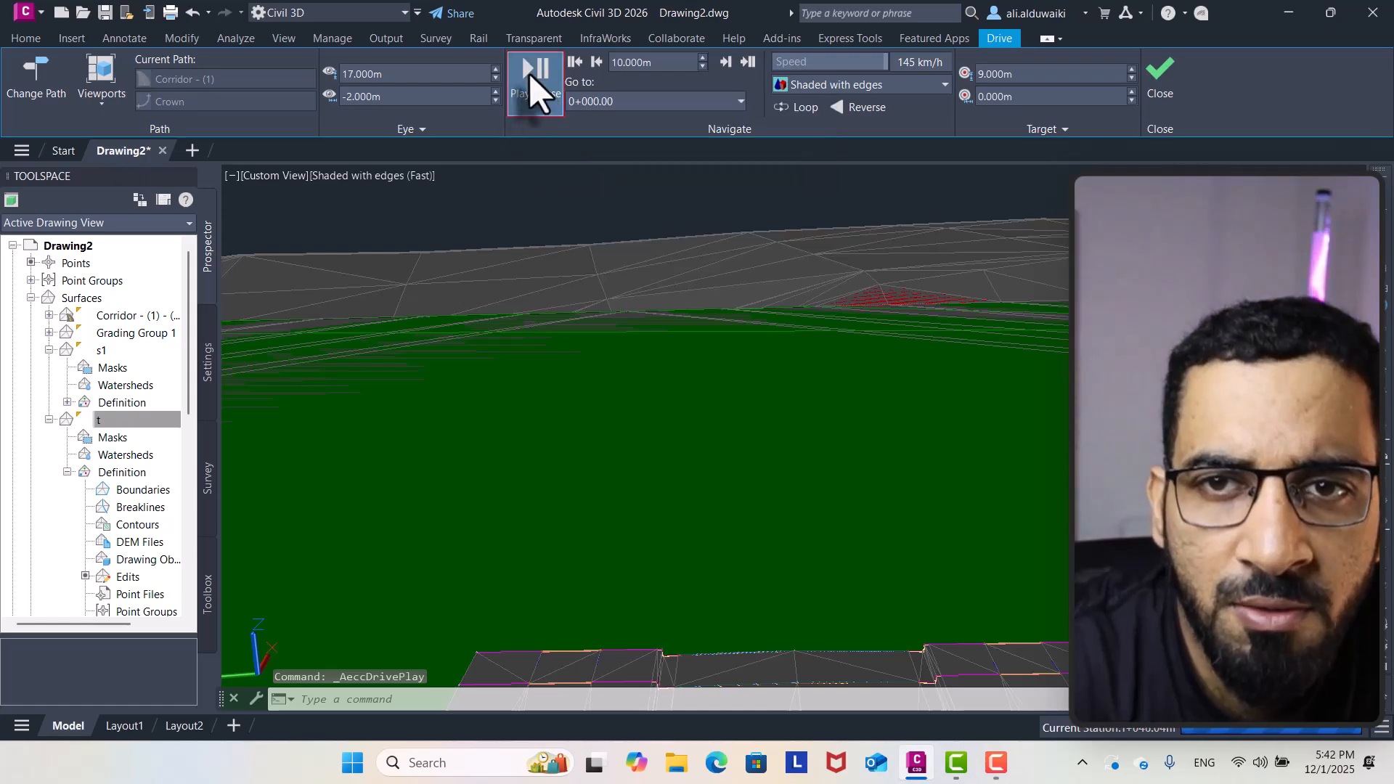
Pause the corridor drive and compare the Conceptual visual style with Shaded with edges
left_click(535, 80)
left_click(911, 84)
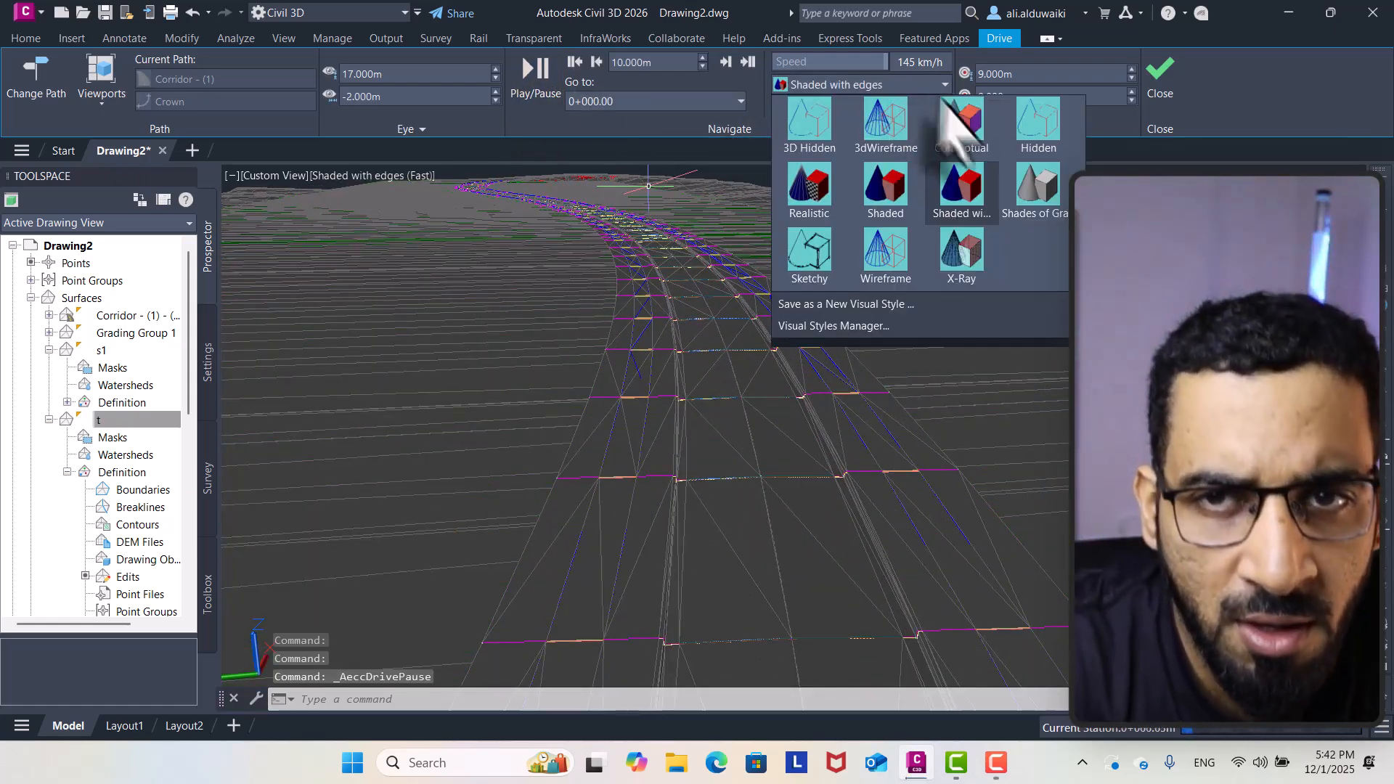
left_click(962, 129)
left_click(888, 87)
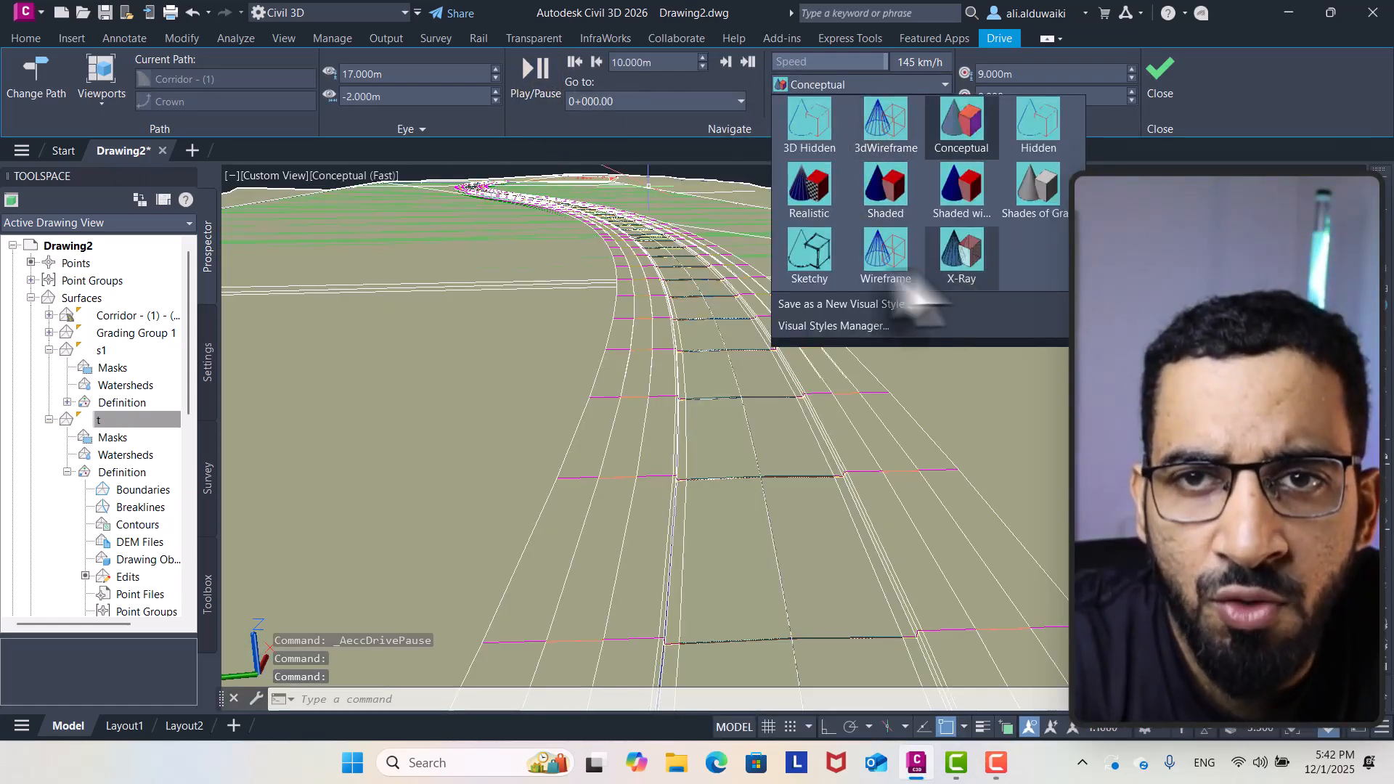
left_click(962, 190)
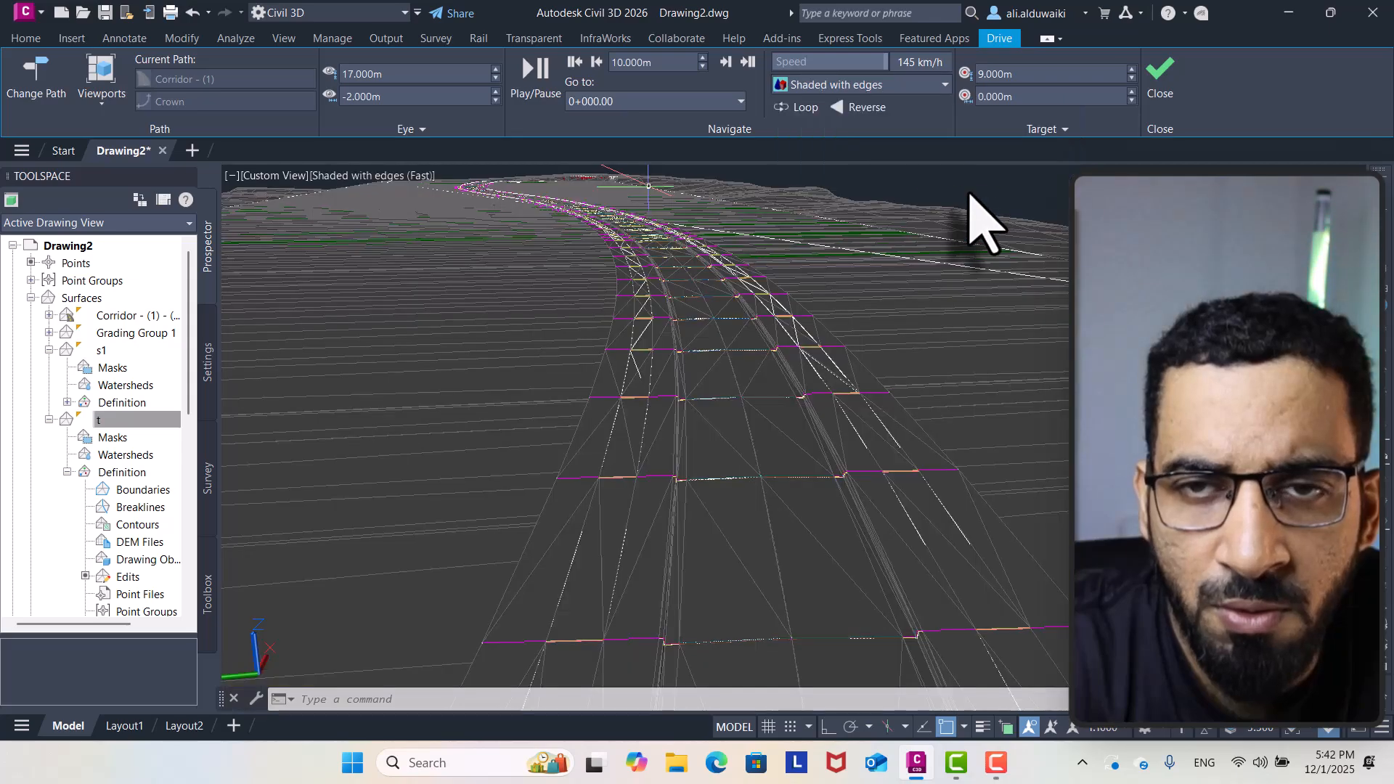
Play the drive simulation along the corridor, pausing and resuming it with the Shaded with edges style
left_click(537, 73)
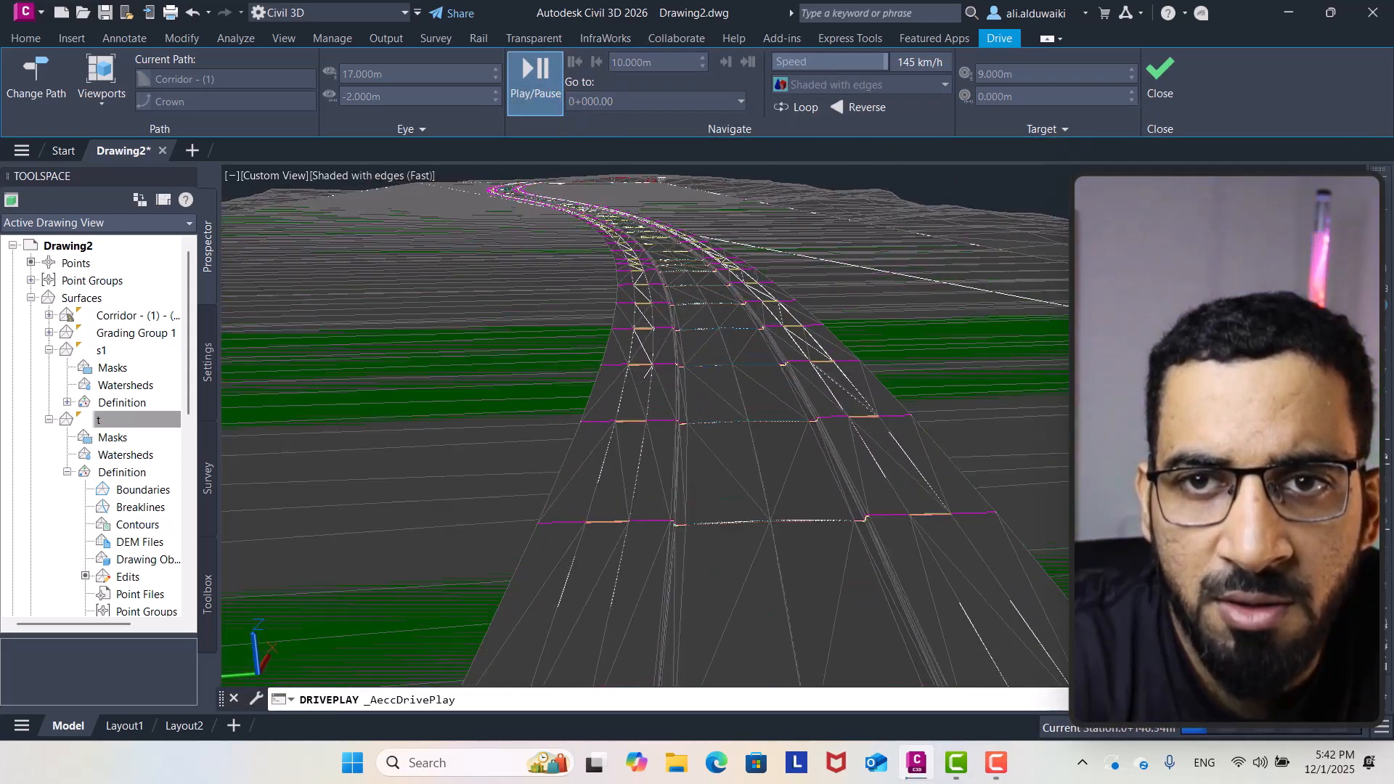
left_click(534, 69)
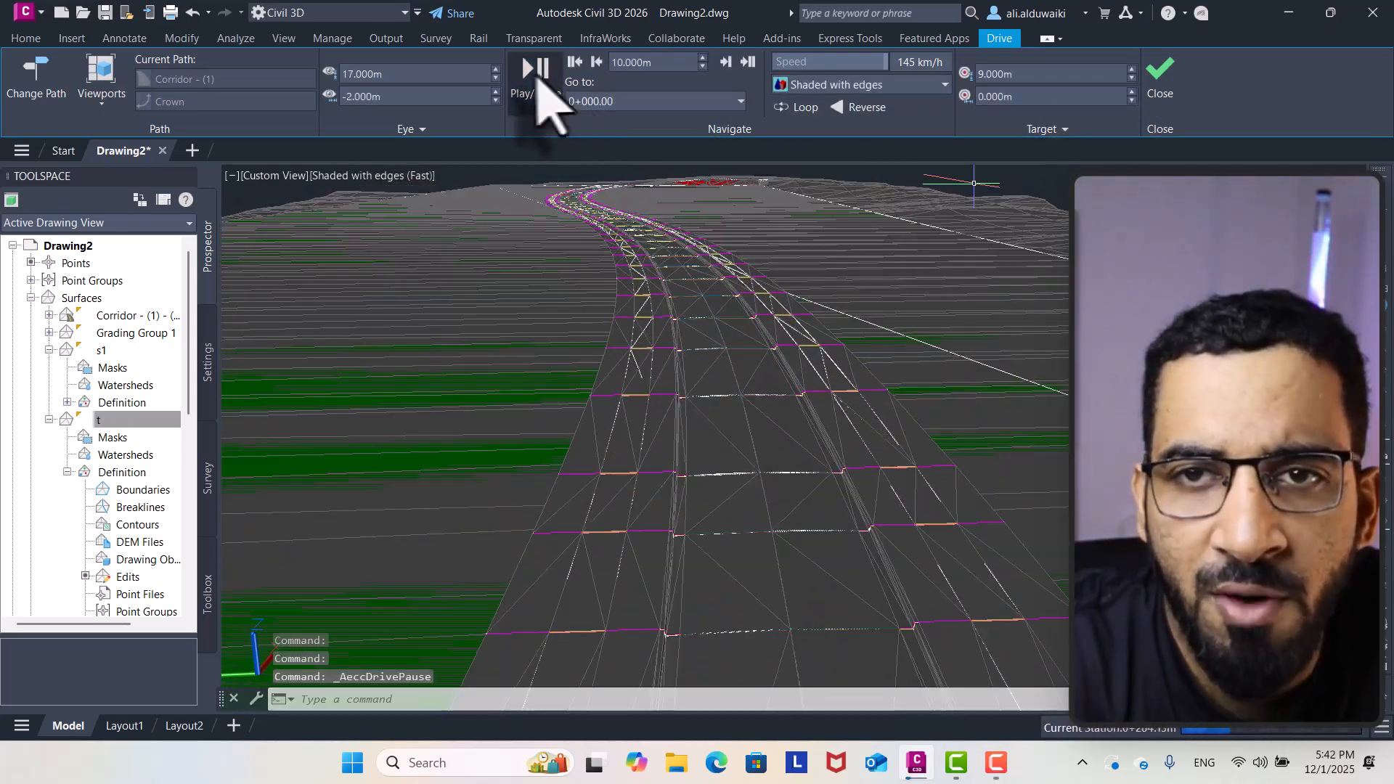
left_click(529, 75)
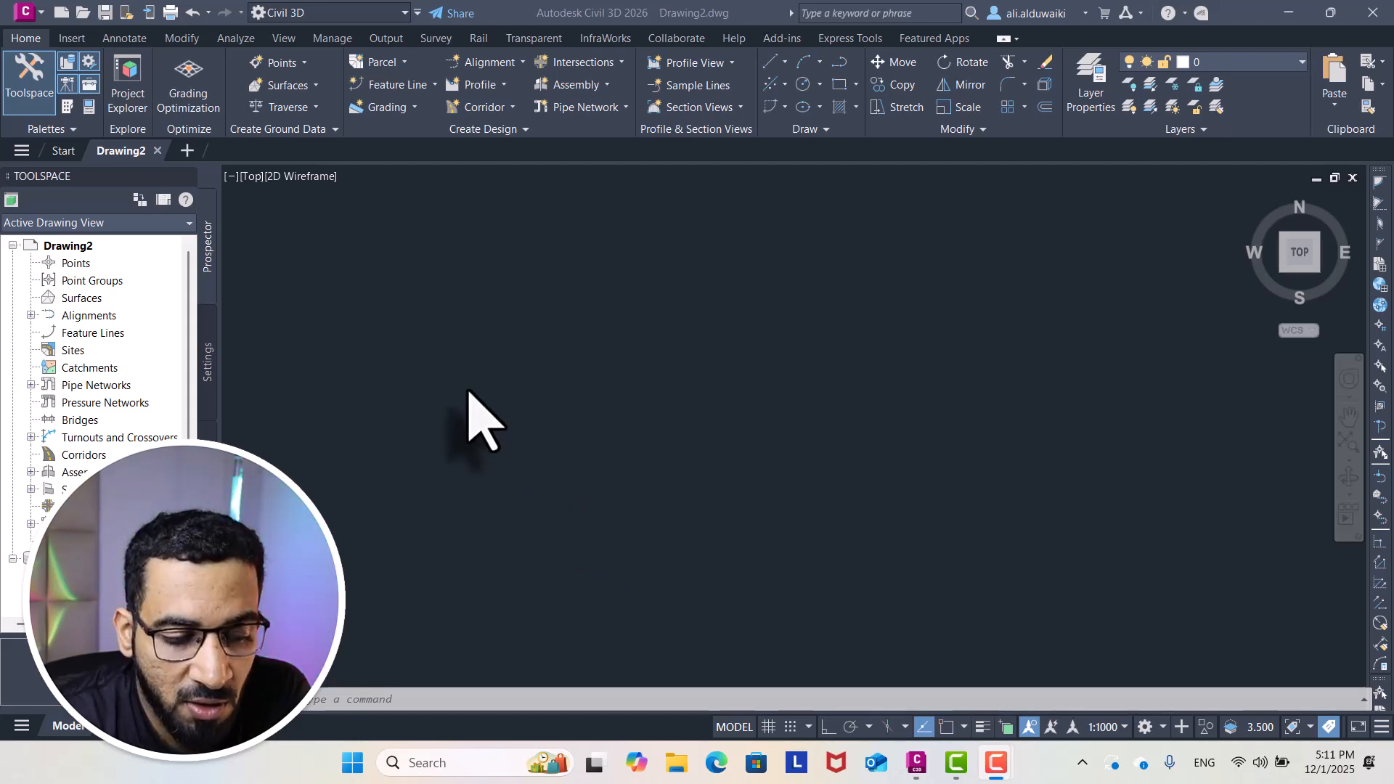
Start importing points from a file and add Airport.csv as the source file
left_click(78, 39)
left_click(72, 40)
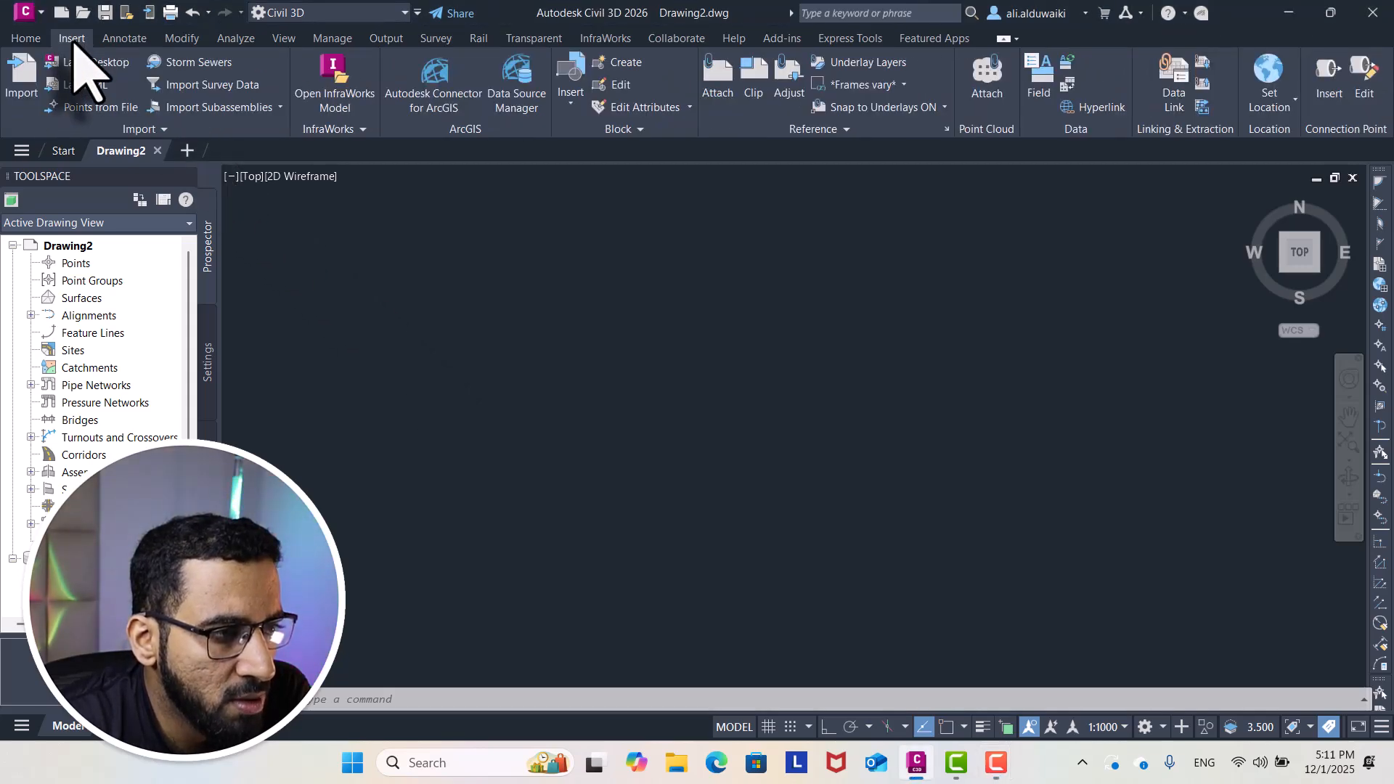
left_click(102, 108)
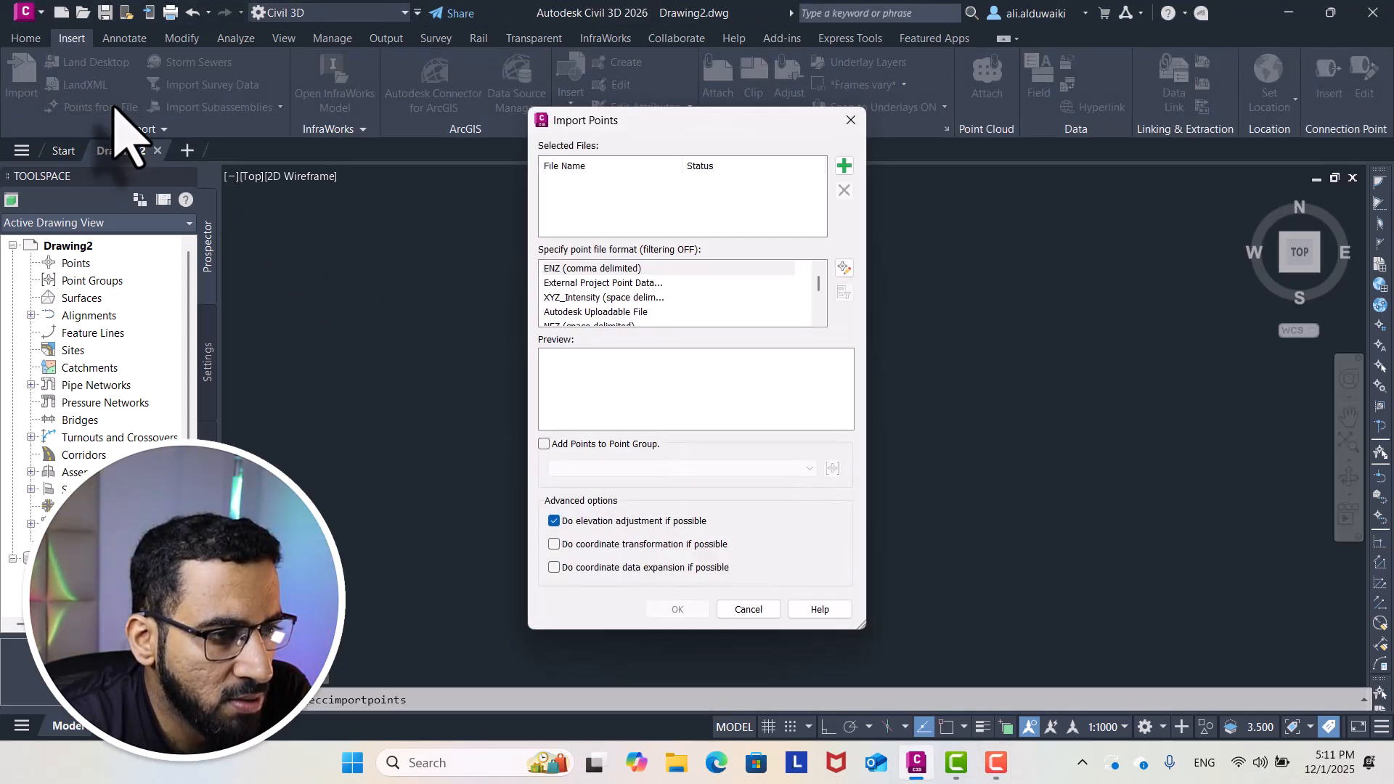
left_click(842, 164)
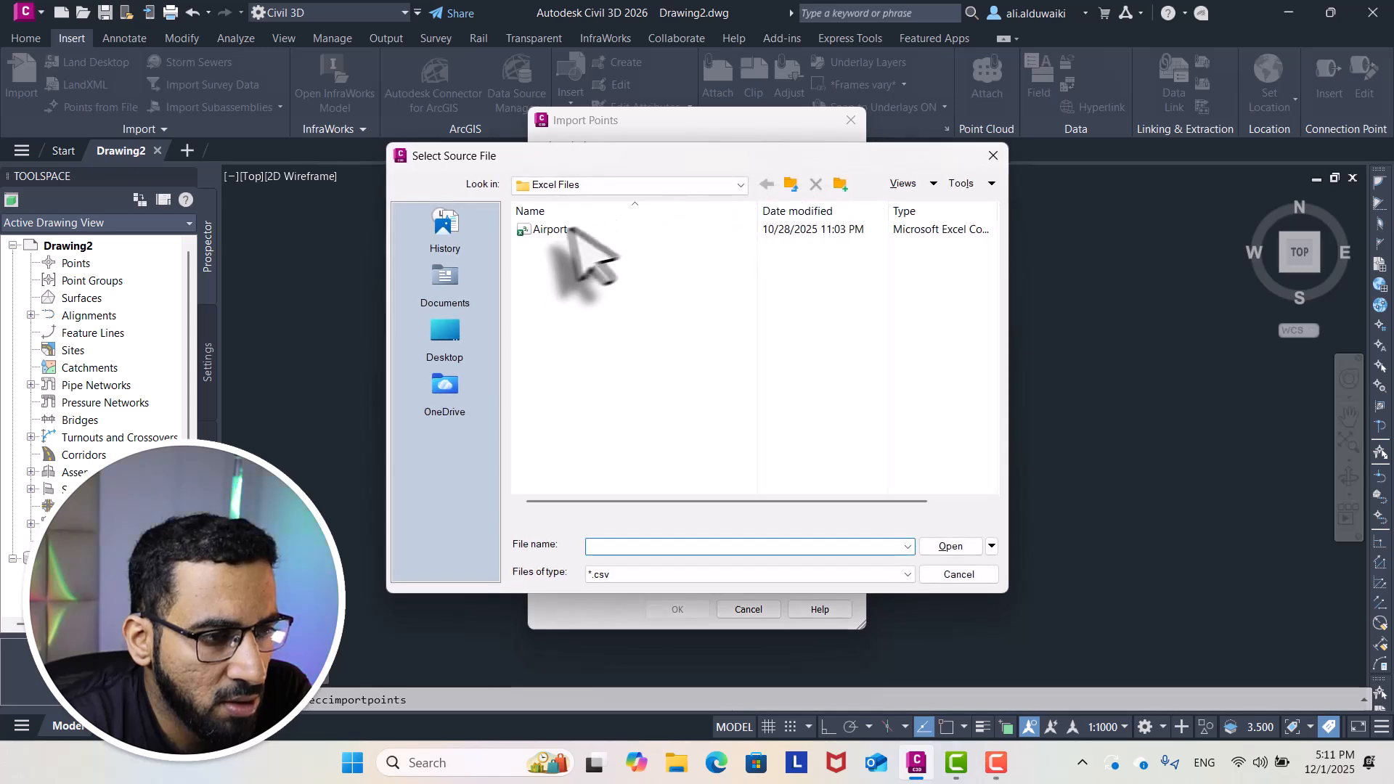
left_click(553, 229)
left_click(949, 547)
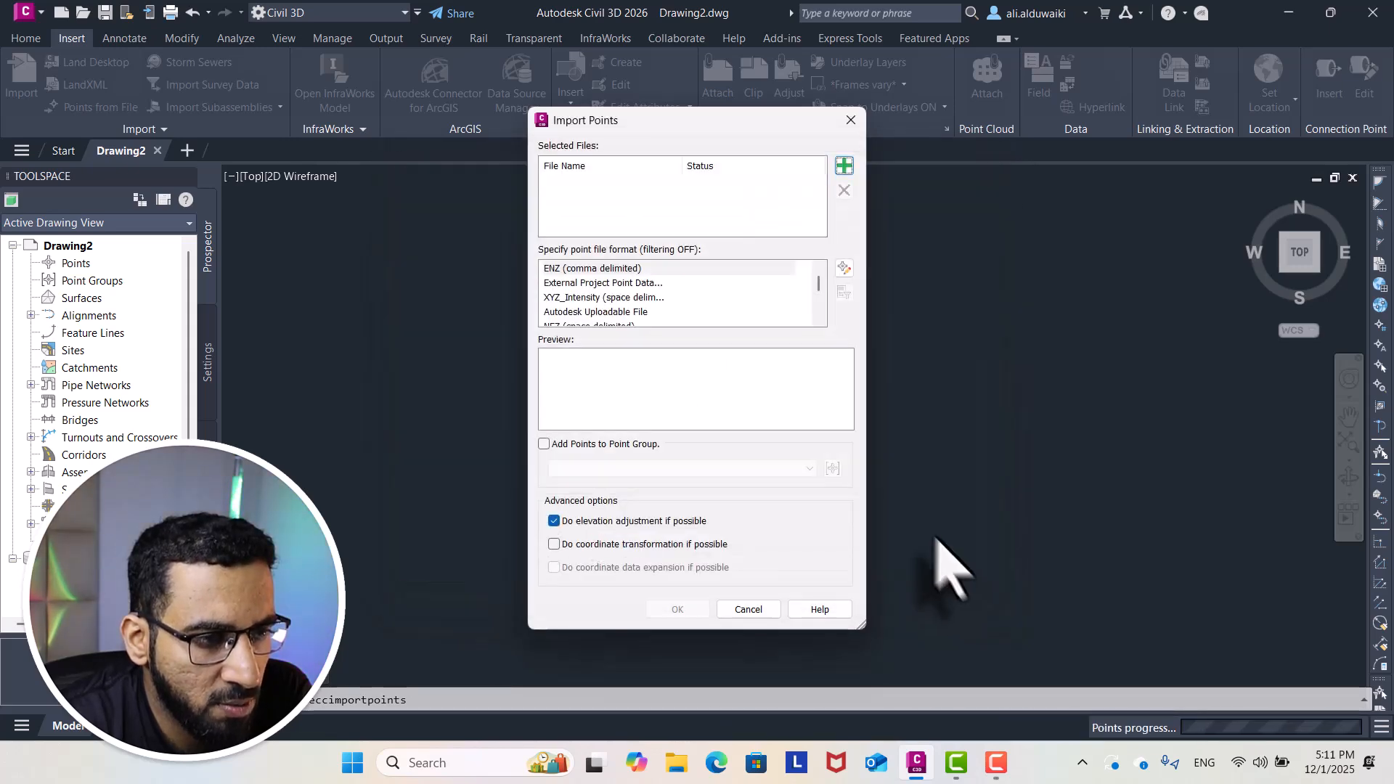
Import the points in PNEZD (comma delimited) format and add them to a new point group named cr
scroll(682, 294, "down", 2)
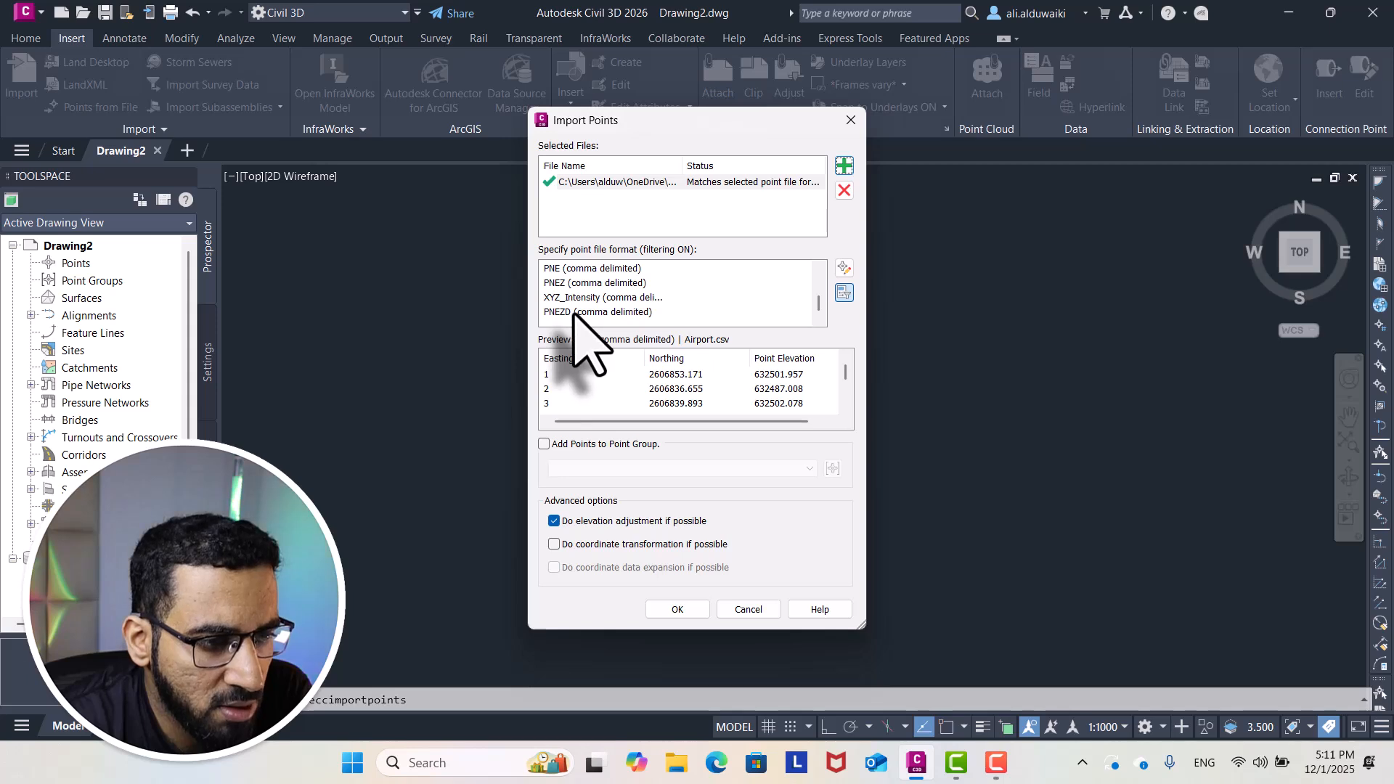
left_click(575, 312)
left_click(544, 443)
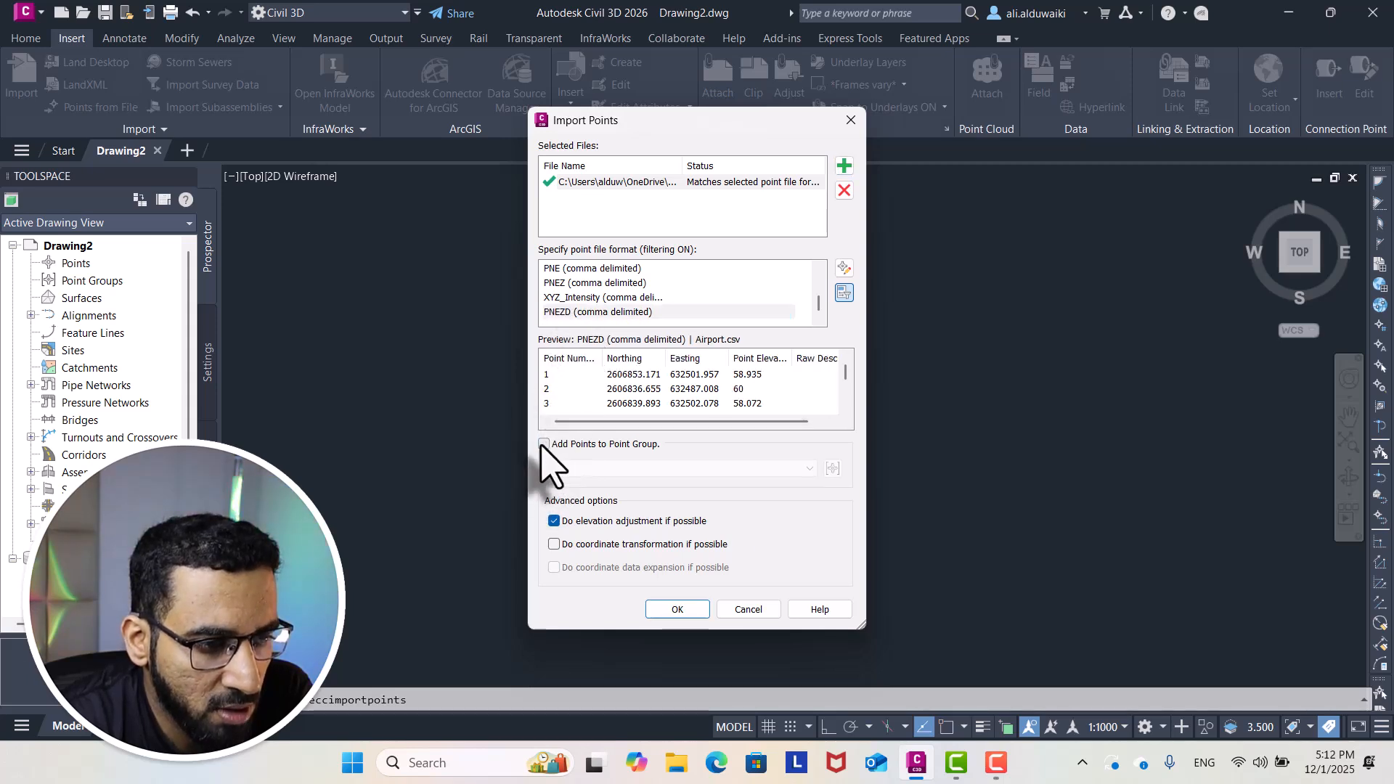
left_click(832, 468)
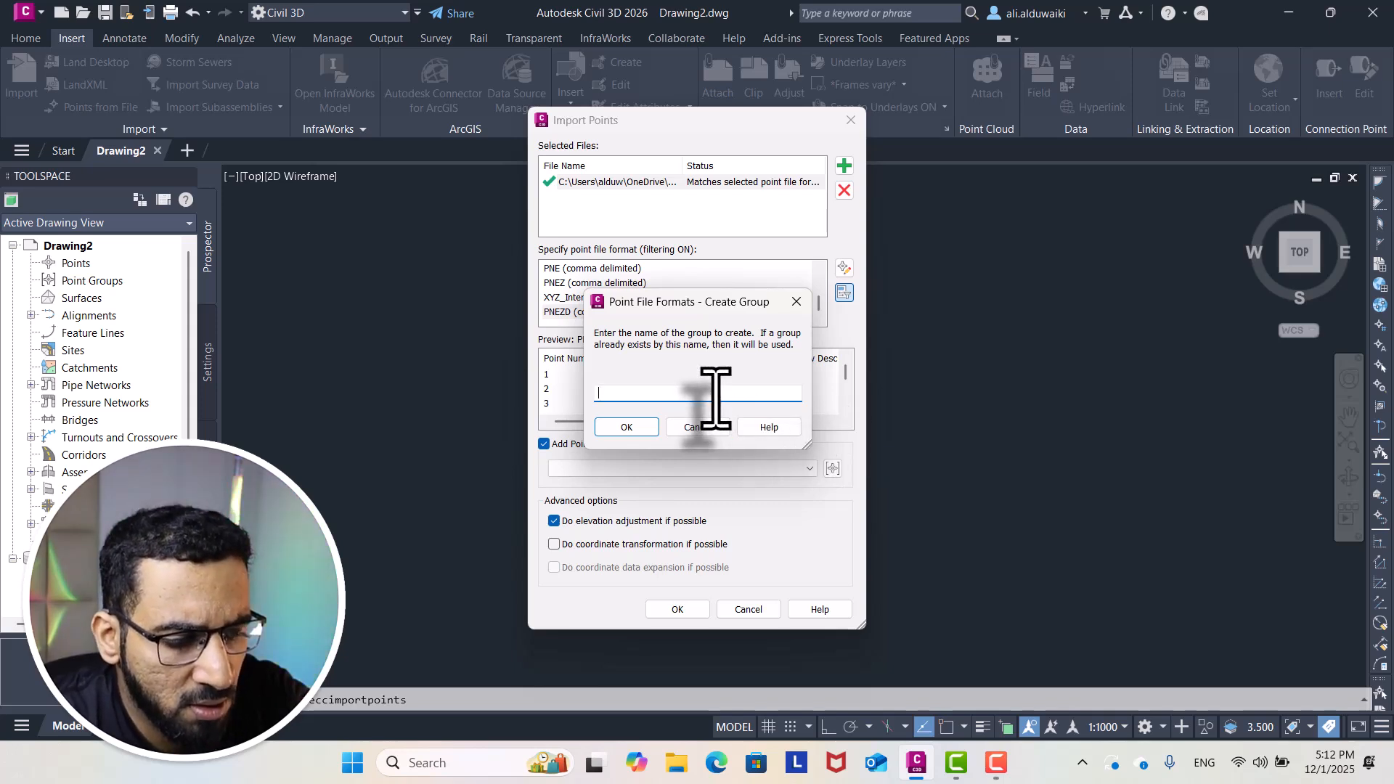
left_click(623, 427)
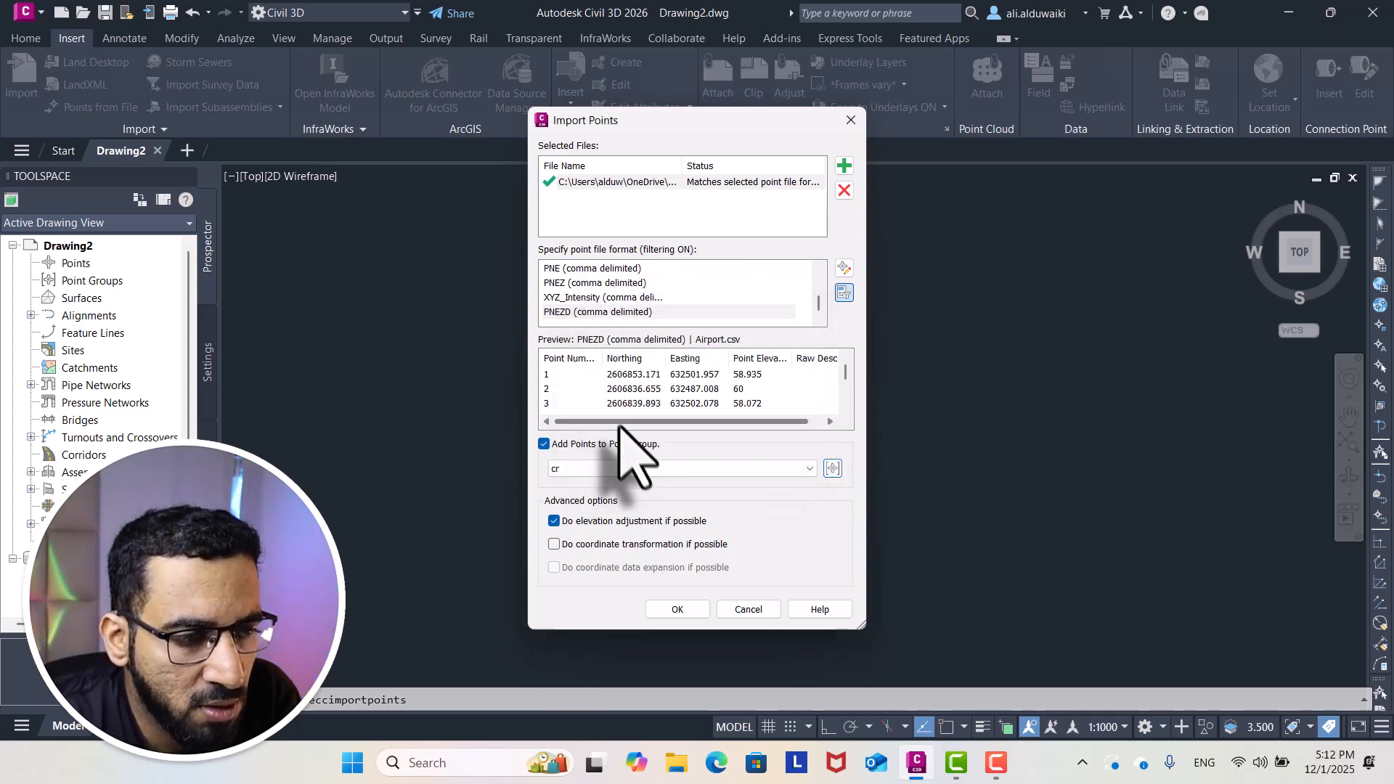
left_click(687, 614)
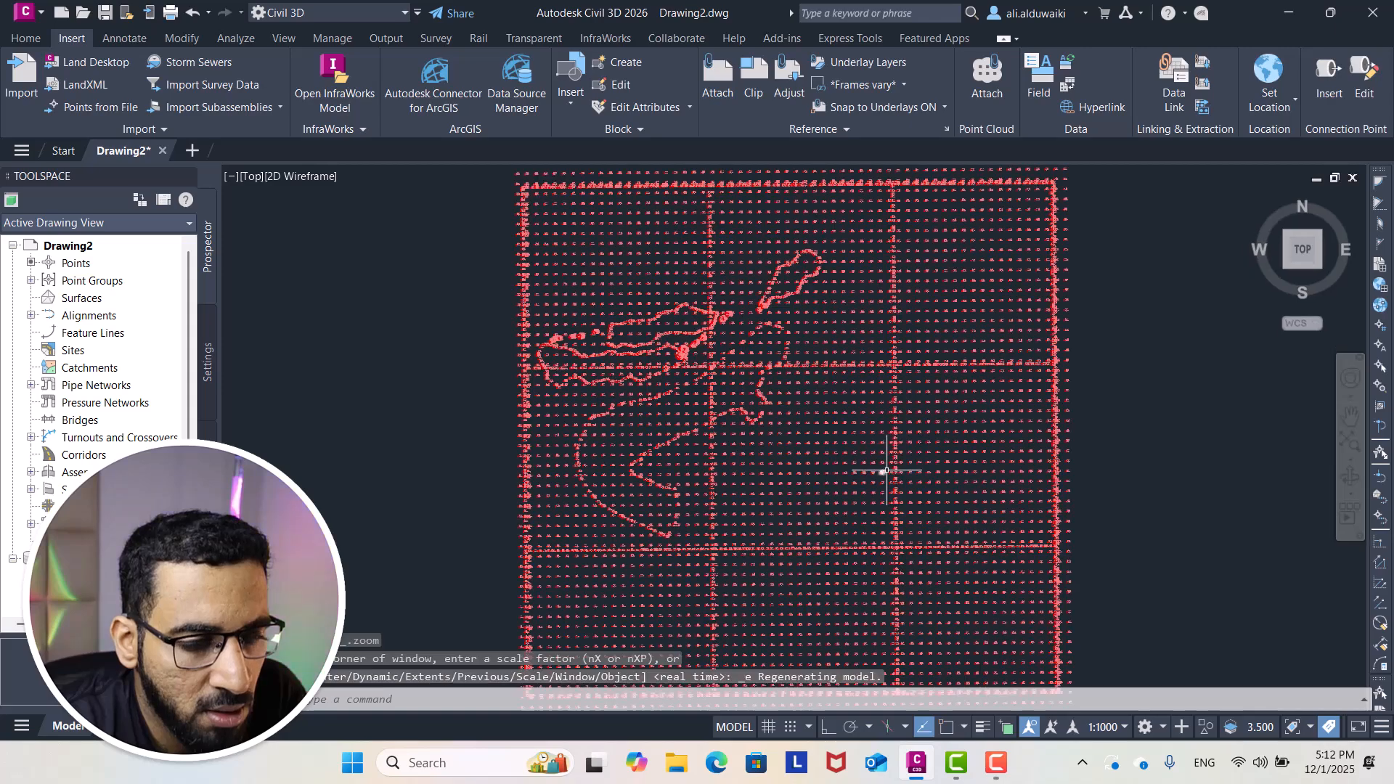
Create a TIN surface named s1, keeping the default contour style
scroll(886, 472, "down", 4)
scroll(886, 472, "up", 4)
scroll(886, 472, "down", 4)
middle_click_drag(887, 471, 831, 394)
scroll(831, 395, "up", 2)
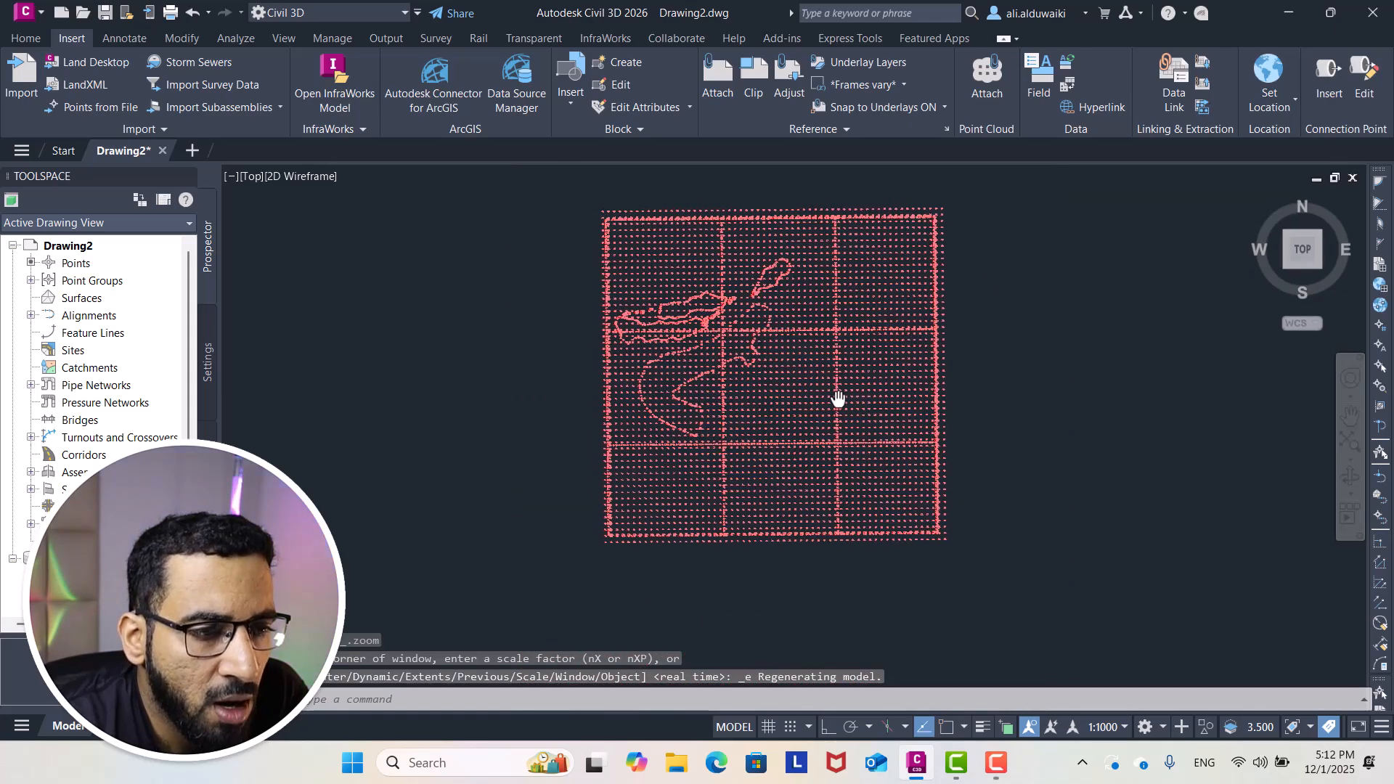
left_click(92, 299)
right_click(92, 299)
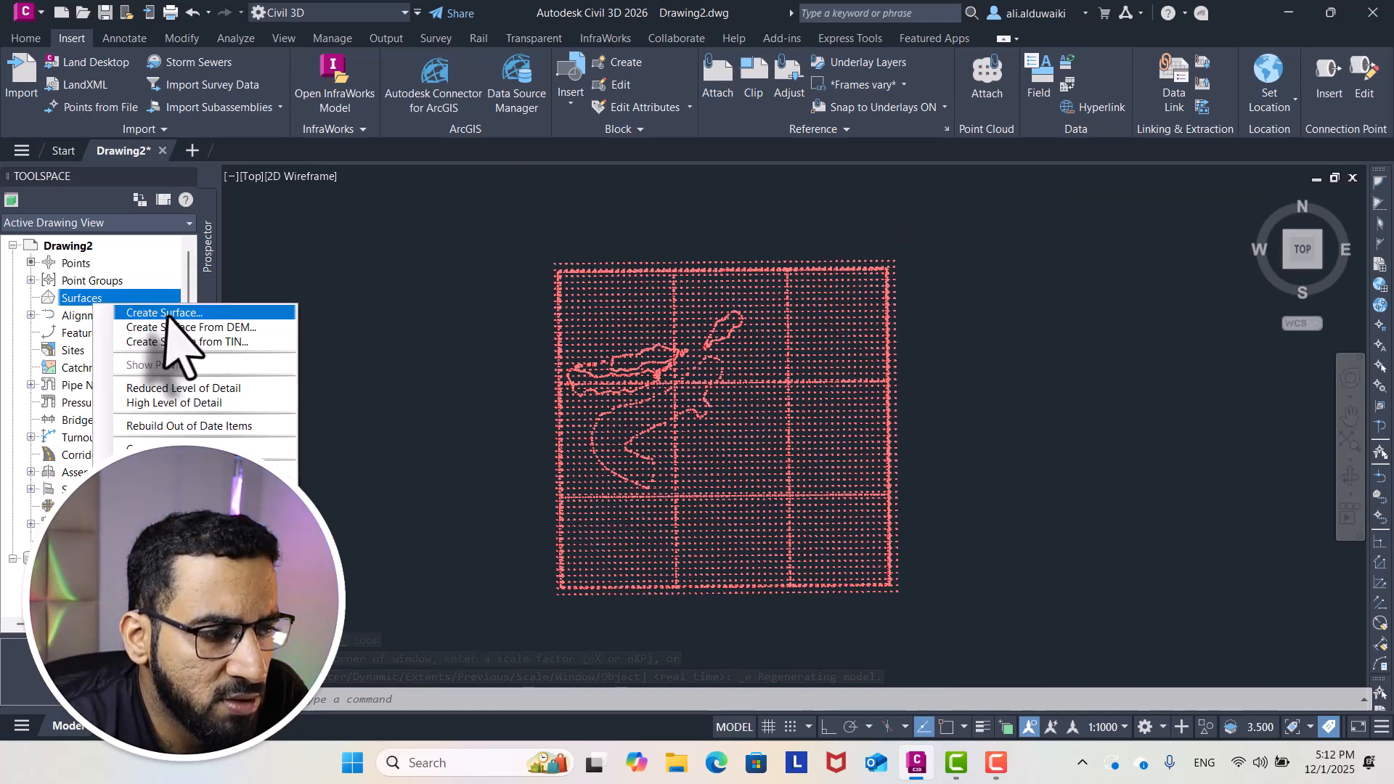
left_click(173, 312)
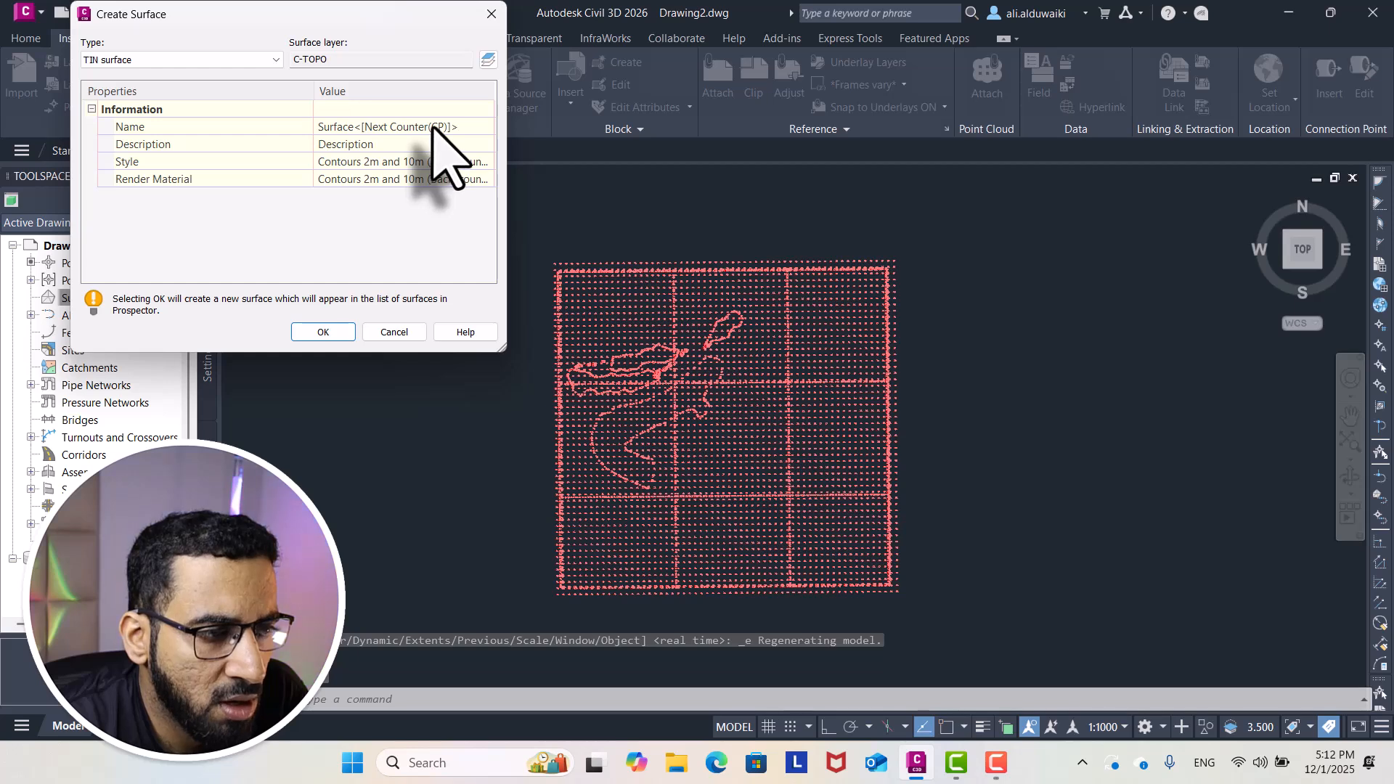
left_click(434, 126)
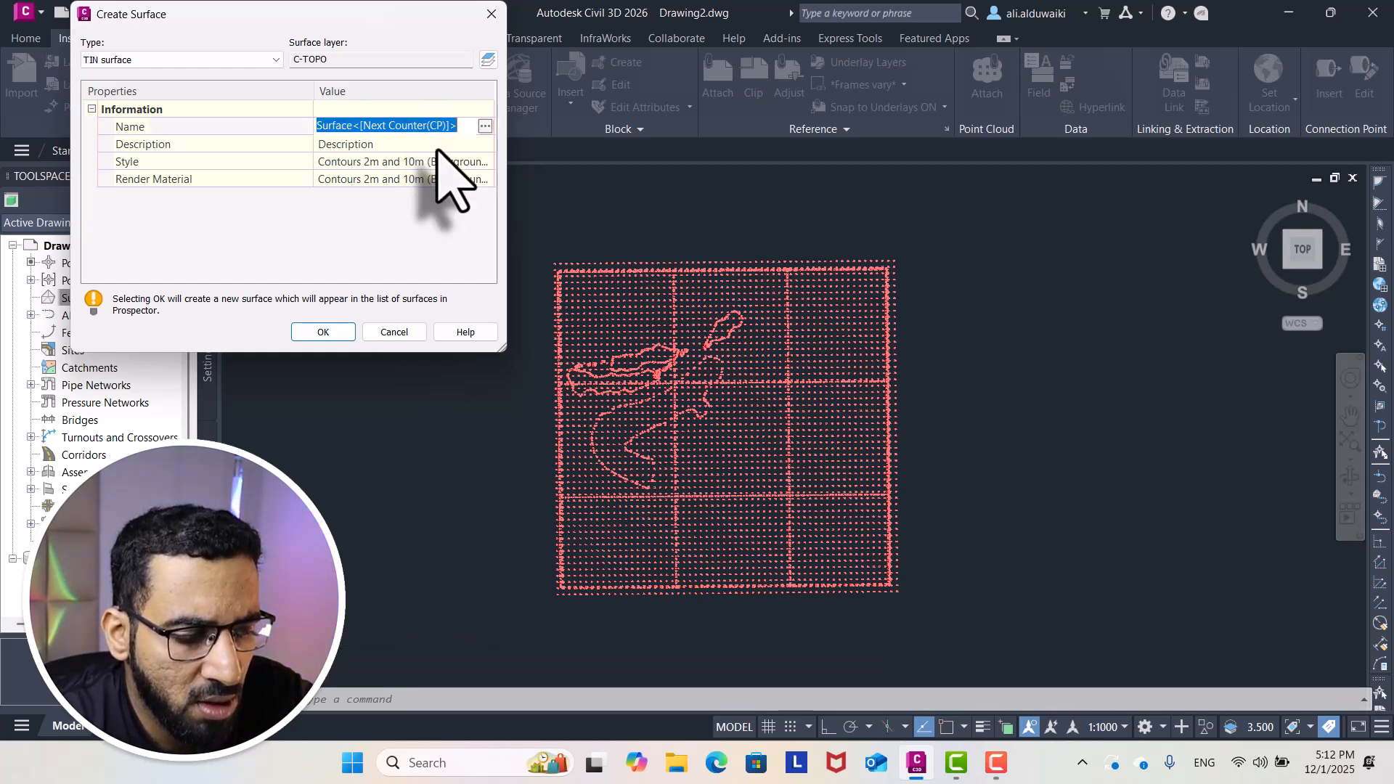
type("s1")
left_click(323, 332)
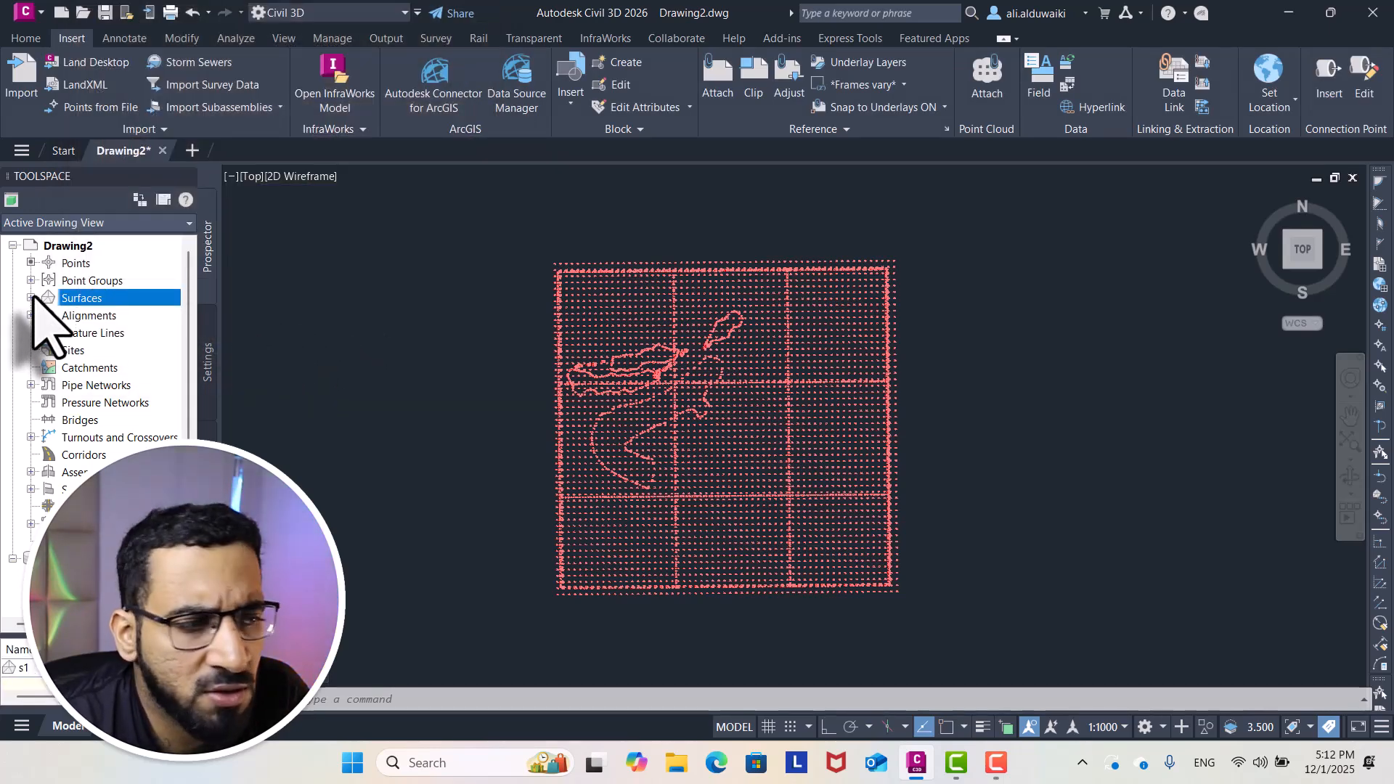
Add the point group cr to the definition of surface s1
left_click(30, 298)
left_click(48, 315)
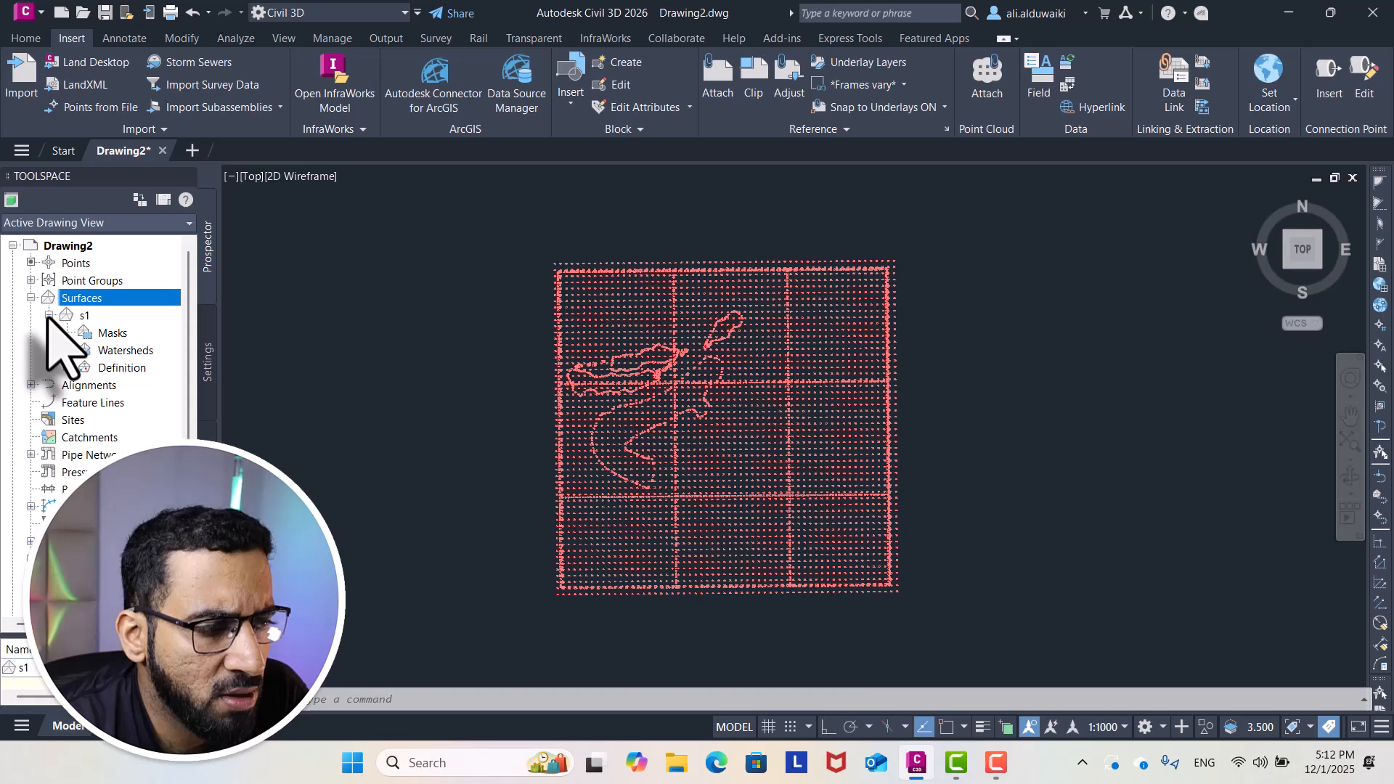
left_click(67, 367)
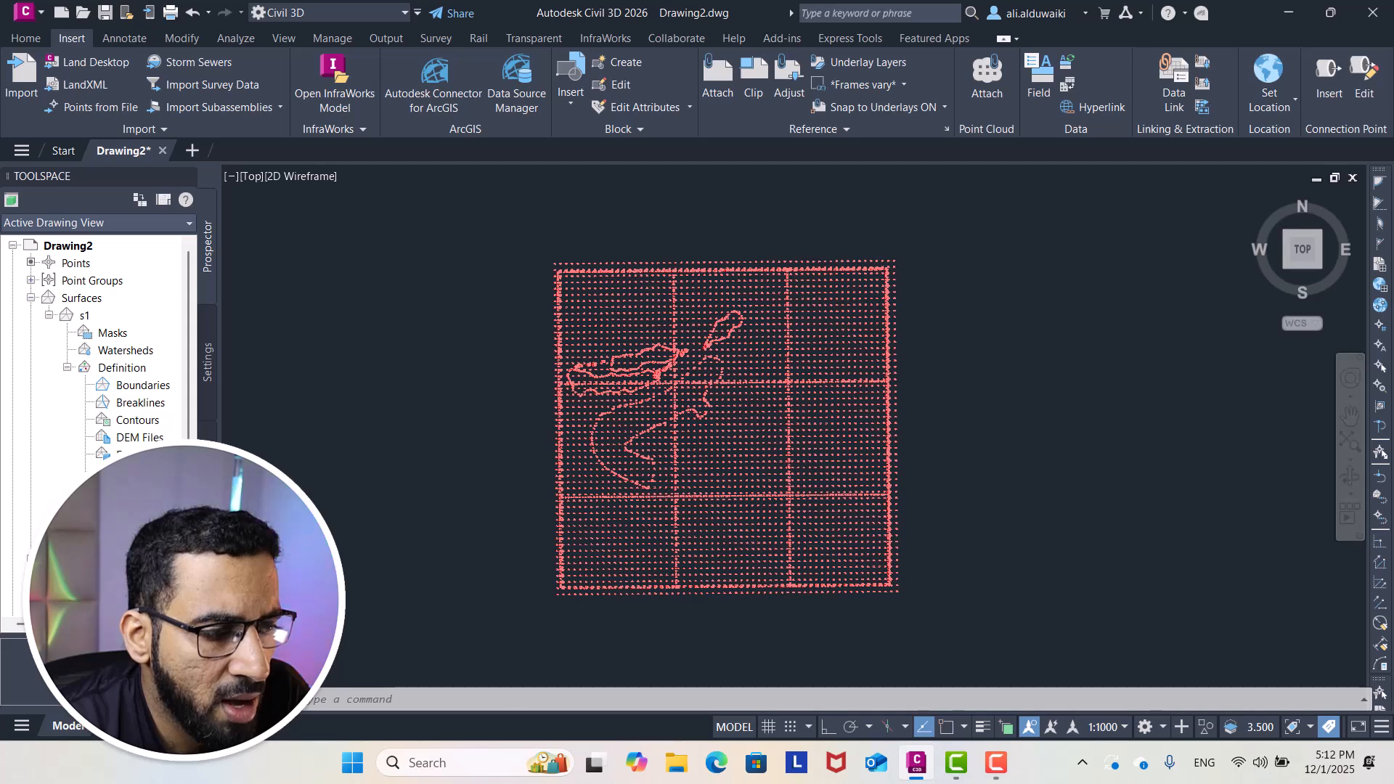
left_click(584, 343)
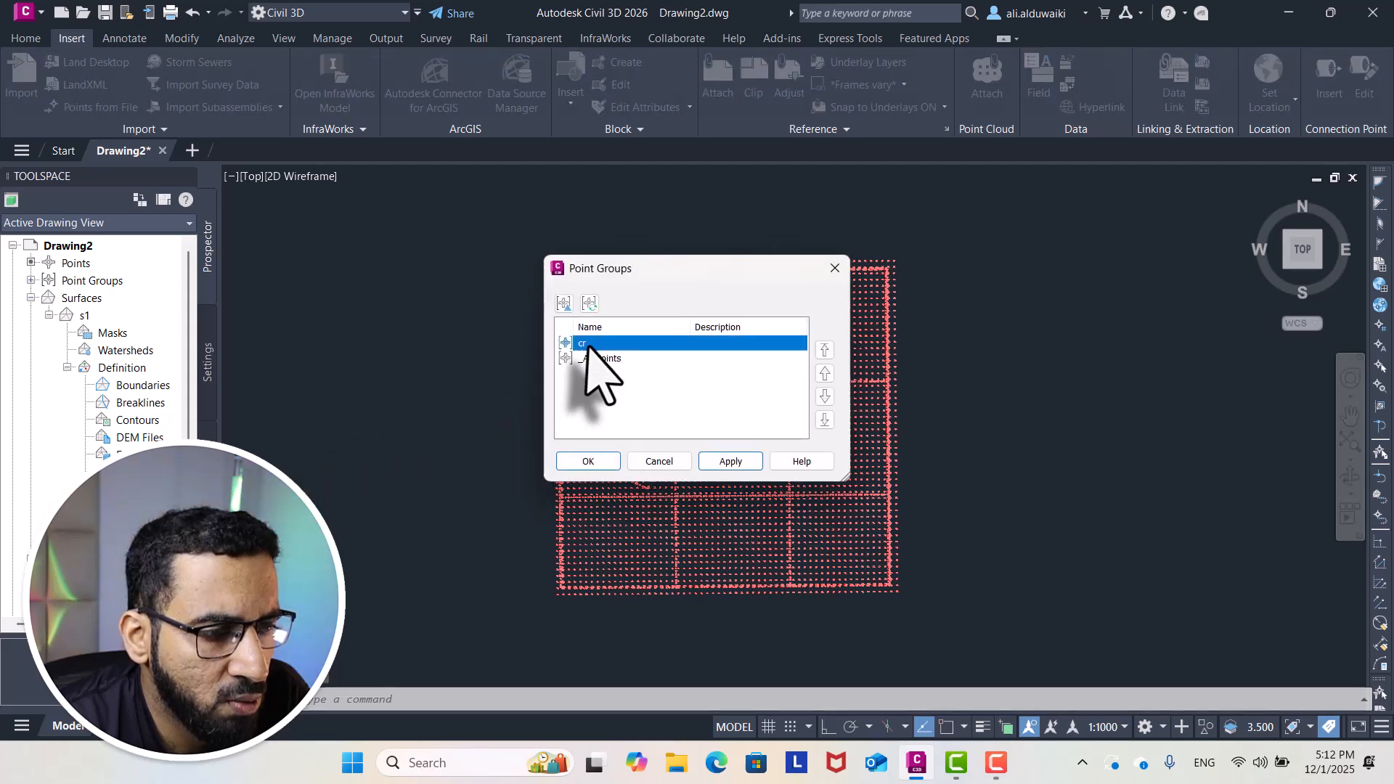
left_click(588, 461)
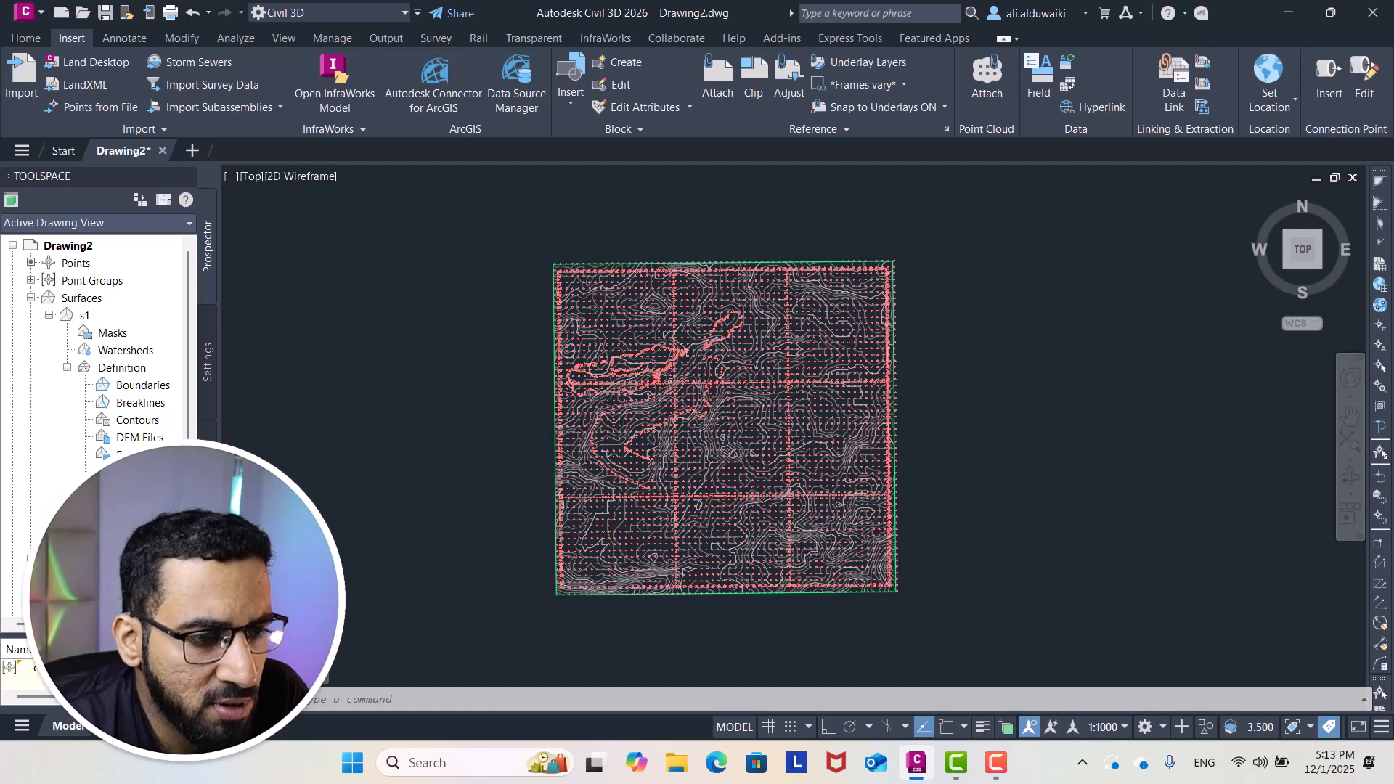
Examine surface s1 in 3D in the Object Viewer and try the Realistic visual style
left_click(761, 407)
left_click(181, 84)
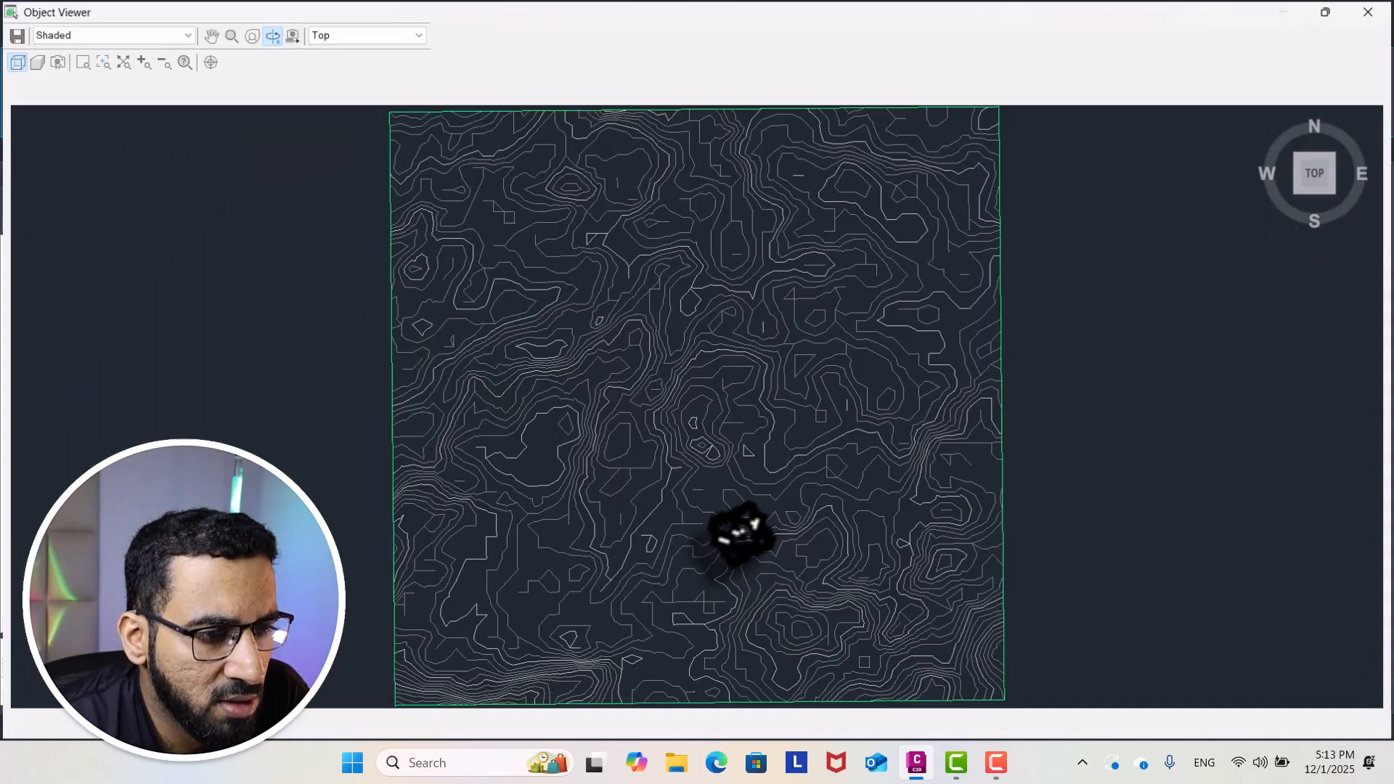
mouse_move(734, 537)
left_mouse_down()
mouse_move(781, 480)
mouse_move(778, 404)
mouse_move(934, 368)
mouse_move(881, 373)
mouse_move(988, 337)
left_mouse_up()
left_click(182, 34)
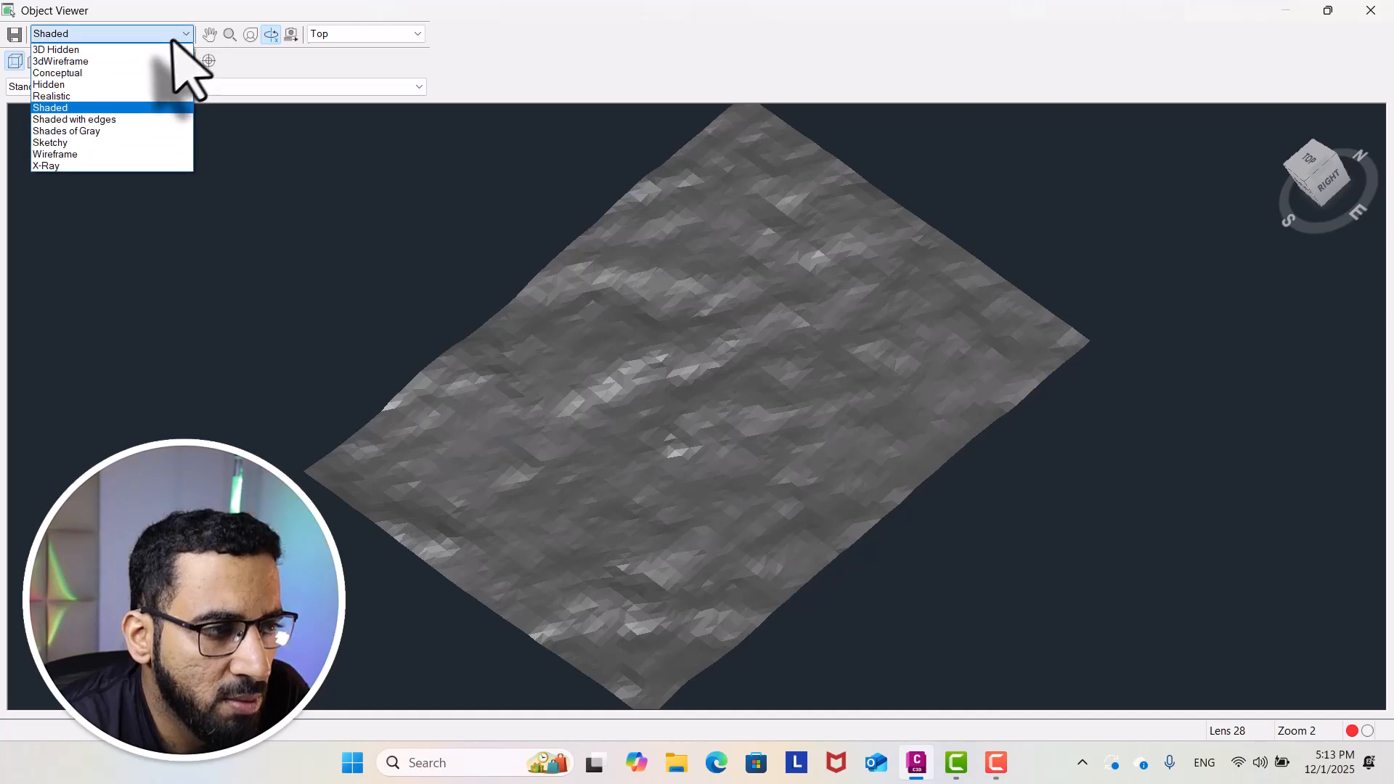
left_click(80, 95)
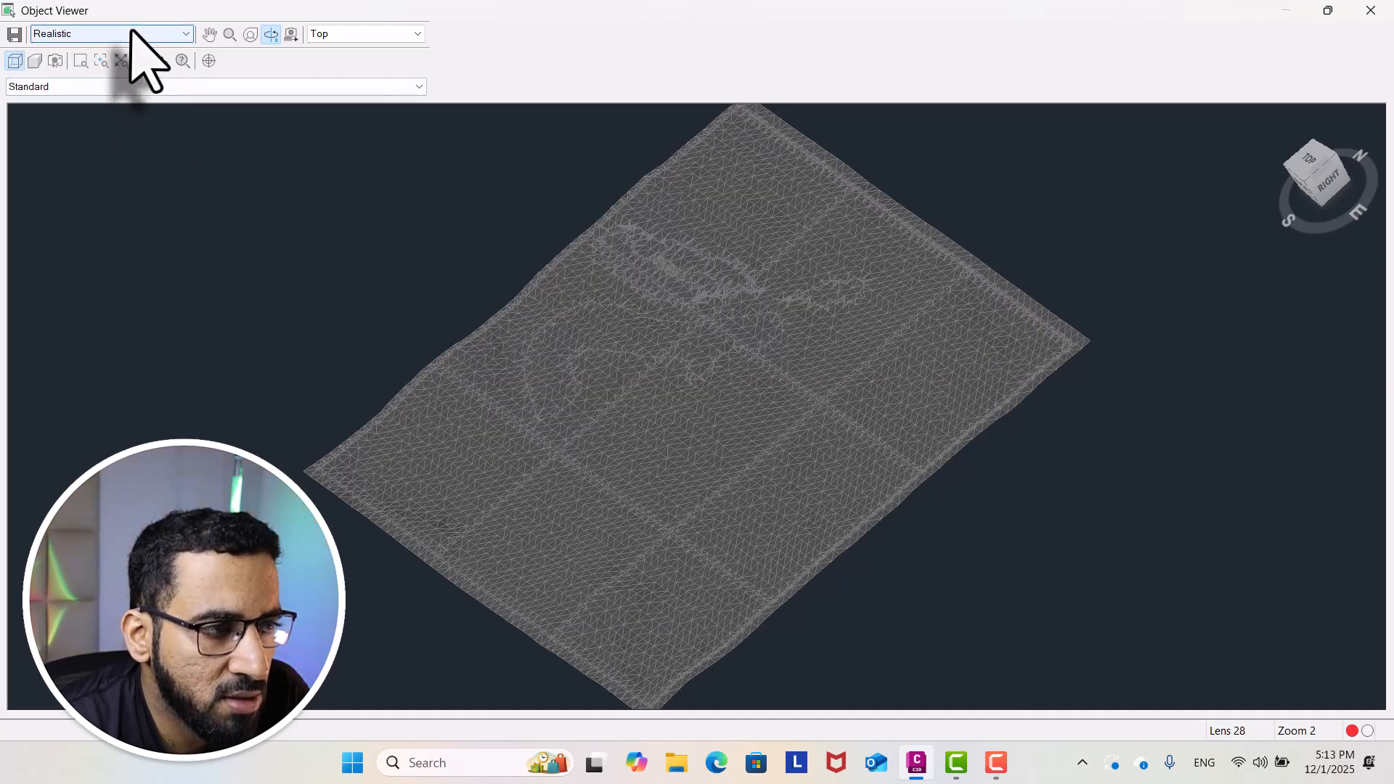
Compare the surface's Conceptual and Shaded visual styles from different 3D angles, close the viewer and deselect the surface
left_click(131, 34)
left_click(109, 72)
mouse_move(679, 466)
left_mouse_down()
mouse_move(882, 508)
mouse_move(585, 309)
left_mouse_up()
left_click(156, 33)
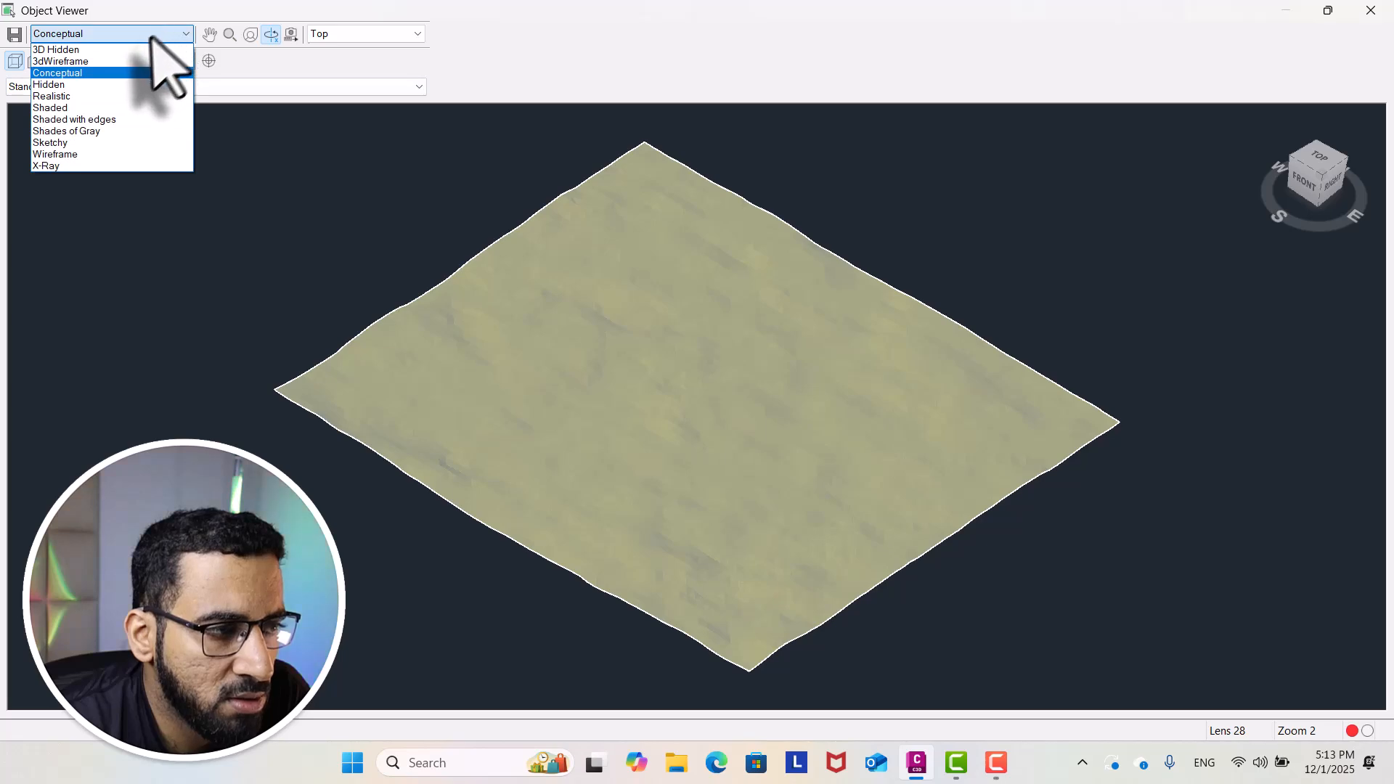
left_click(80, 107)
left_click_drag(669, 476, 656, 489)
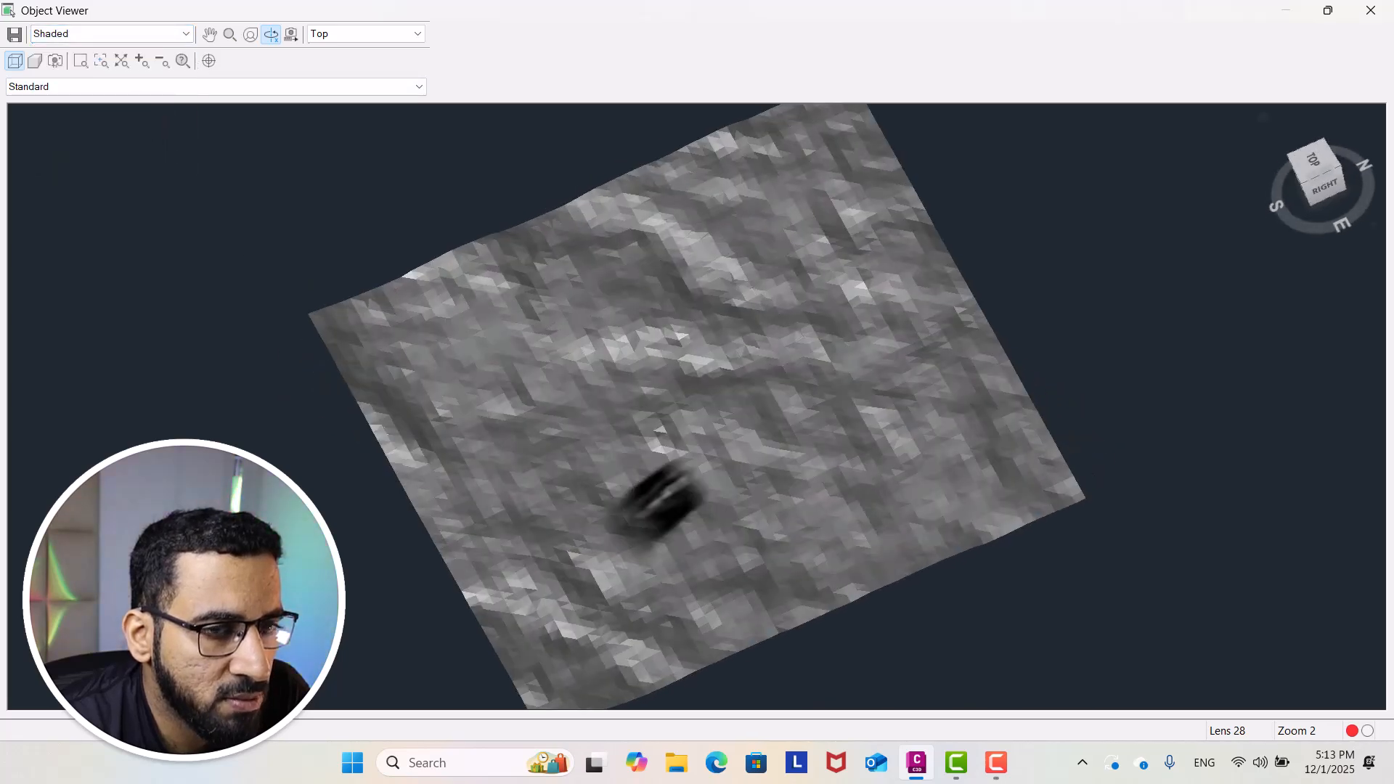
left_click(1370, 11)
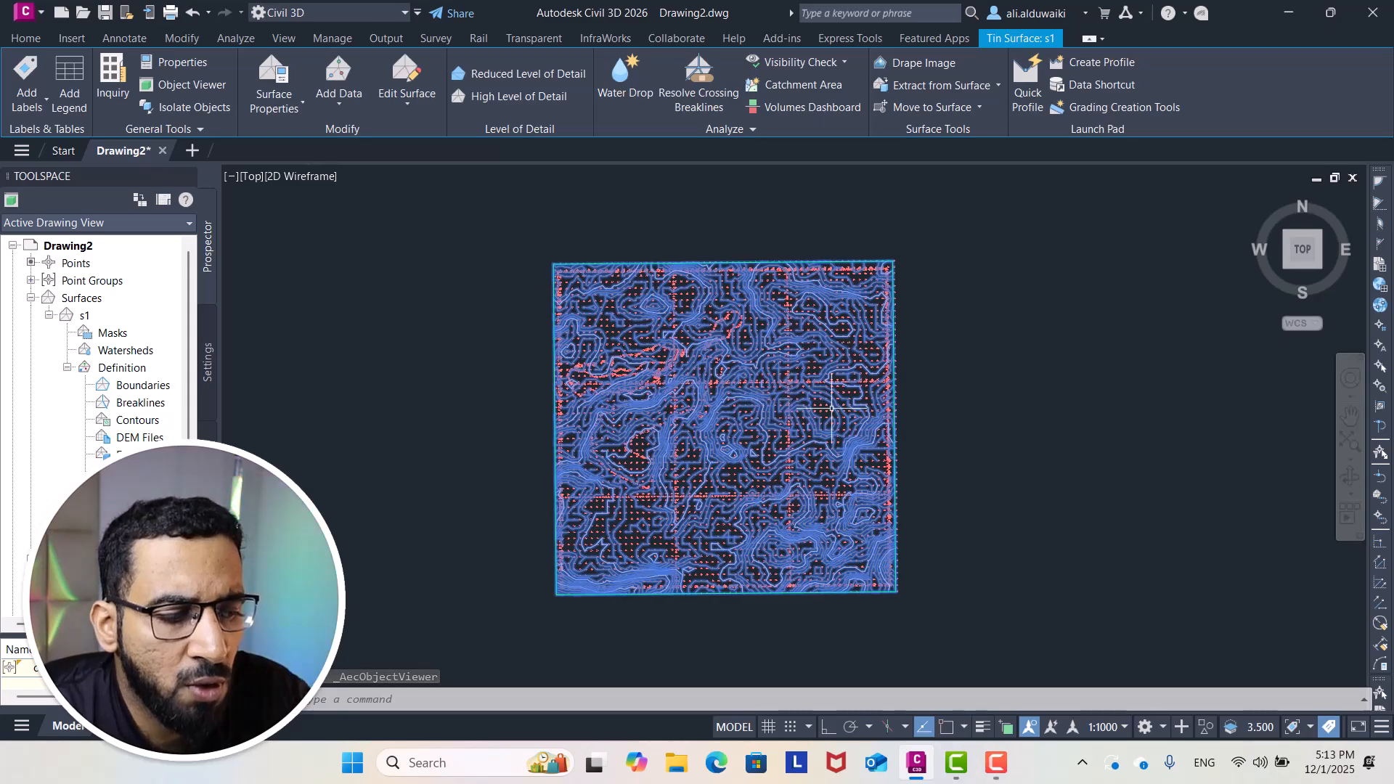
key("Escape")
Set both the point style and the point label style of point group cr to <none>
scroll(832, 409, "up", 6)
scroll(793, 358, "down", 5)
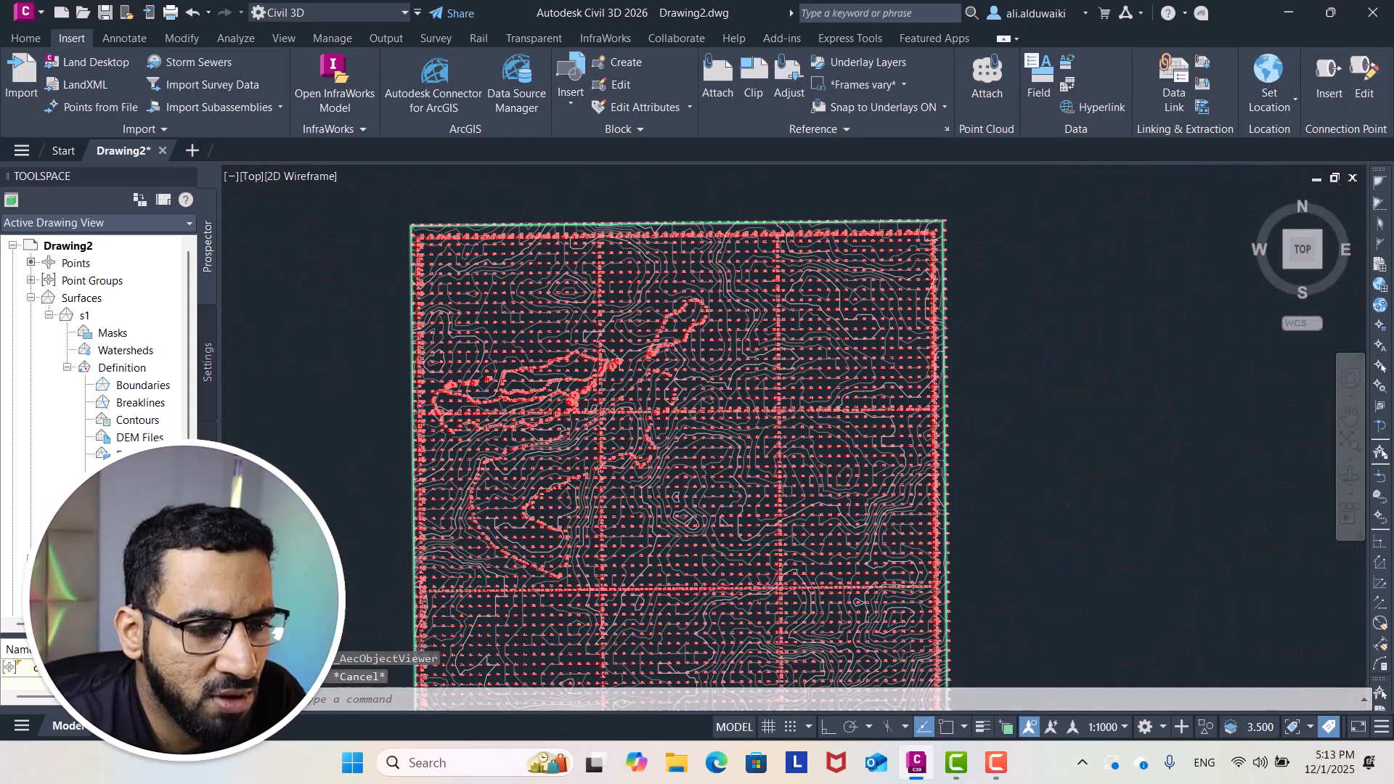
scroll(758, 391, "down", 4)
scroll(703, 390, "up", 4)
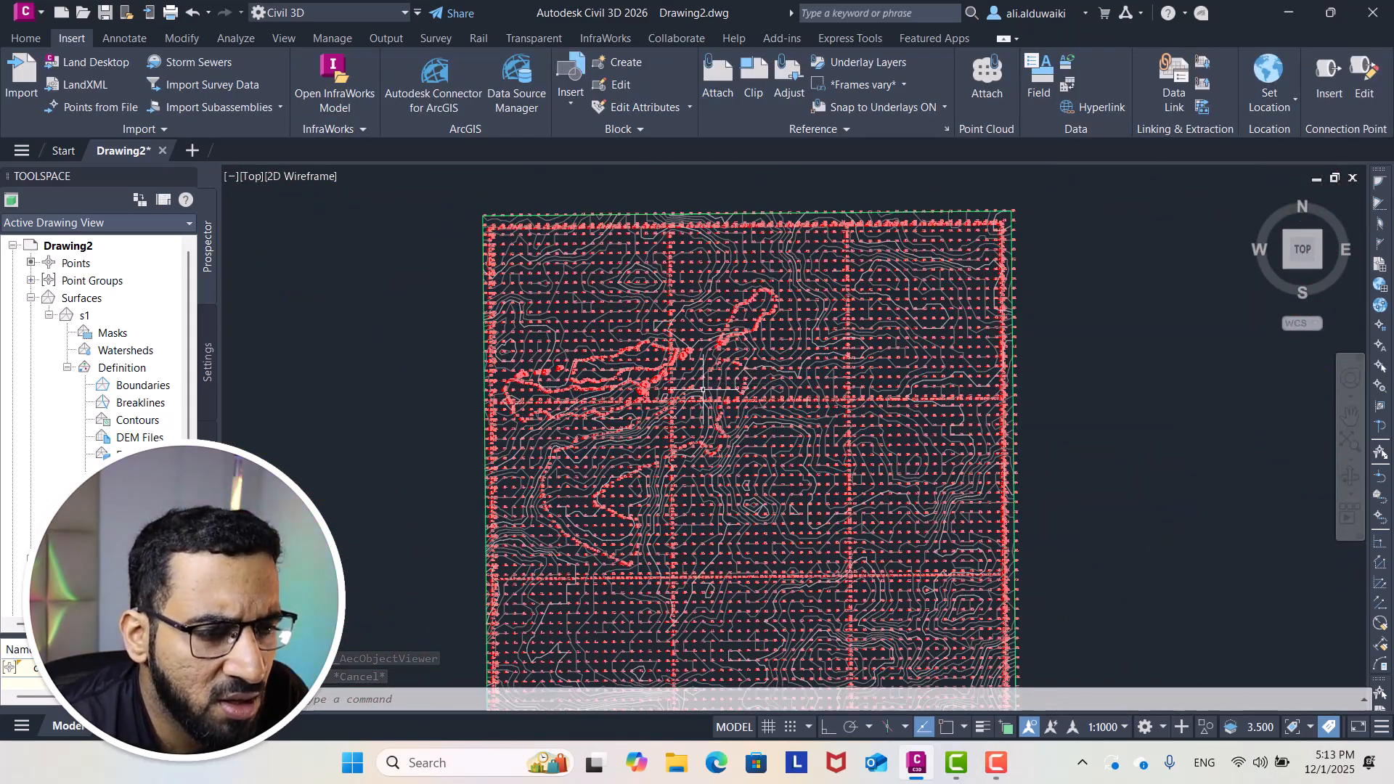
left_click(80, 279)
left_click(31, 280)
right_click(97, 298)
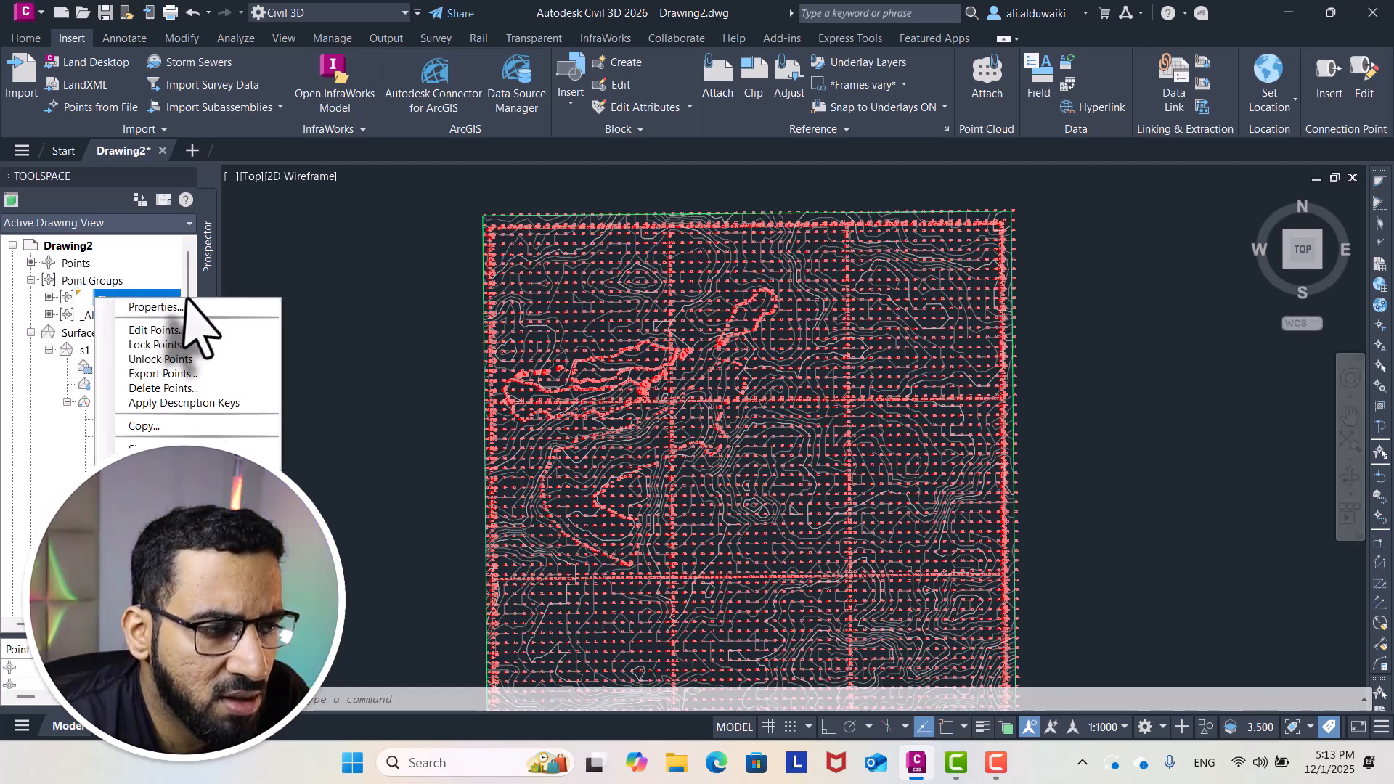
left_click(178, 291)
right_click(124, 298)
left_click(164, 308)
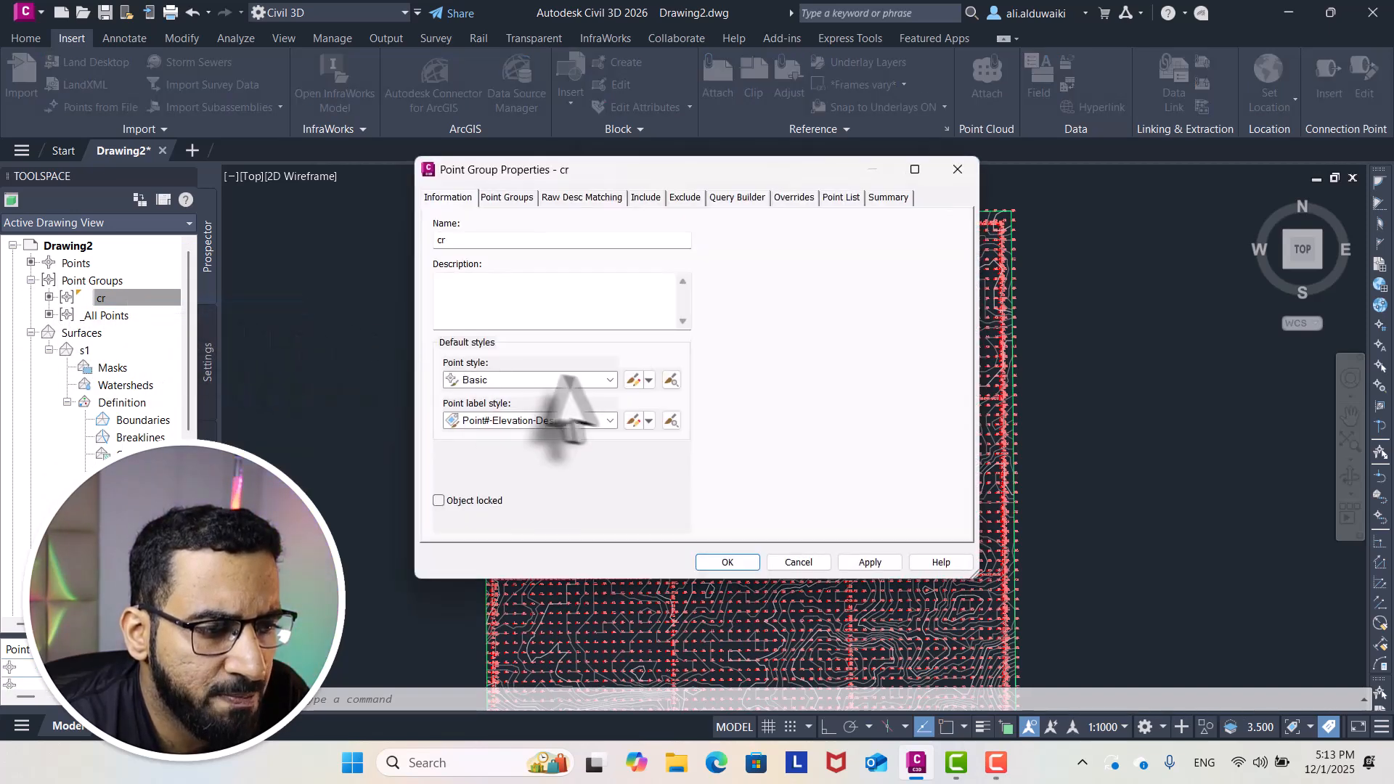
left_click(577, 380)
left_click(498, 396)
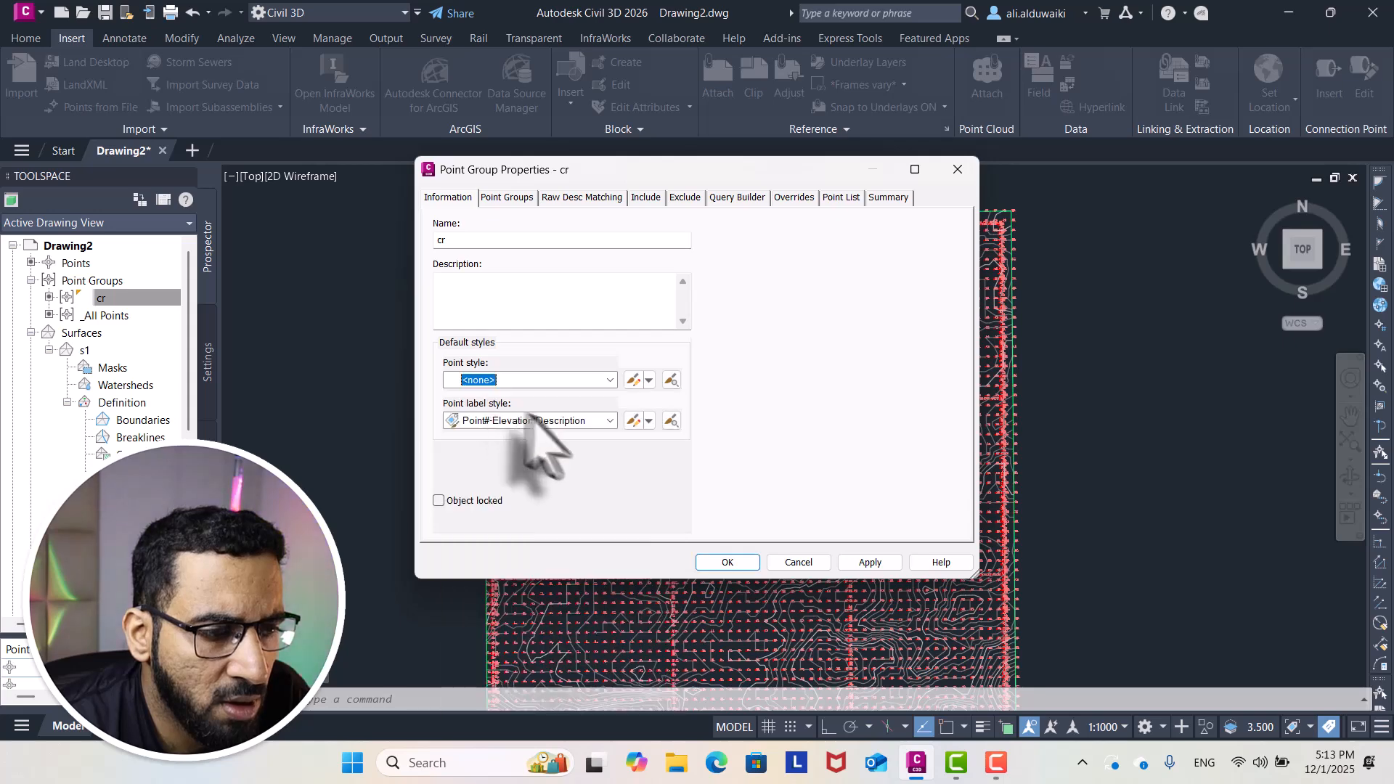
left_click(537, 420)
left_click(497, 437)
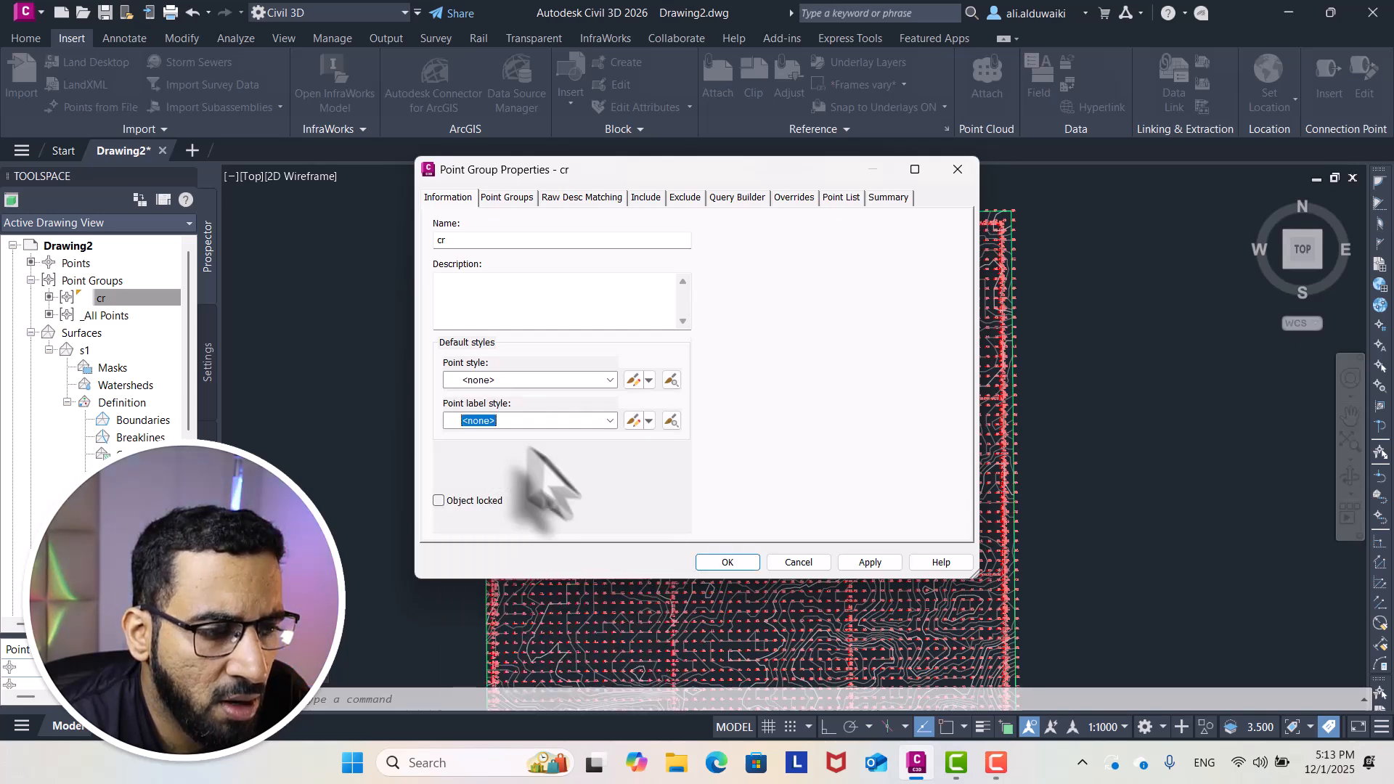
left_click(726, 562)
Inspect the contours of surface s1 across its full extent
scroll(820, 355, "down", 2)
scroll(733, 413, "up", 2)
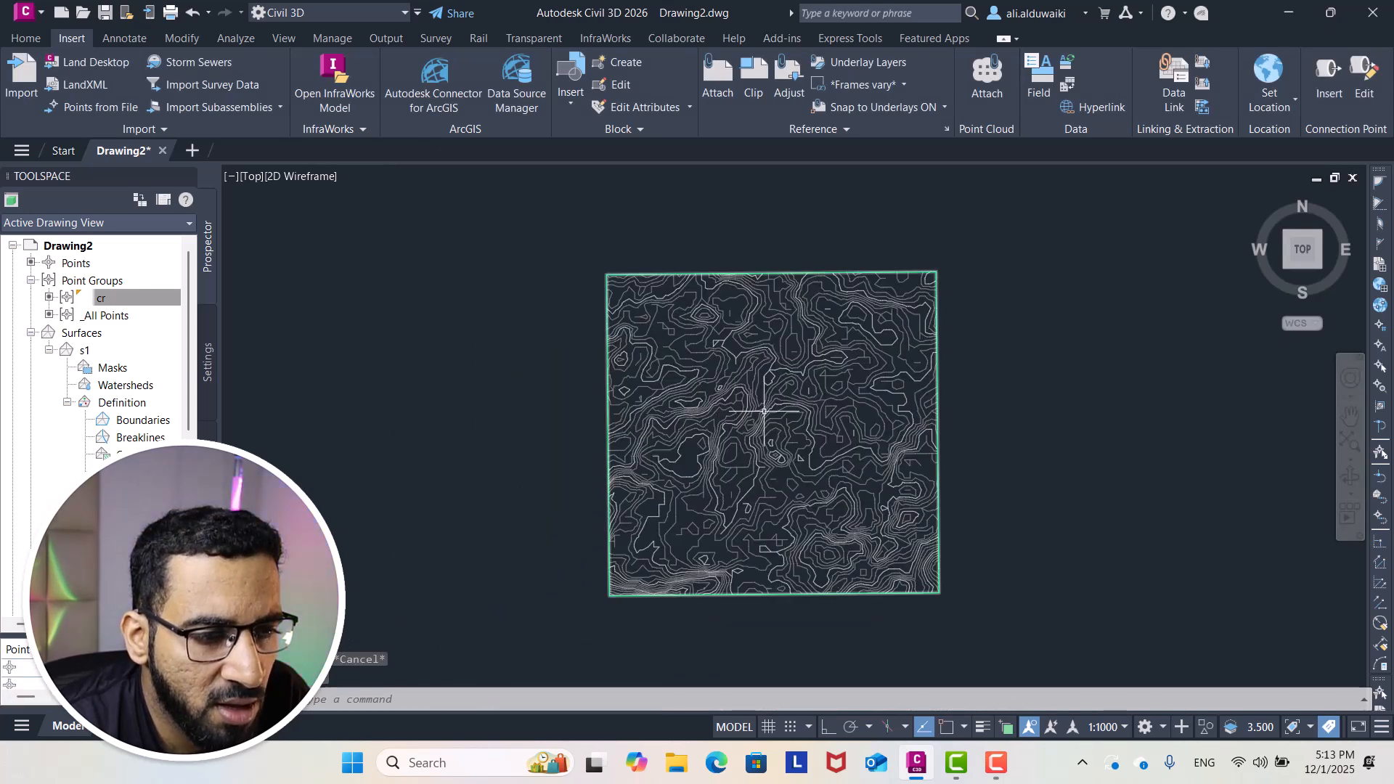
middle_click_drag(763, 411, 832, 423)
scroll(959, 431, "up", 1)
scroll(777, 323, "down", 1)
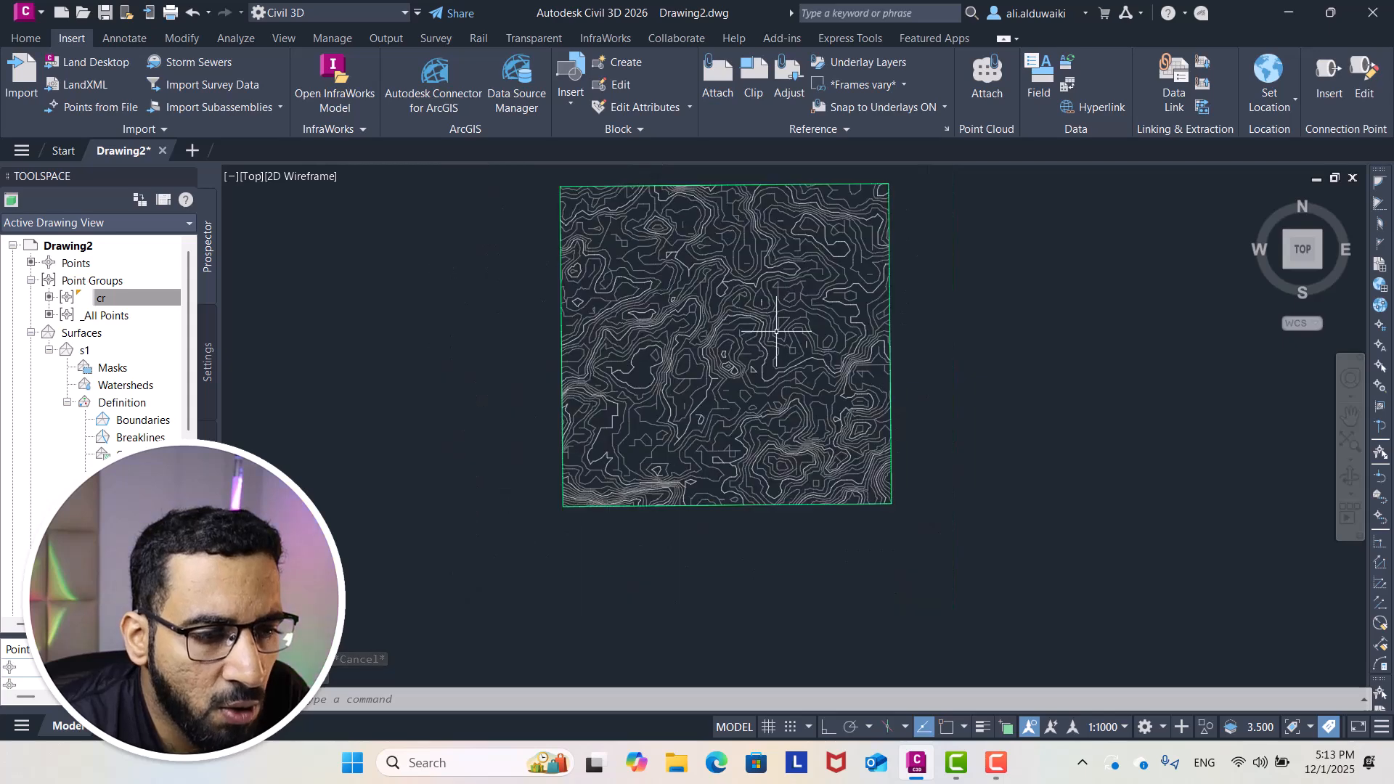
middle_click_drag(778, 327, 840, 436)
scroll(846, 450, "up", 1)
scroll(878, 477, "down", 2)
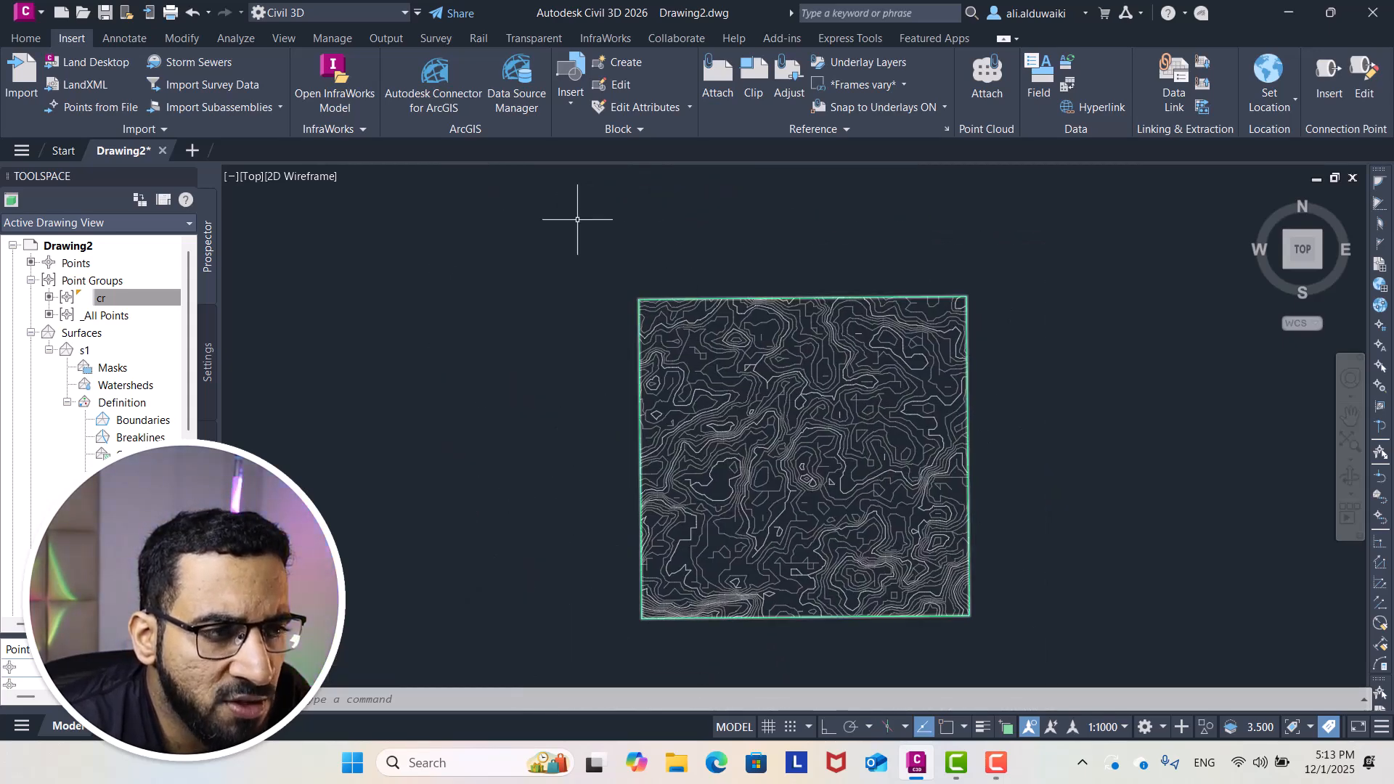
Draw a rectangle about 1490.6 m wide and 444.7 m high inside the surface, spanning most of its width
left_click(25, 38)
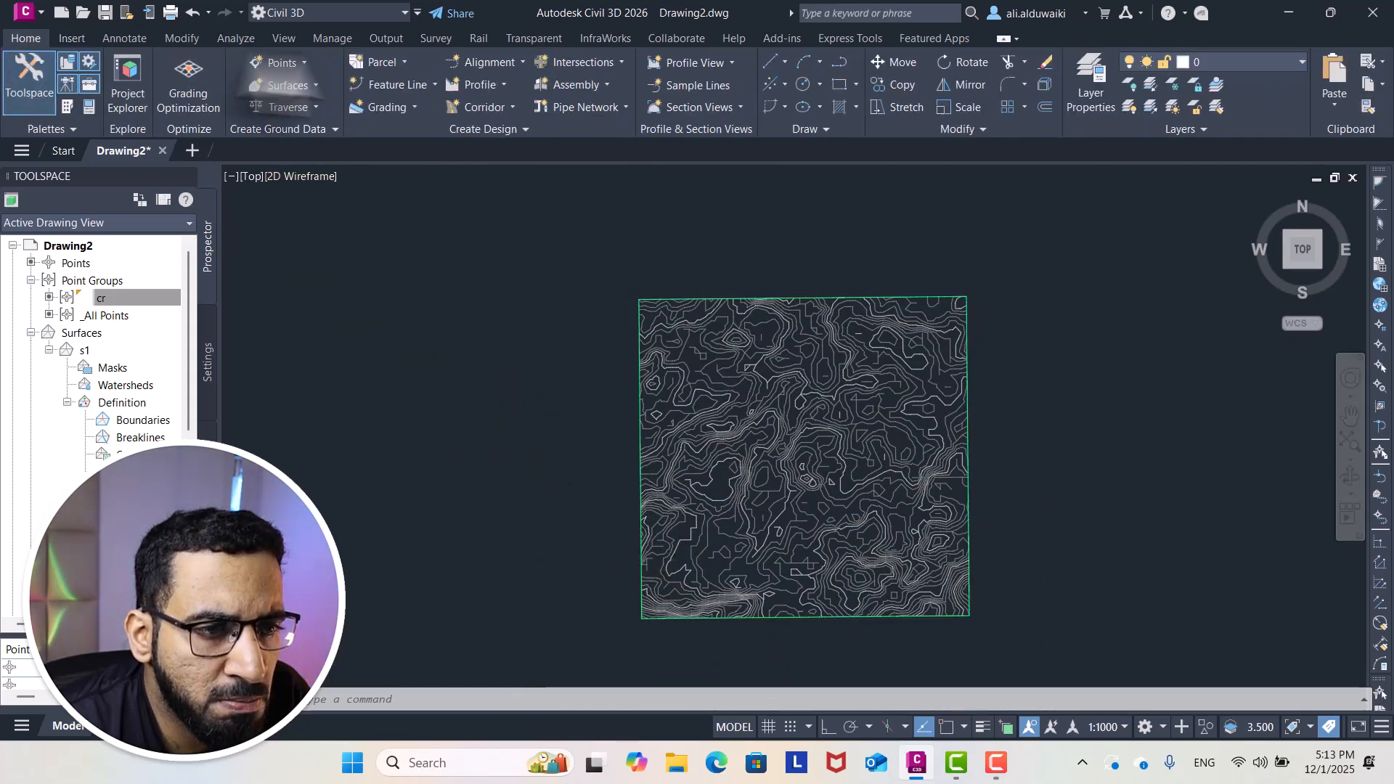
left_click(839, 84)
scroll(661, 441, "up", 3)
scroll(660, 441, "down", 2)
scroll(619, 324, "up", 1)
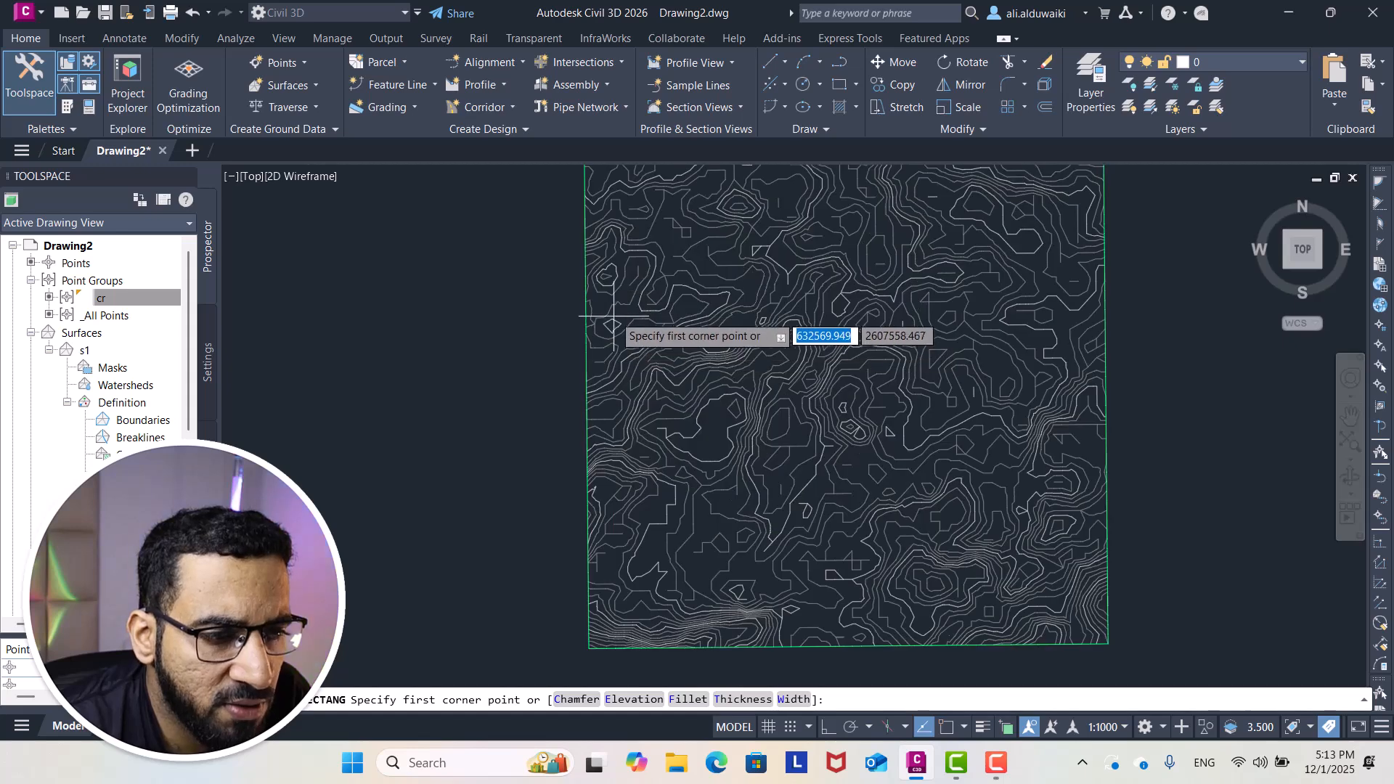
left_click(621, 301)
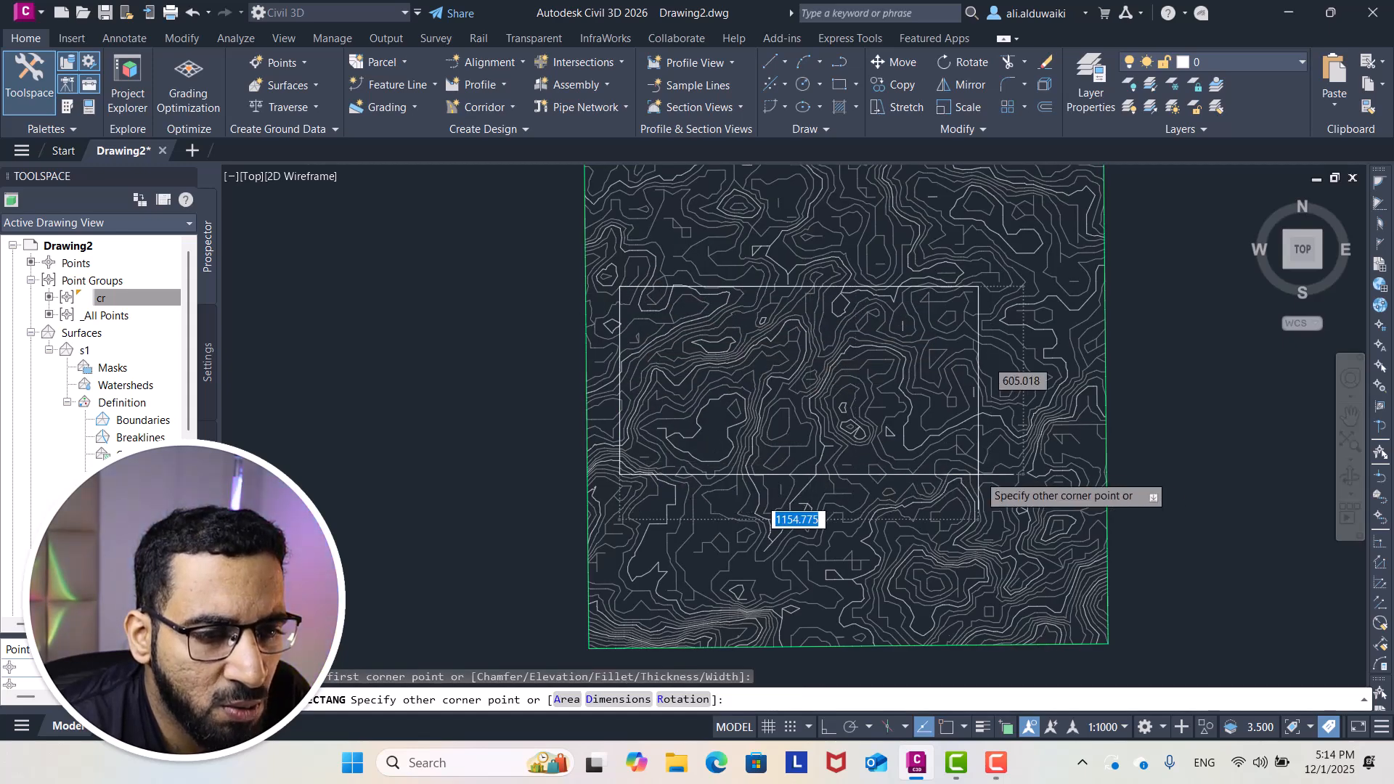
scroll(1058, 465, "down", 2)
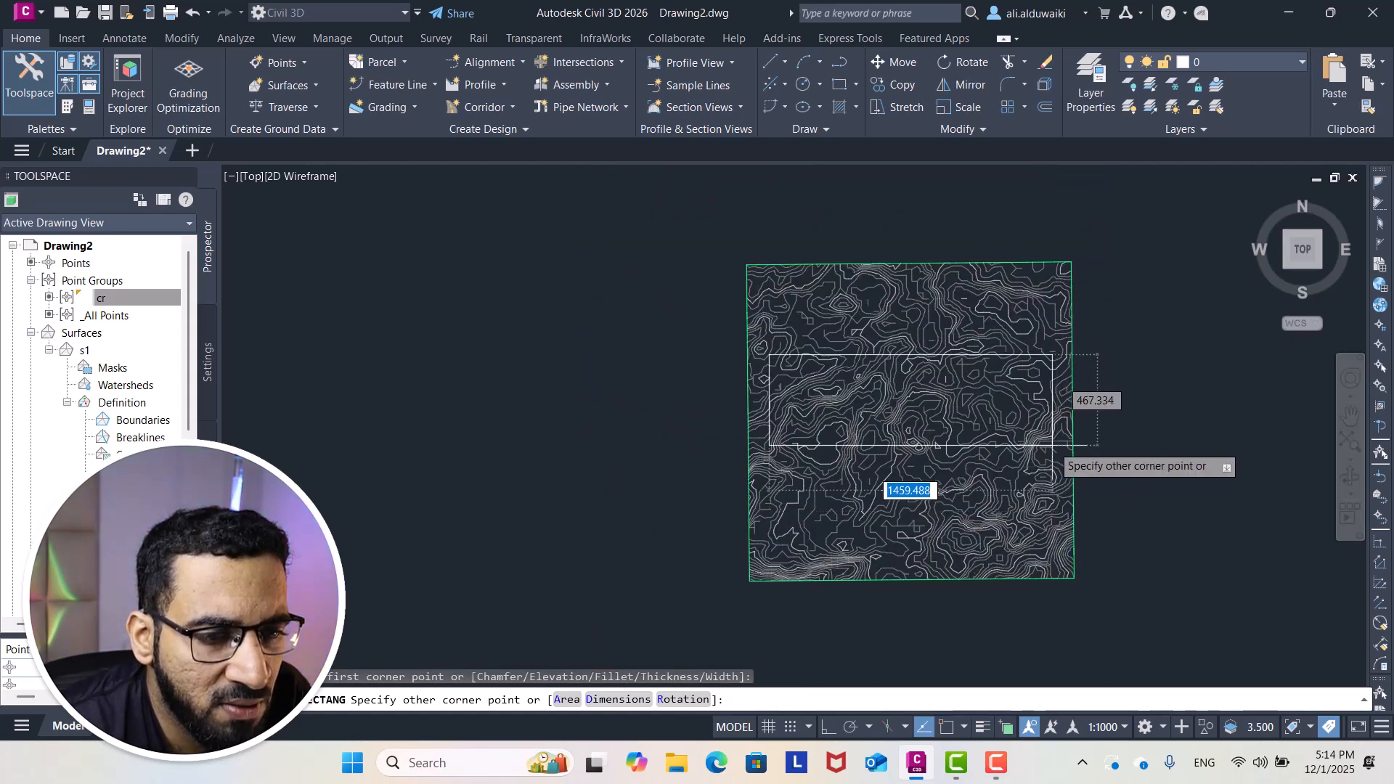
scroll(1058, 441, "up", 2)
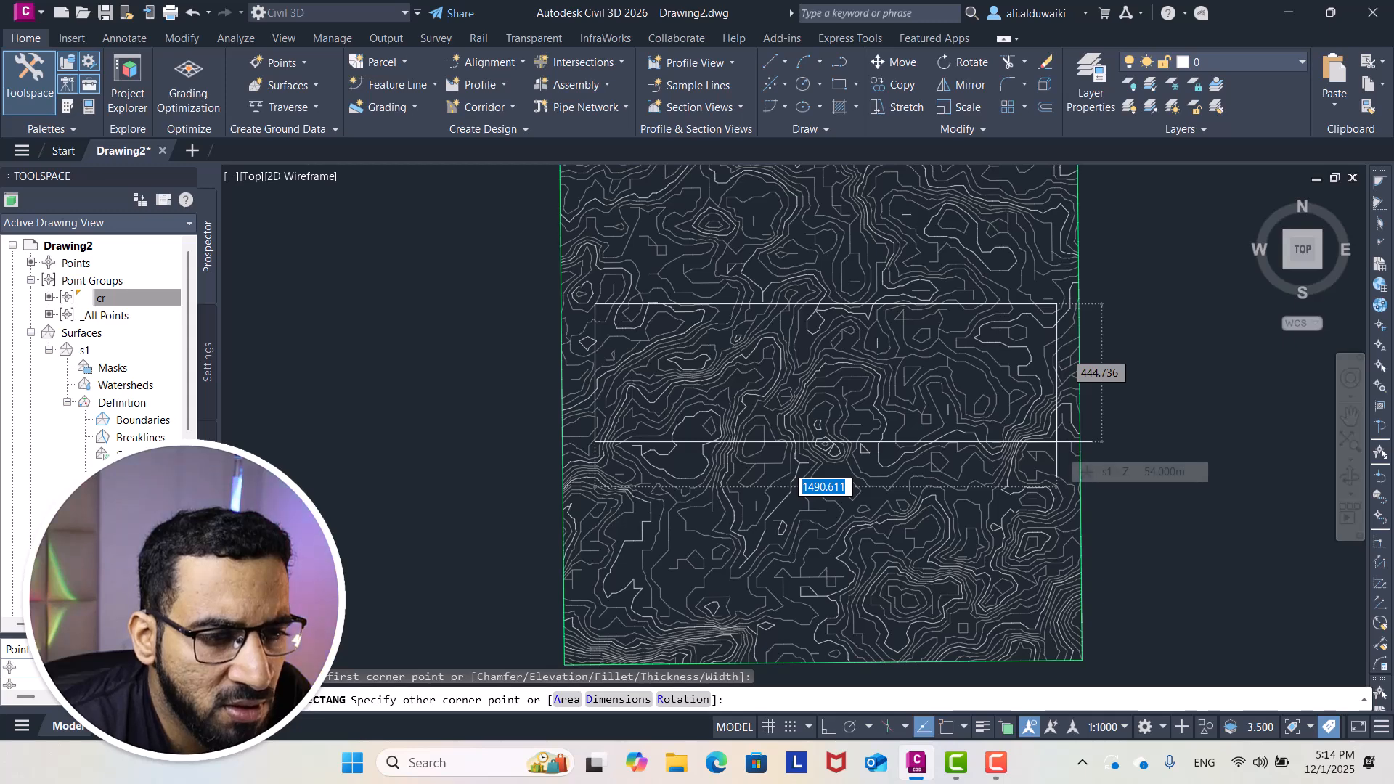
left_click(1056, 441)
Move the rectangle south so it lies across the middle of the surface
scroll(944, 440, "down", 3)
scroll(915, 440, "up", 2)
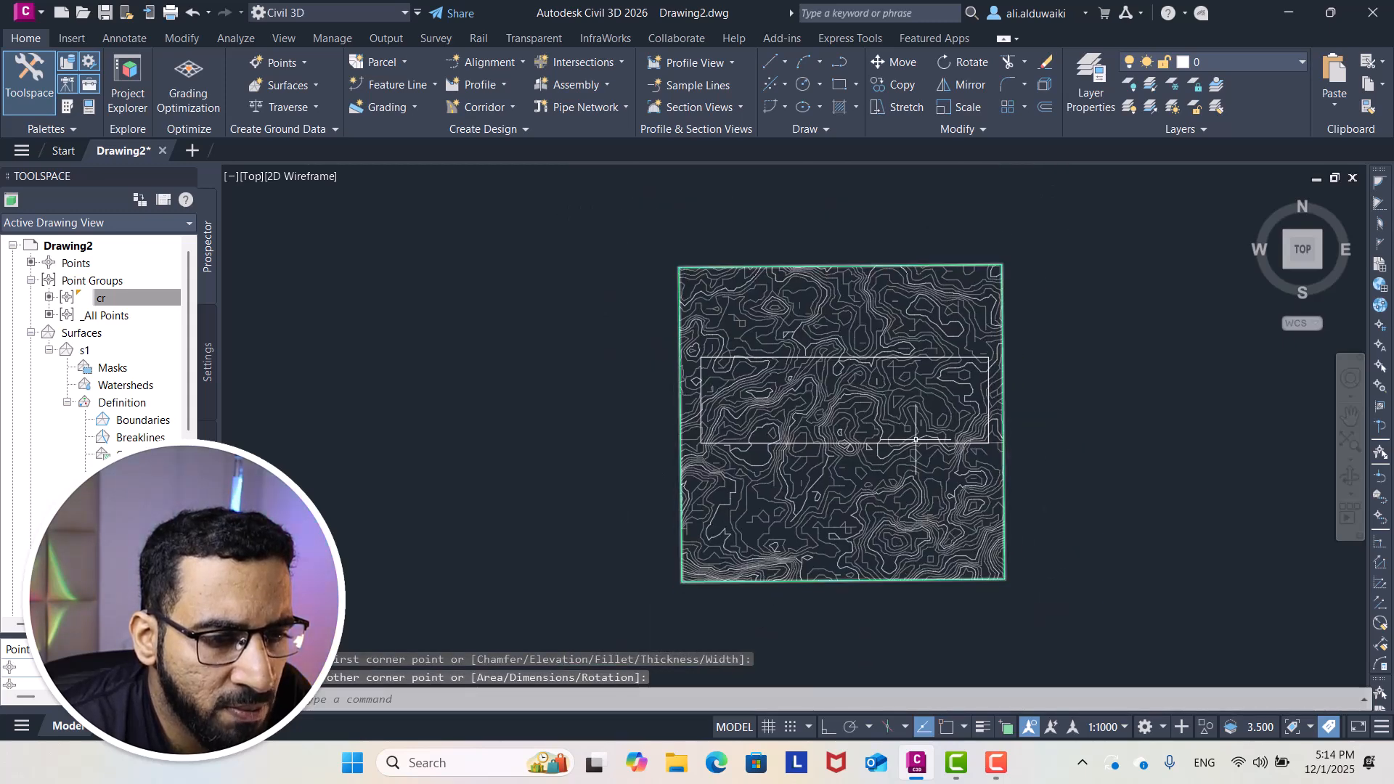
left_click(916, 442)
left_click_drag(917, 442, 913, 492)
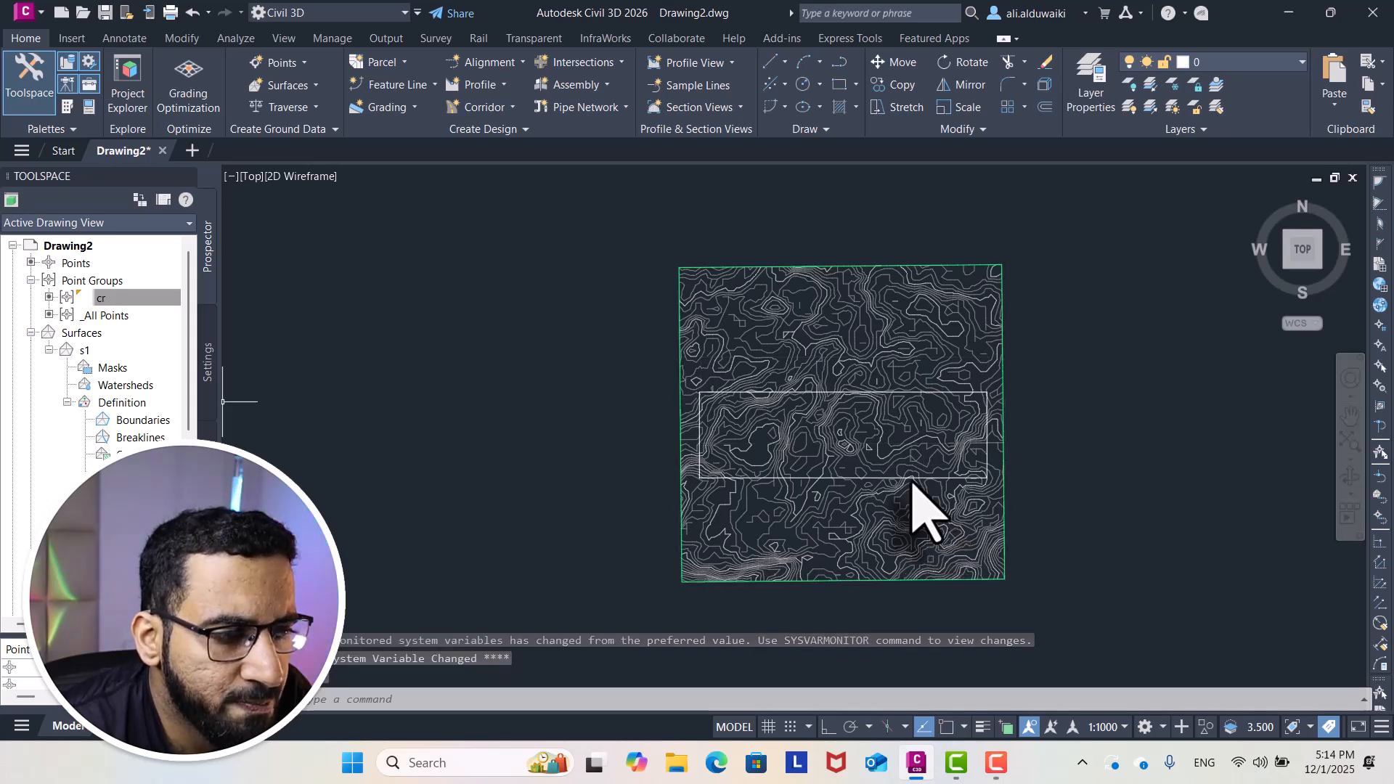
Add the rectangle to surface s1 as an outer boundary named a1, with non-destructive breakline enabled and a mid-ordinate distance of 1.000 m
left_click(120, 420)
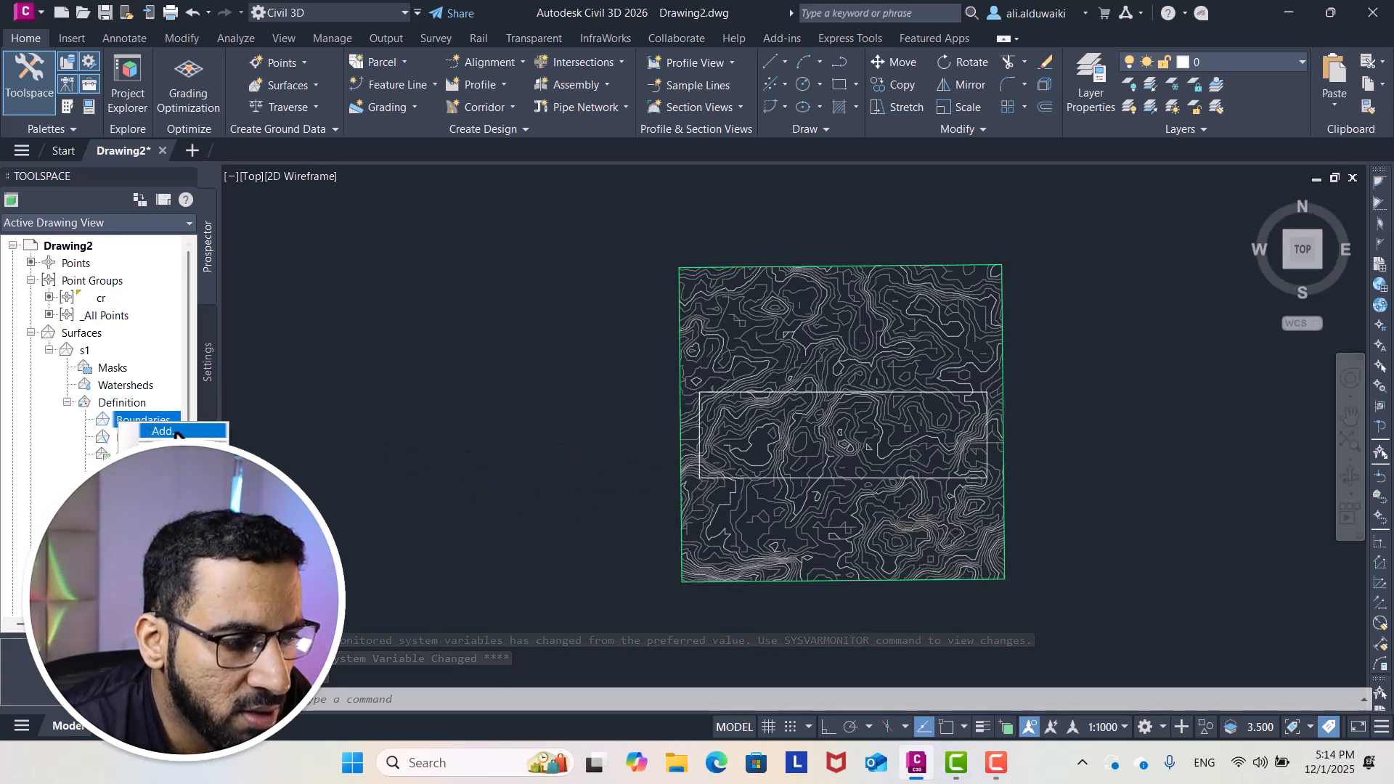
left_click(168, 431)
type("o1")
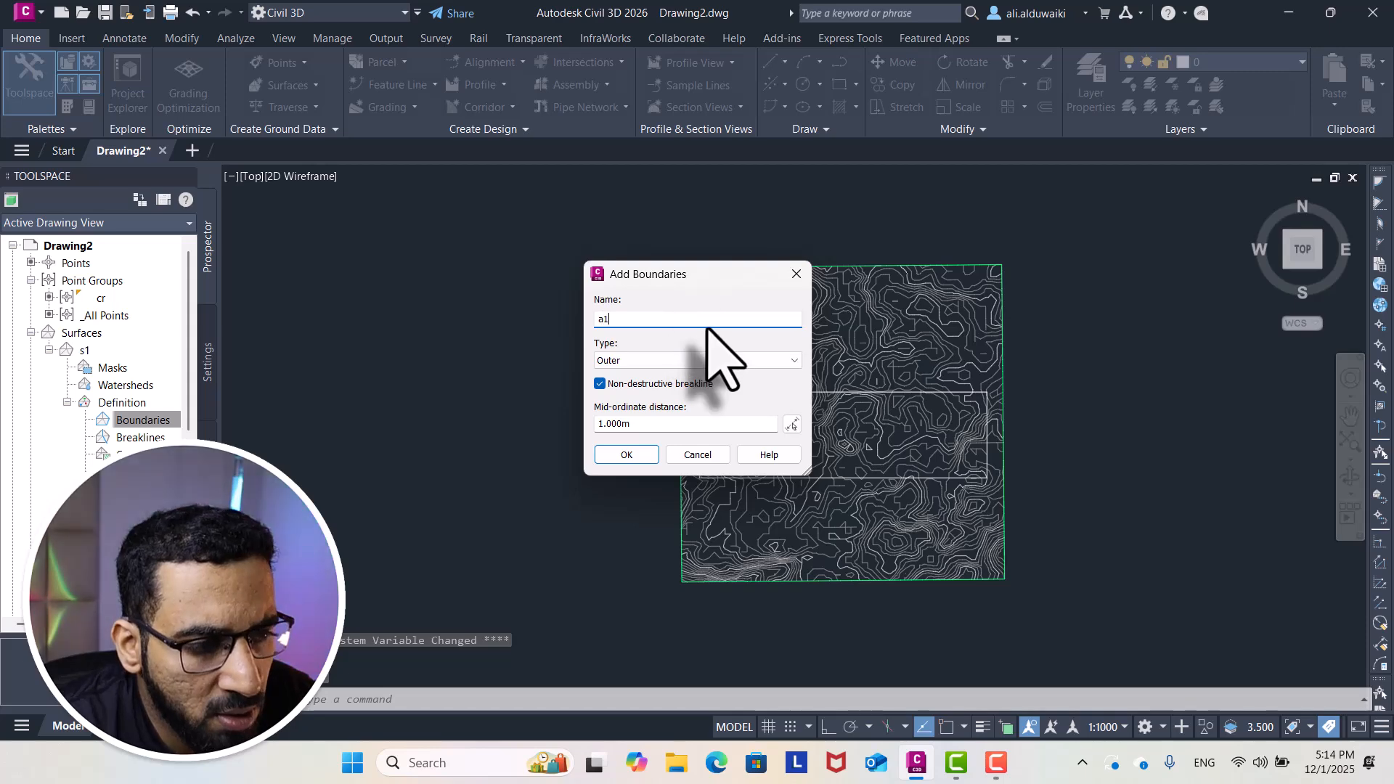
left_click(626, 454)
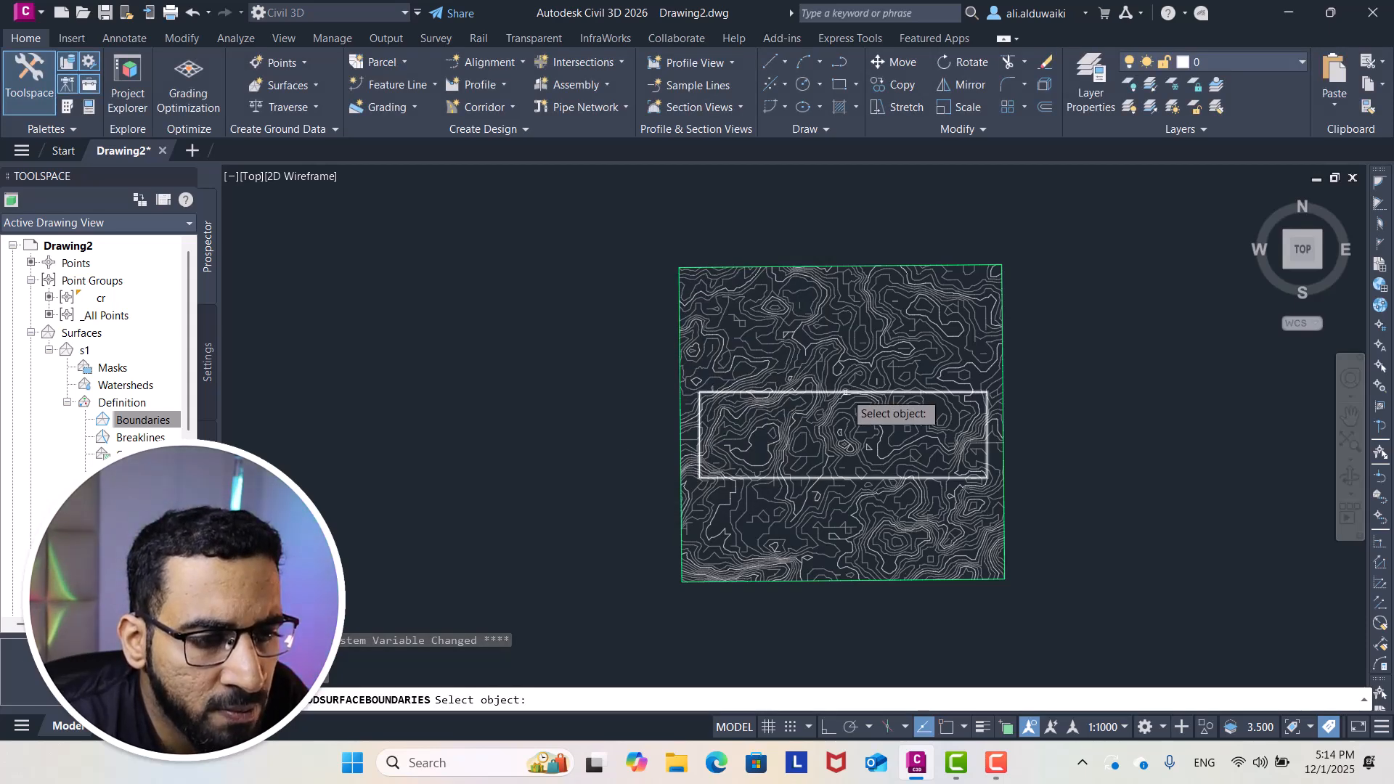
left_click(847, 393)
key("Escape")
Examine the contours of surface s1 inside the rectangular boundary
scroll(868, 444, "up", 4)
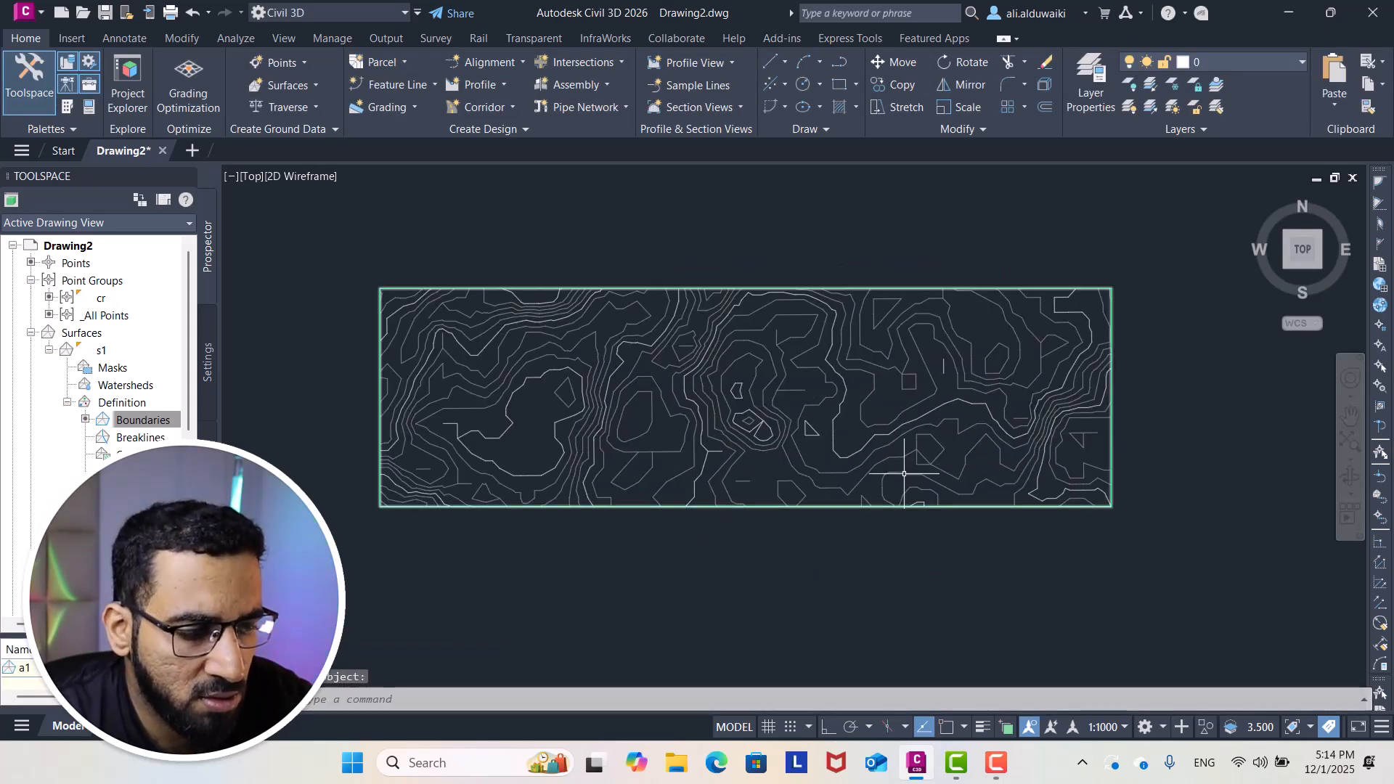
scroll(799, 427, "down", 2)
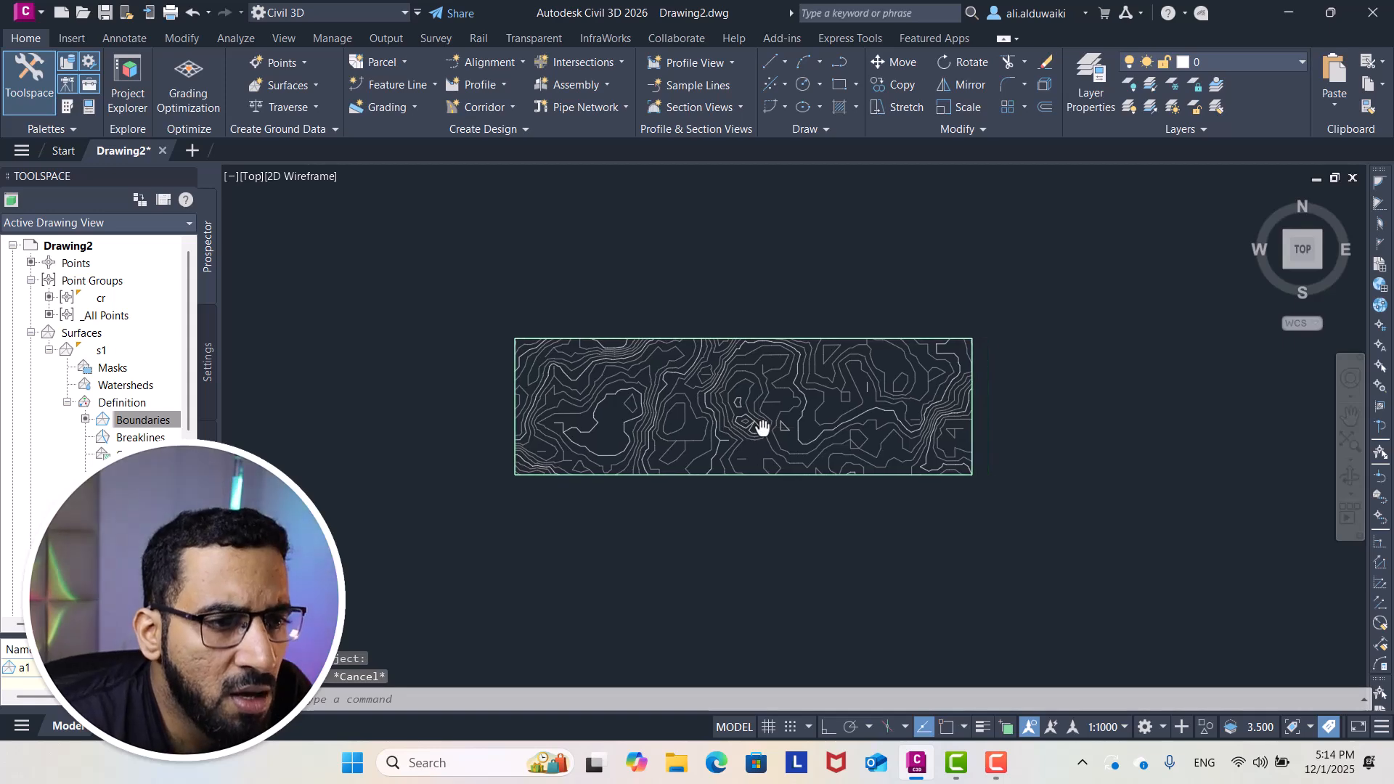
scroll(762, 425, "up", 2)
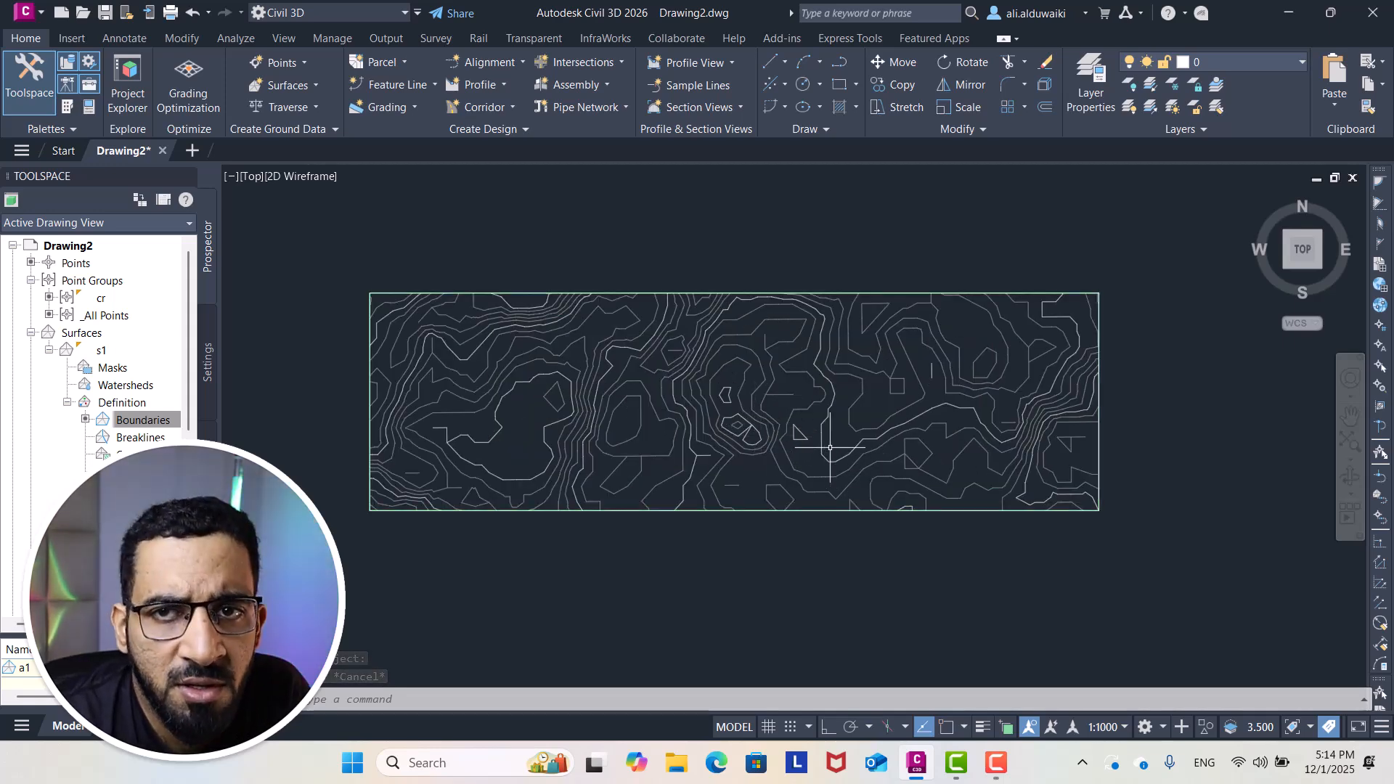
middle_click_drag(820, 462, 876, 479)
scroll(864, 436, "down", 3)
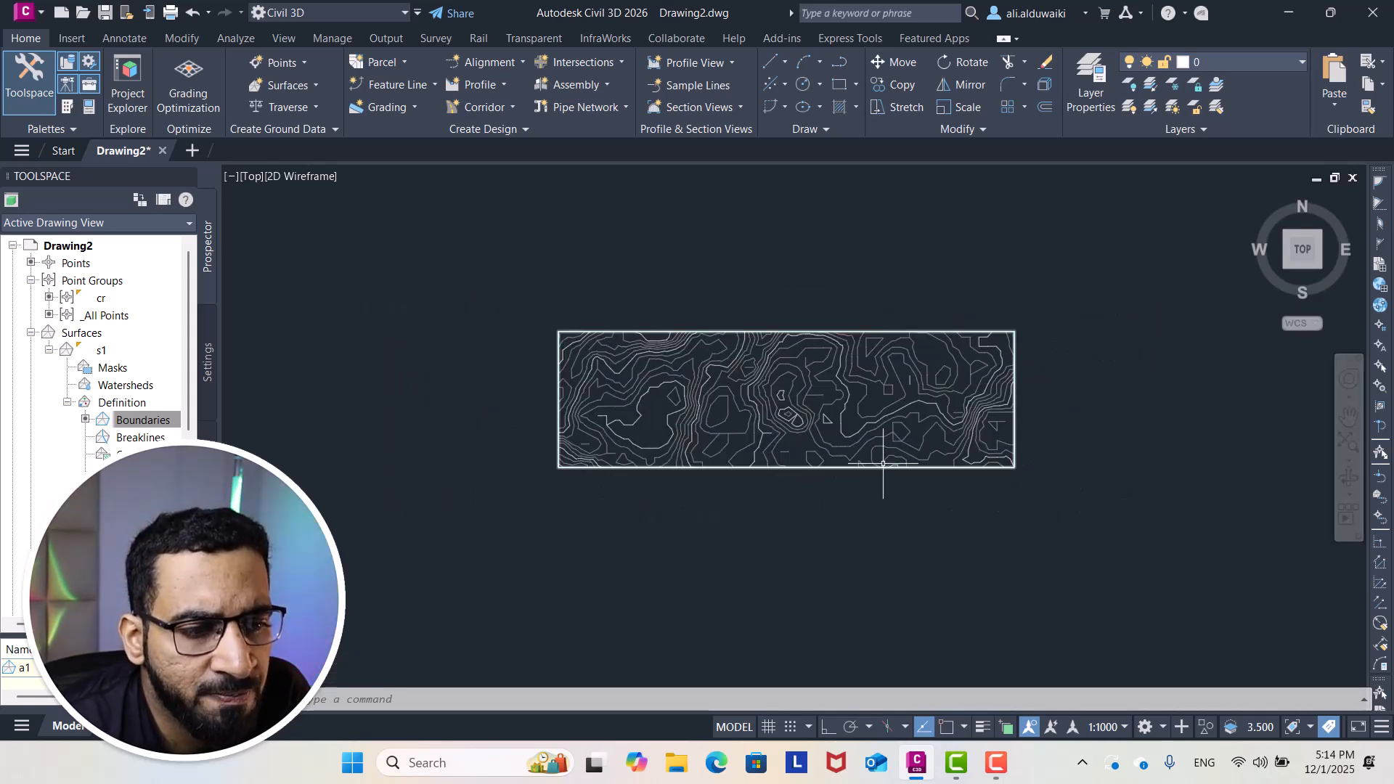
scroll(835, 414, "up", 2)
scroll(871, 421, "down", 2)
middle_click_drag(880, 426, 907, 444)
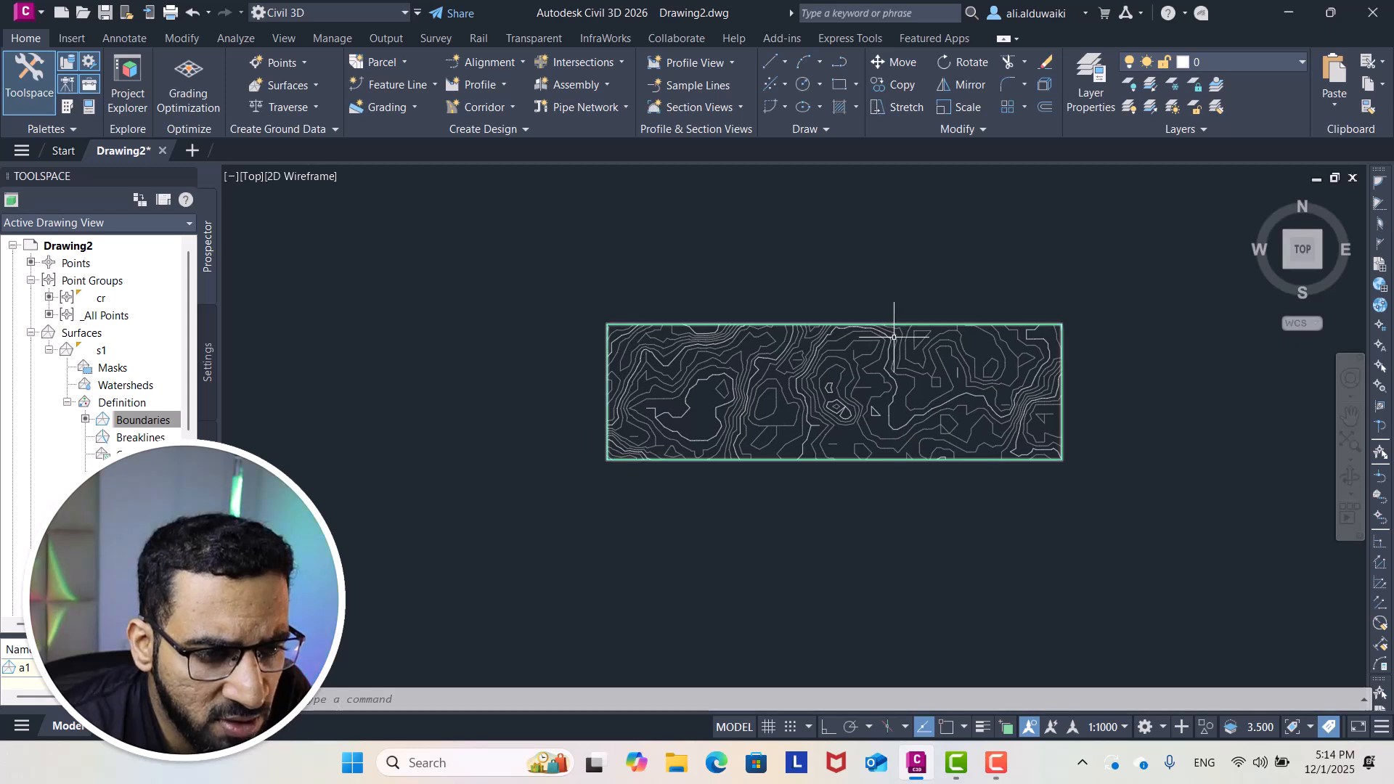
scroll(904, 355, "up", 2)
scroll(951, 446, "up", 2)
scroll(890, 453, "down", 4)
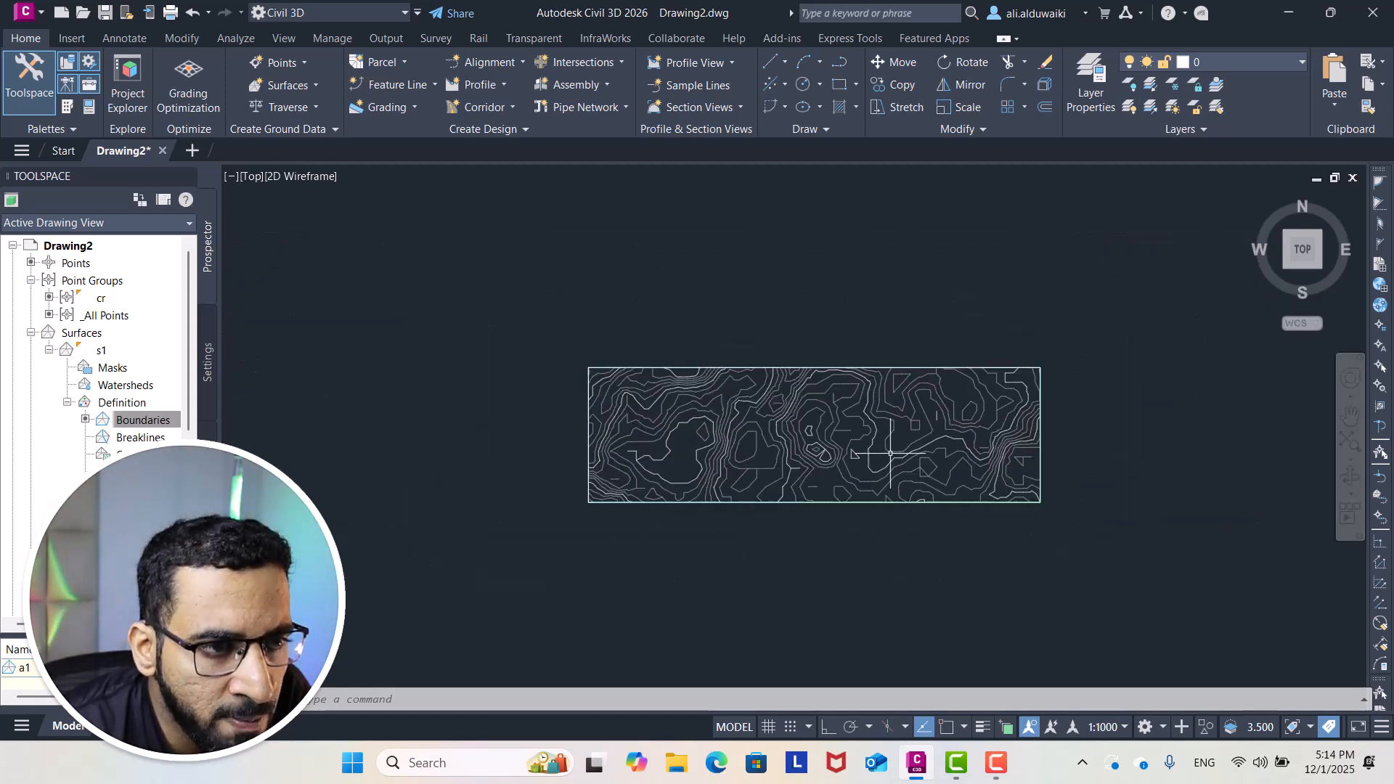
left_click(838, 85)
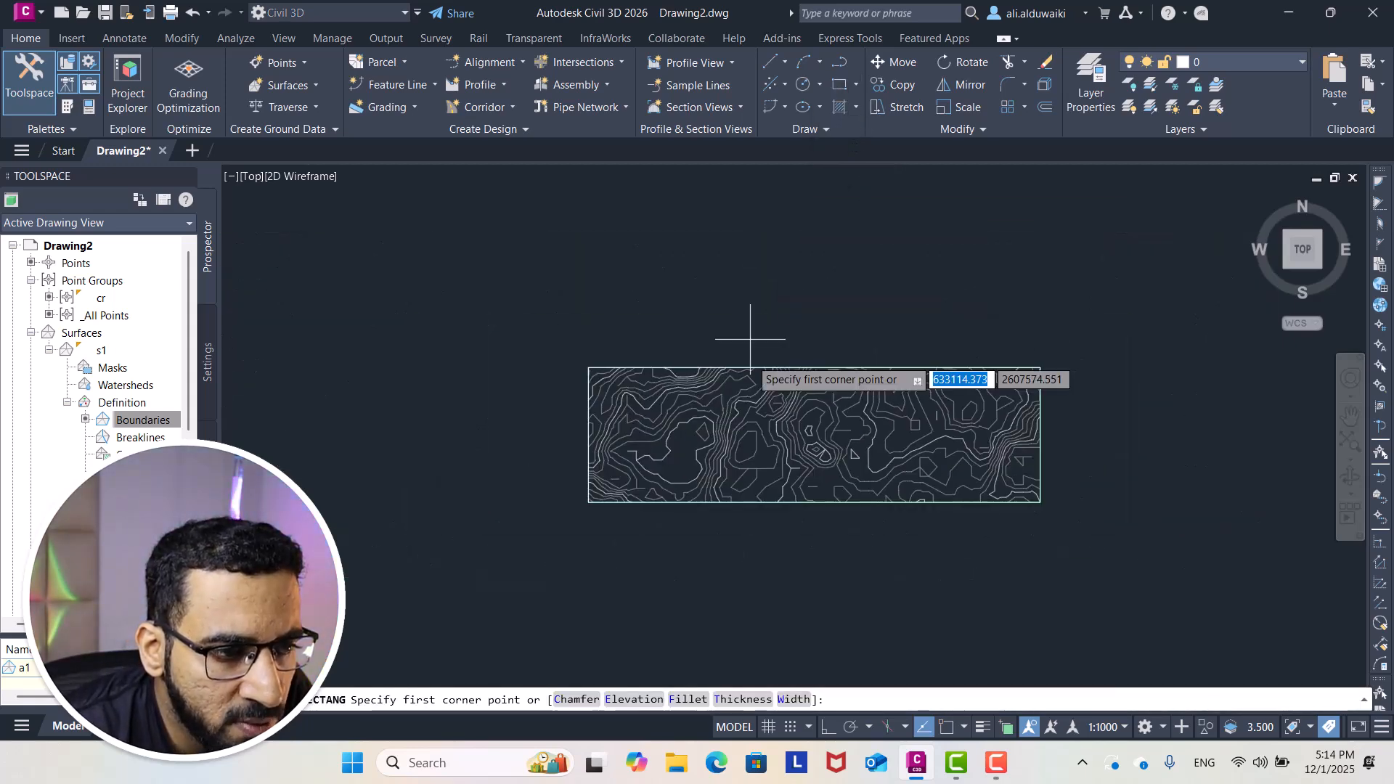
key("Escape")
Review the general statistics in the properties of surface s1, including its elevation range, and close them without changes
scroll(874, 440, "up", 2)
left_click(870, 420)
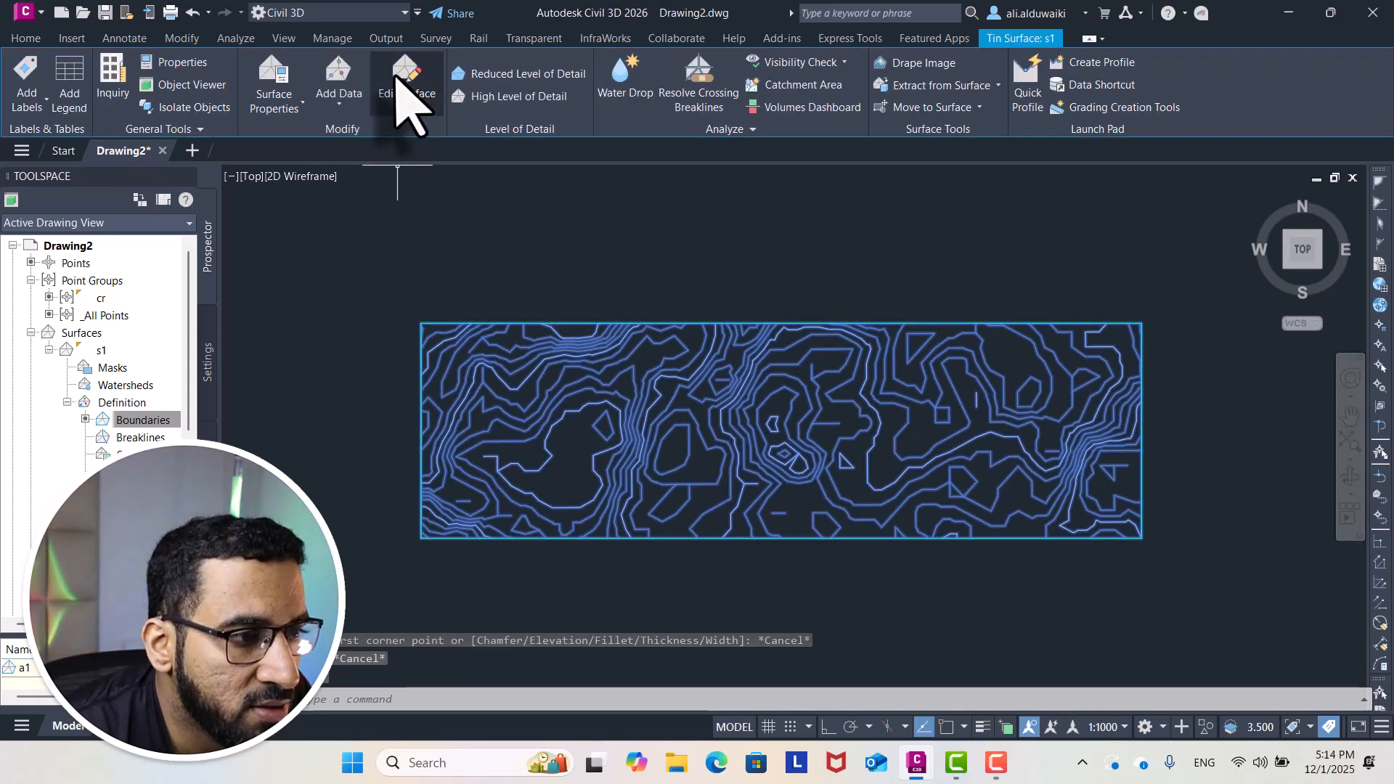
left_click(284, 97)
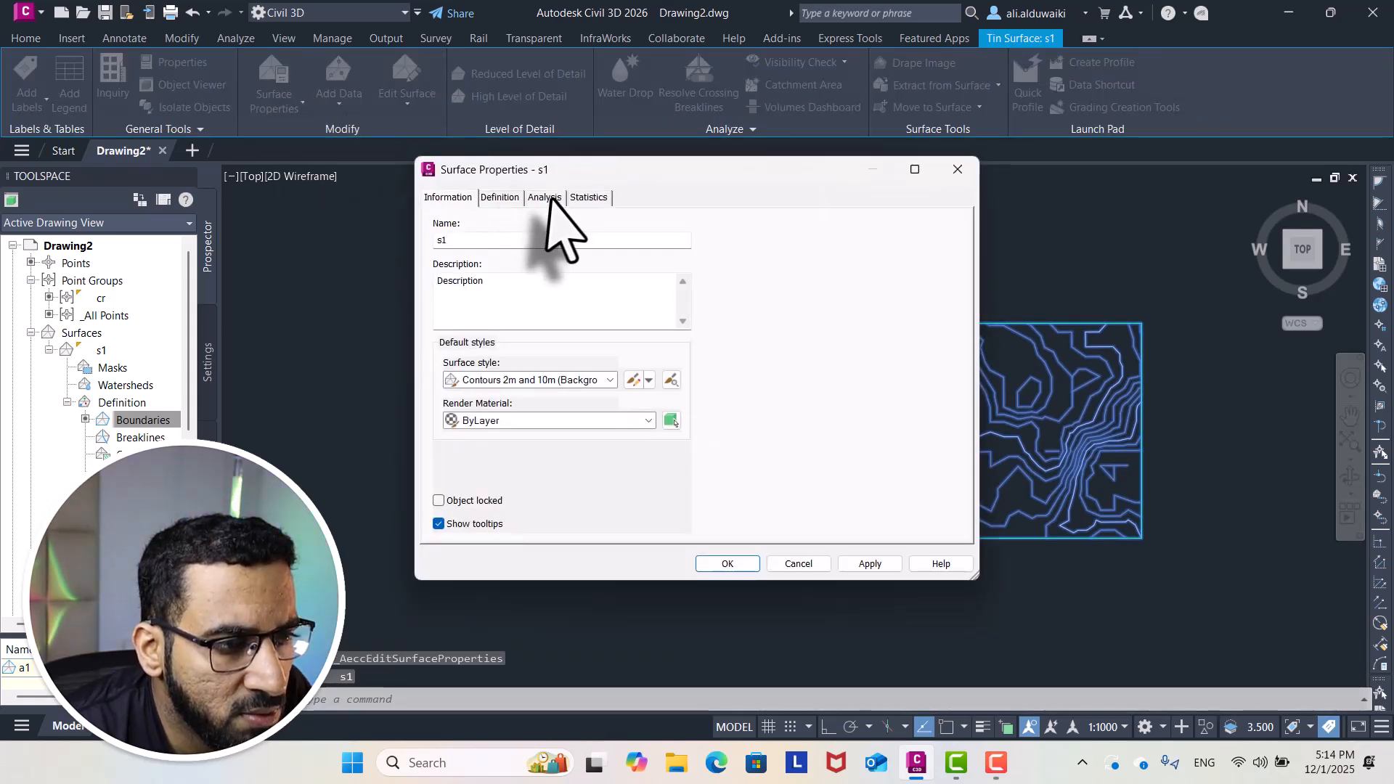
left_click(550, 197)
left_click(581, 197)
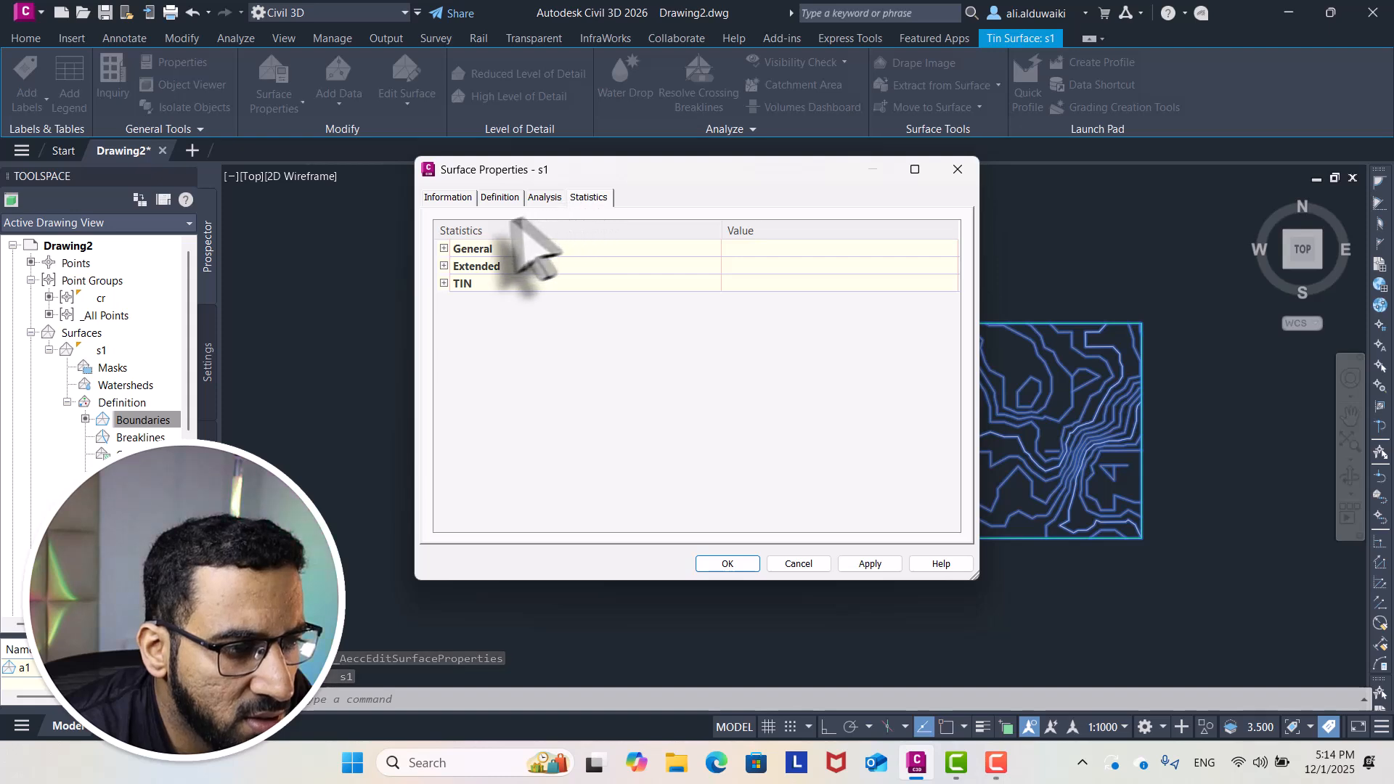
left_click(443, 248)
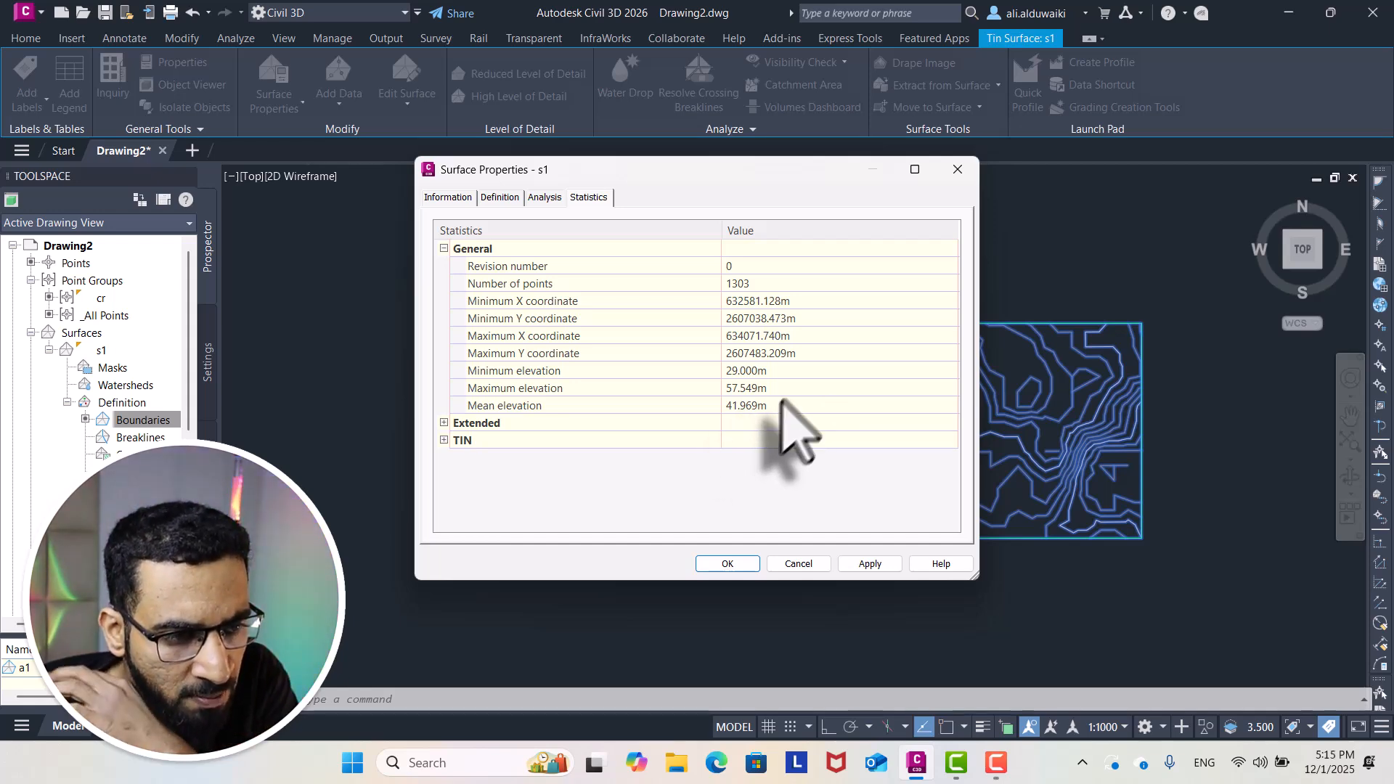
left_click(958, 171)
key("Escape")
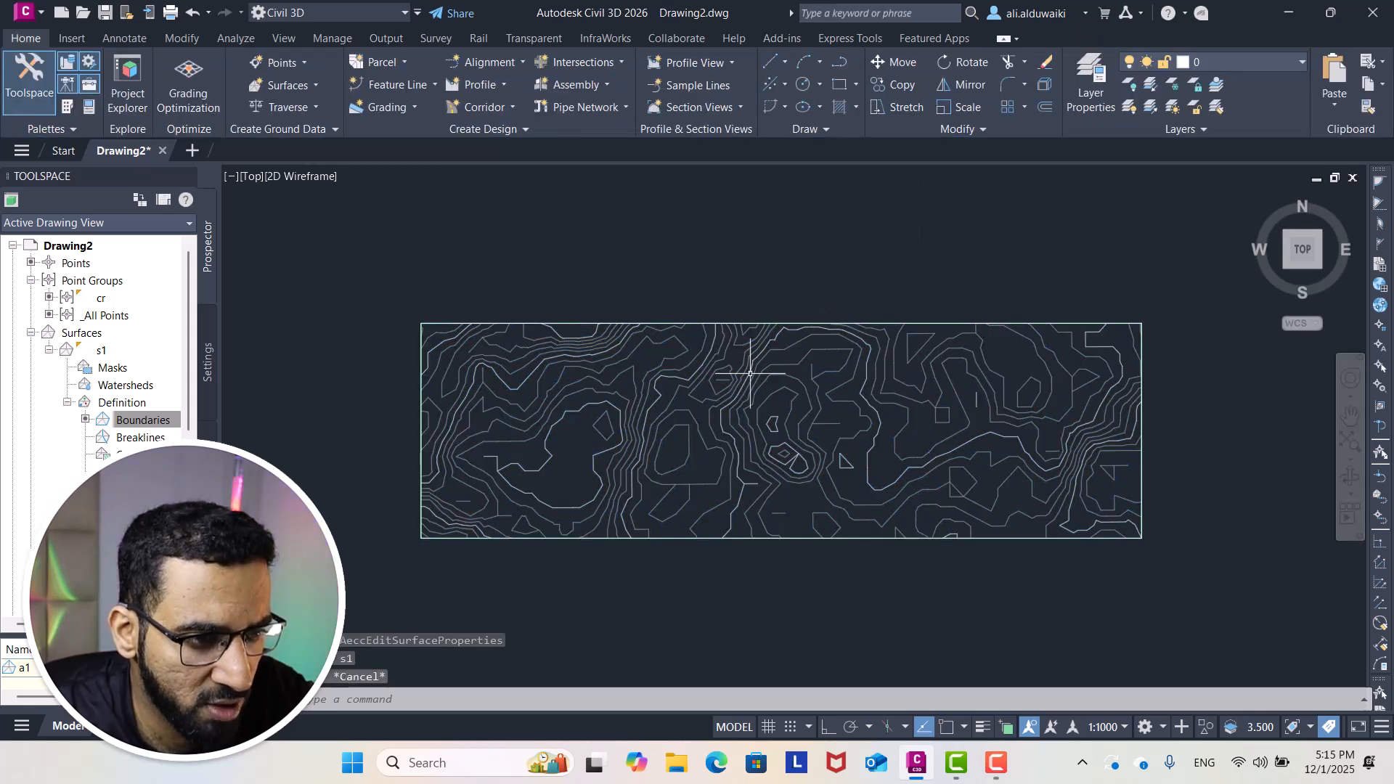
left_click(736, 376)
left_click(42, 100)
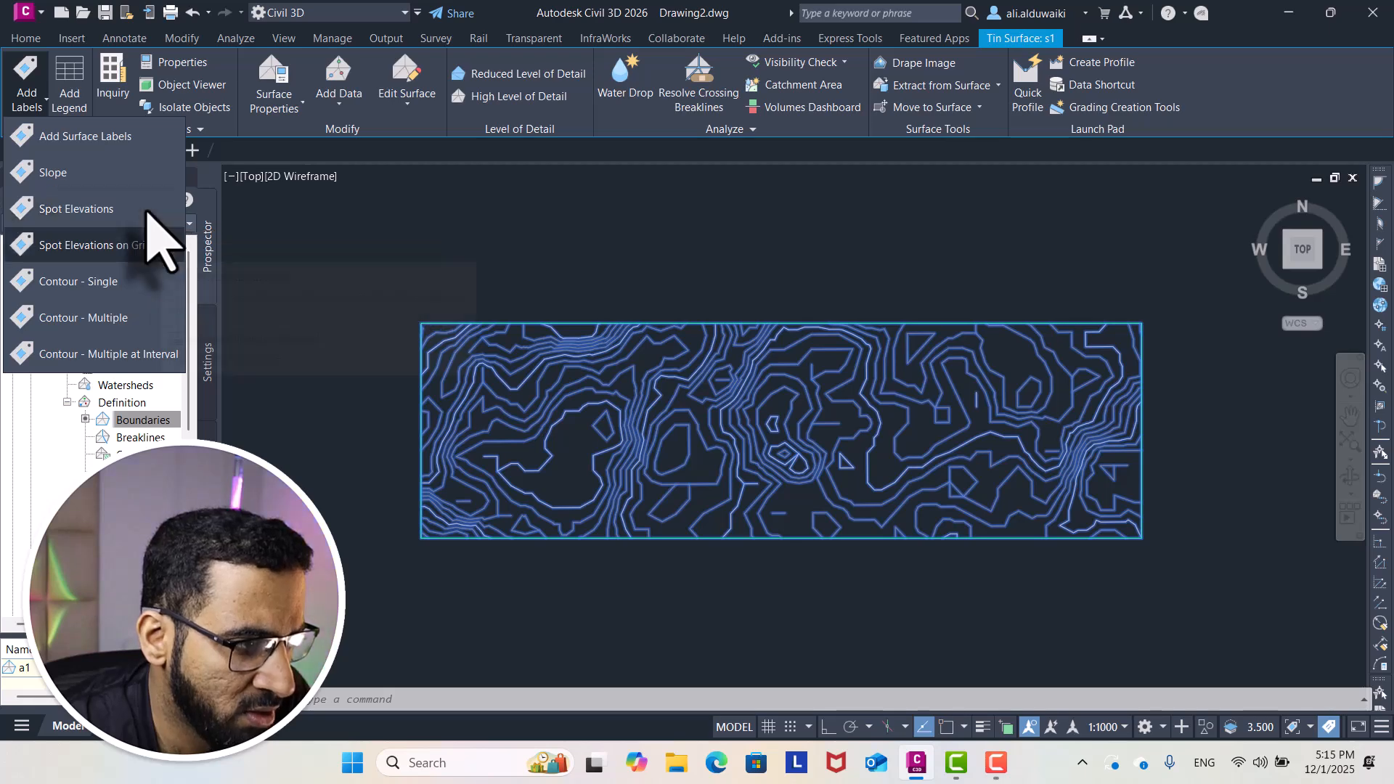
left_click(130, 281)
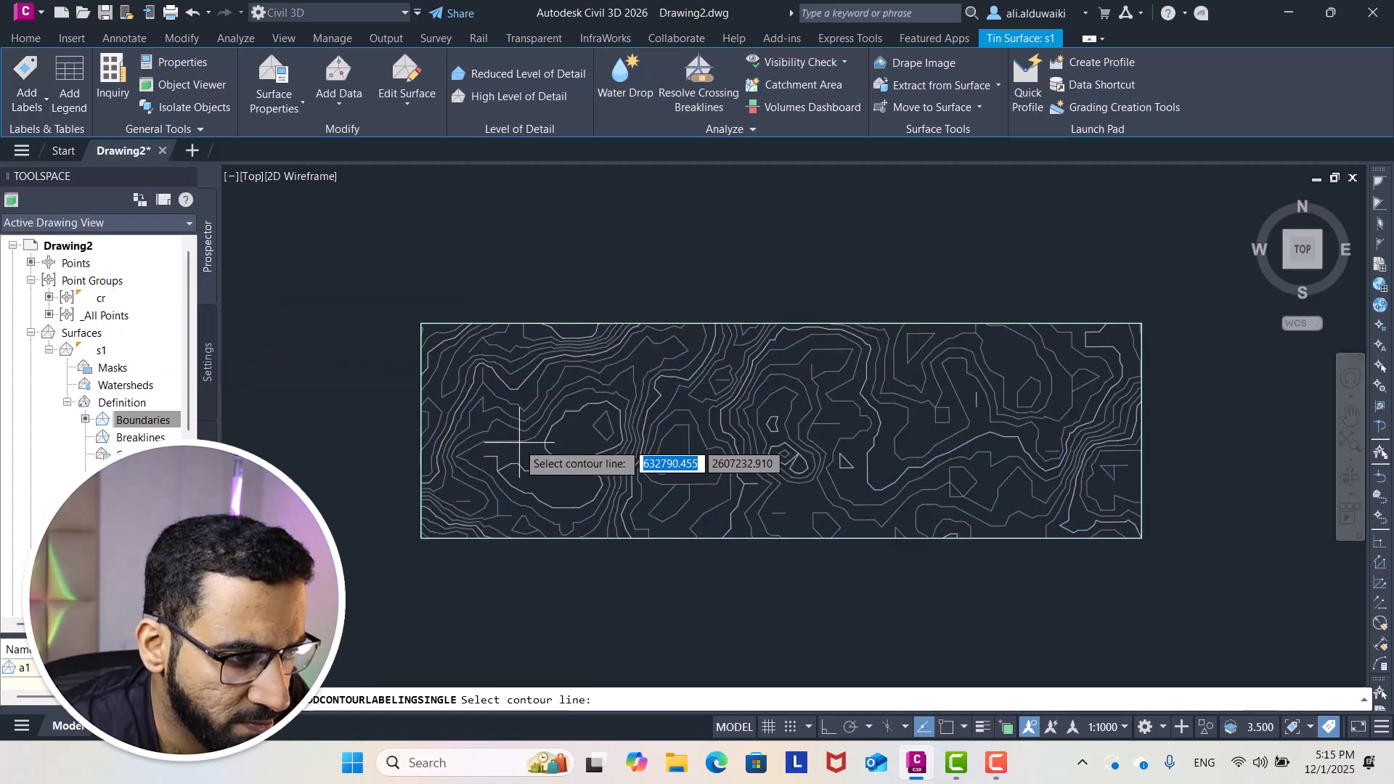
scroll(523, 367, "up", 1)
scroll(726, 436, "down", 1)
scroll(915, 469, "up", 2)
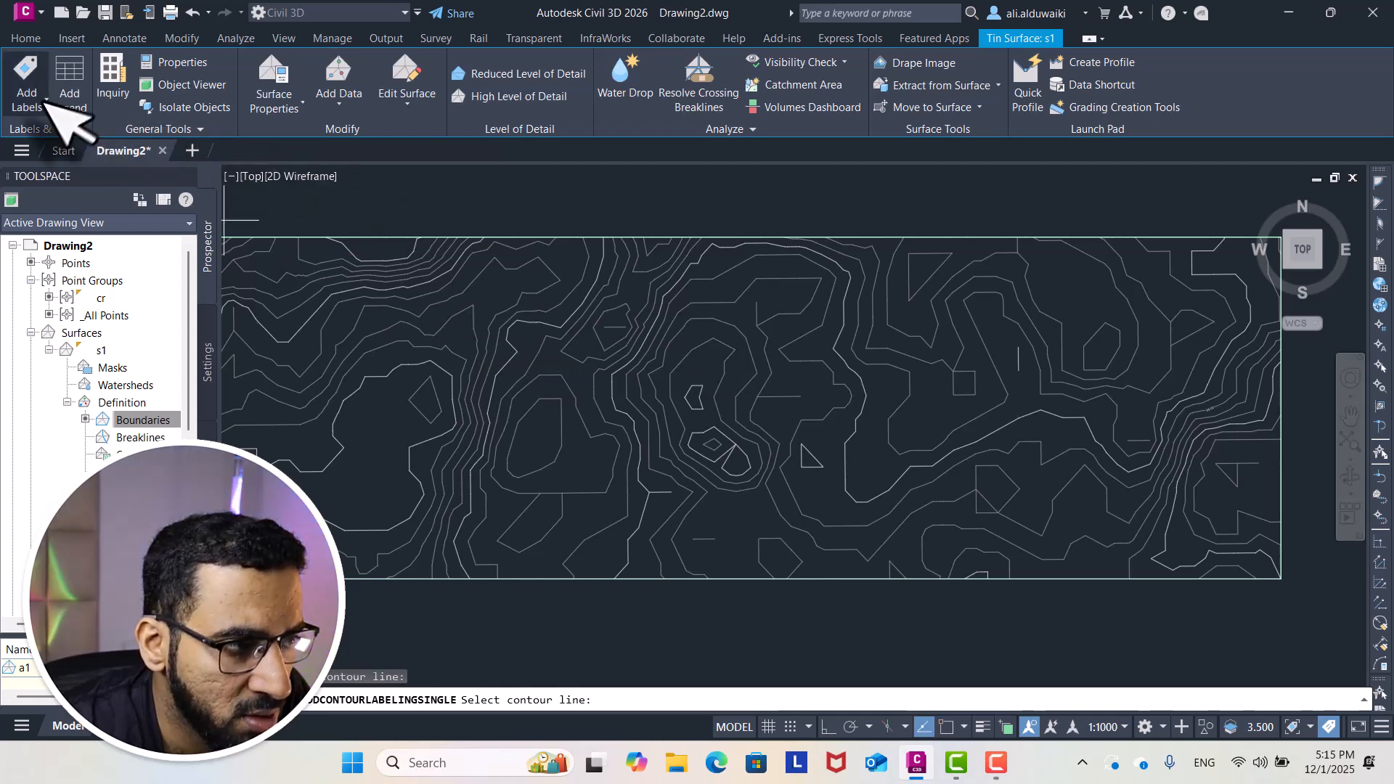
Label multiple contours of surface s1 along a line running across the middle from its east end to its west end
left_click(43, 101)
left_click(124, 316)
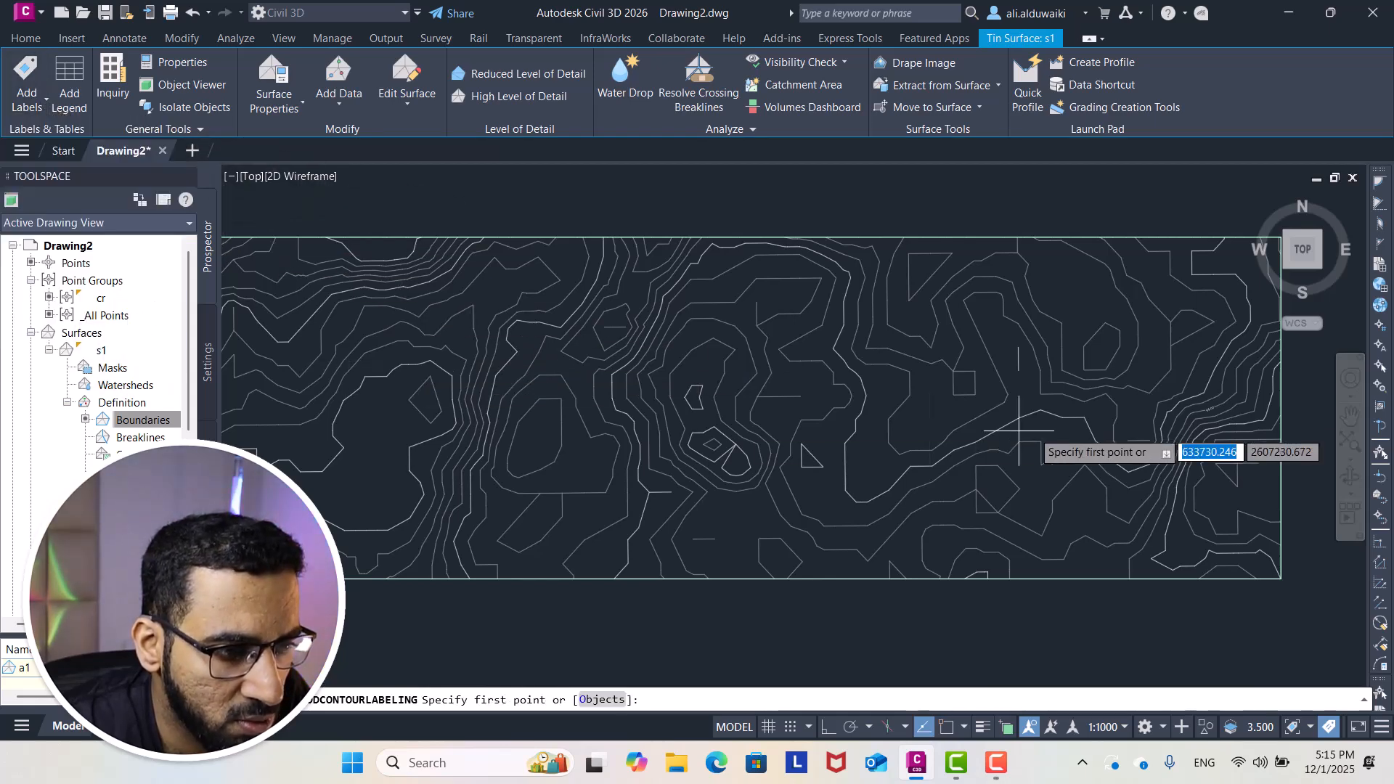
left_click(1049, 435)
scroll(716, 392, "down", 5)
middle_click_drag(716, 392, 817, 392)
scroll(747, 376, "up", 4)
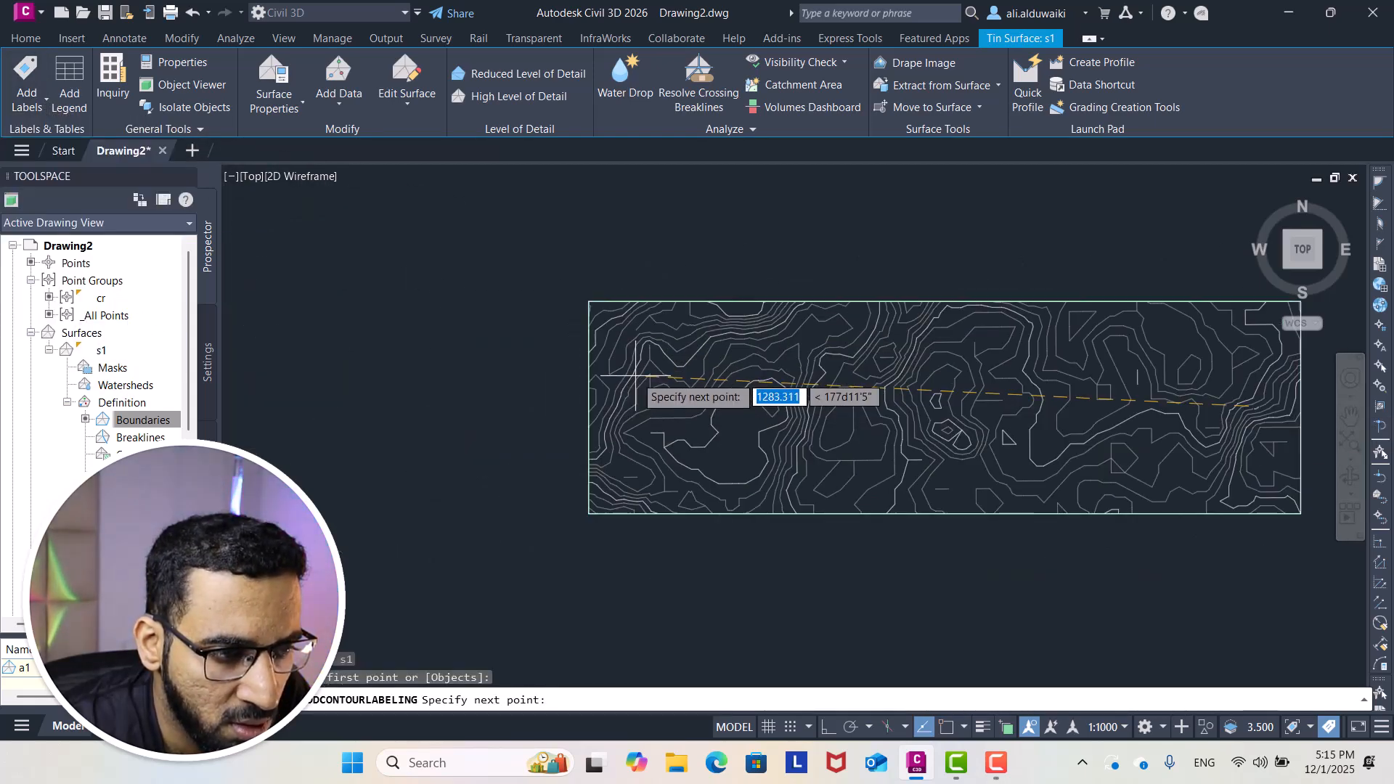
left_click(623, 403)
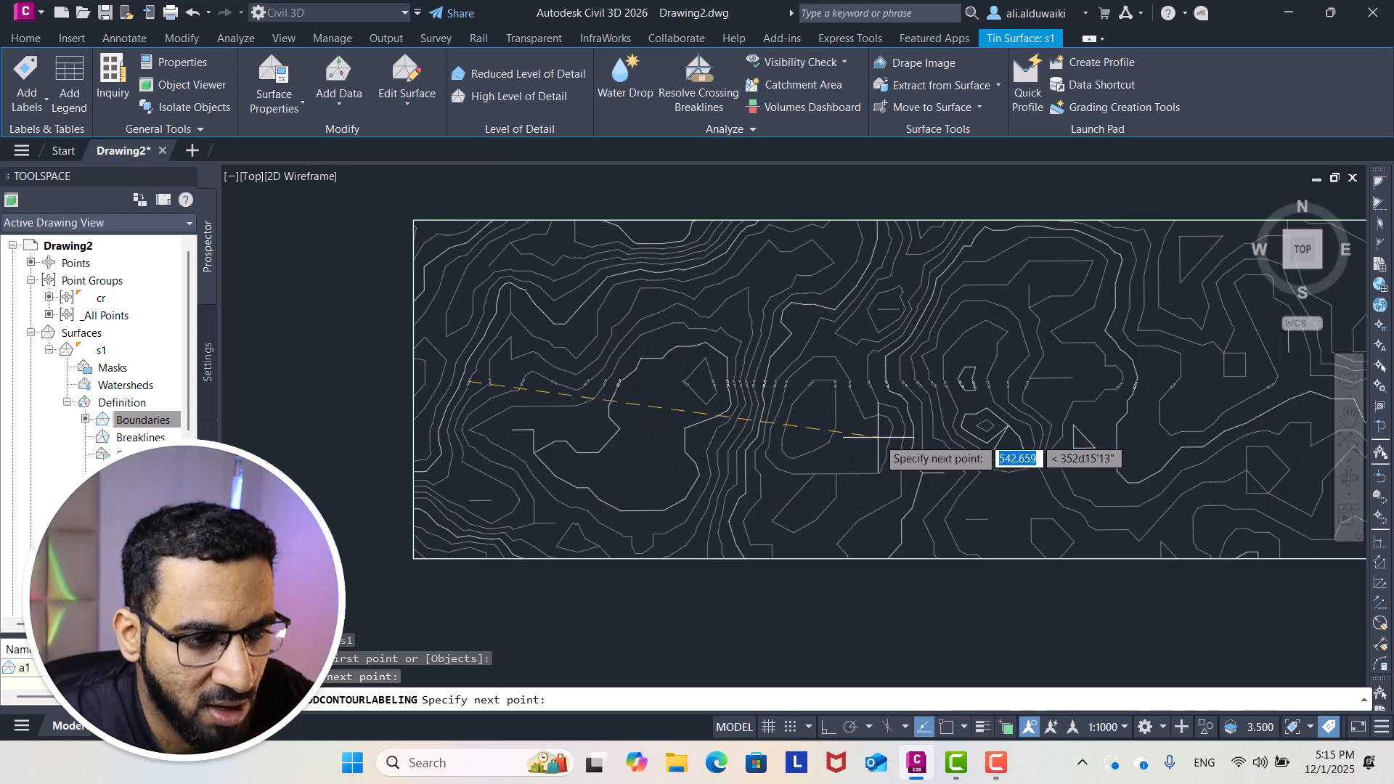
key("Escape")
Examine the contour elevation labels along the line, from the western depressions to the central peak and the eastern slopes
scroll(853, 387, "up", 6)
scroll(853, 387, "up", 2)
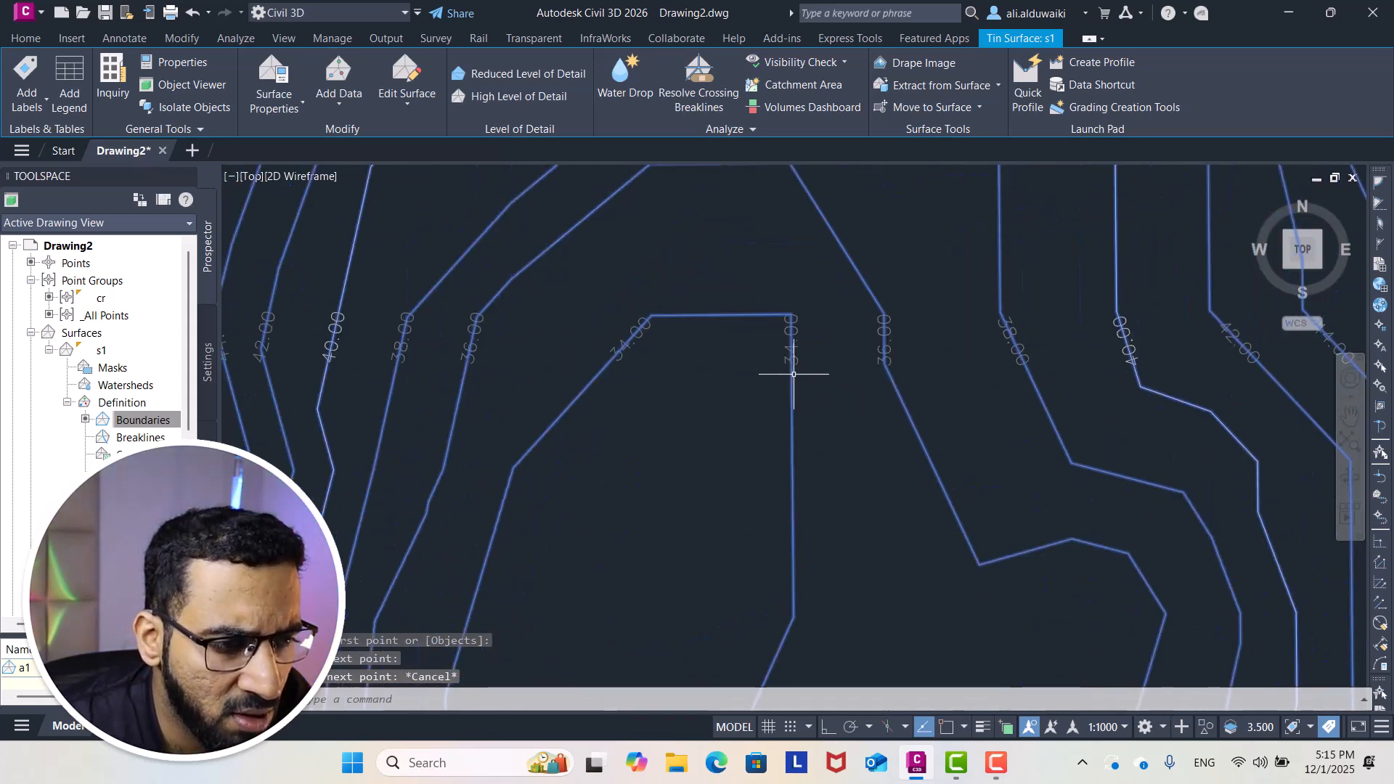
scroll(769, 371, "down", 2)
scroll(1079, 386, "up", 2)
scroll(988, 411, "down", 2)
middle_click_drag(1041, 384, 816, 433)
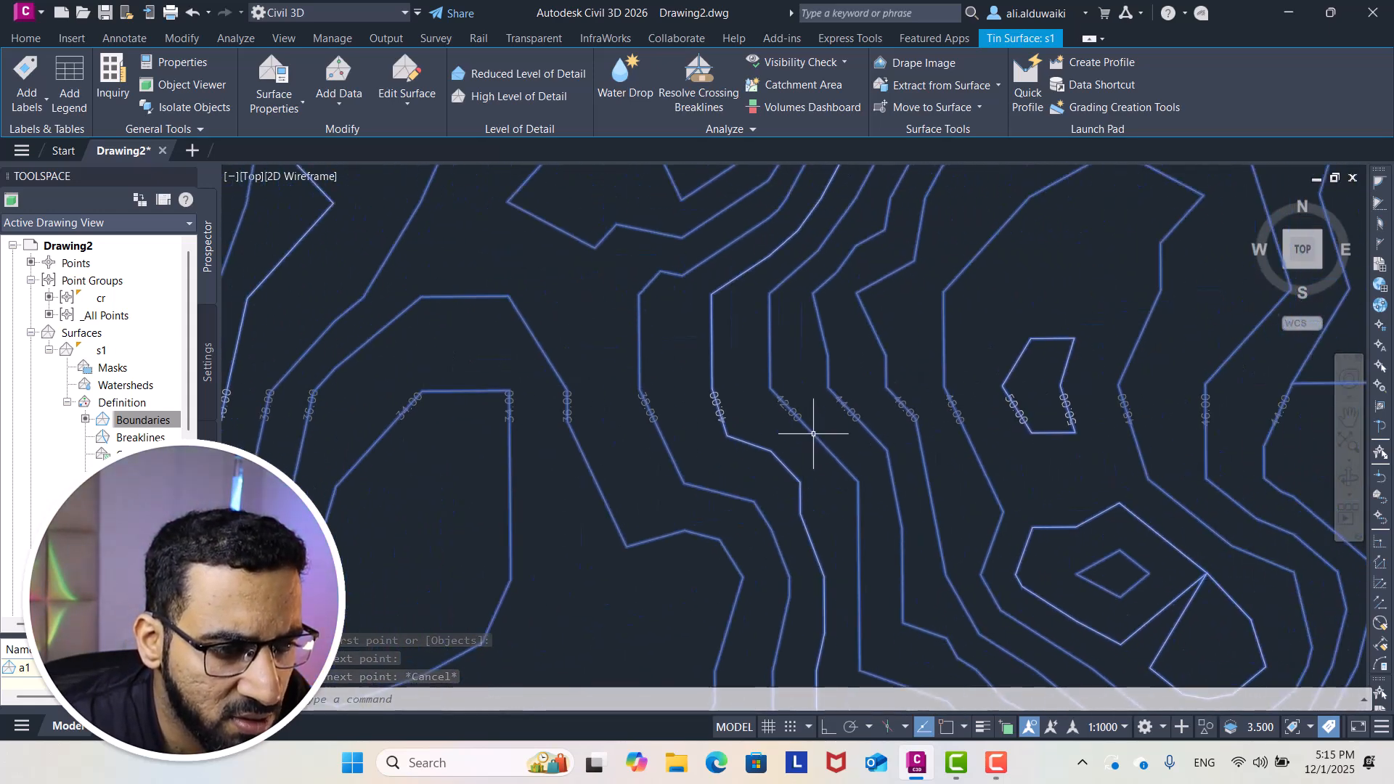
scroll(773, 410, "up", 2)
scroll(745, 419, "down", 3)
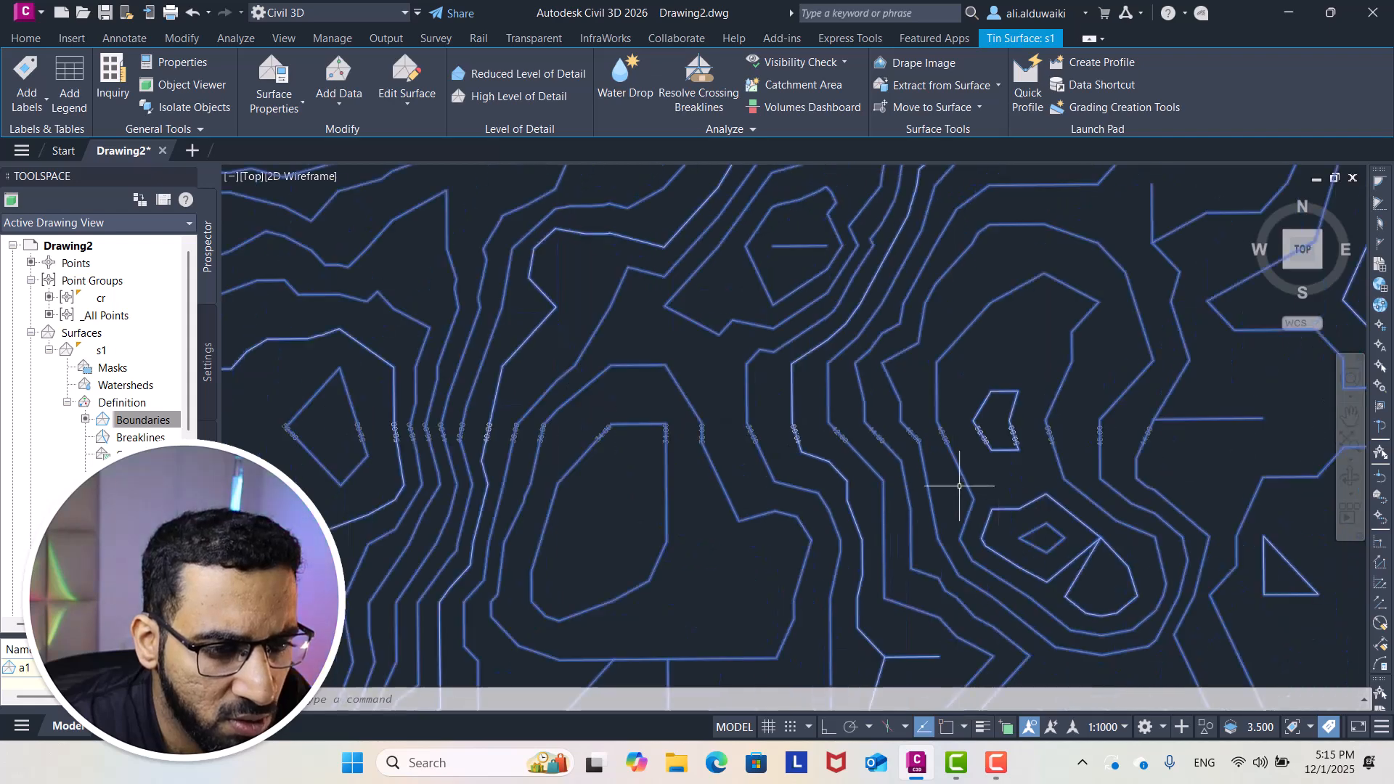
scroll(879, 445, "up", 4)
scroll(824, 399, "down", 4)
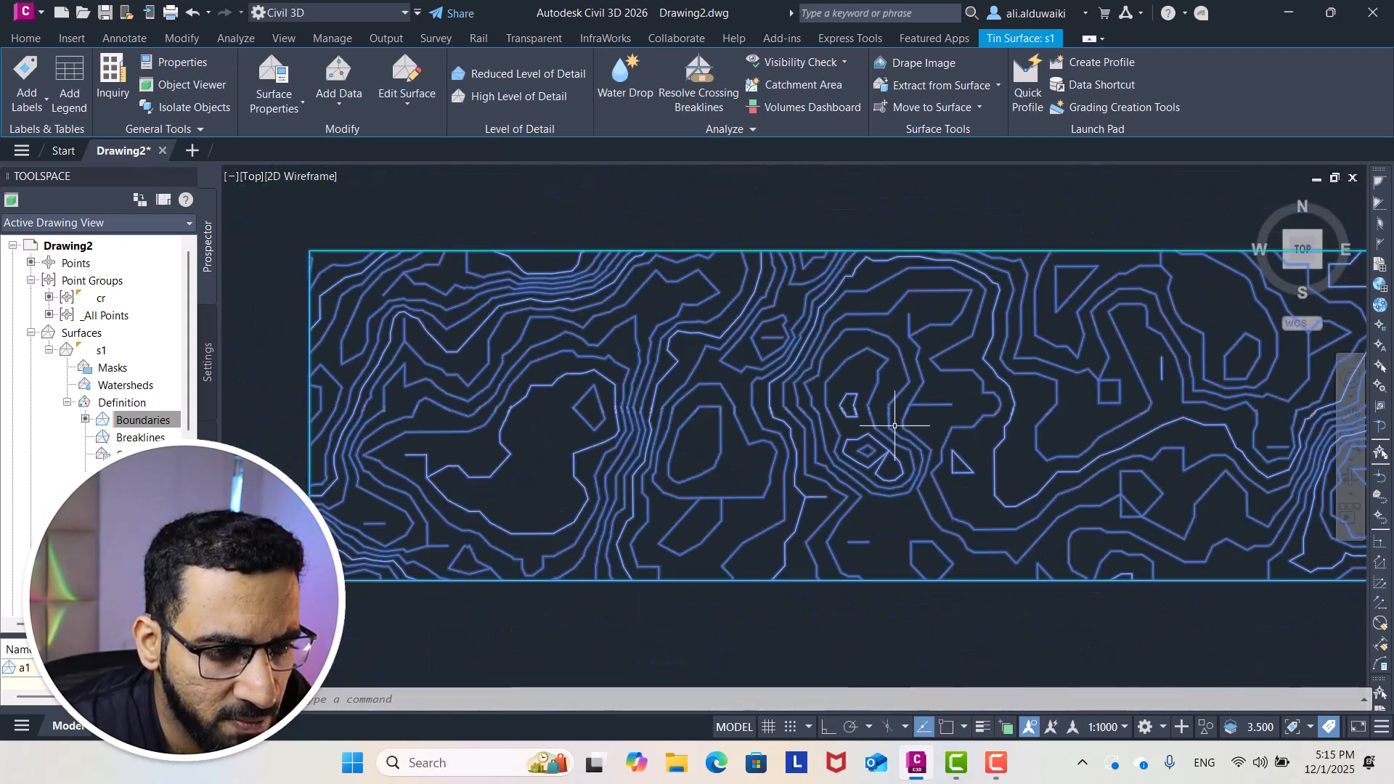
scroll(1067, 445, "up", 5)
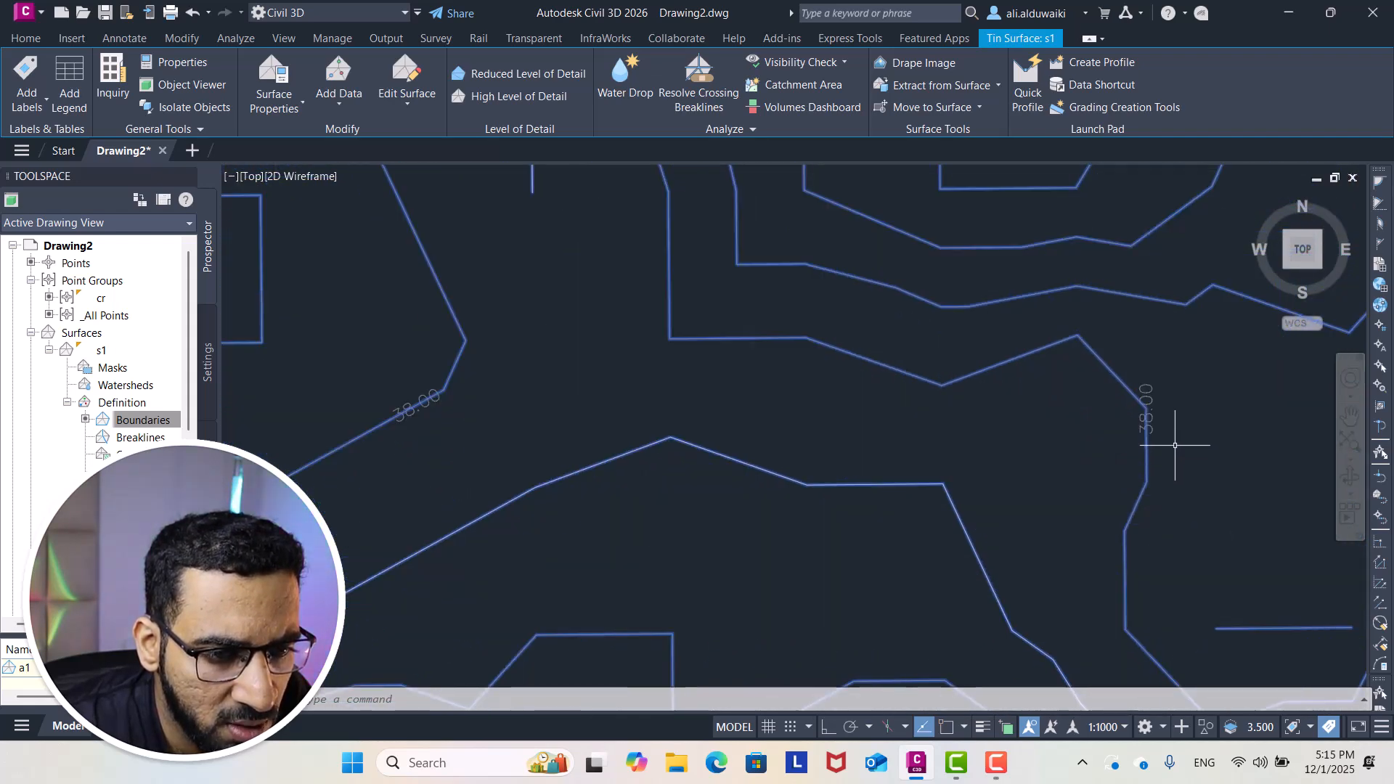
scroll(1175, 445, "down", 4)
scroll(1126, 429, "up", 5)
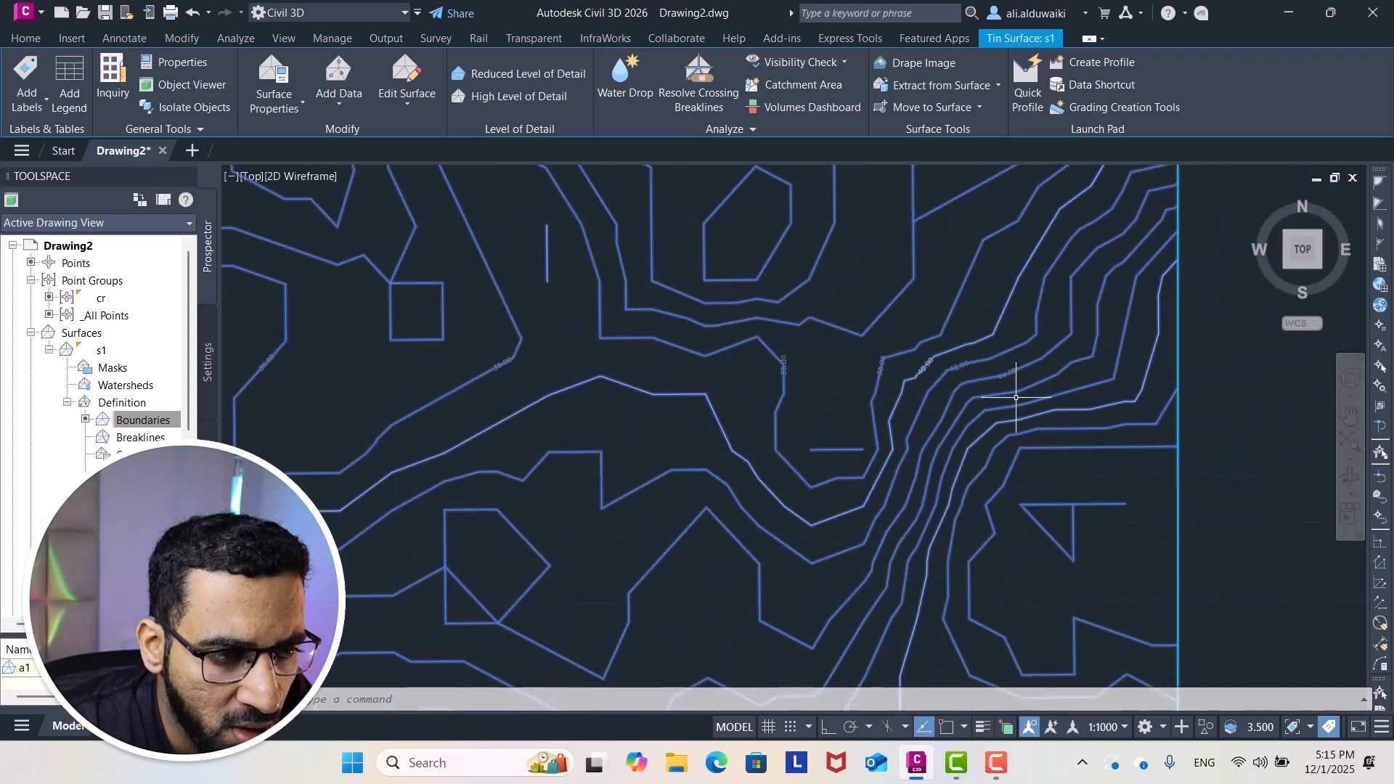
scroll(1016, 397, "down", 4)
scroll(862, 405, "up", 5)
scroll(1096, 451, "down", 3)
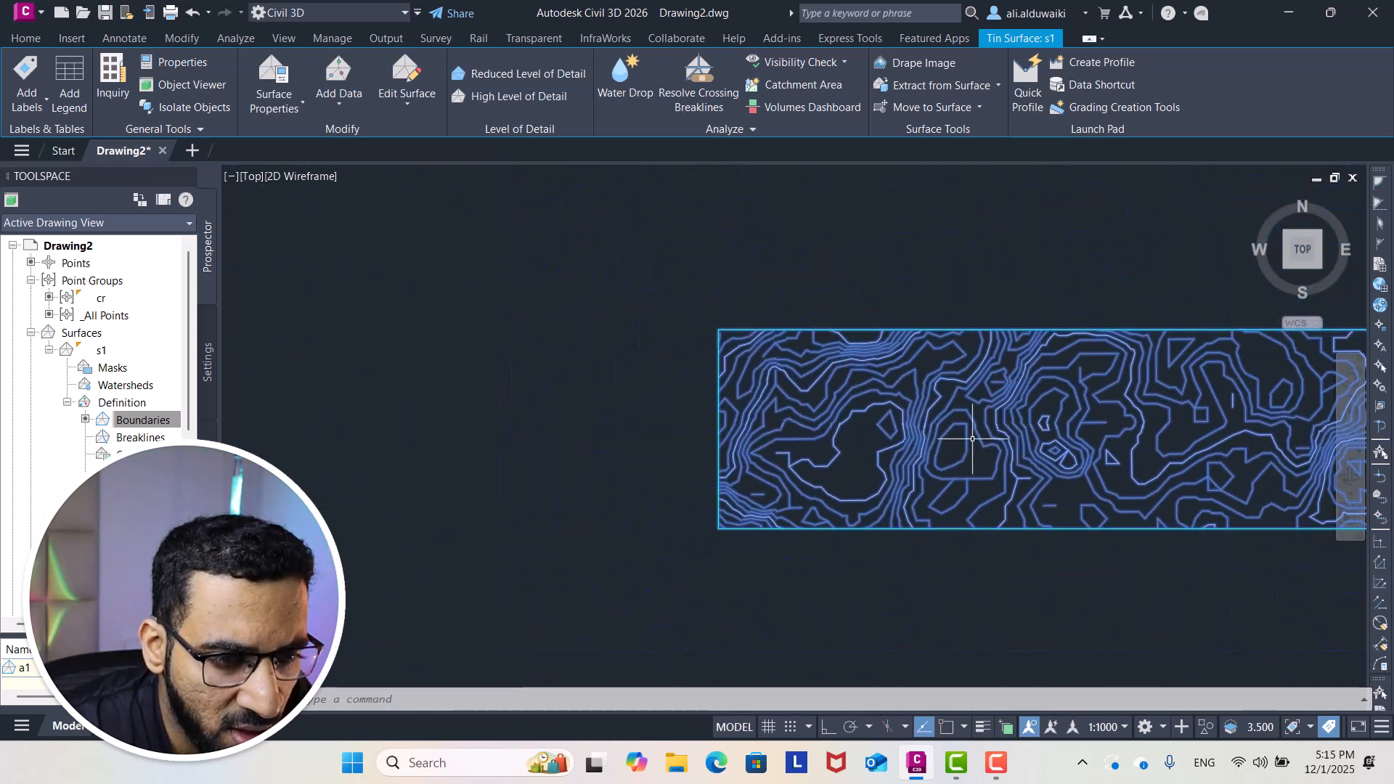
scroll(972, 439, "up", 4)
scroll(847, 461, "up", 4)
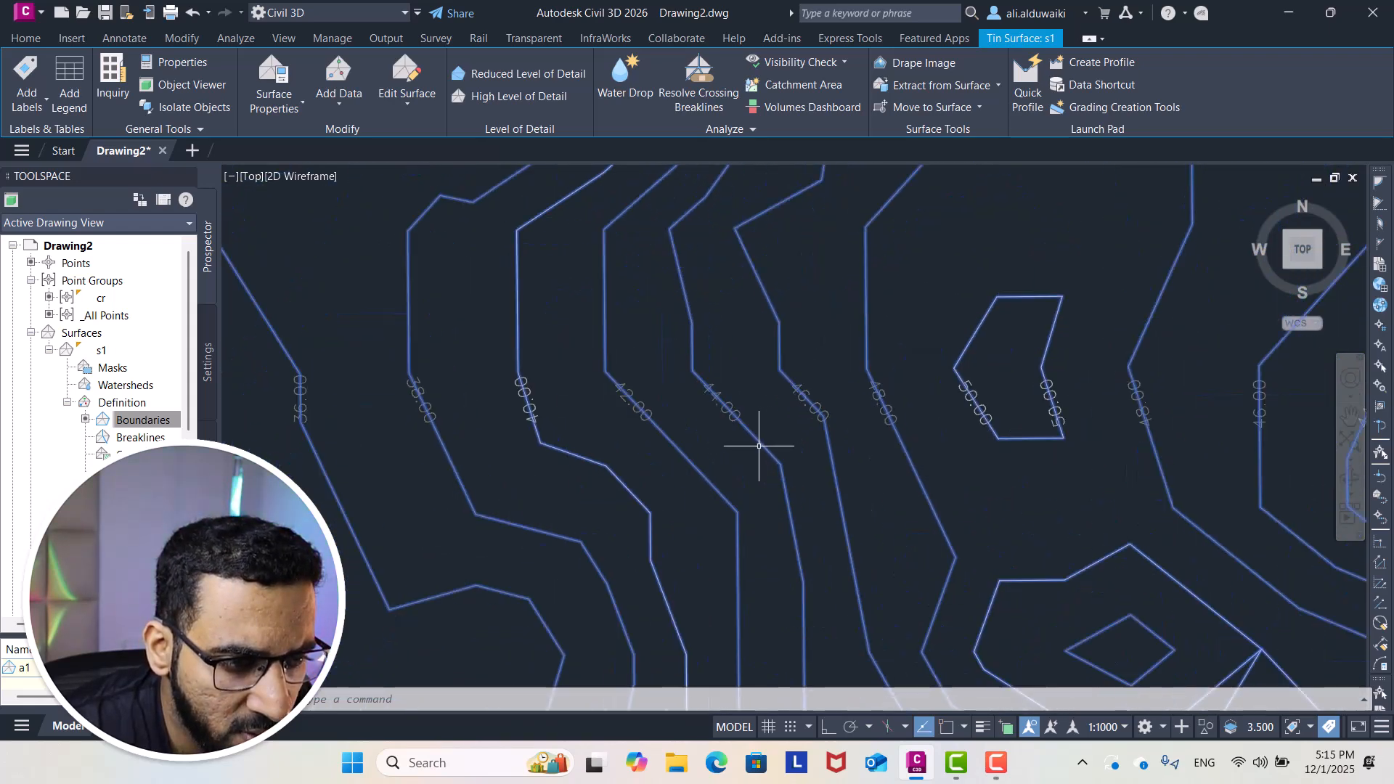
scroll(990, 435, "down", 2)
scroll(918, 414, "up", 2)
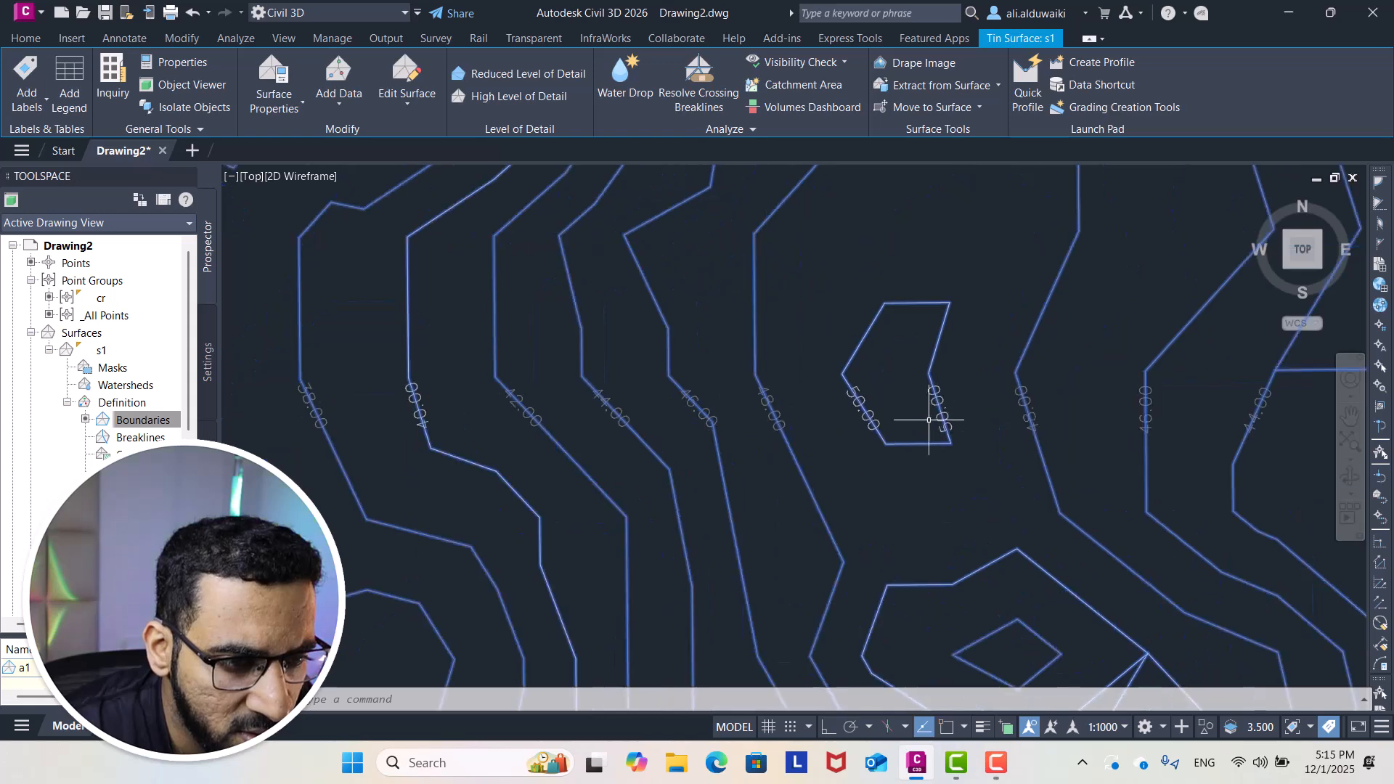
scroll(762, 465, "down", 5)
scroll(747, 463, "up", 6)
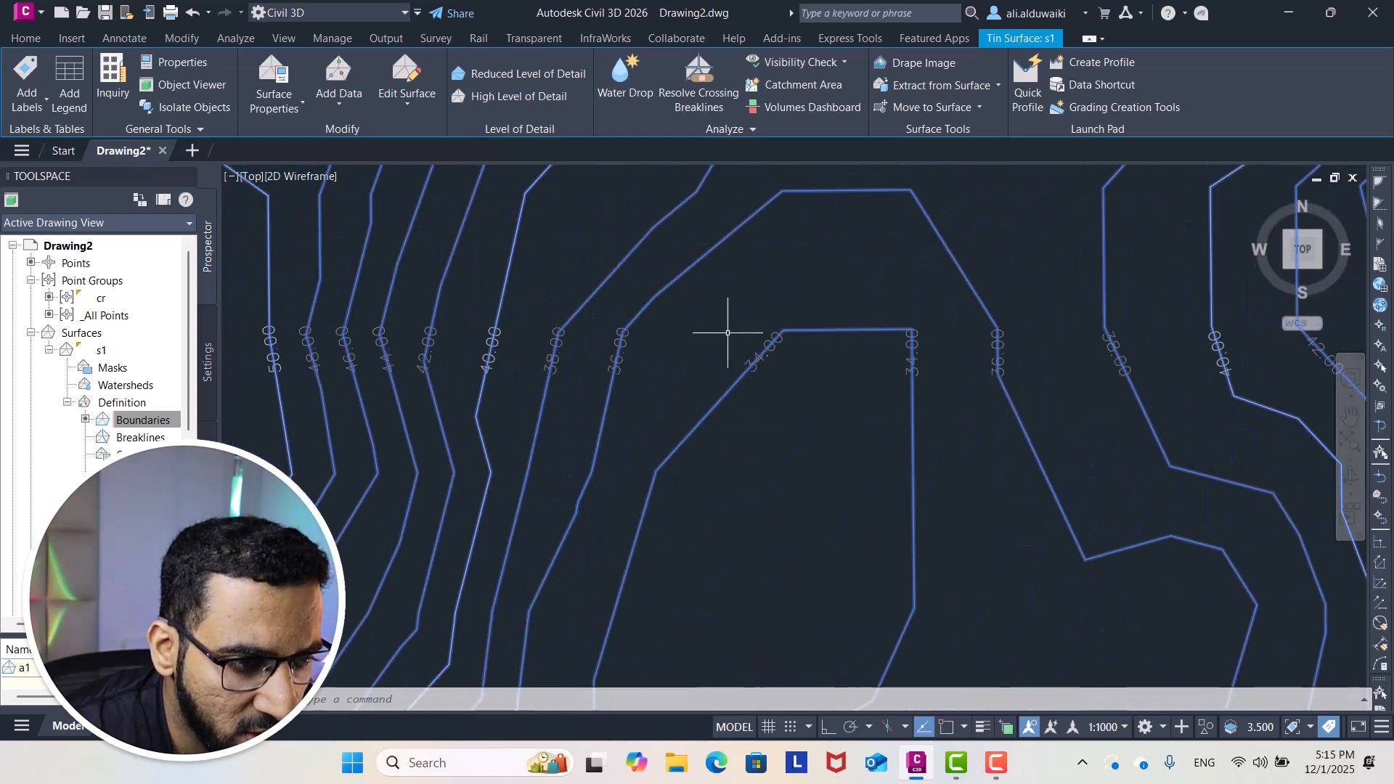
scroll(759, 373, "down", 5)
scroll(678, 451, "up", 1)
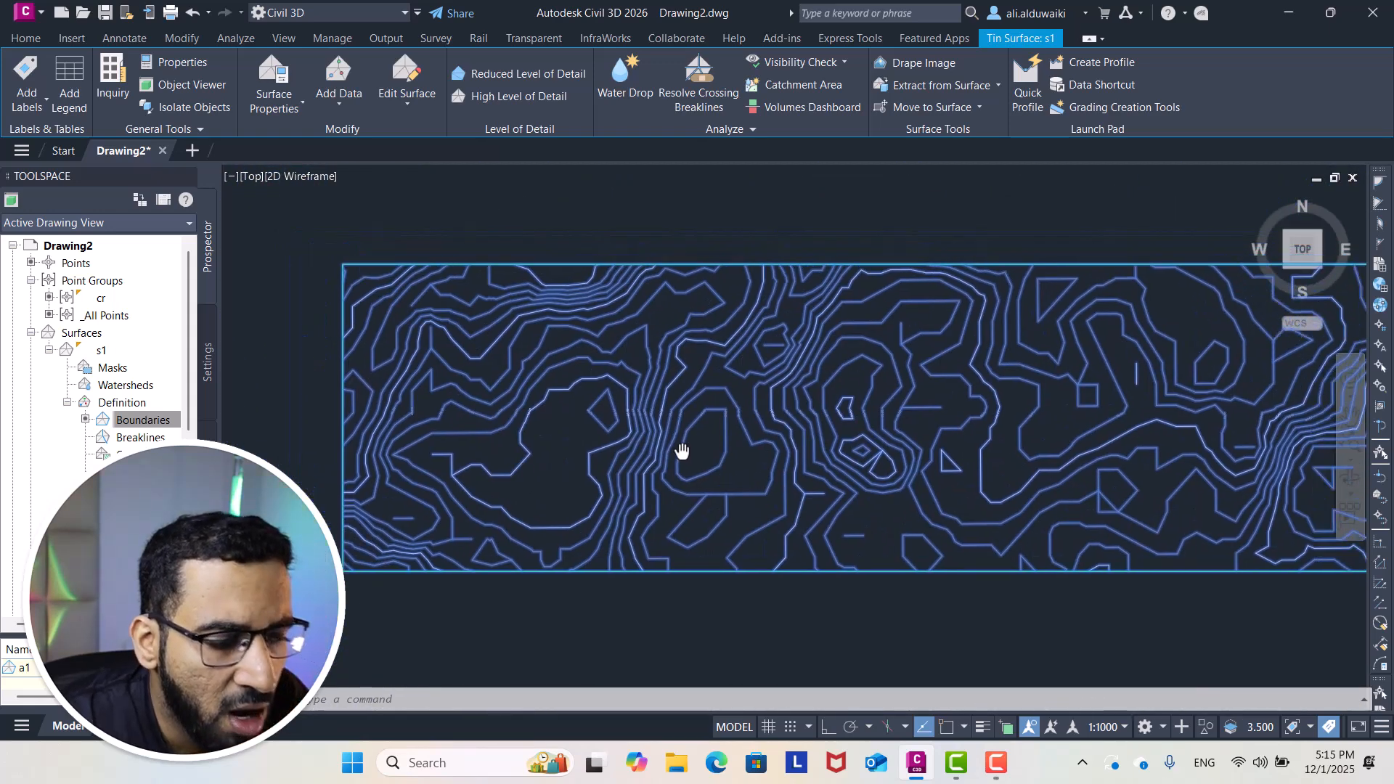
key("Escape")
Draw a rectangle about 1289 m by 196 m inside the surface boundary and move it south towards the middle
scroll(763, 450, "down", 3)
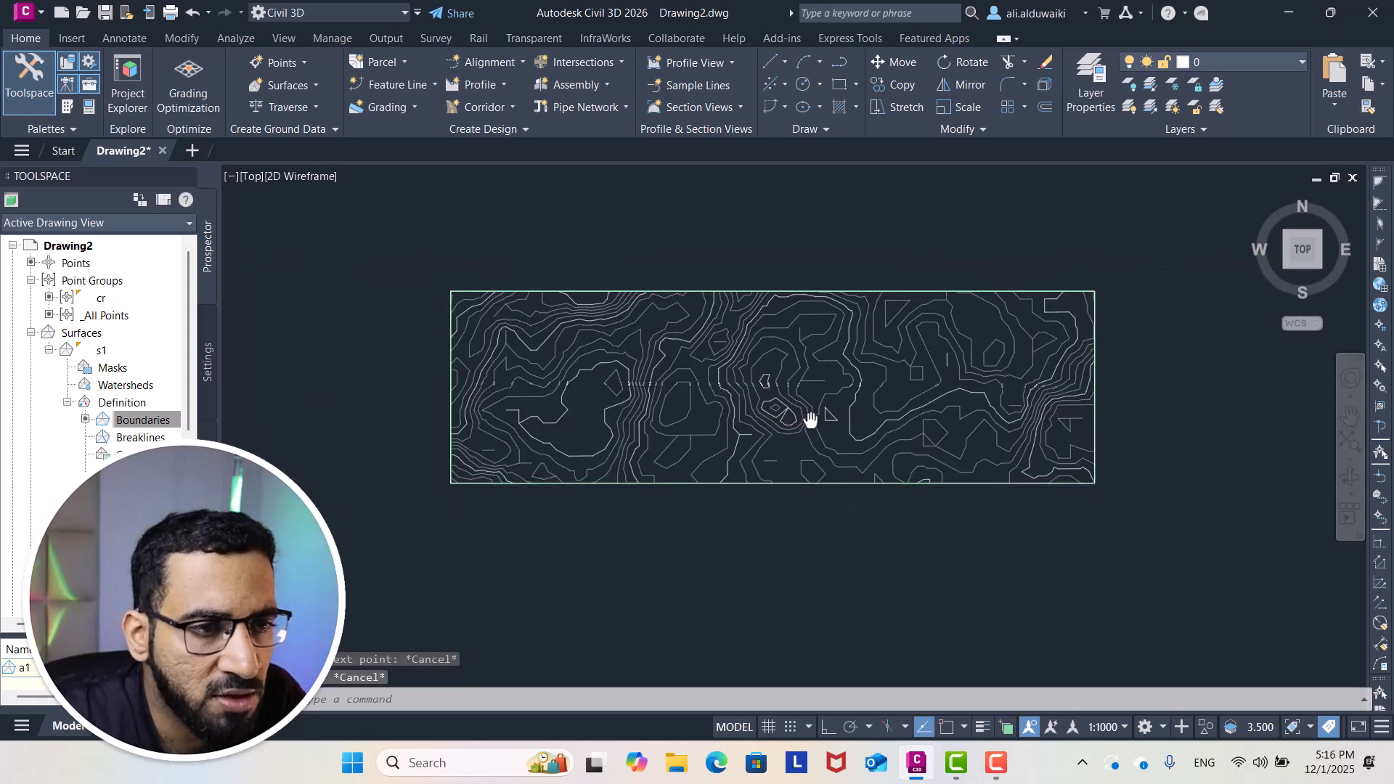
left_click(838, 84)
scroll(603, 374, "up", 2)
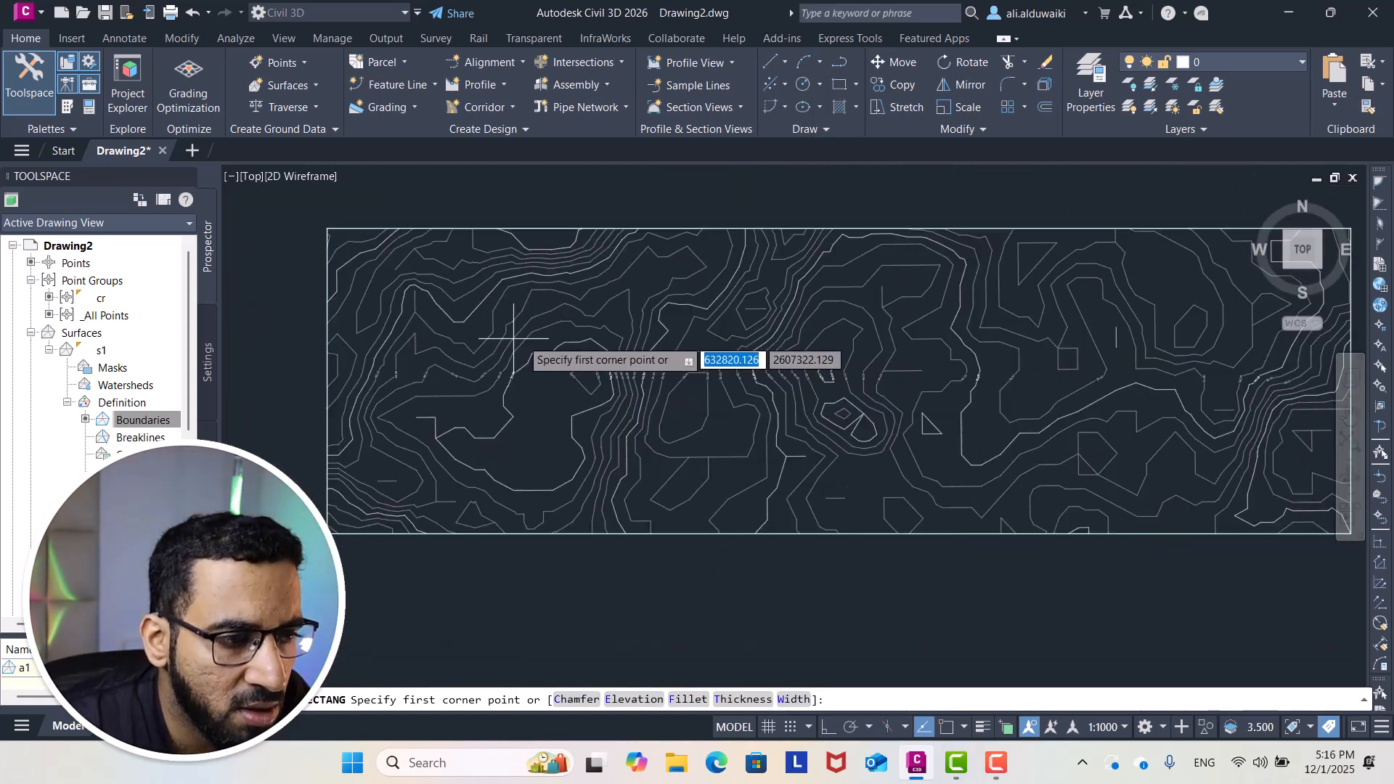
scroll(530, 349, "down", 2)
scroll(486, 356, "up", 2)
left_click(472, 326)
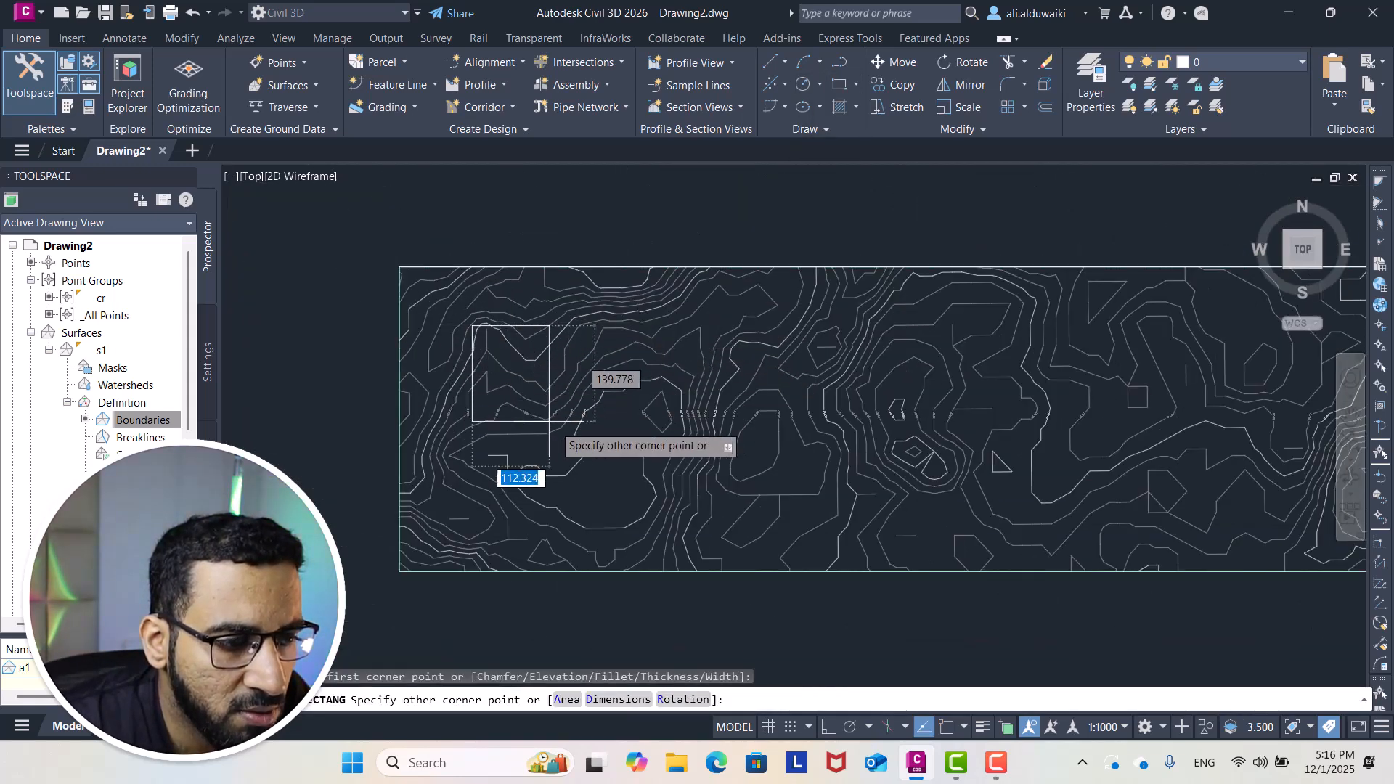
scroll(726, 451, "down", 2)
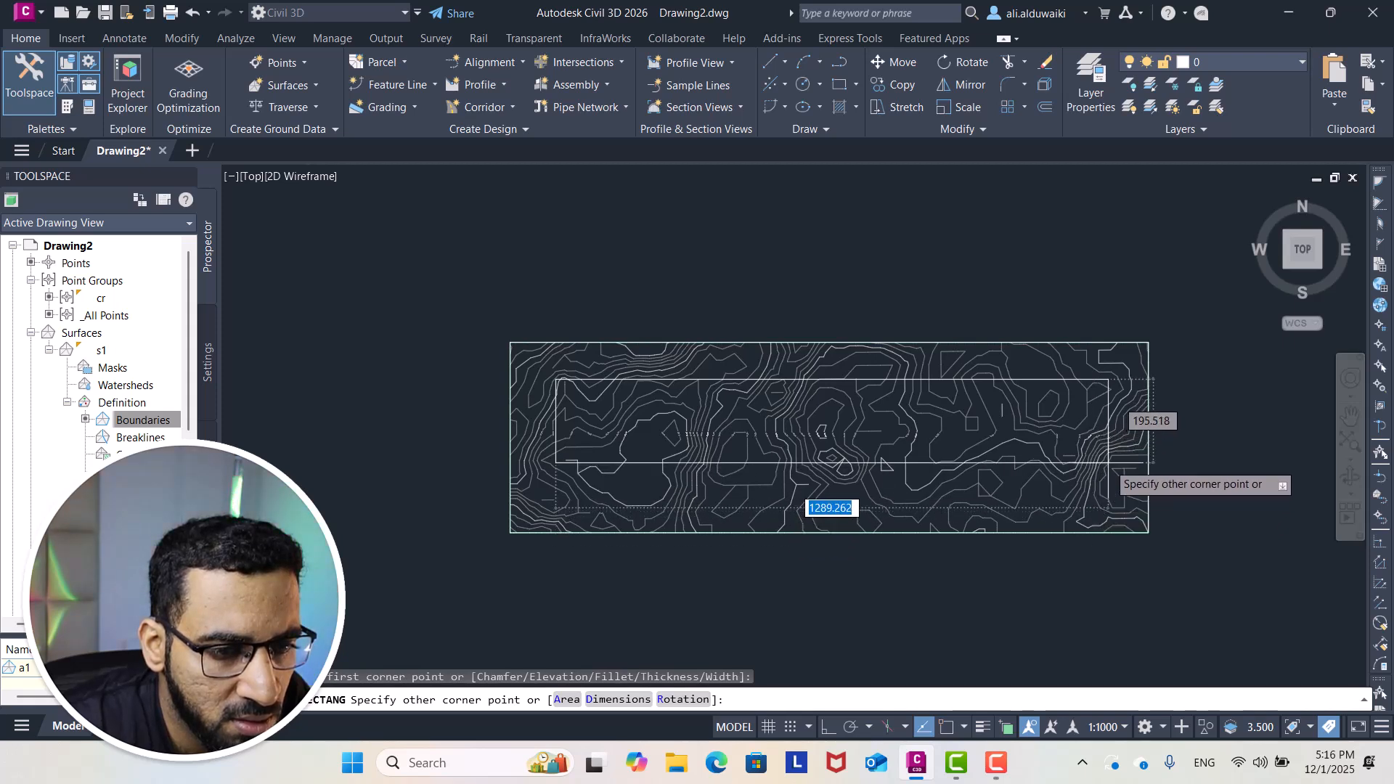
left_click(1107, 463)
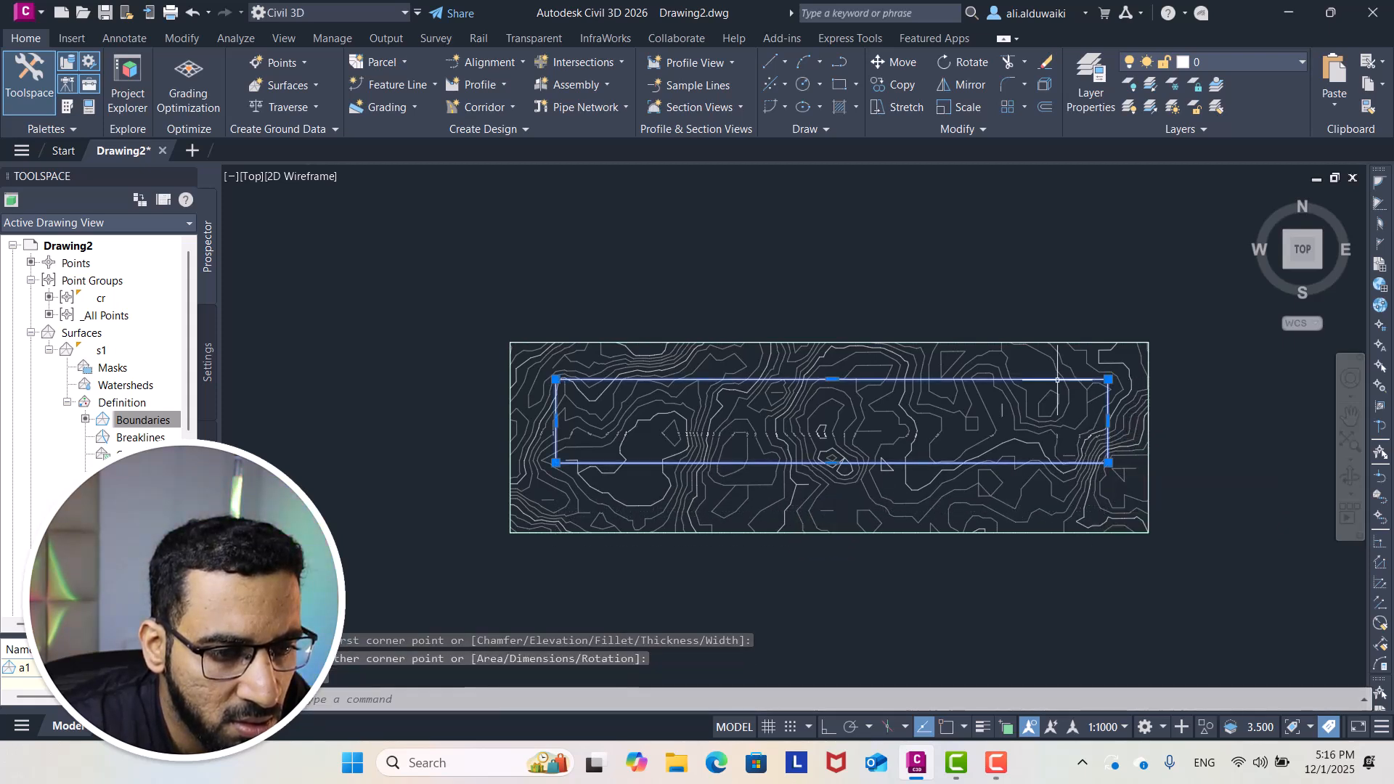
left_click_drag(1060, 404, 1055, 421)
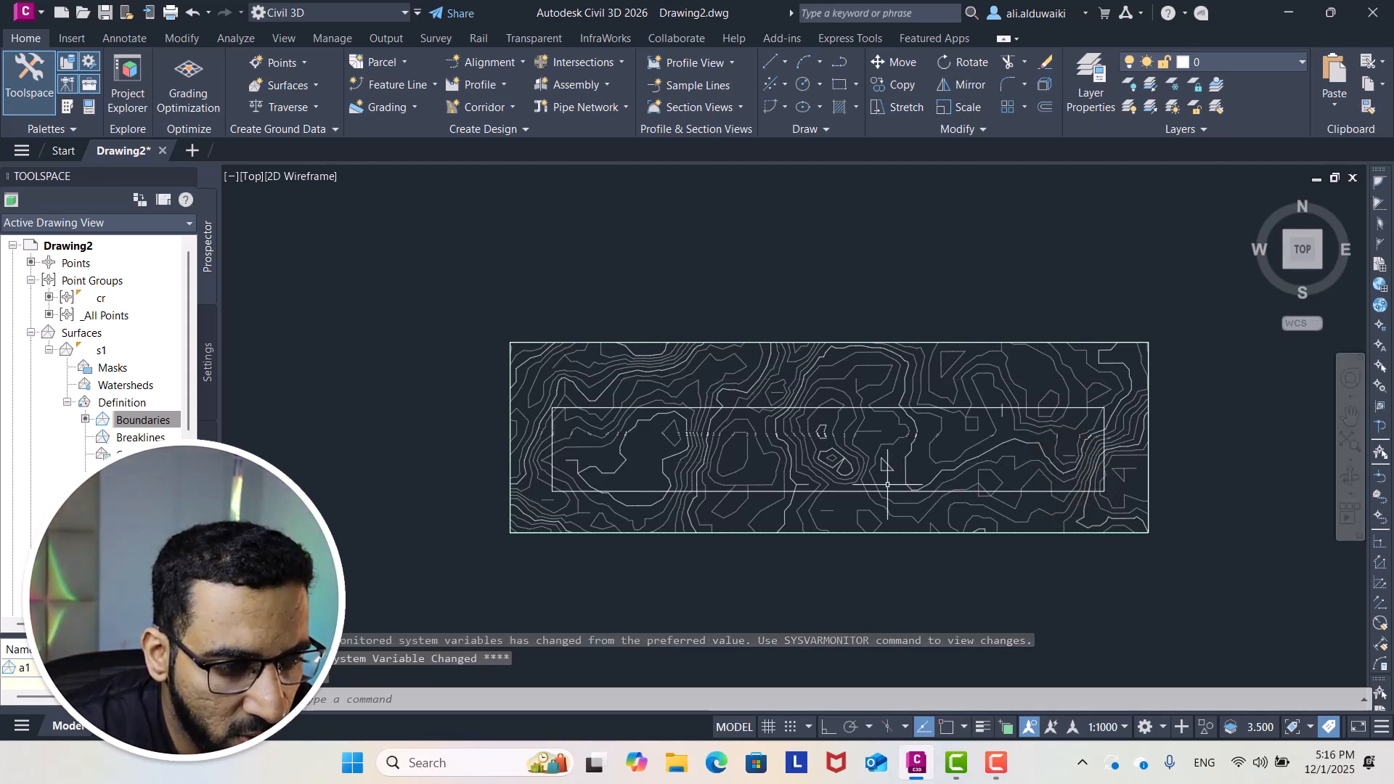
Delete the contour label group running across the middle of surface s1
scroll(887, 485, "up", 5)
left_click(750, 390)
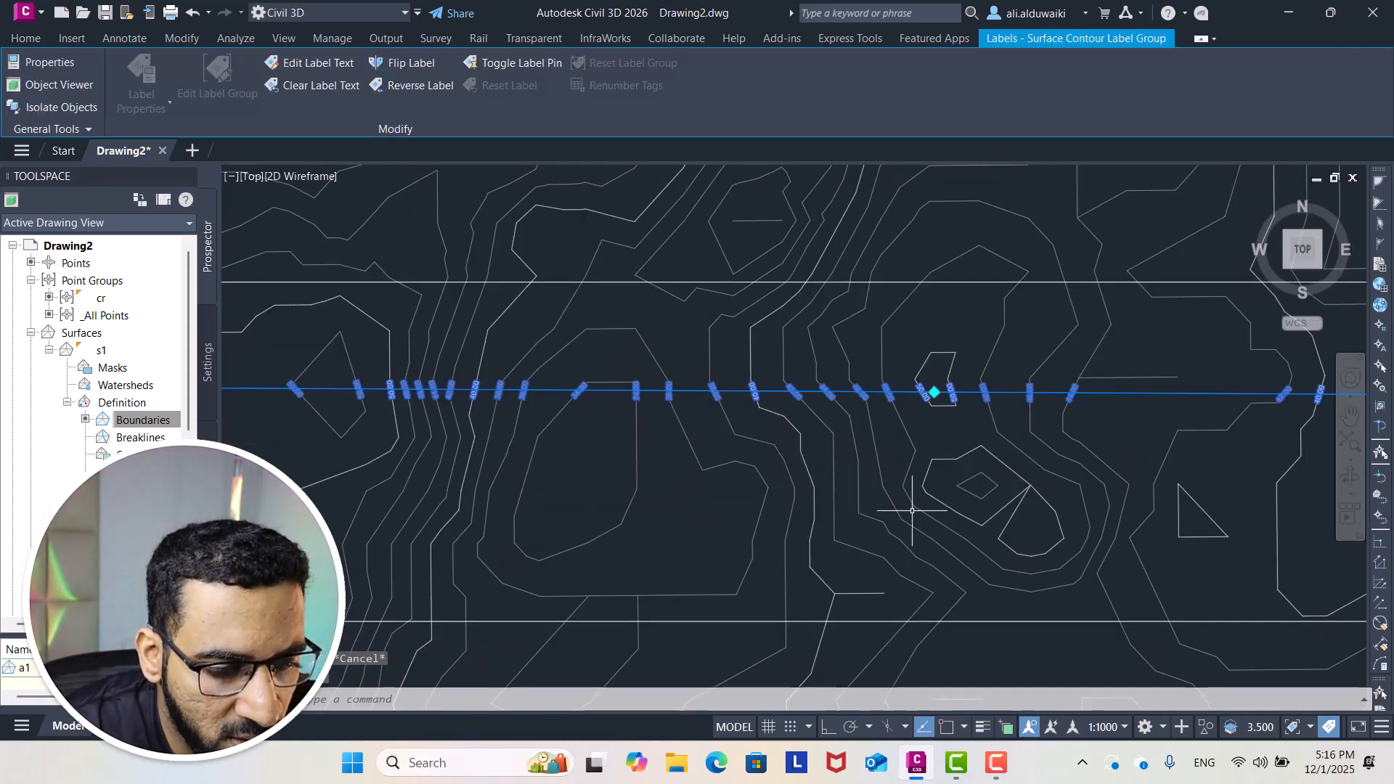
key("Delete")
Shift the inner rectangle slightly north so it lies centrally within the surface boundary
scroll(916, 510, "down", 7)
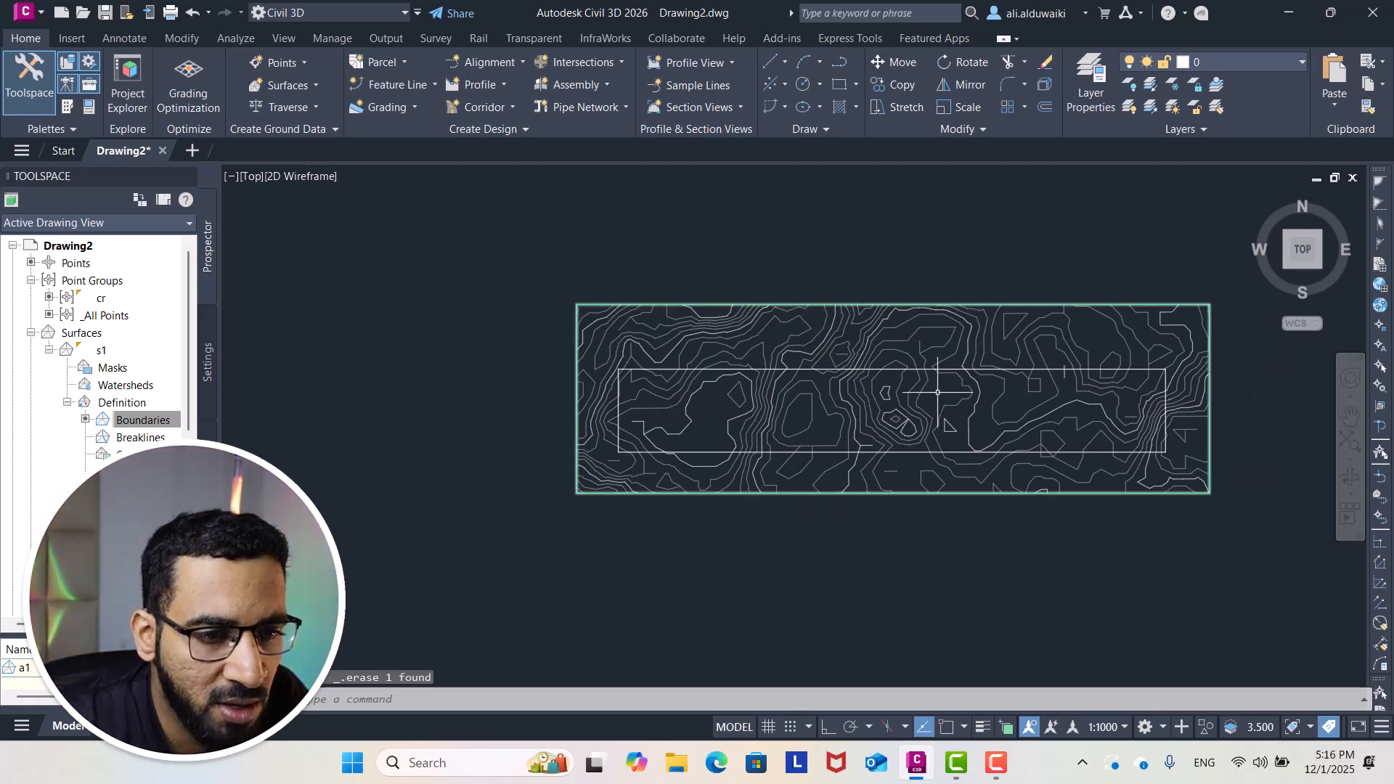
left_click(926, 369)
left_click_drag(926, 369, 934, 371)
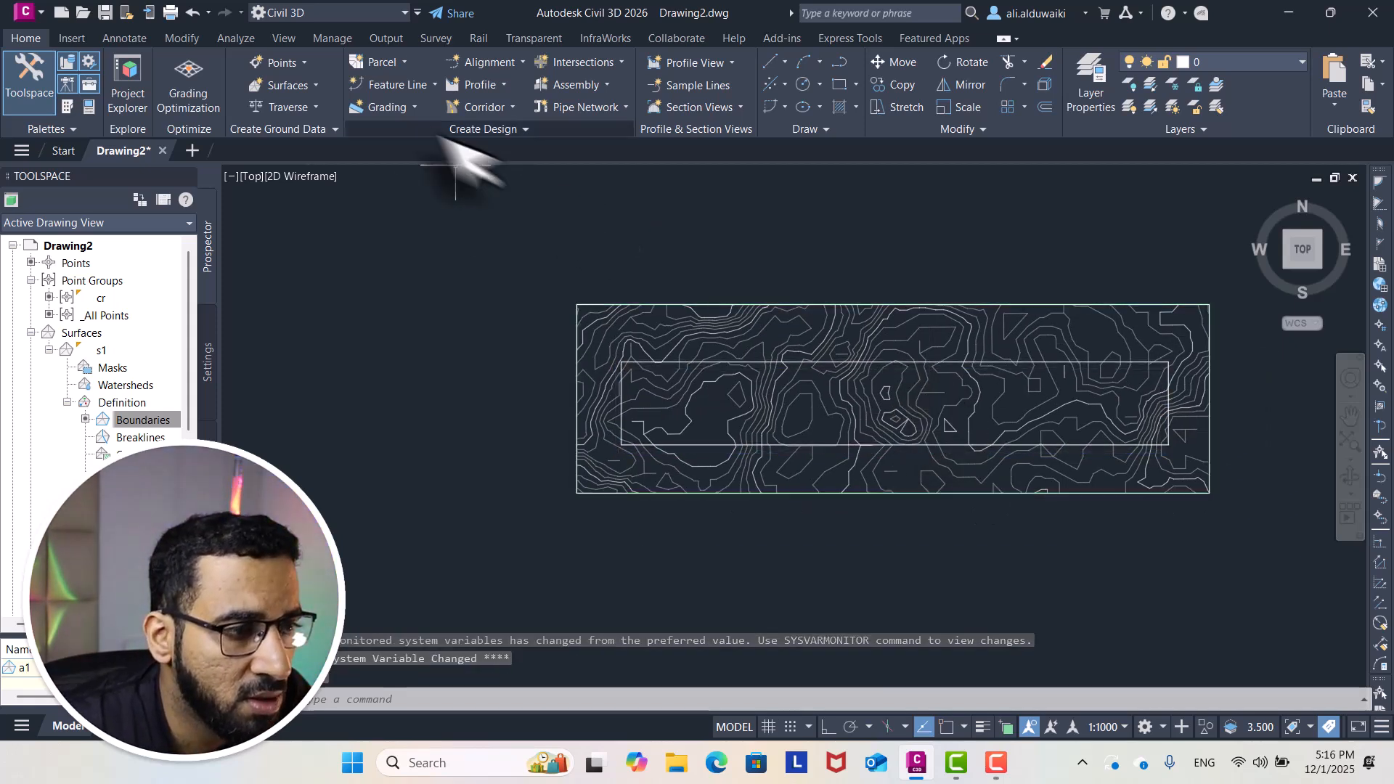
Create a grading group with automatic surface creation, using the group name and the Contours 1m and 5m (Design) surface style
left_click(377, 109)
left_click(462, 138)
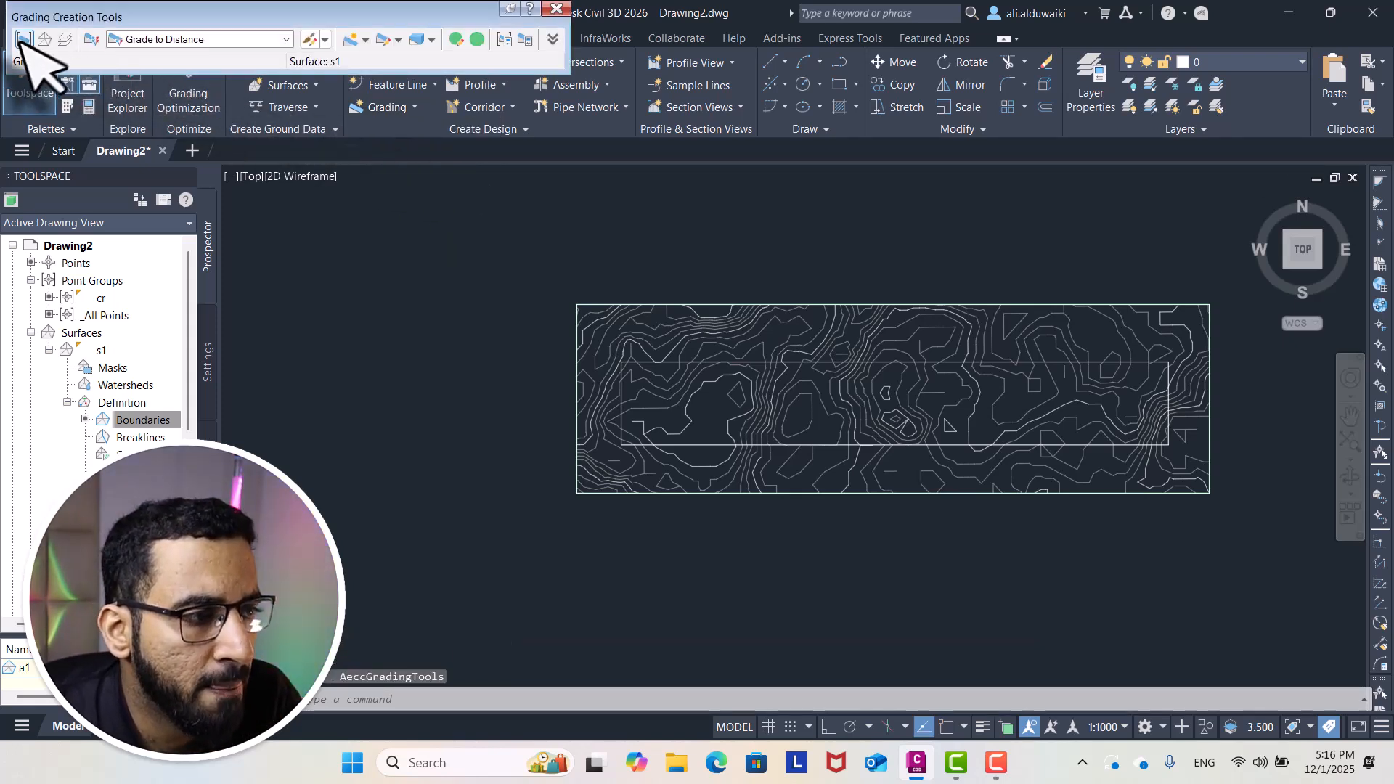
left_click(22, 41)
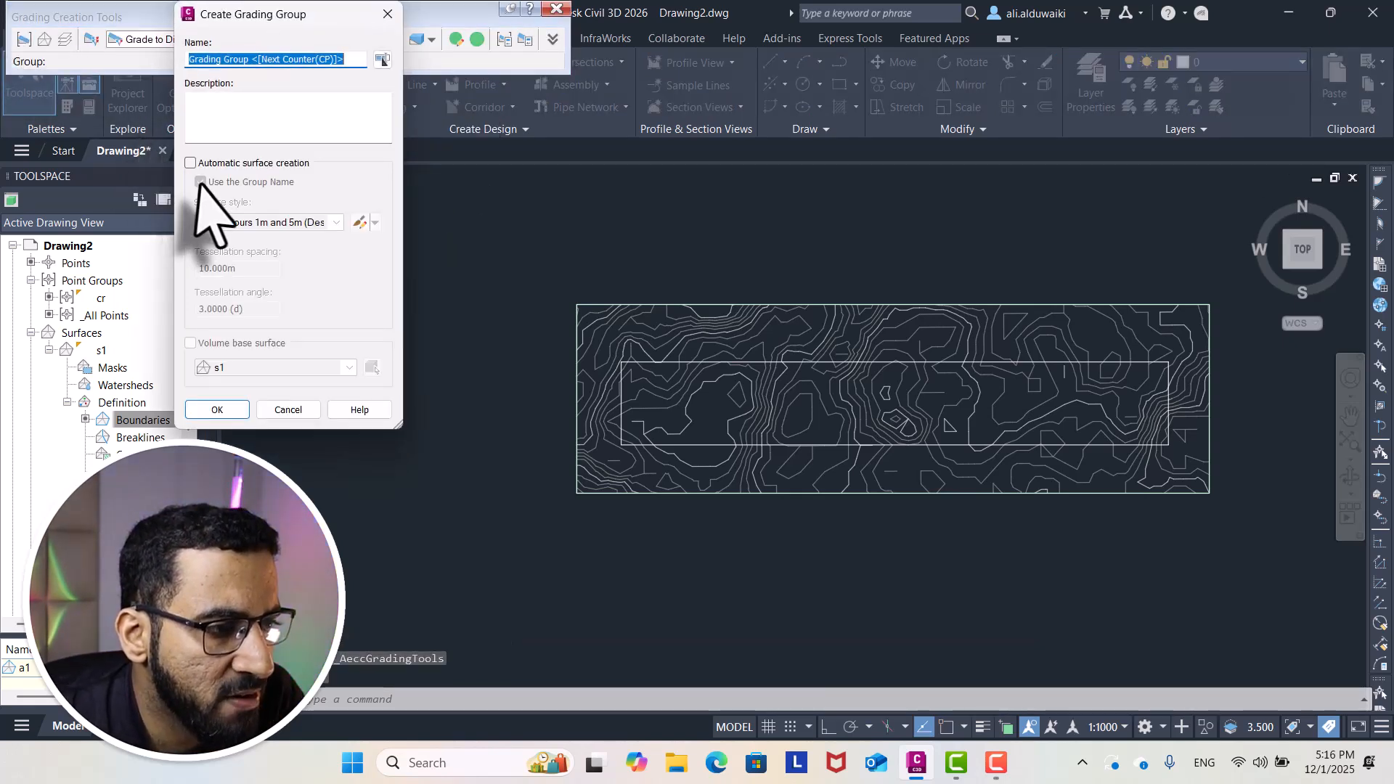
left_click(190, 162)
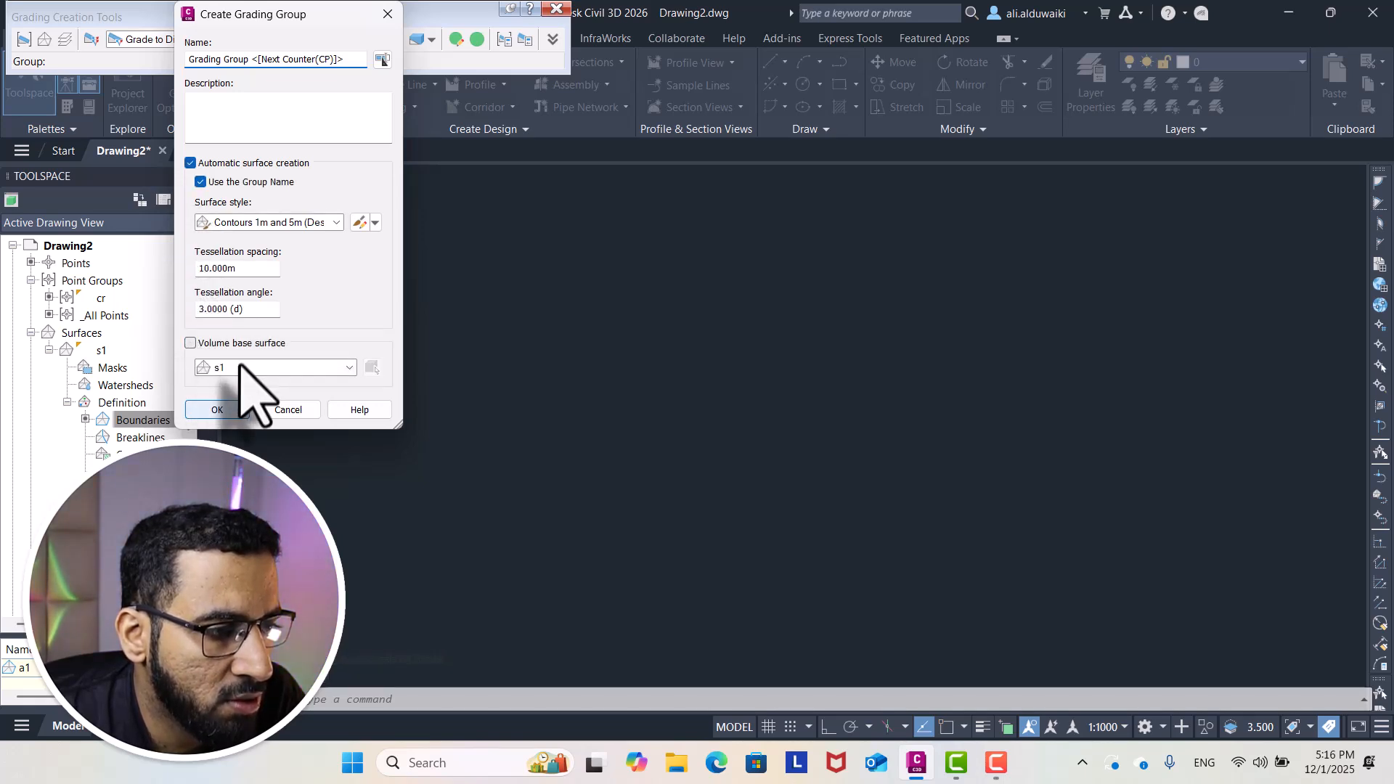
left_click(217, 410)
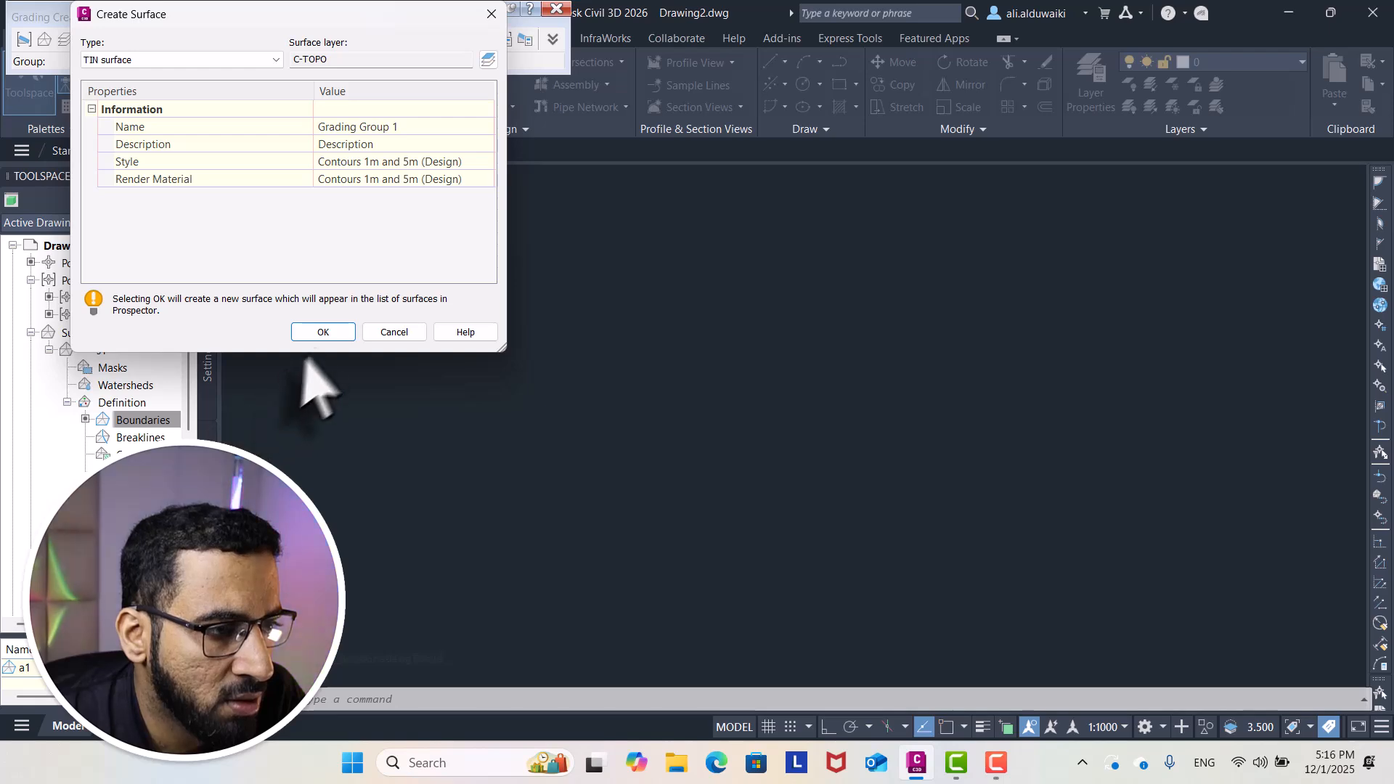
left_click(323, 332)
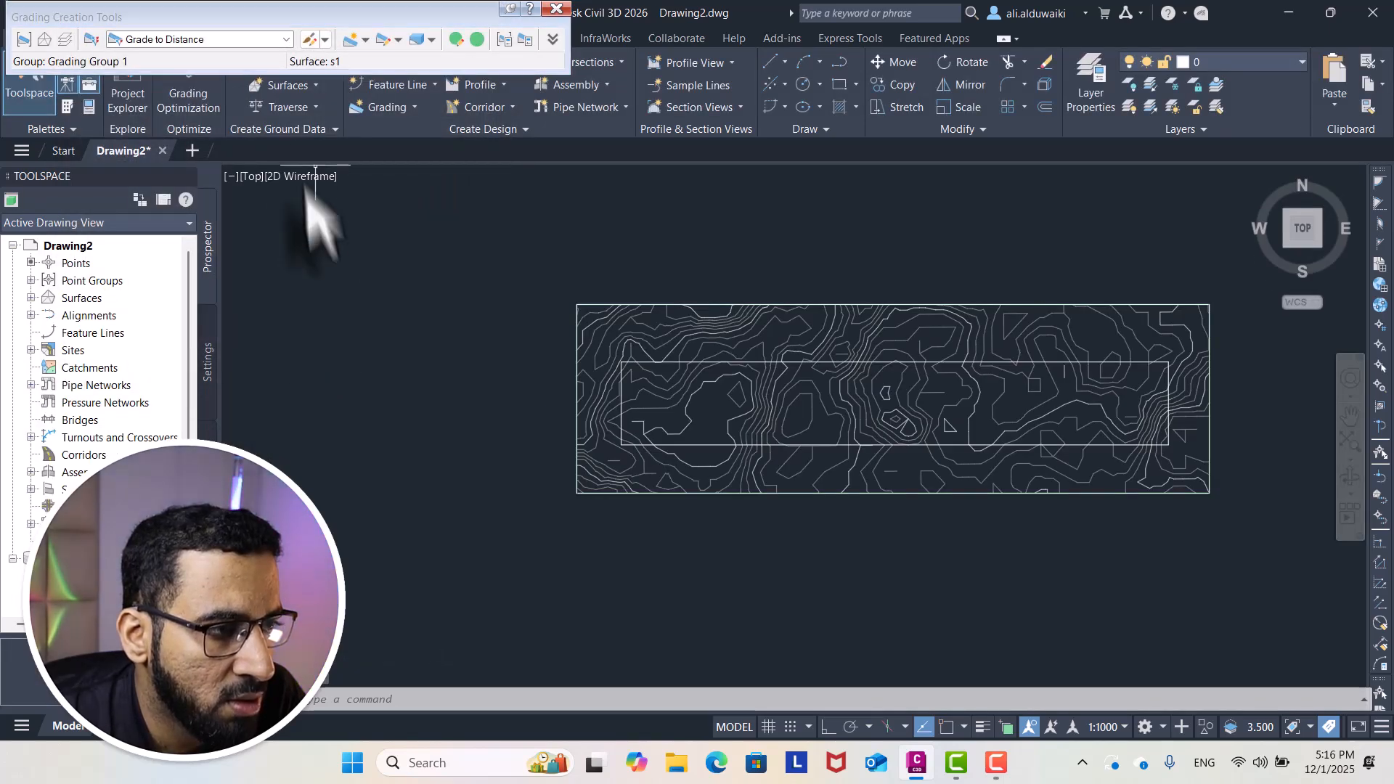
Set the grading criteria to Grade to Surface
left_click(276, 40)
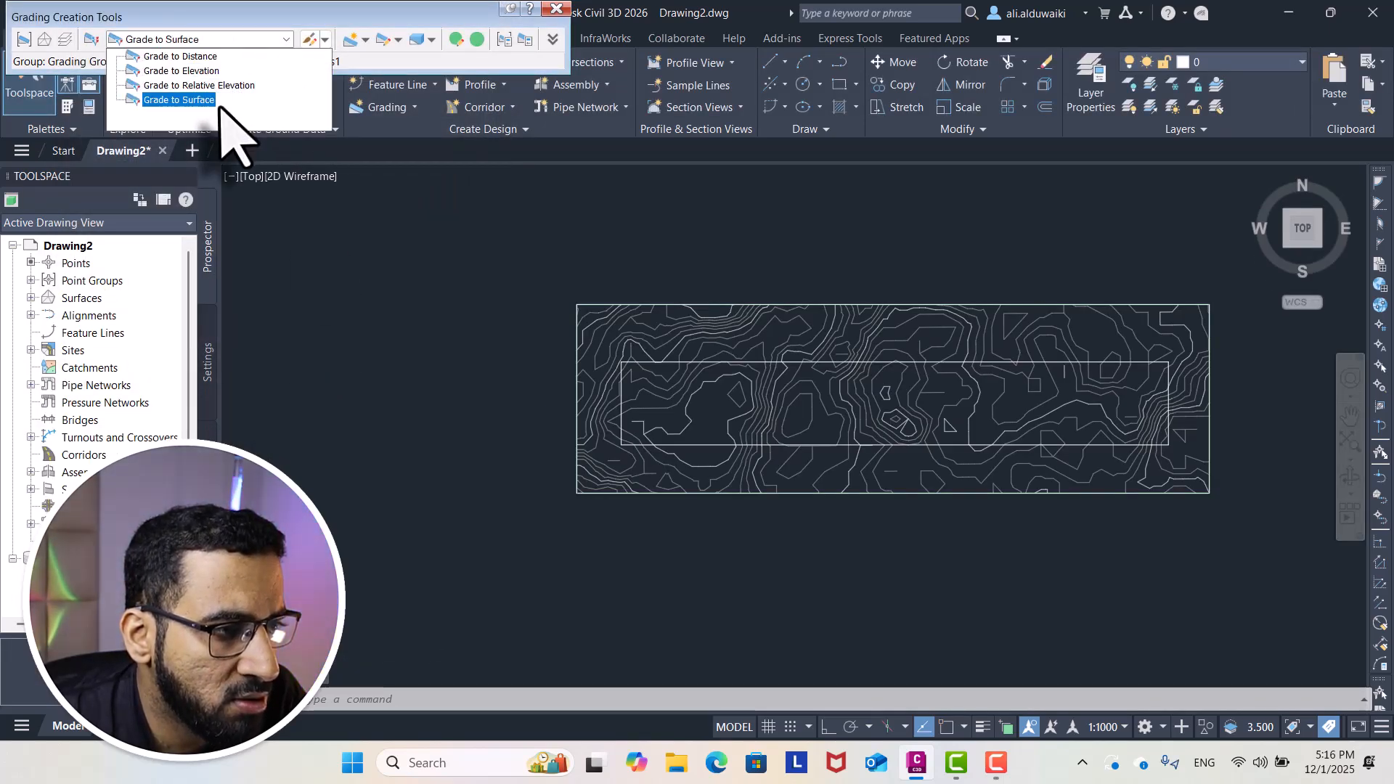
left_click(184, 102)
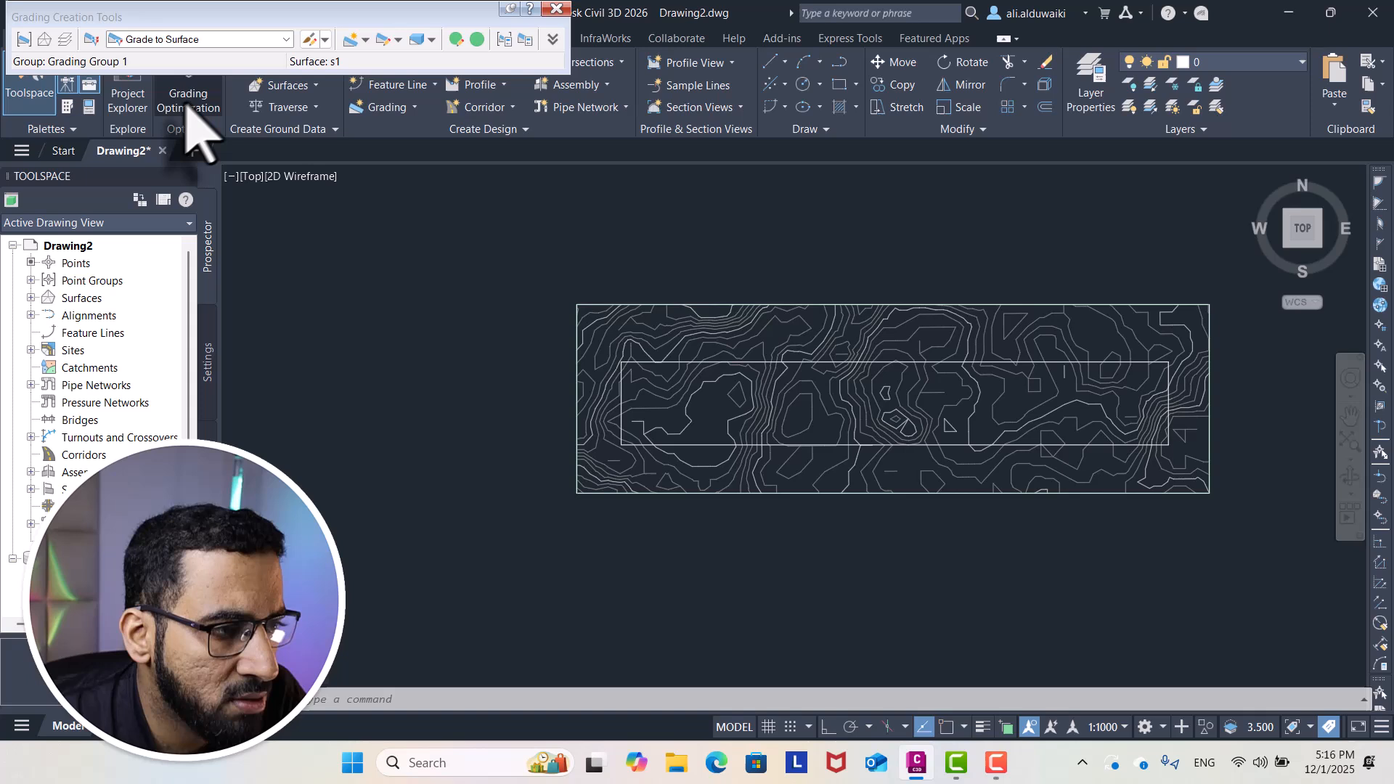
left_click(326, 40)
left_click(328, 39)
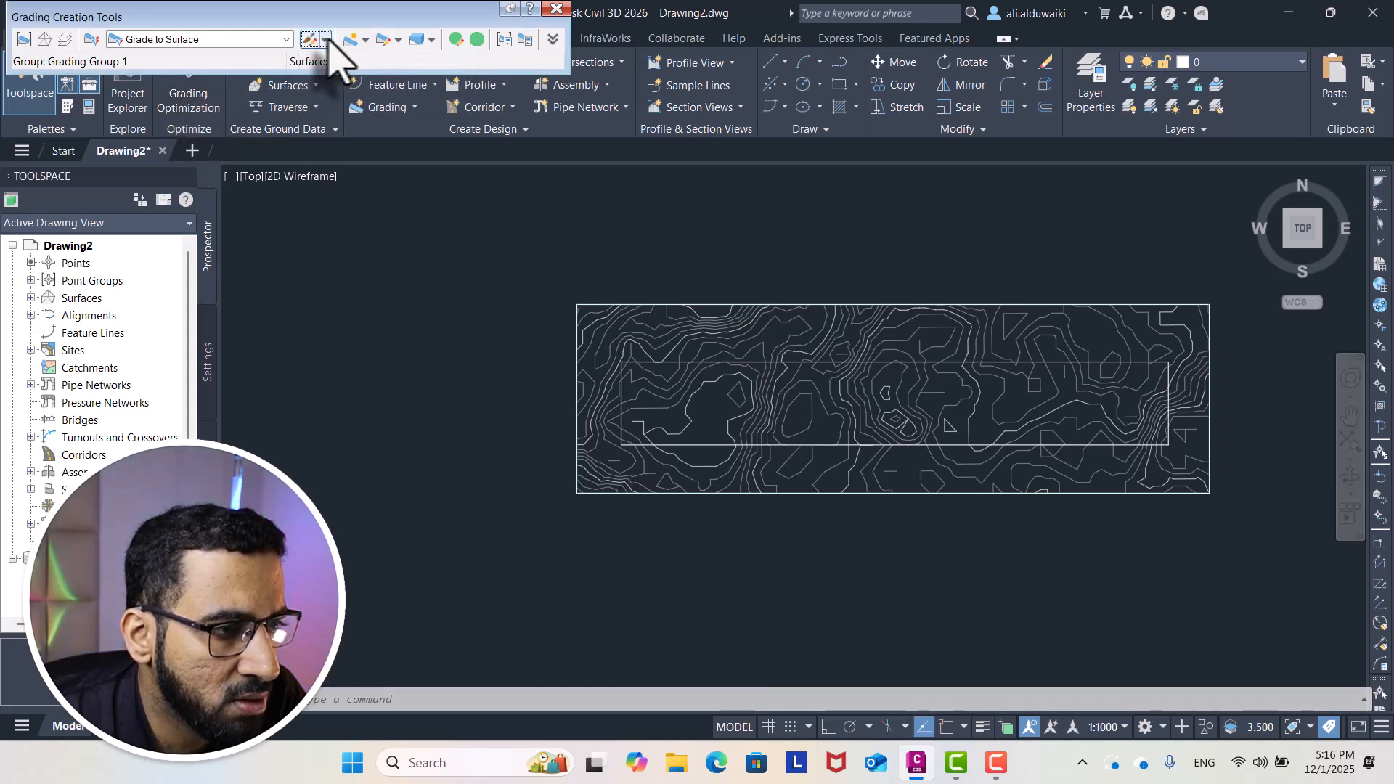
Start a grading from the inner rectangle, converting it to a Site 1 feature line with an assigned elevation of 51 m
left_click(366, 40)
left_click(408, 59)
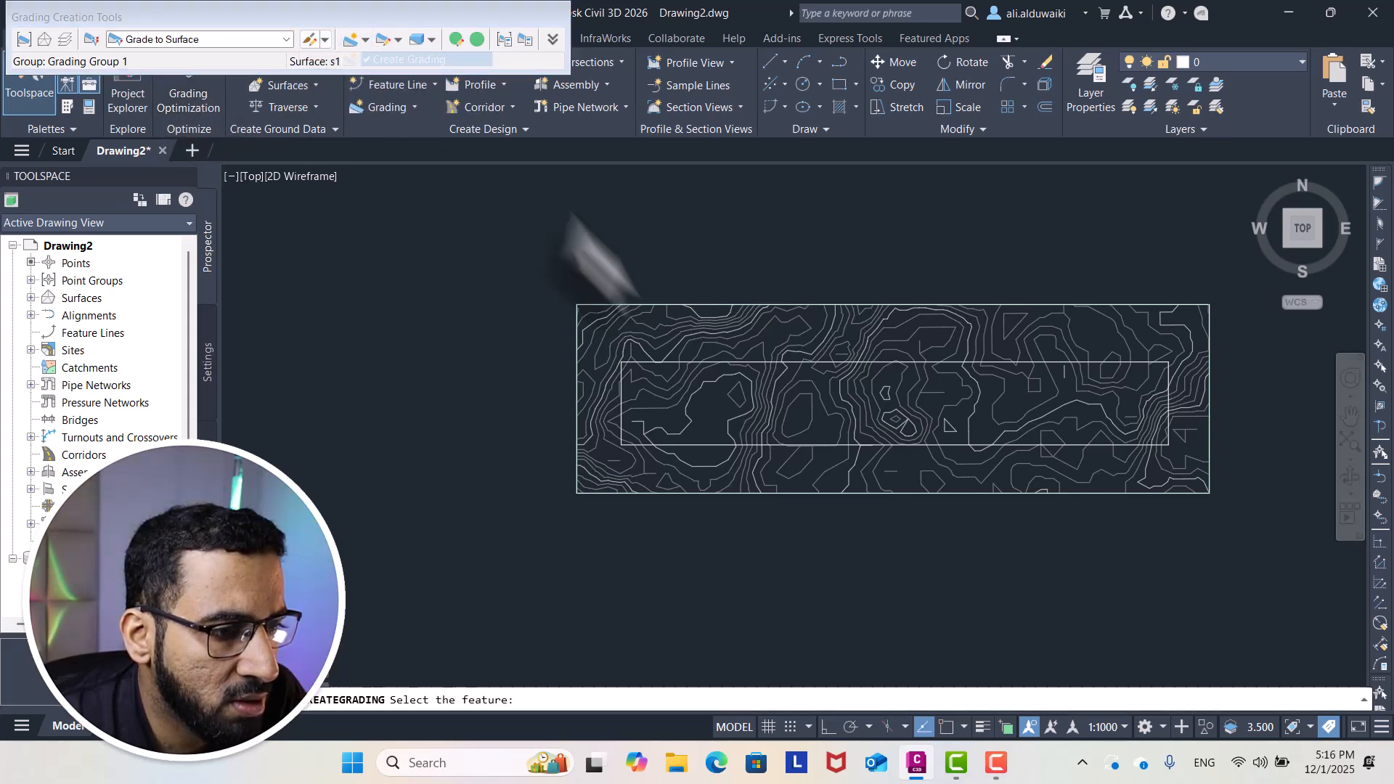
left_click(740, 362)
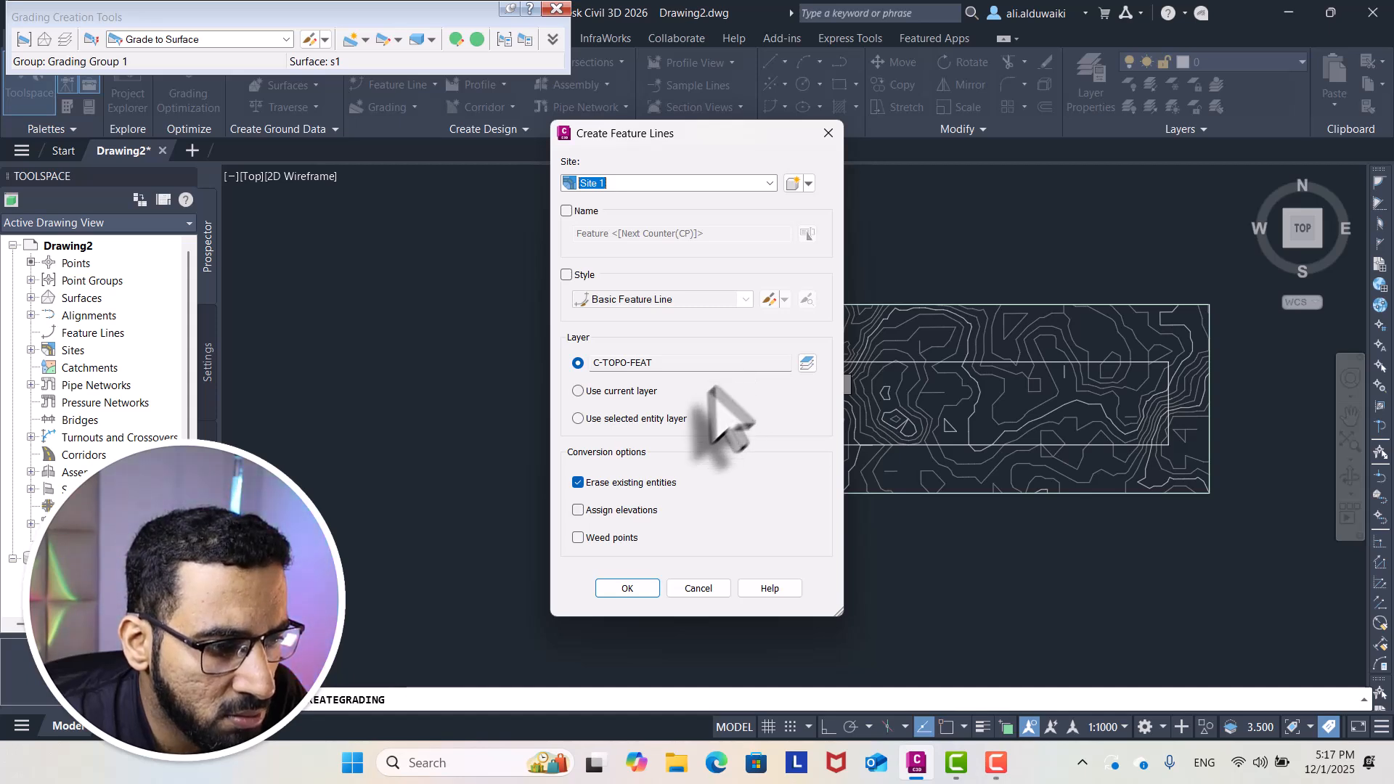
left_click(577, 509)
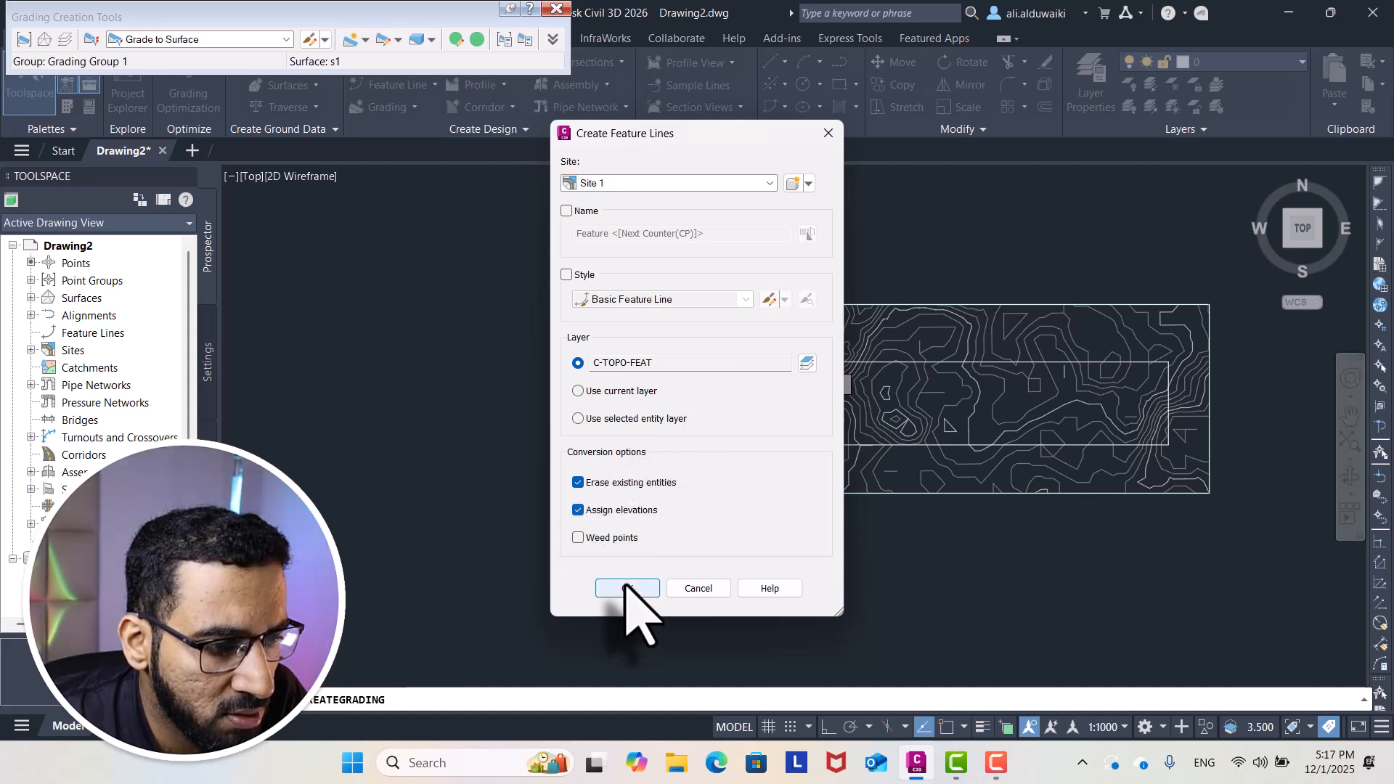
left_click(627, 588)
left_click(573, 295)
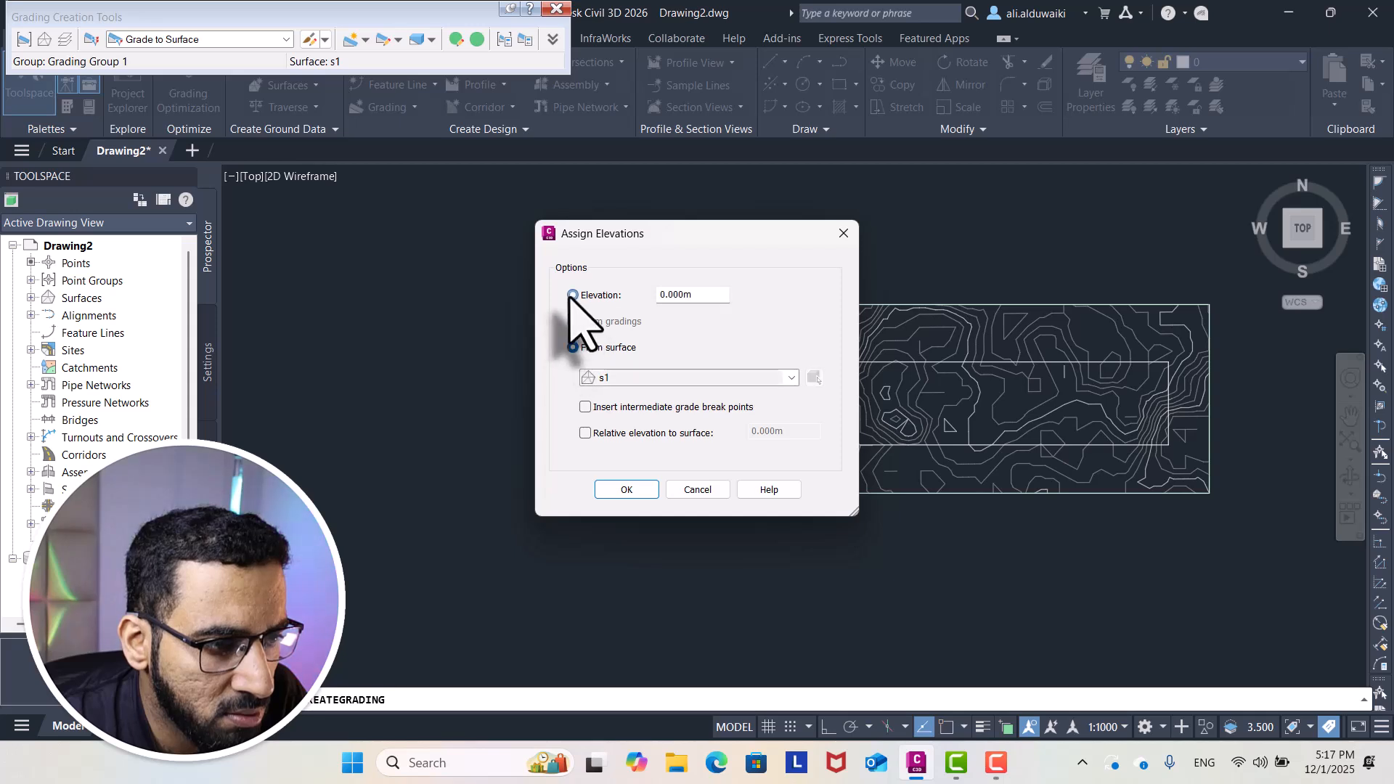
double_click(697, 296)
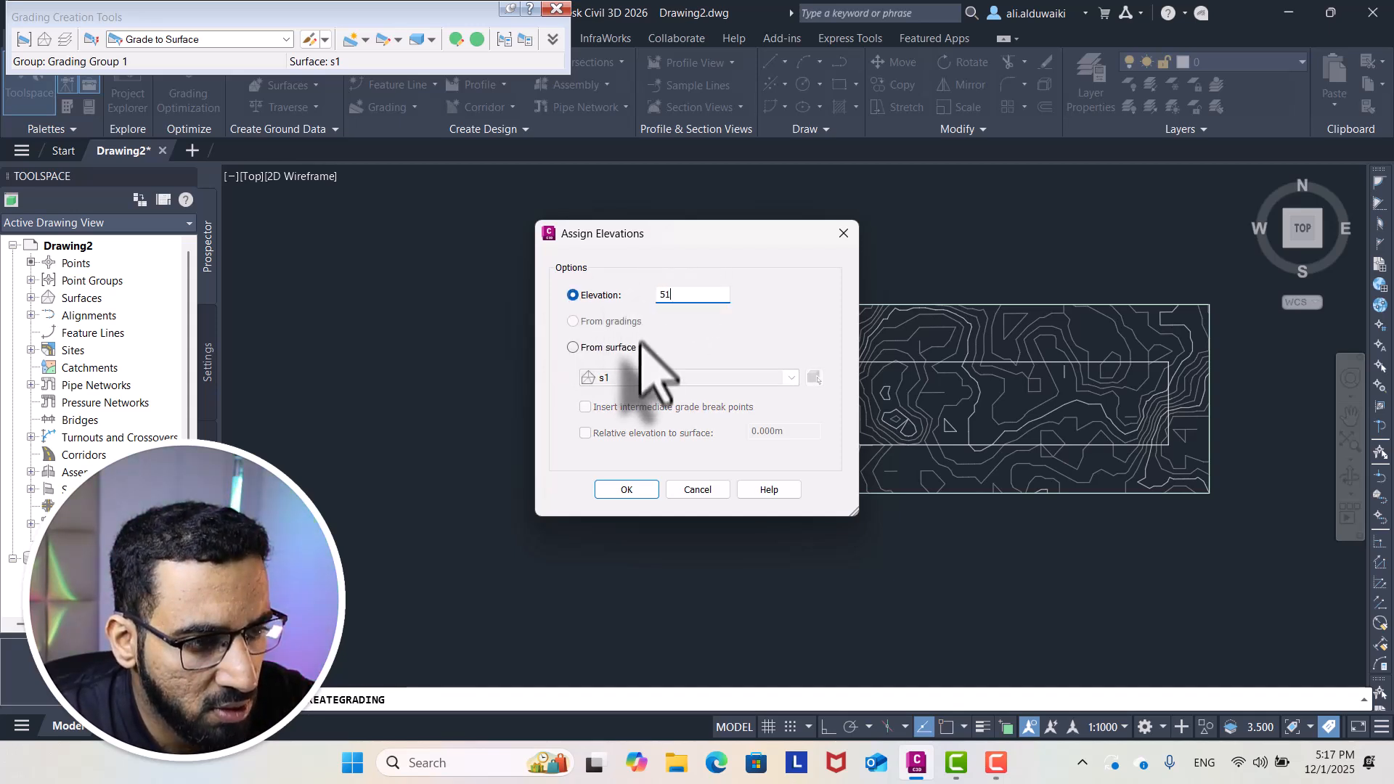
left_click(626, 490)
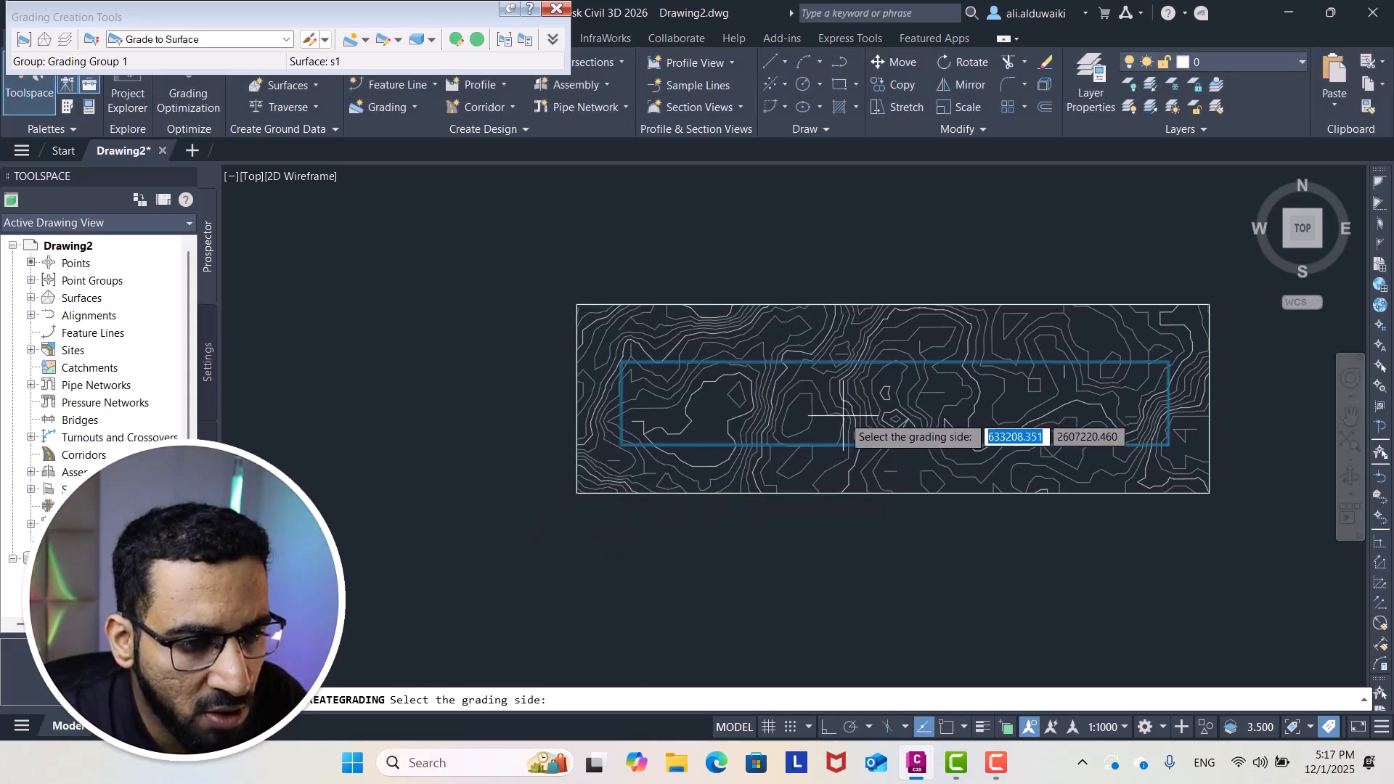
Grade the rectangle's outer side to surface s1 along its entire length, with 2.00:1 cut and fill slopes
left_click(835, 366)
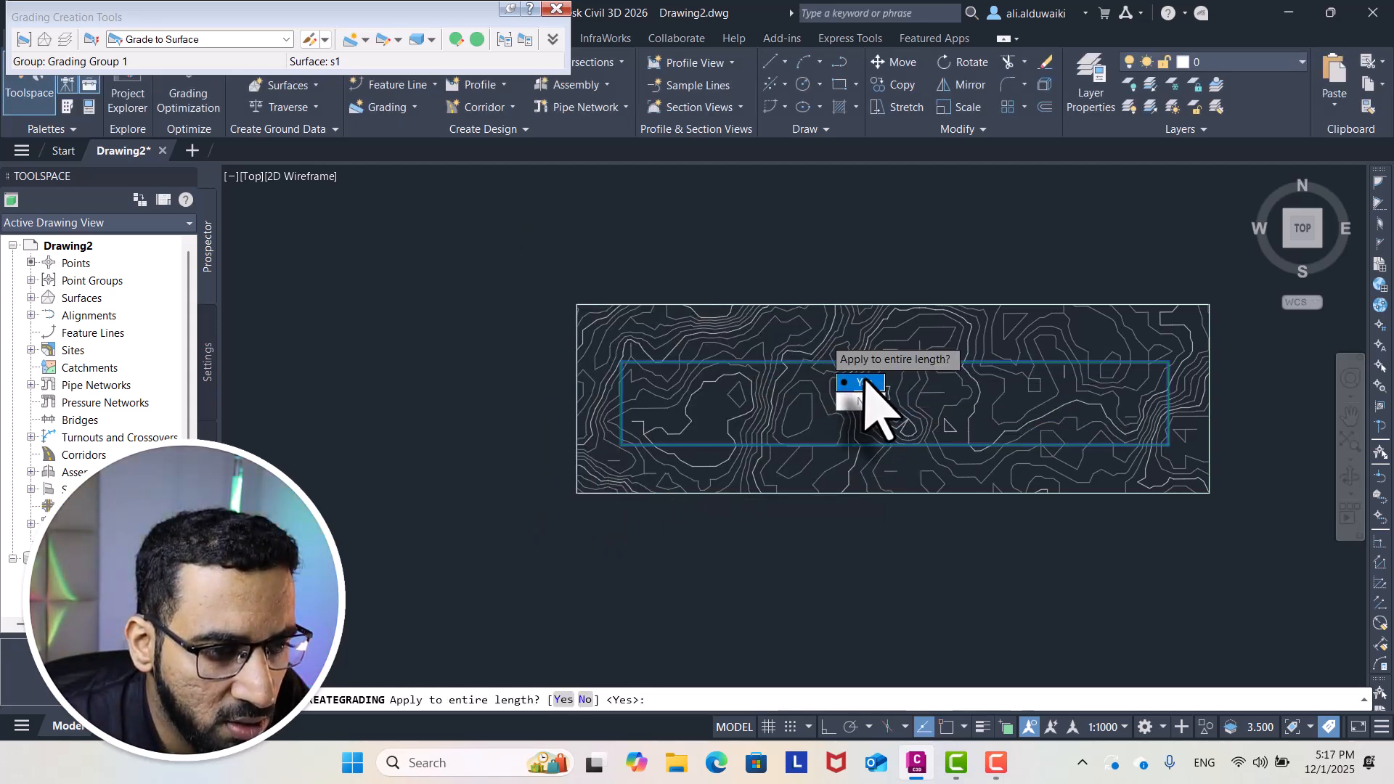
left_click(863, 382)
key("Return")
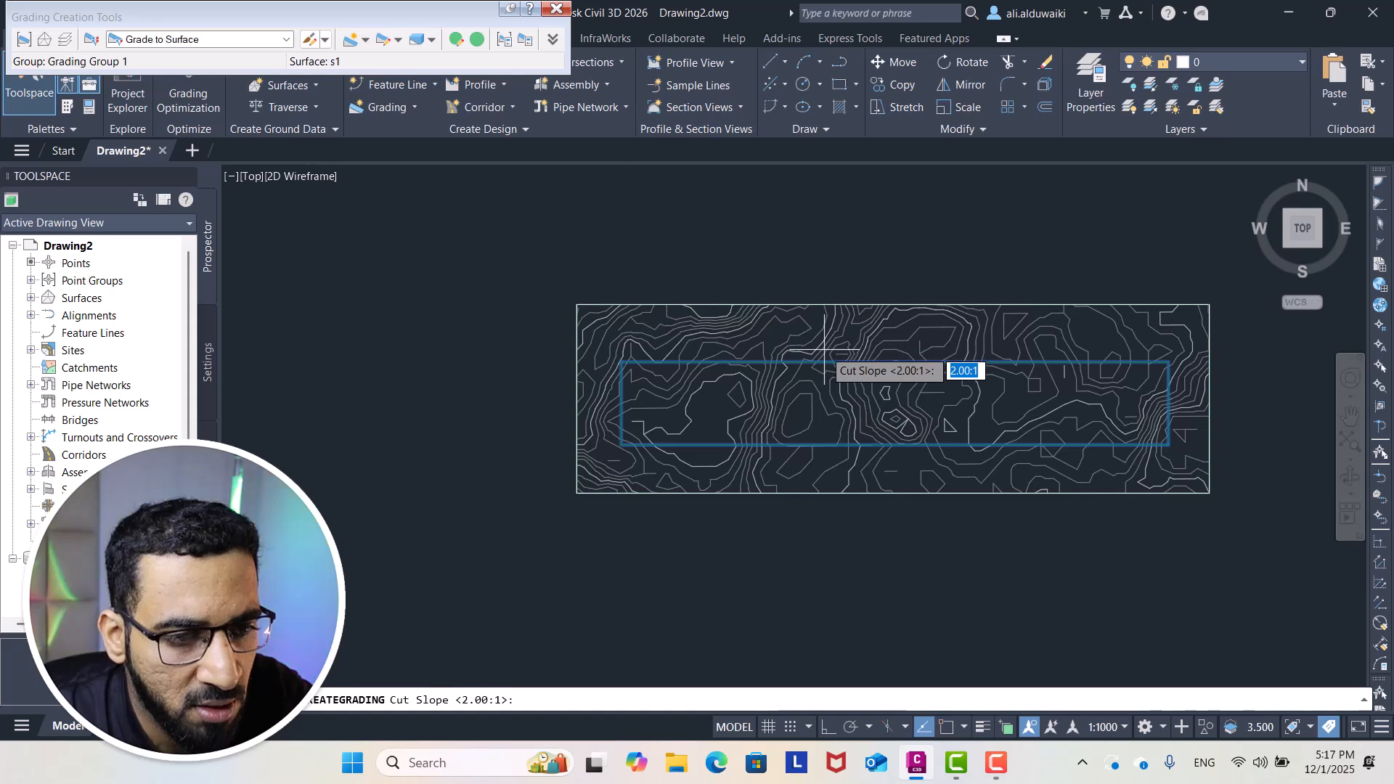
key("Return")
key("Return")
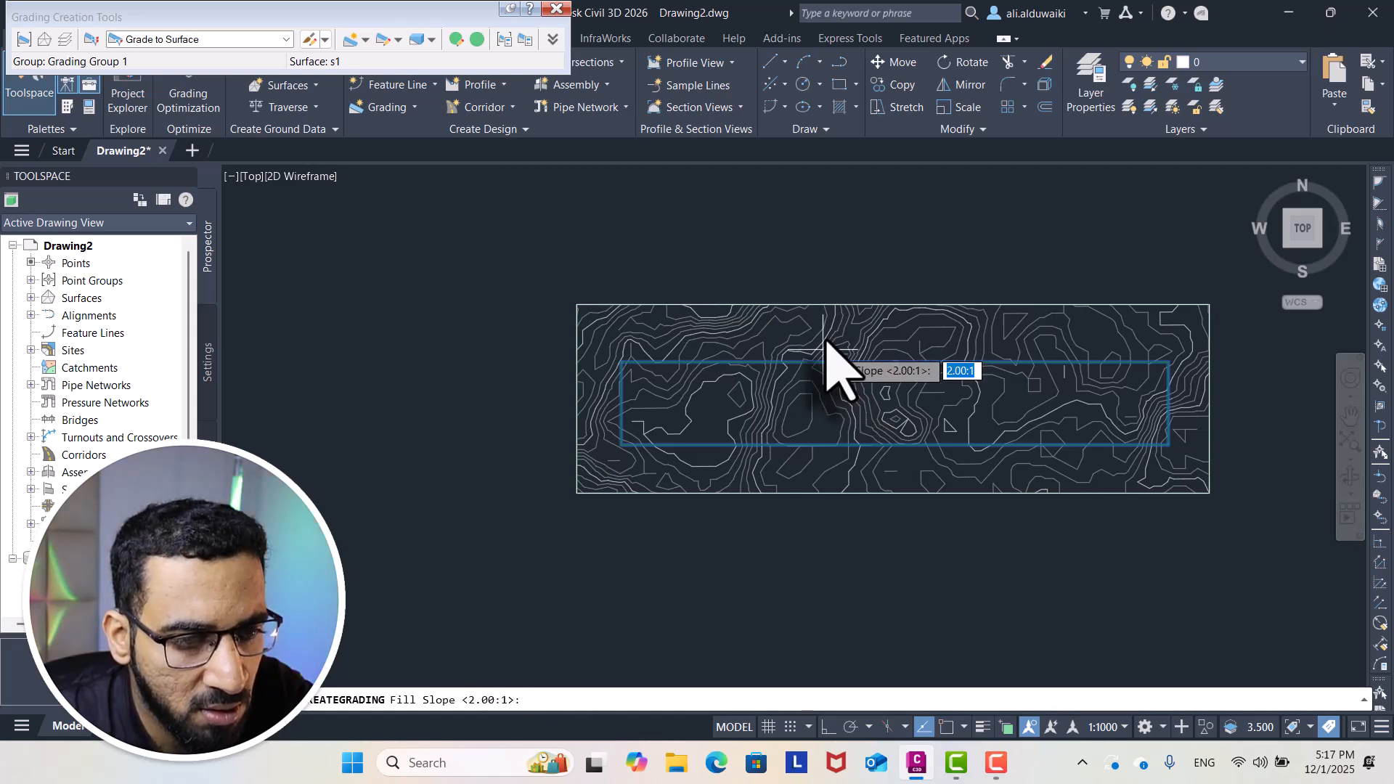
key("Return")
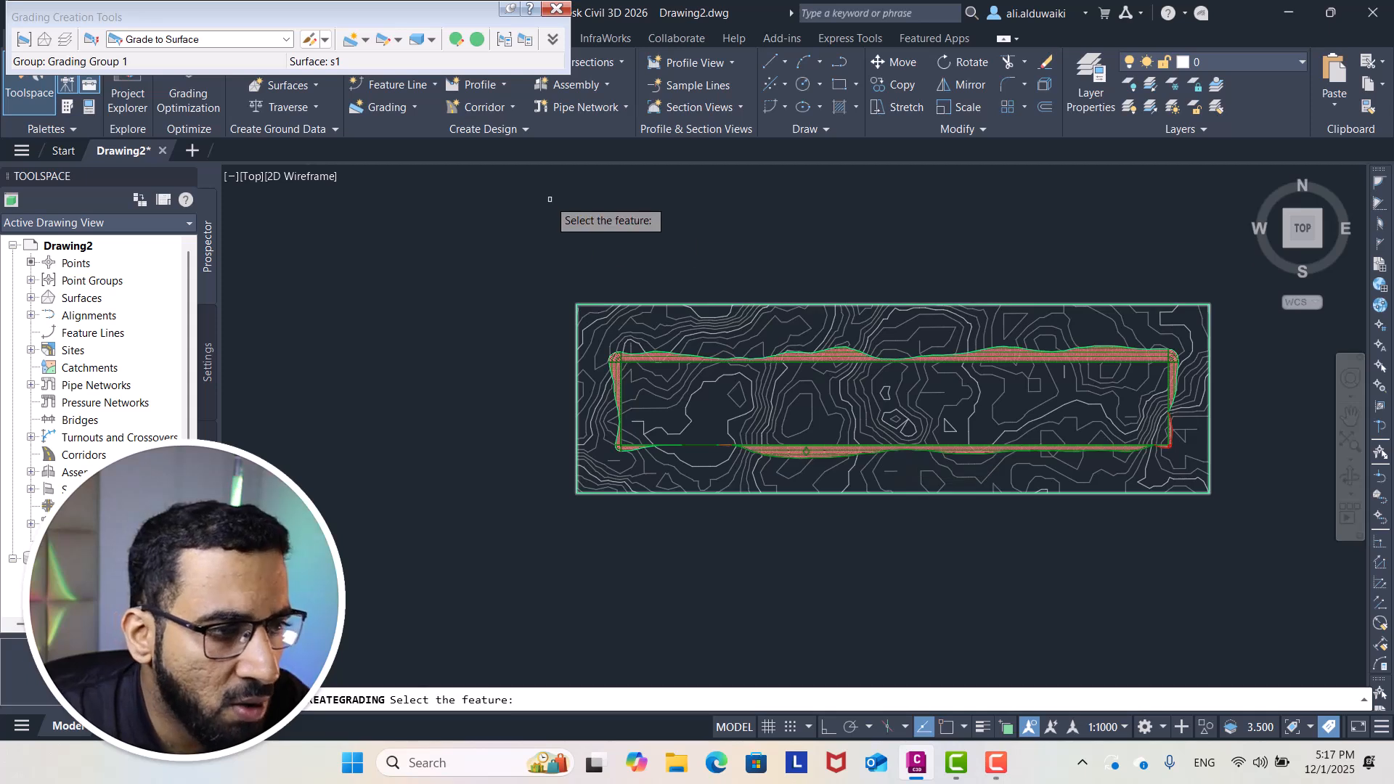
key("Escape")
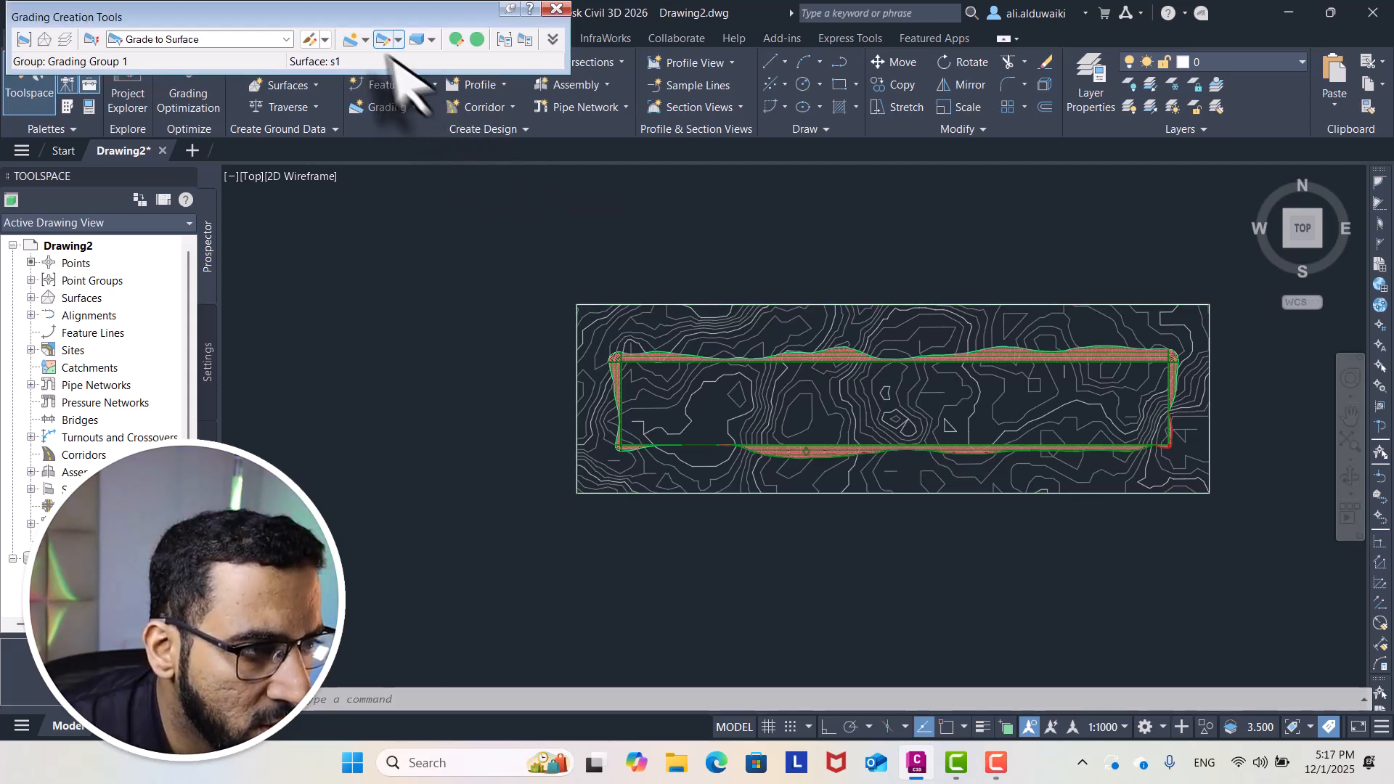
Create a grading infill inside the rectangular platform
left_click(365, 39)
left_click(401, 102)
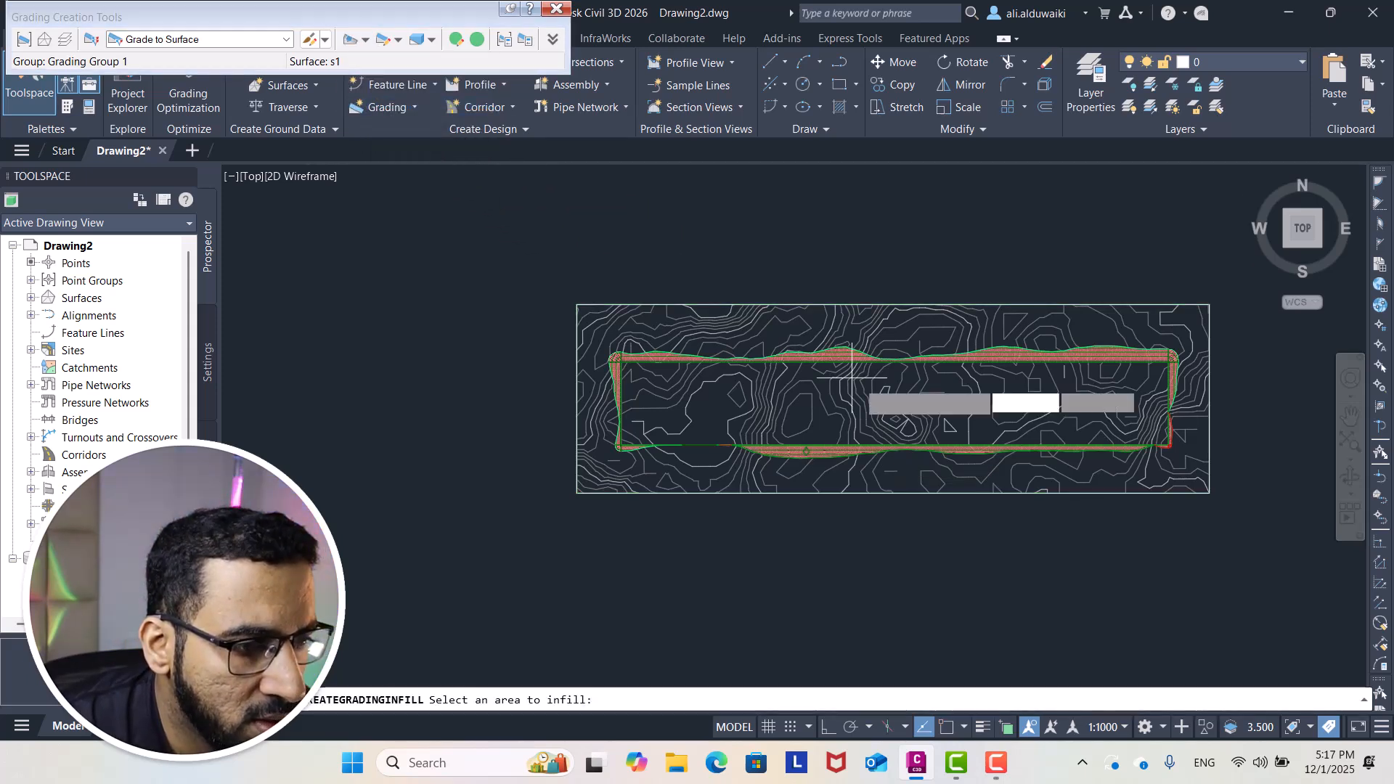
left_click(899, 419)
key("Return")
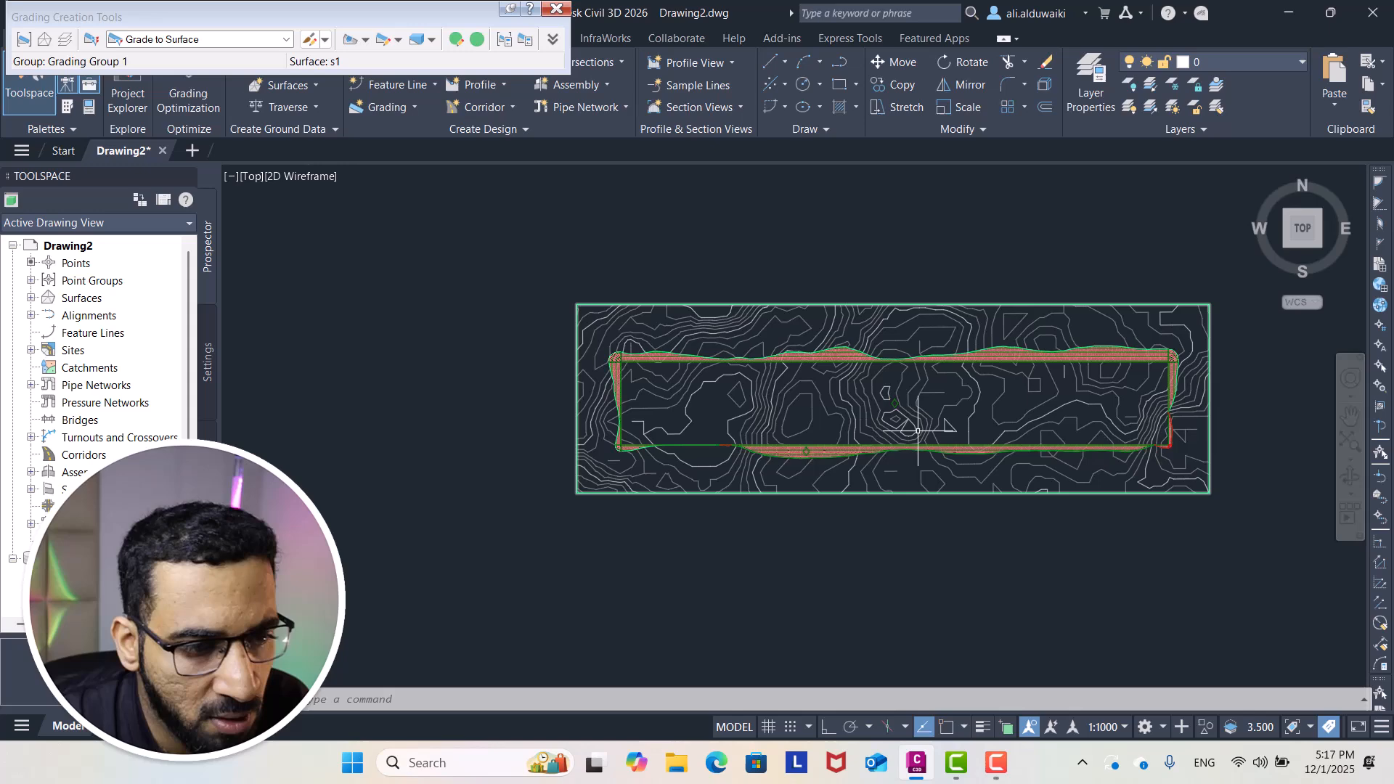
Inspect the Grading Group 1 surface in 3D with the Object Viewer
left_click(977, 353)
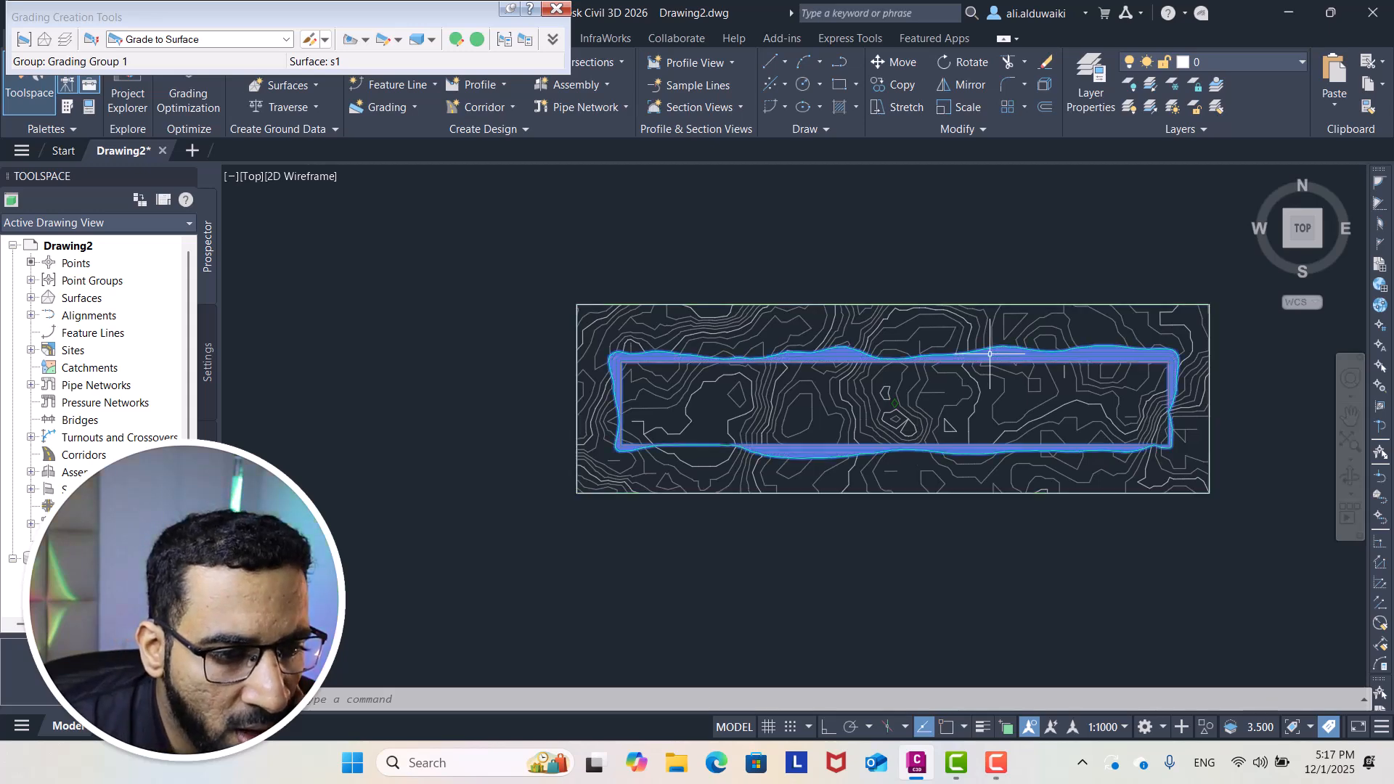
left_click(557, 9)
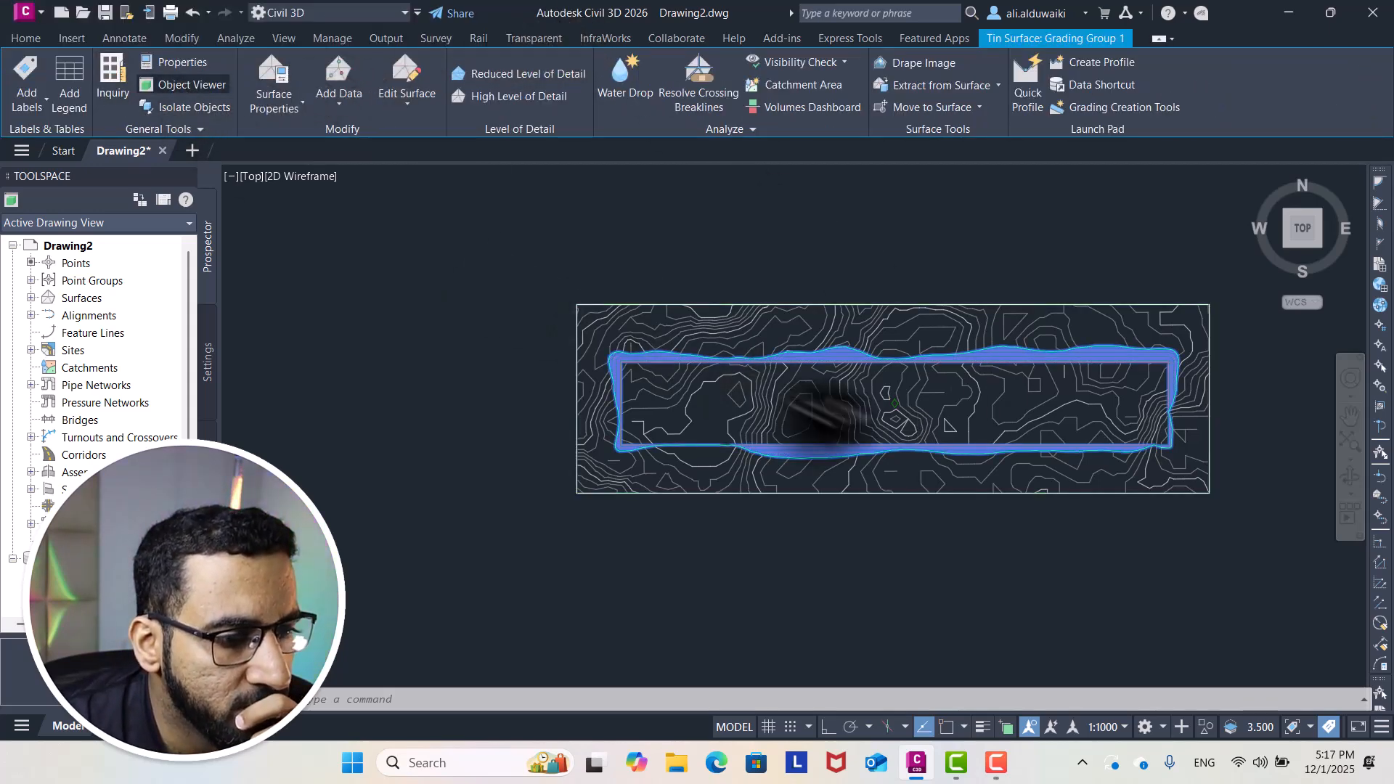
left_click(183, 84)
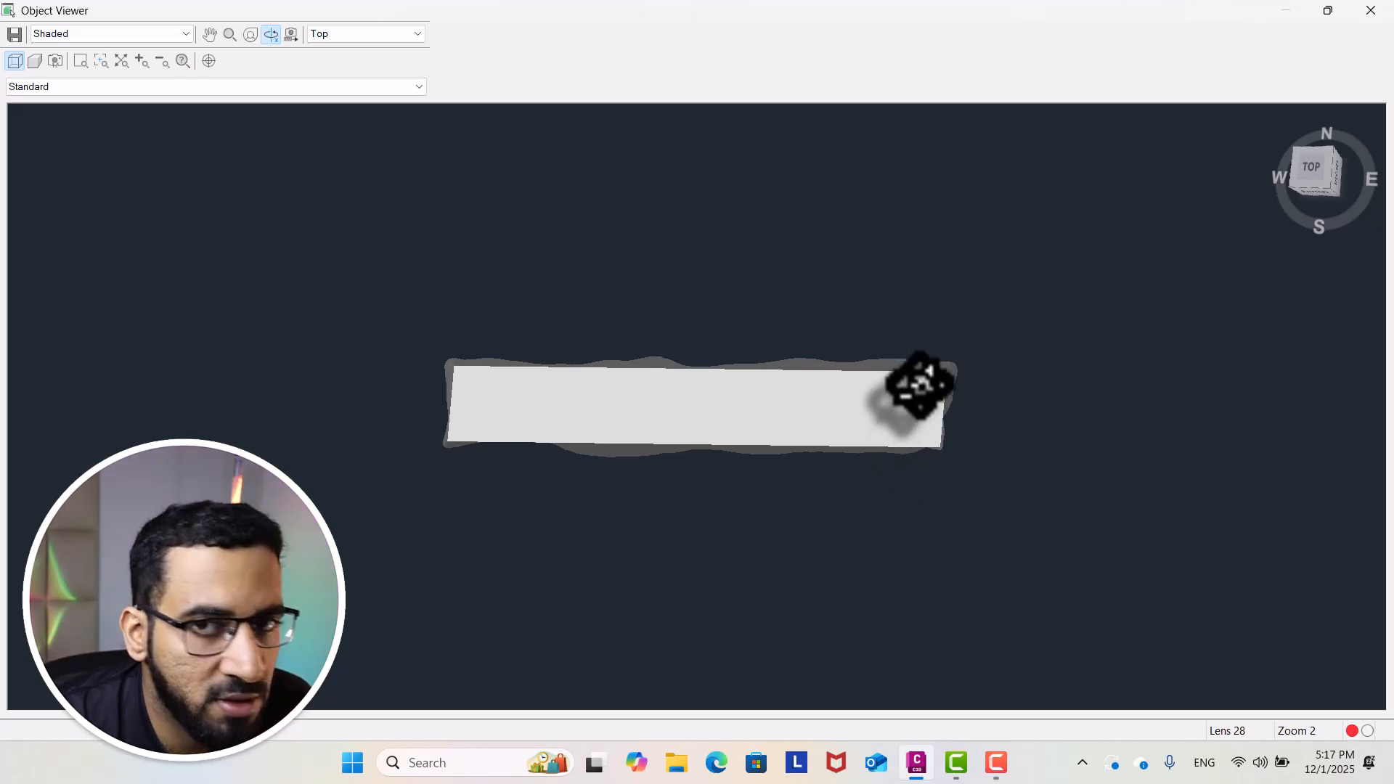
left_click_drag(918, 383, 1039, 284)
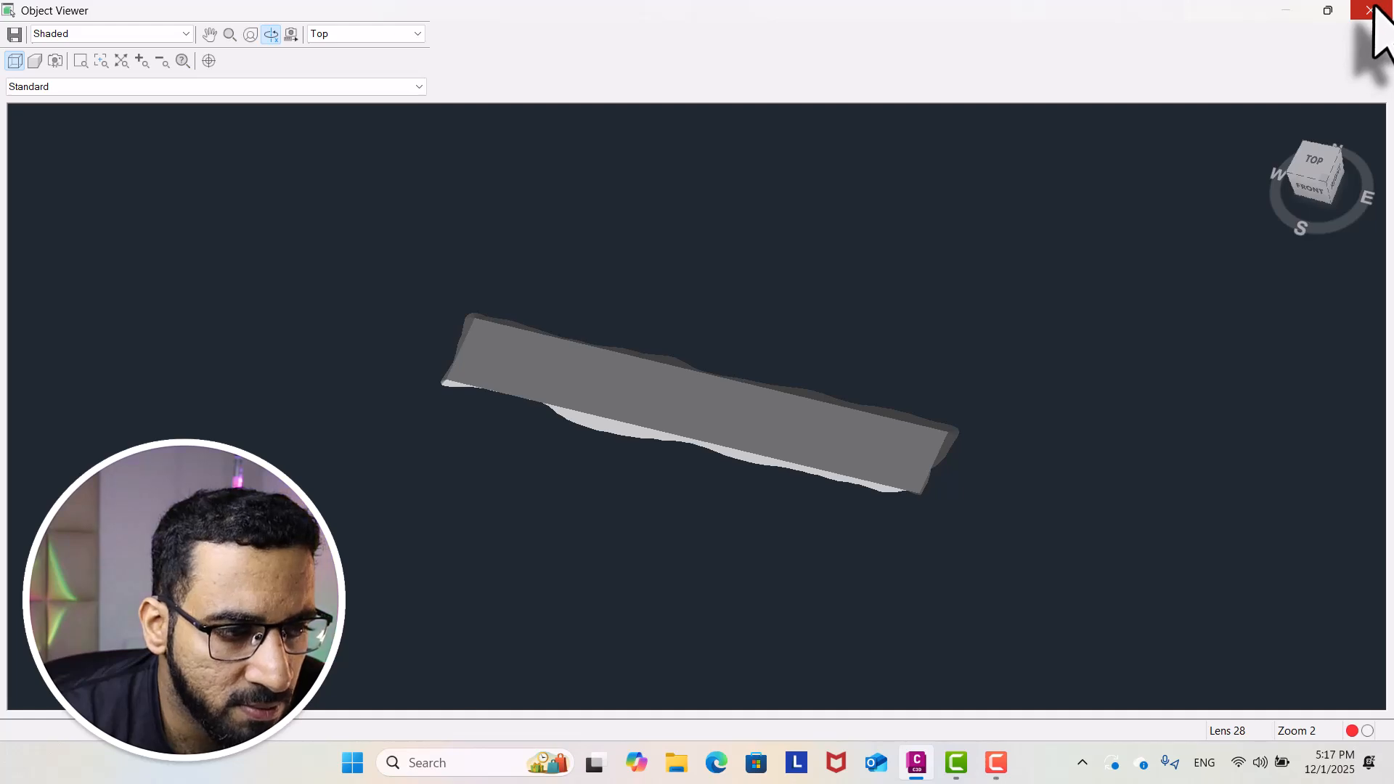
left_click(1372, 10)
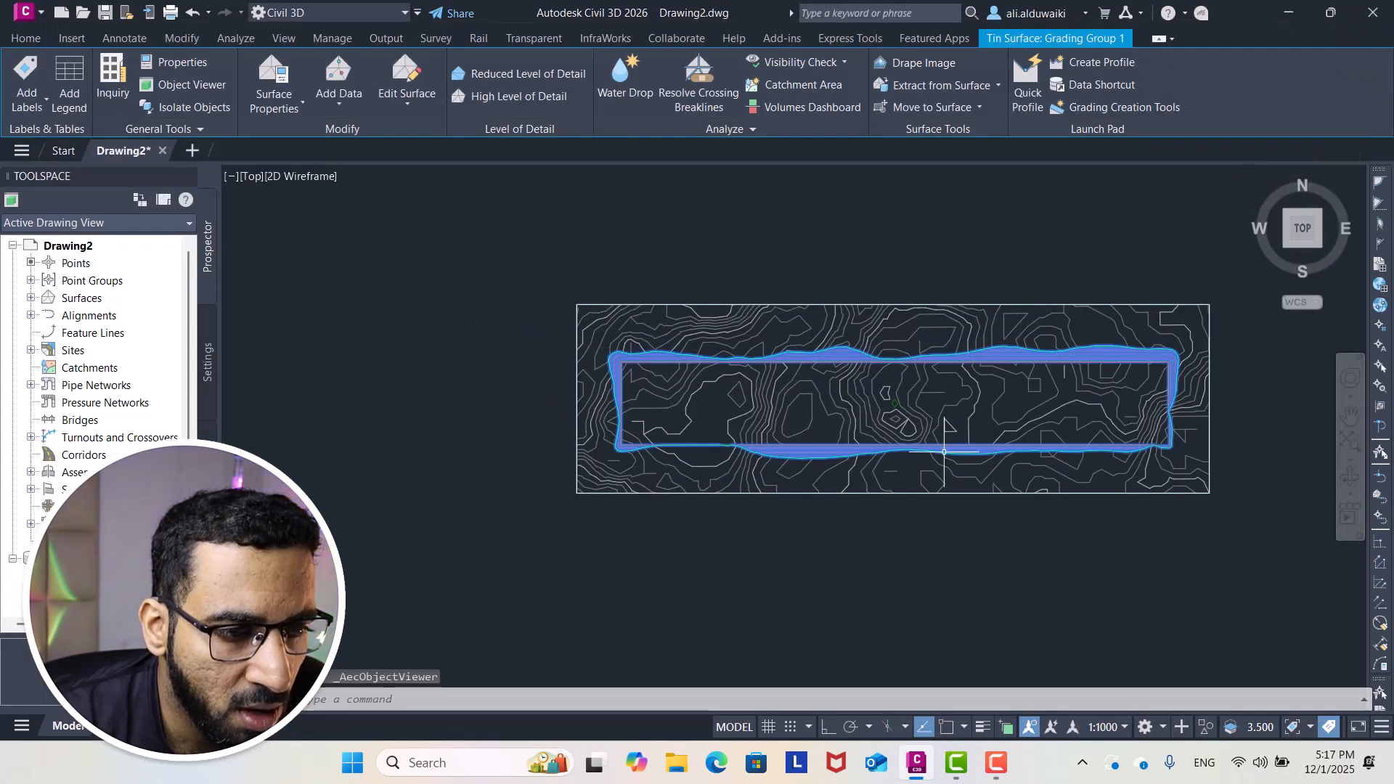
Inspect the terrain surface s1 together with the grading surface in 3D with the Object Viewer
scroll(935, 464, "up", 2)
scroll(842, 436, "down", 2)
middle_click_drag(839, 436, 796, 453)
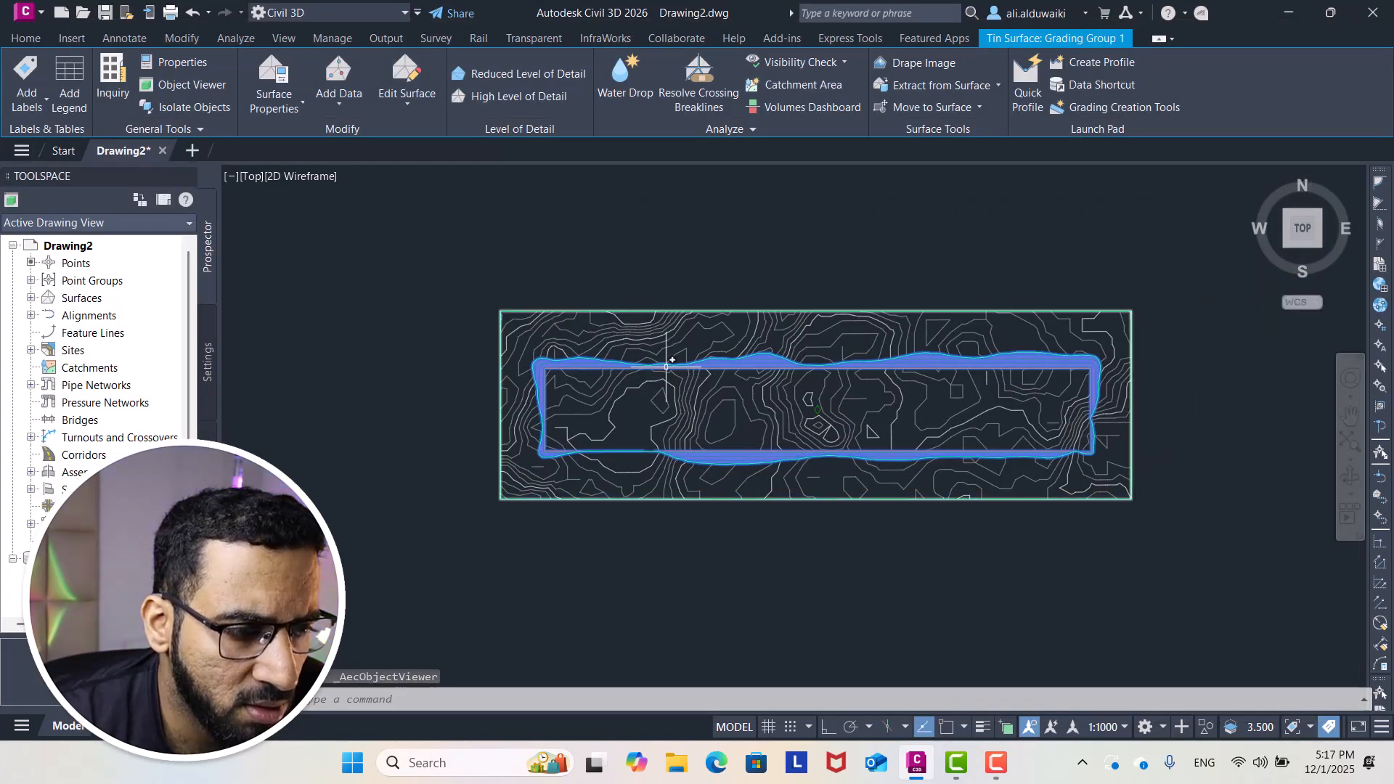
left_click(666, 329)
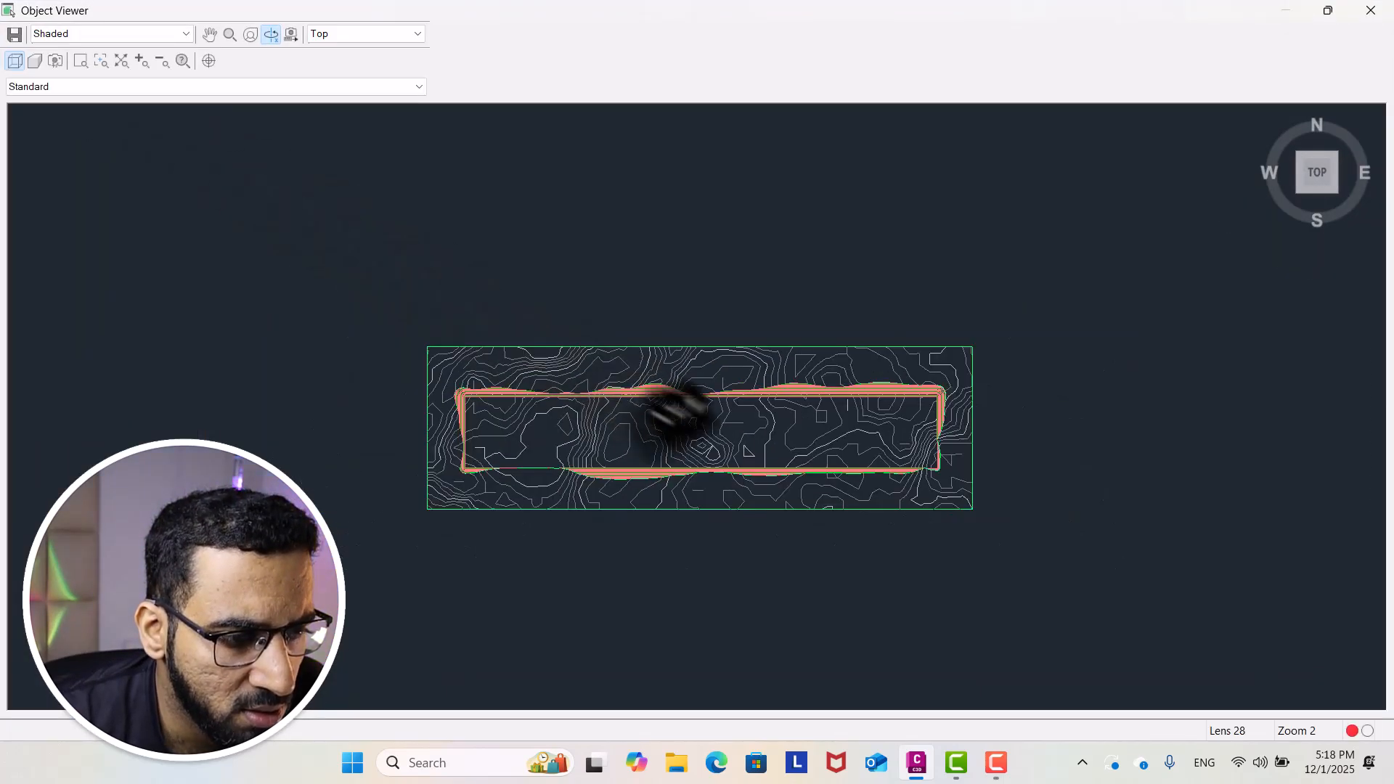
mouse_move(535, 435)
left_mouse_down()
mouse_move(448, 373)
mouse_move(725, 445)
mouse_move(705, 407)
mouse_move(678, 467)
mouse_move(690, 460)
left_mouse_up()
scroll(690, 461, "up", 3)
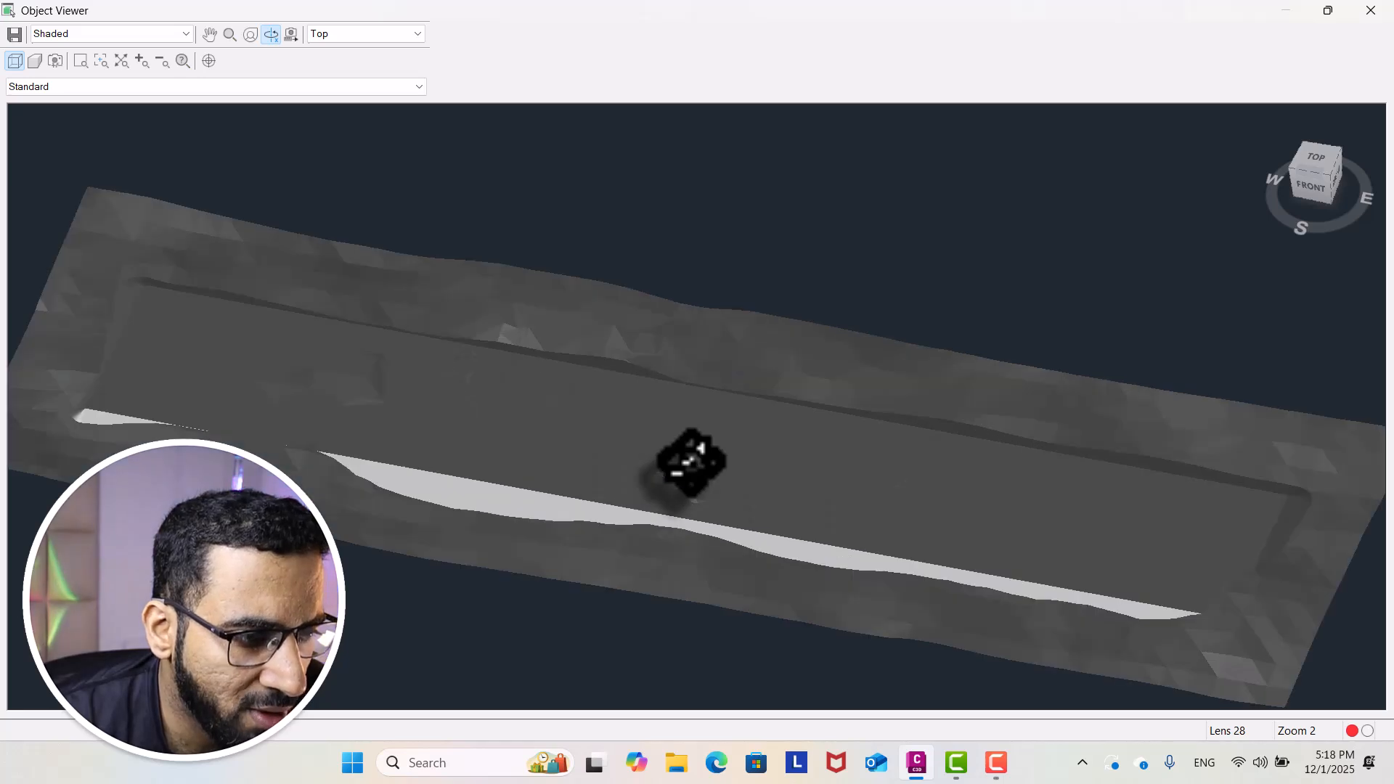
scroll(691, 462, "down", 3)
scroll(691, 461, "up", 3)
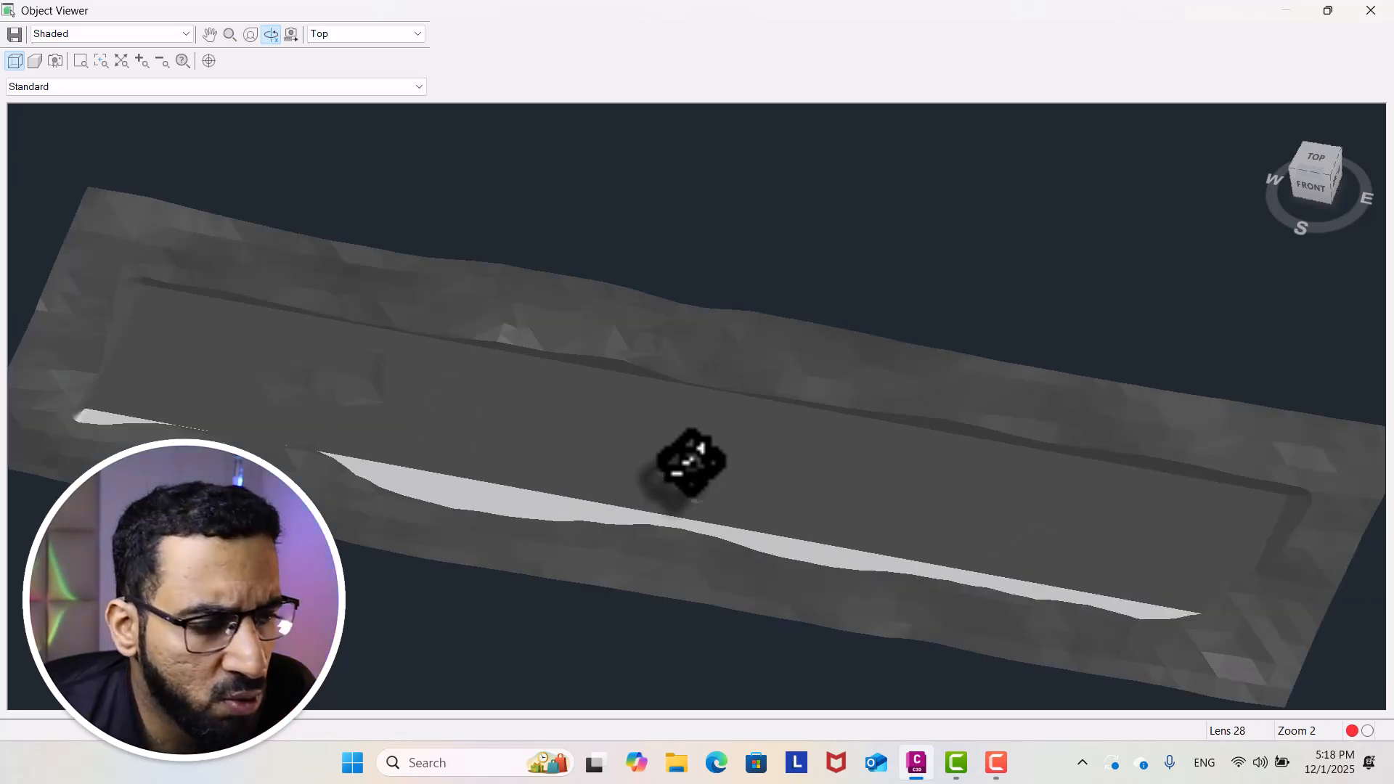
scroll(691, 461, "down", 3)
left_click(1370, 11)
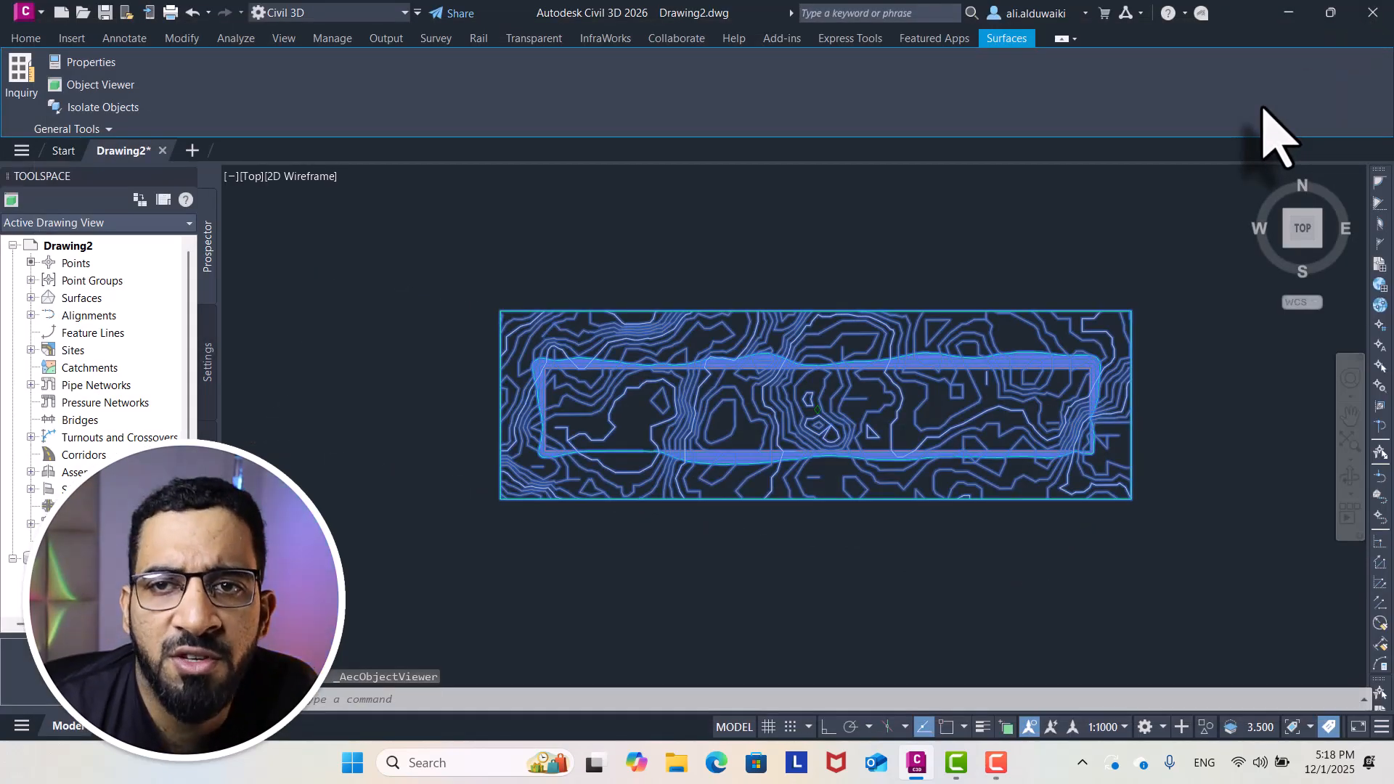
key("Escape")
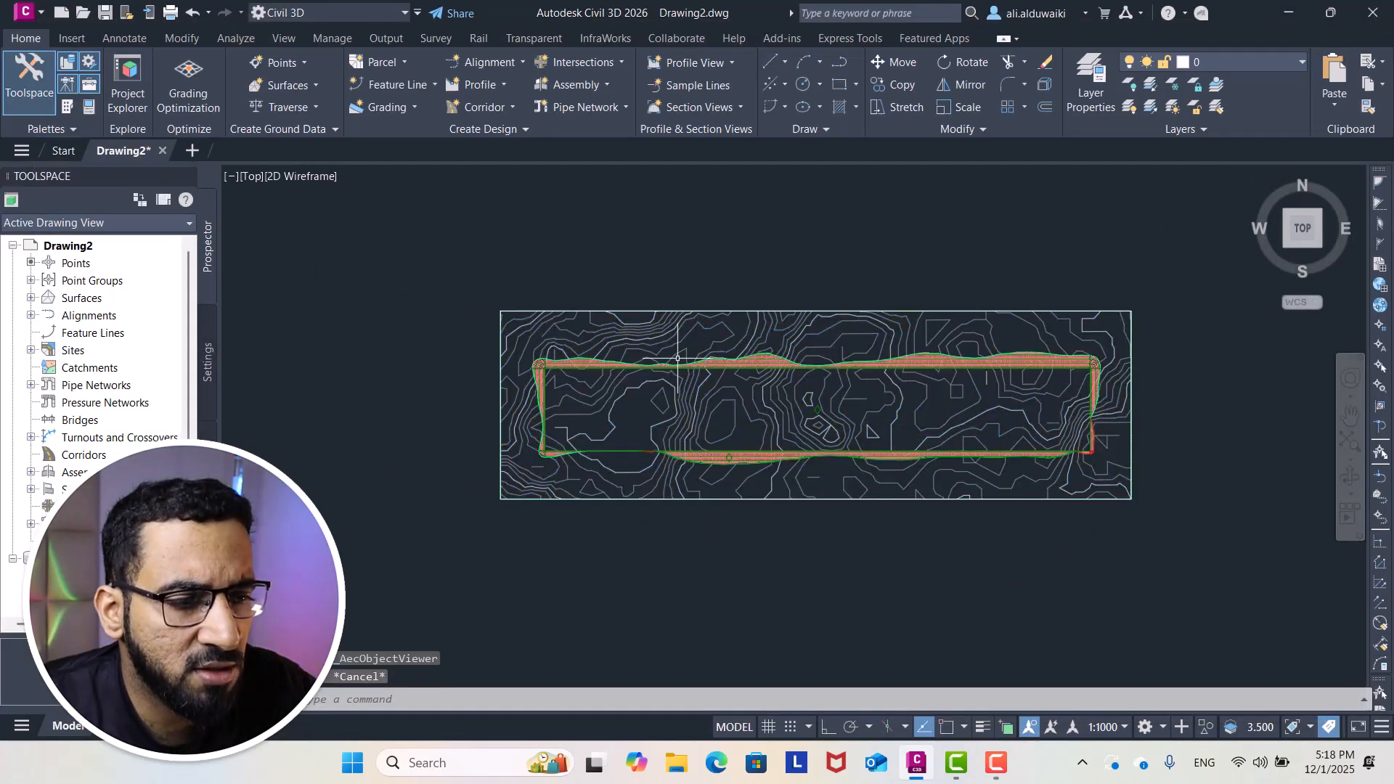
Create a TIN surface named t
left_click(86, 299)
right_click(99, 300)
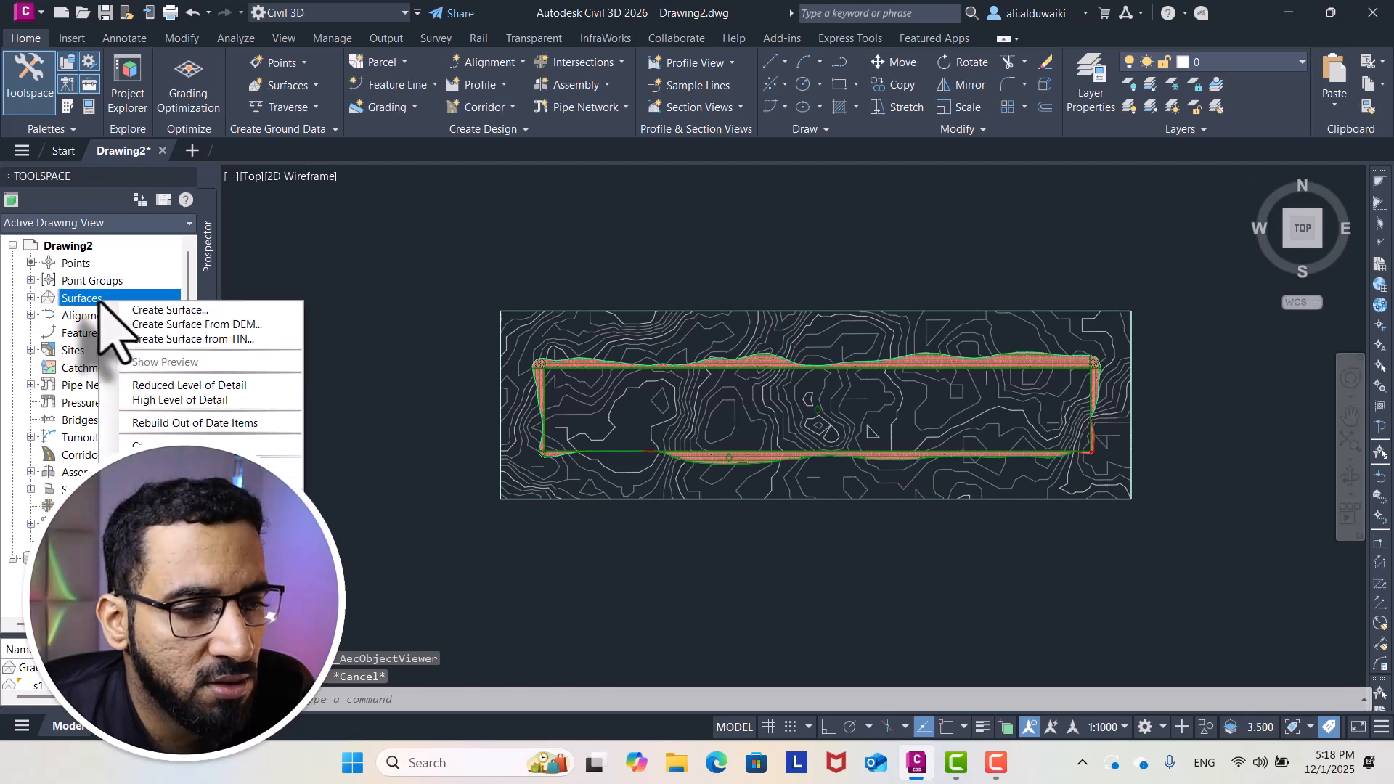
left_click(171, 310)
left_click(416, 127)
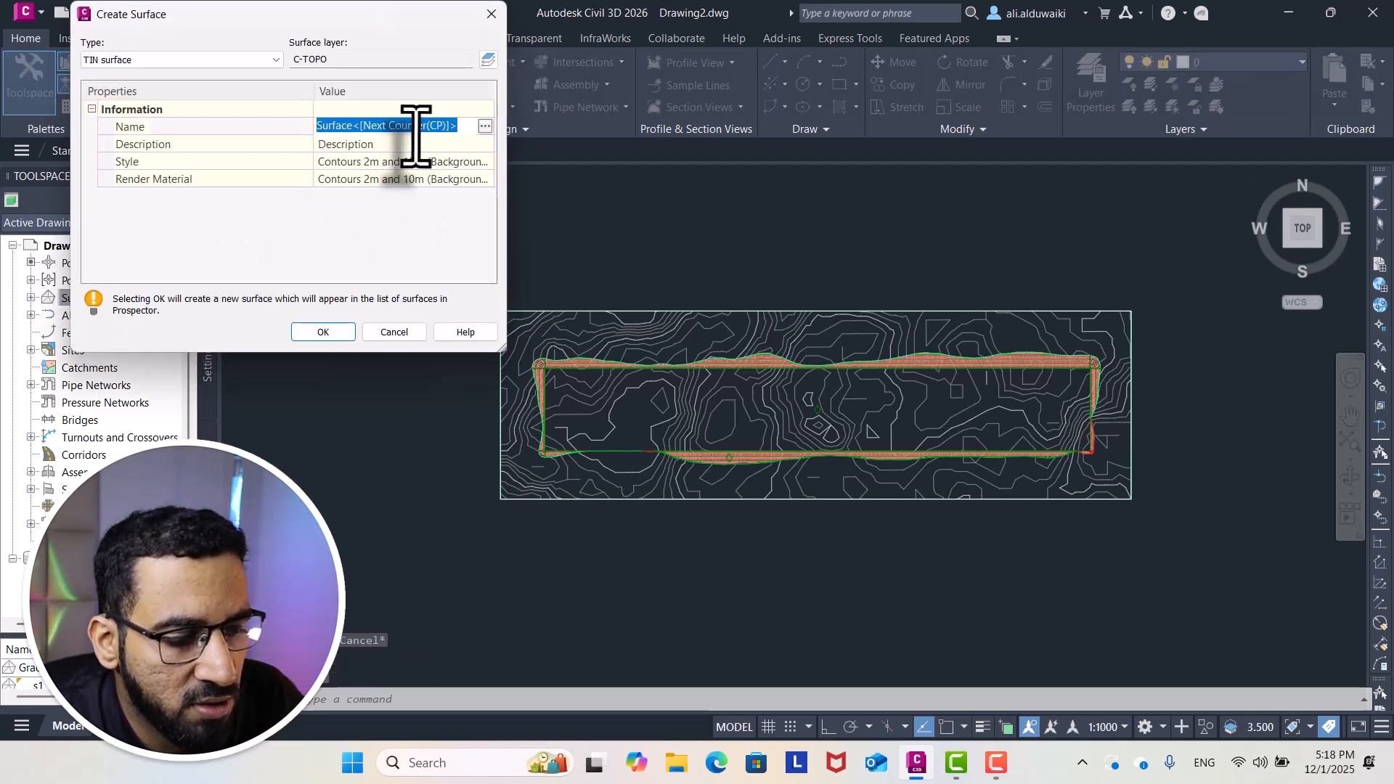
left_click(341, 335)
Paste surface s1 into the definition of surface t
left_click(30, 298)
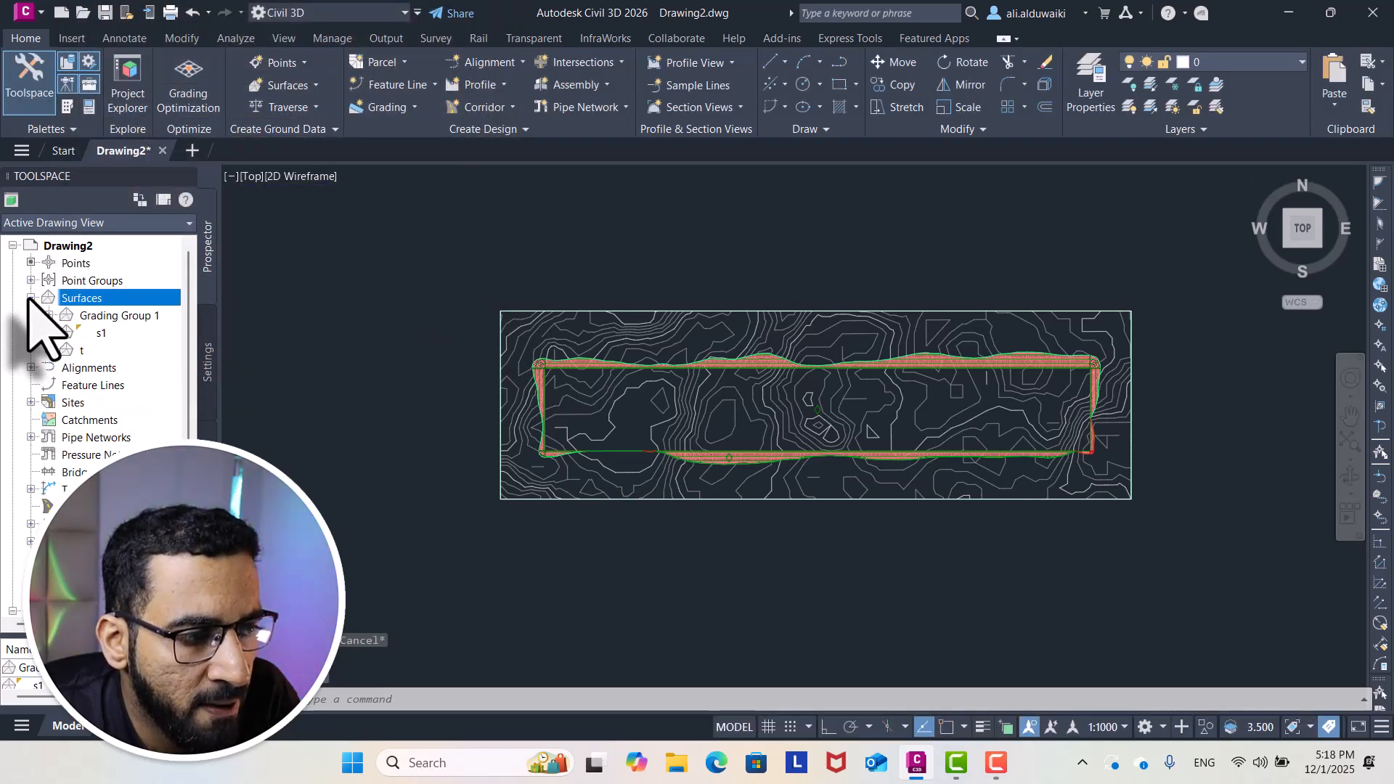
left_click(48, 350)
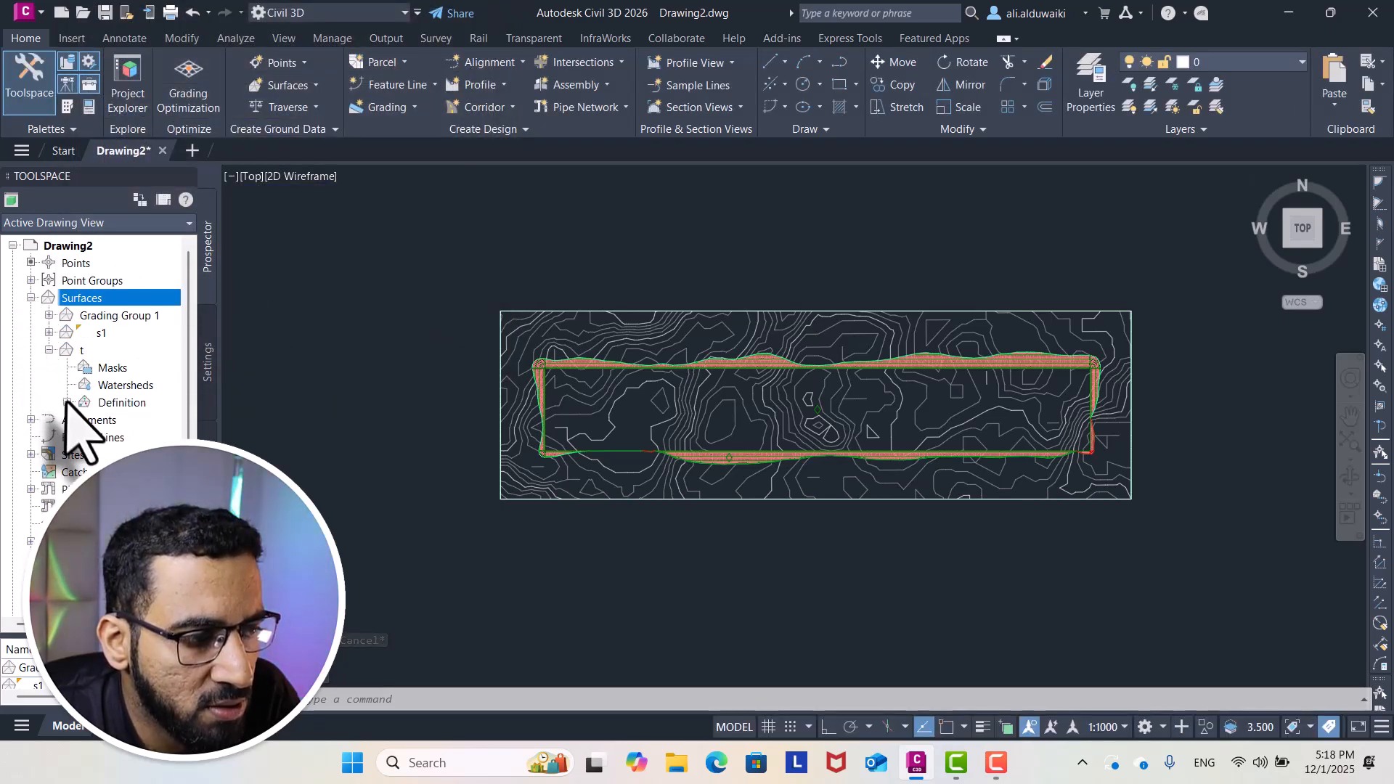
left_click(128, 507)
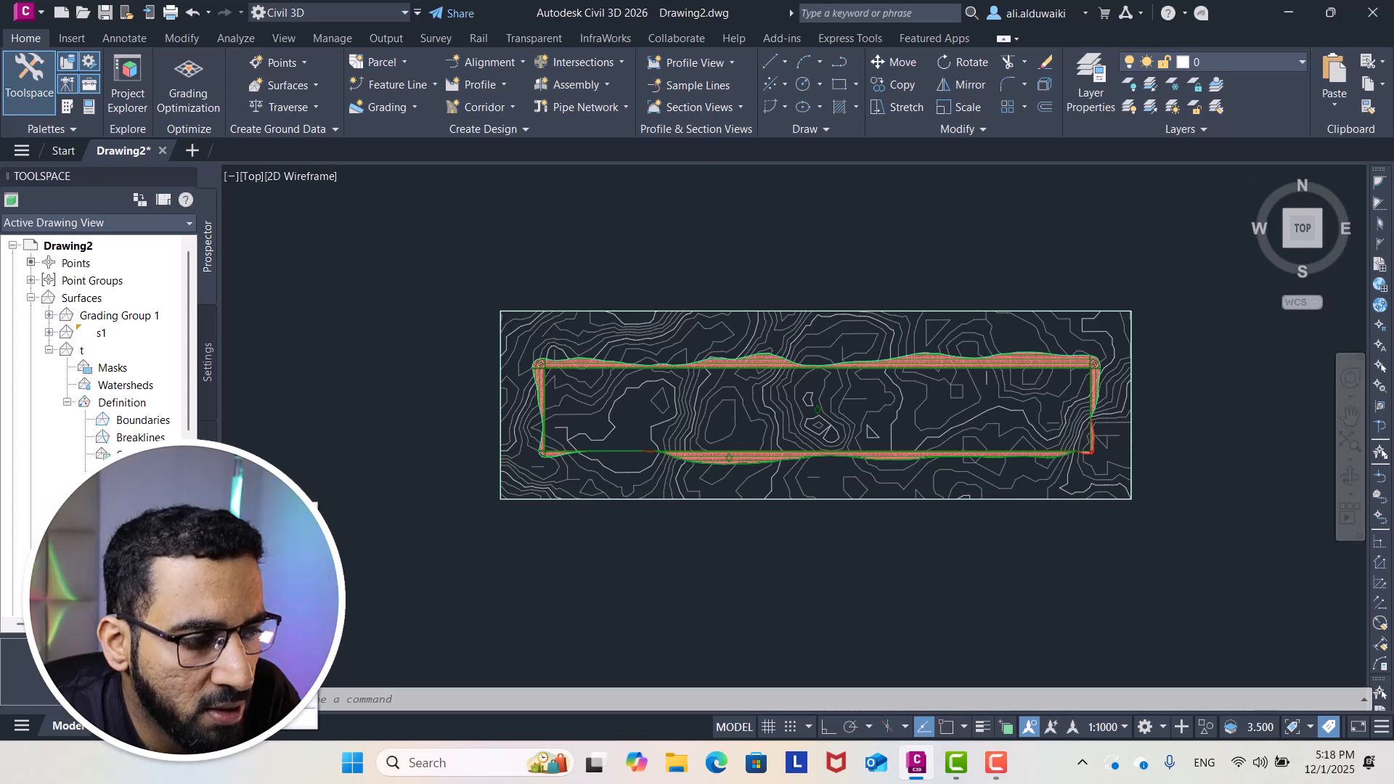
left_click(276, 728)
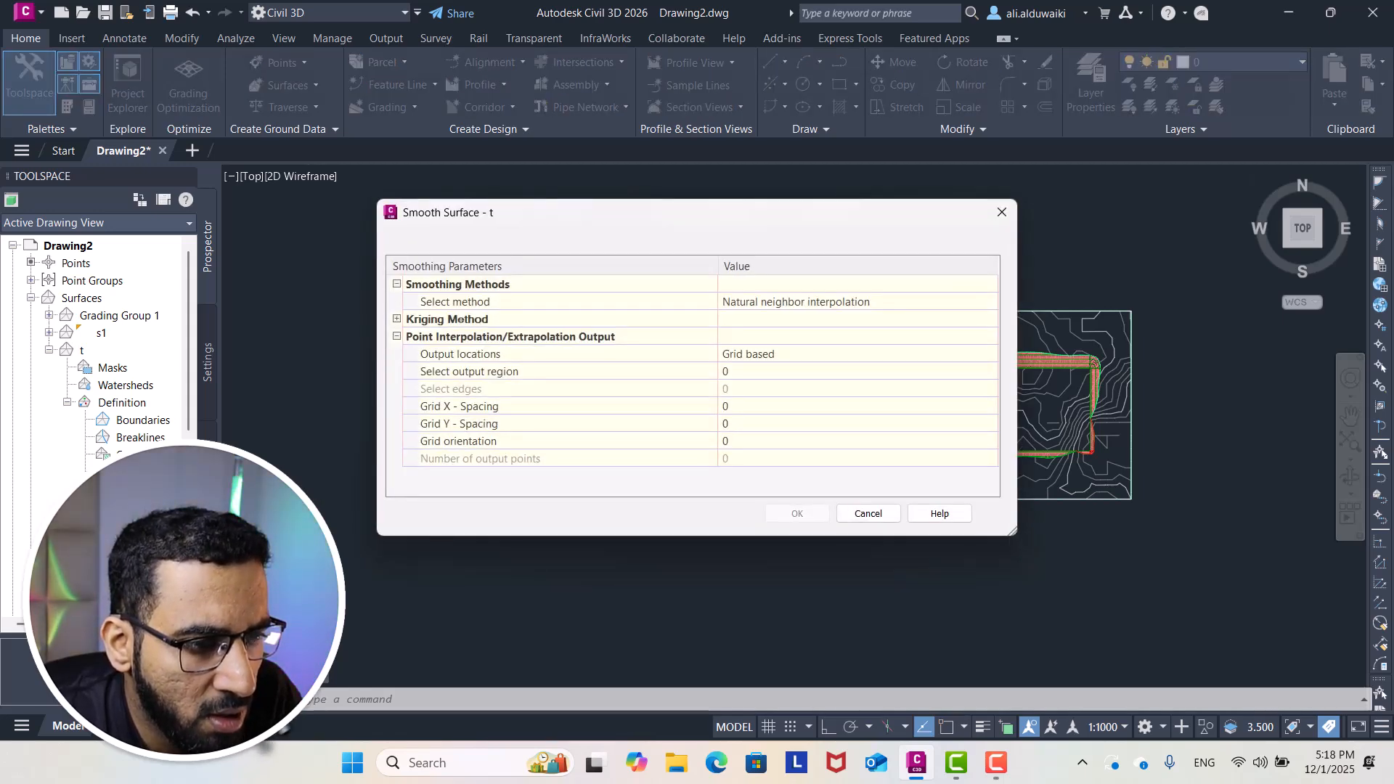
left_click(1002, 212)
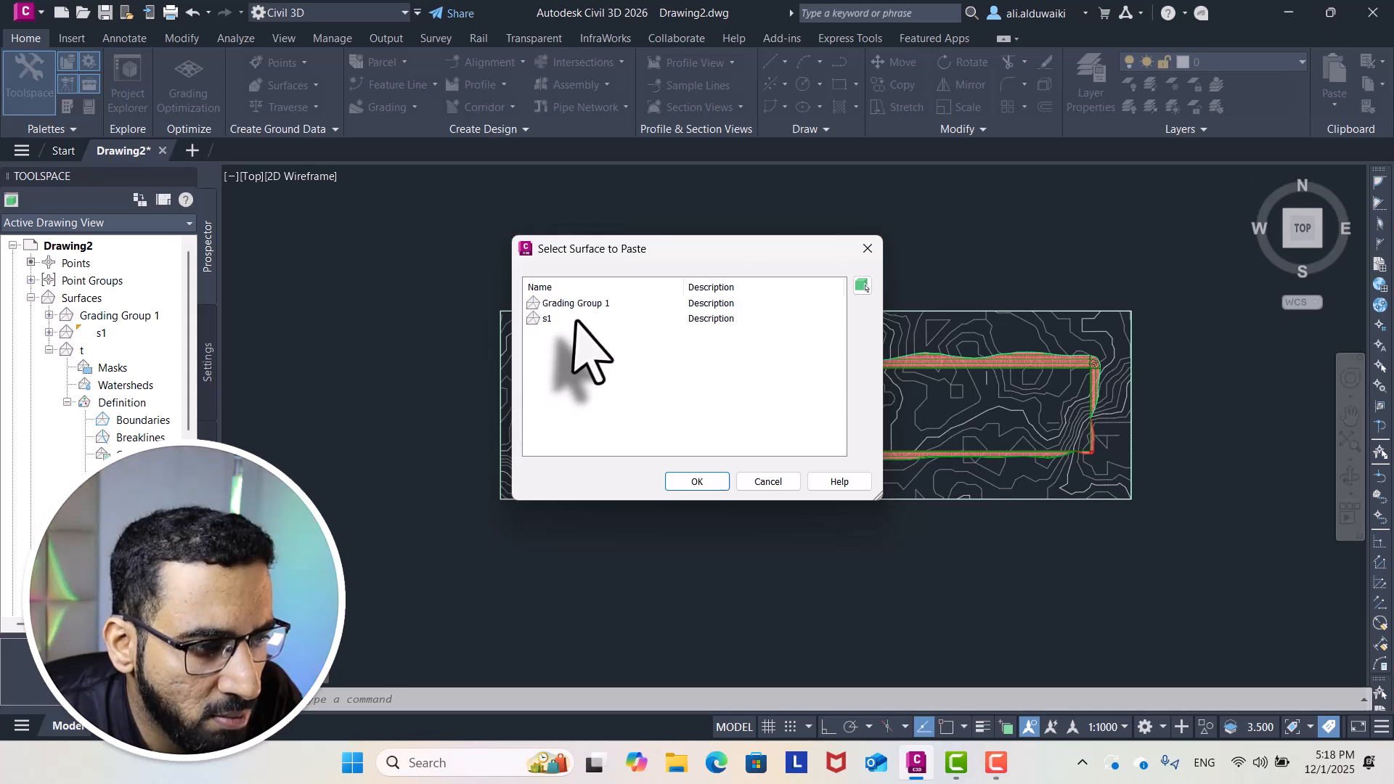
left_click(546, 320)
left_click(696, 482)
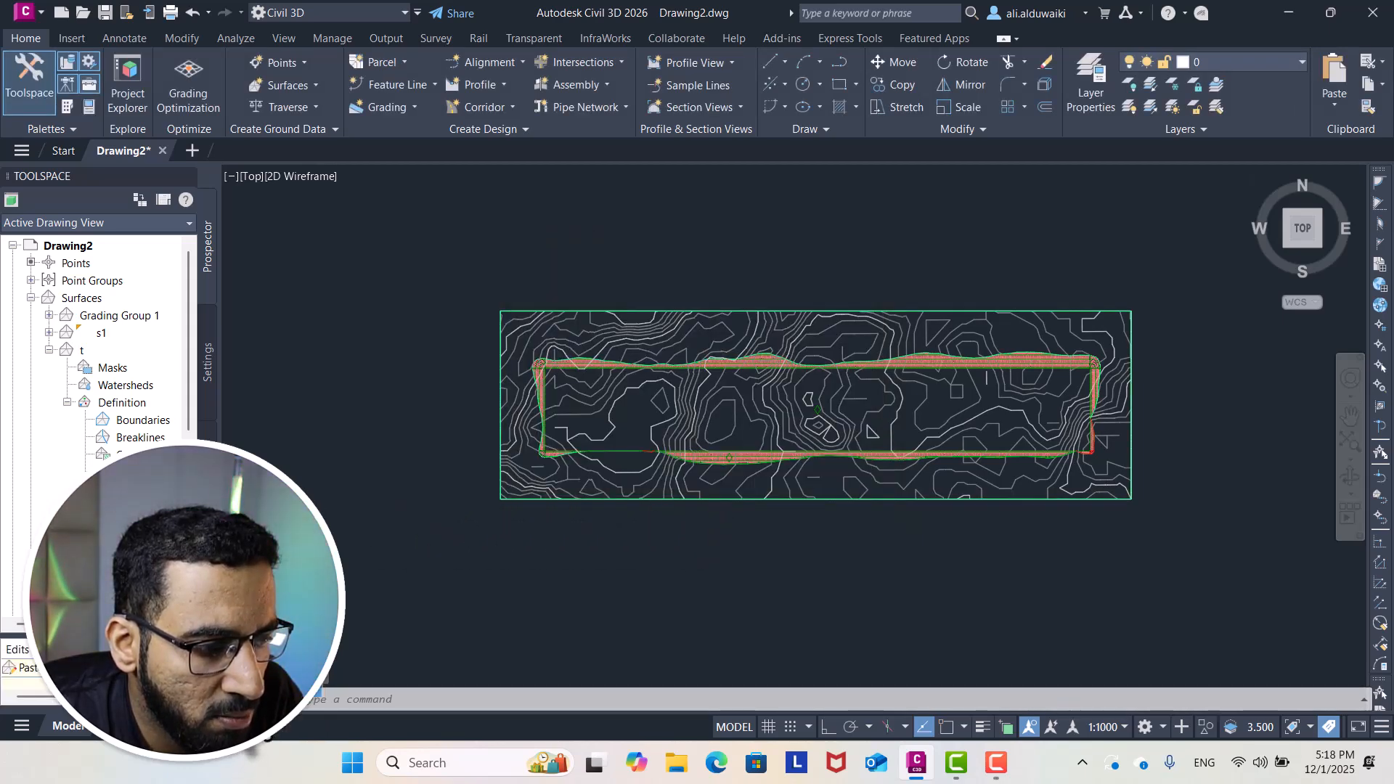
Paste the Grading Group 1 surface into surface t, on top of the terrain
left_click(236, 683)
left_click(562, 317)
left_click(558, 303)
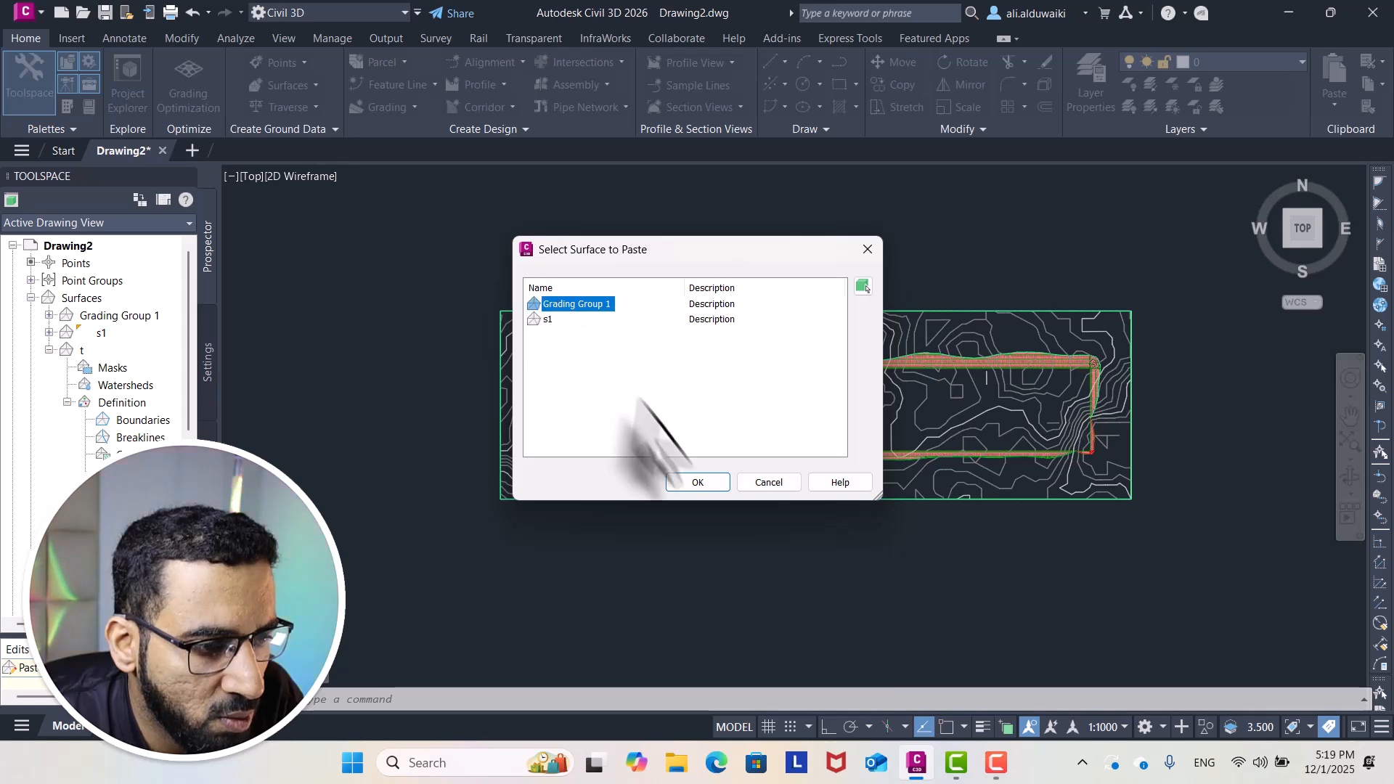
left_click(710, 480)
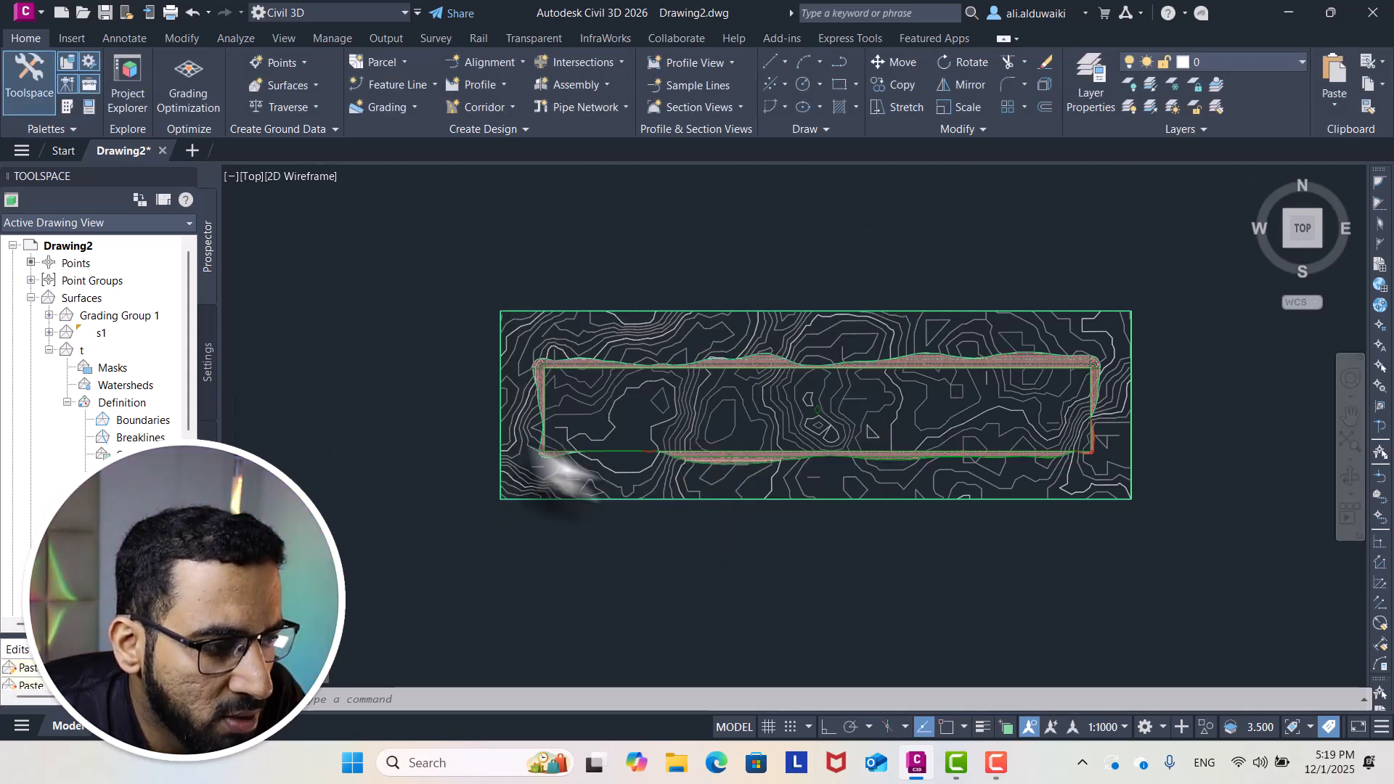
Select surface t and inspect the combined terrain and platform in 3D with the Object Viewer
right_click(83, 350)
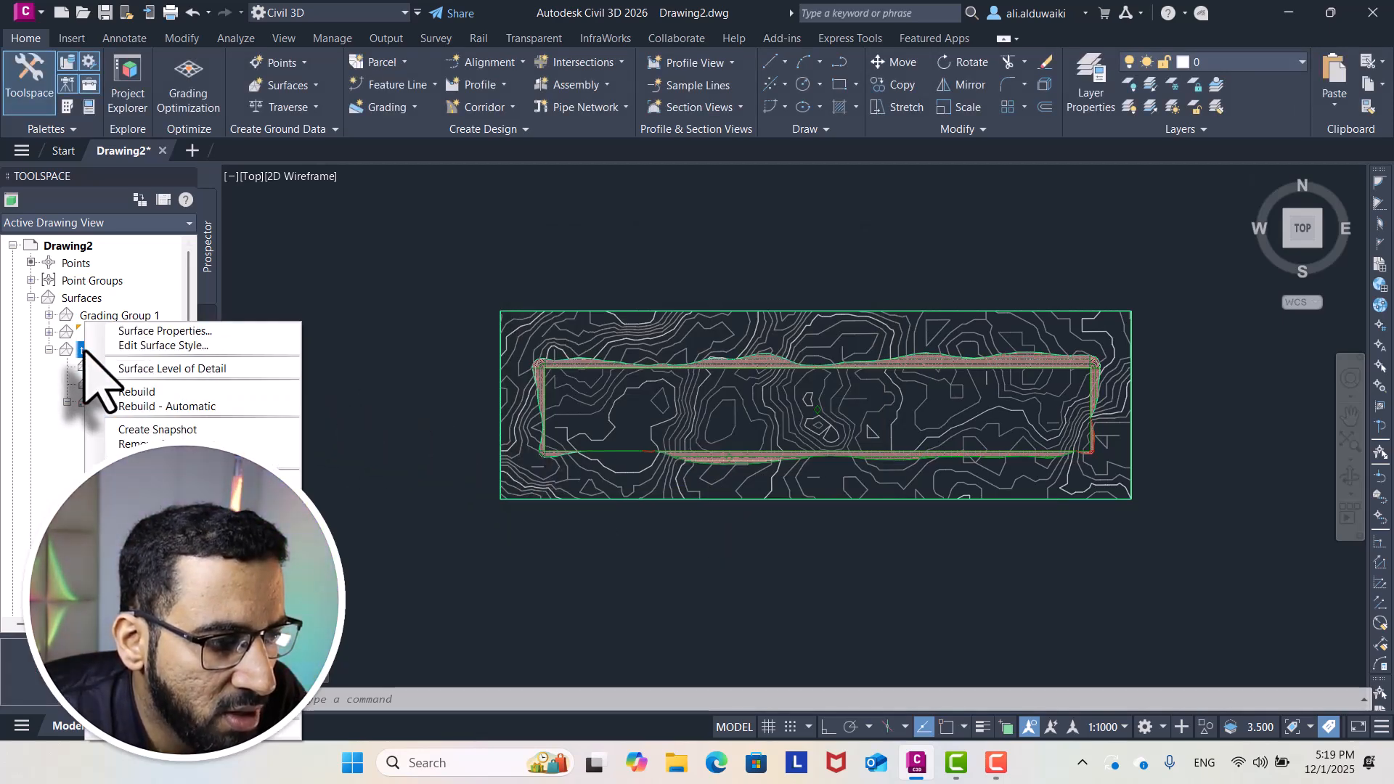
left_click(160, 567)
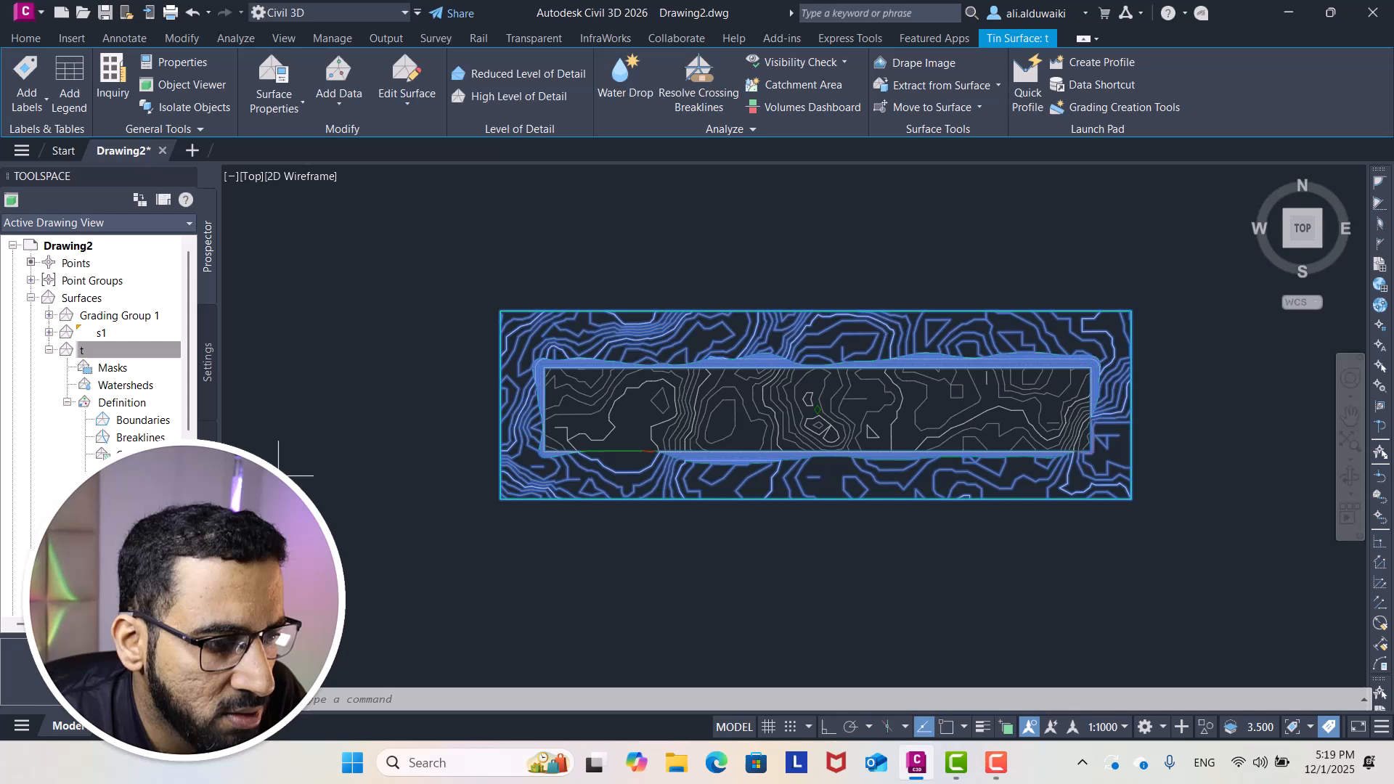
left_click(183, 86)
mouse_move(834, 380)
left_mouse_down()
mouse_move(882, 465)
mouse_move(665, 508)
mouse_move(864, 472)
left_mouse_up()
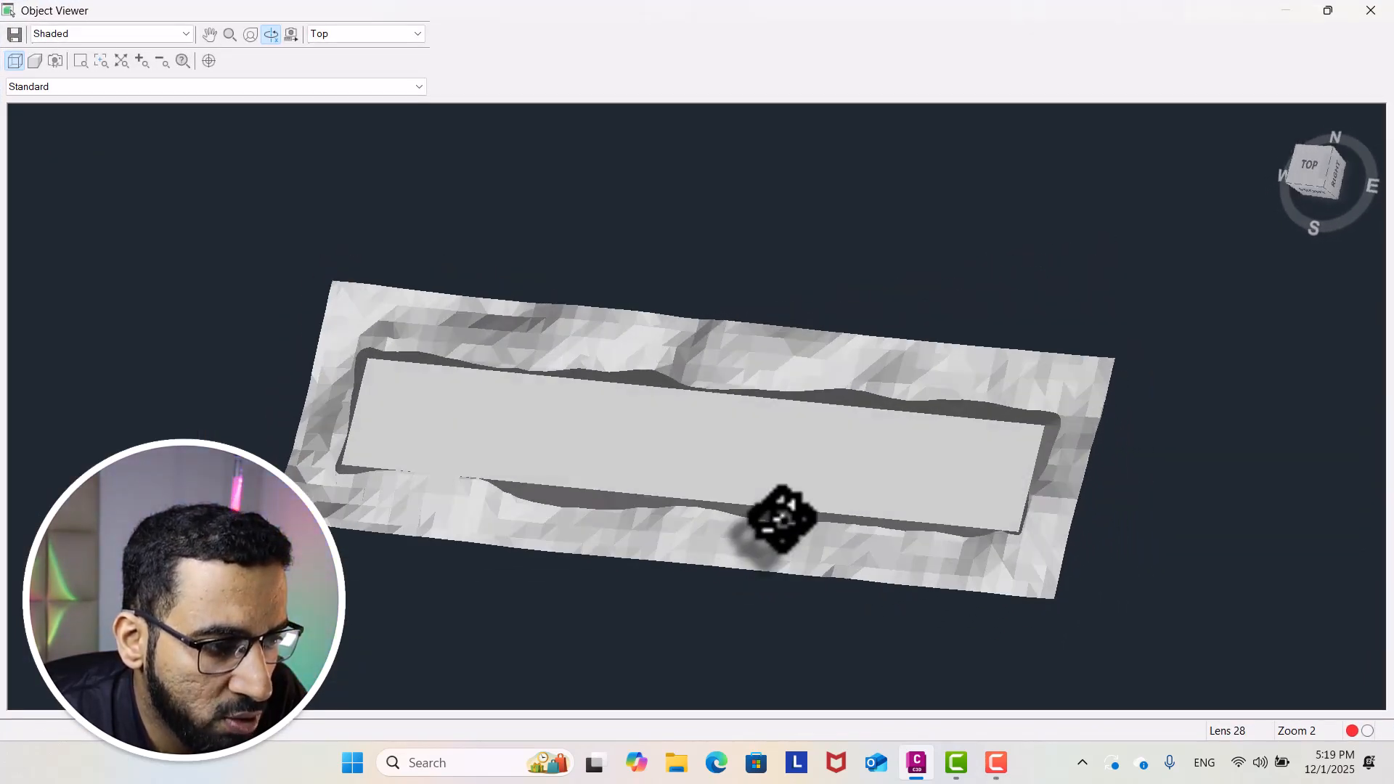
scroll(739, 520, "down", 2)
scroll(639, 512, "up", 6)
left_click_drag(619, 519, 586, 470)
scroll(586, 471, "down", 5)
scroll(603, 468, "up", 2)
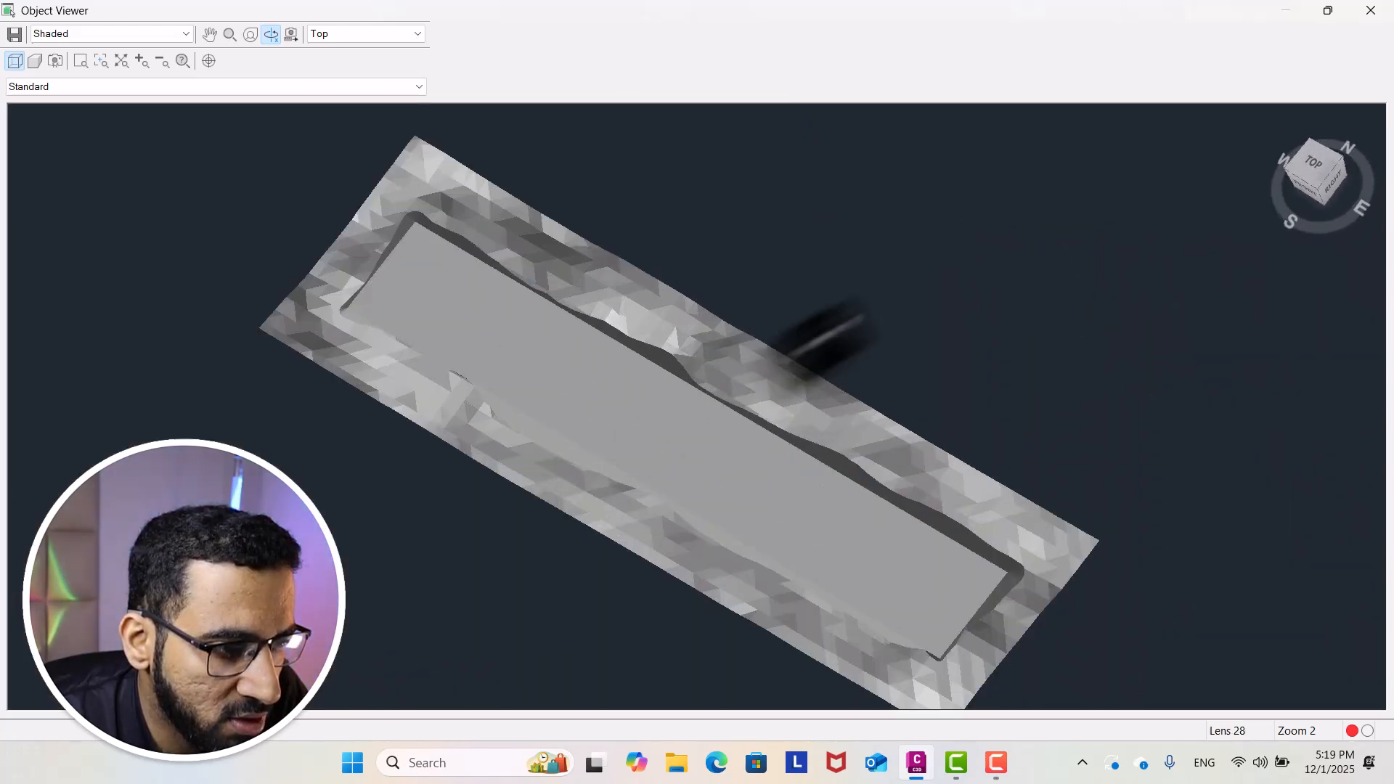
left_click(1370, 10)
scroll(625, 406, "up", 3)
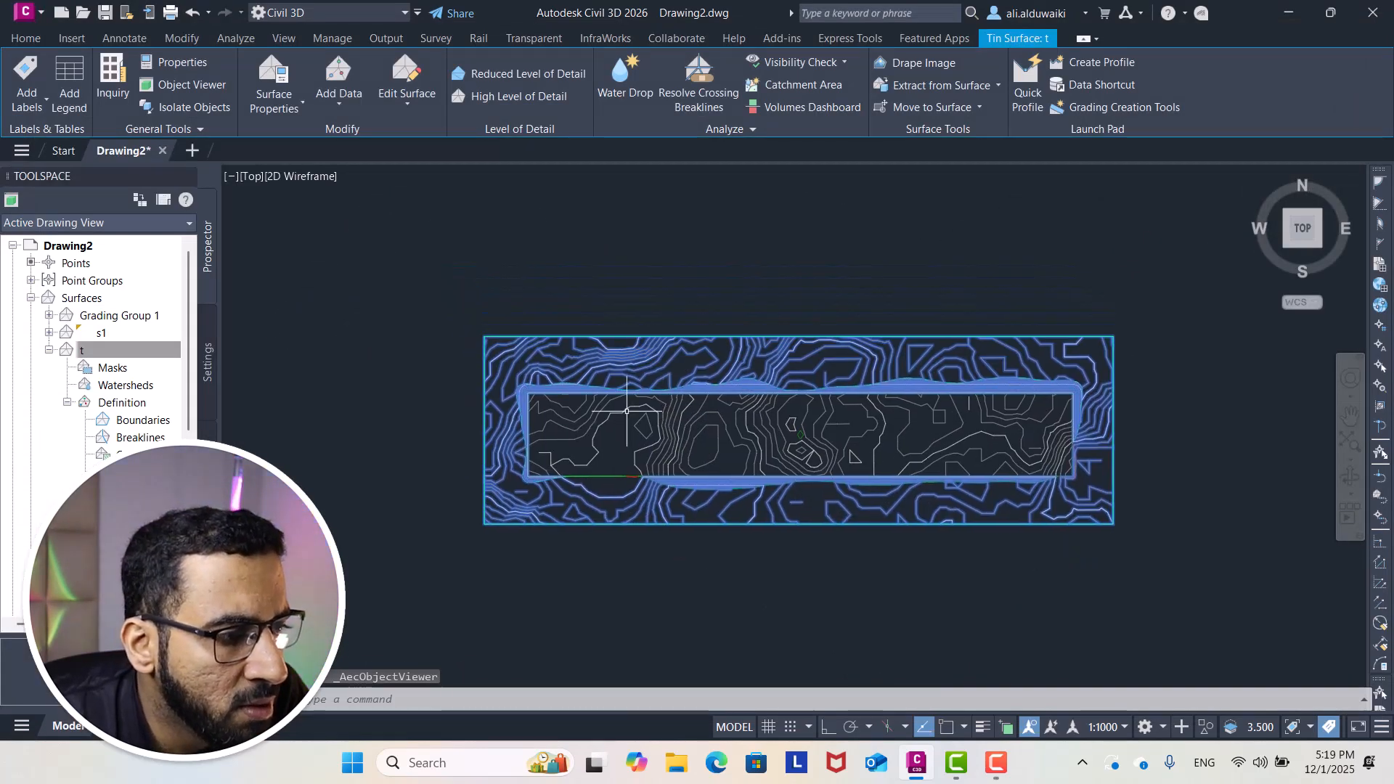
scroll(626, 433, "down", 2)
scroll(767, 476, "up", 2)
scroll(645, 402, "up", 2)
mouse_move(723, 488)
middle_mouse_down()
mouse_move(799, 447)
mouse_move(615, 458)
middle_mouse_up()
scroll(799, 447, "down", 2)
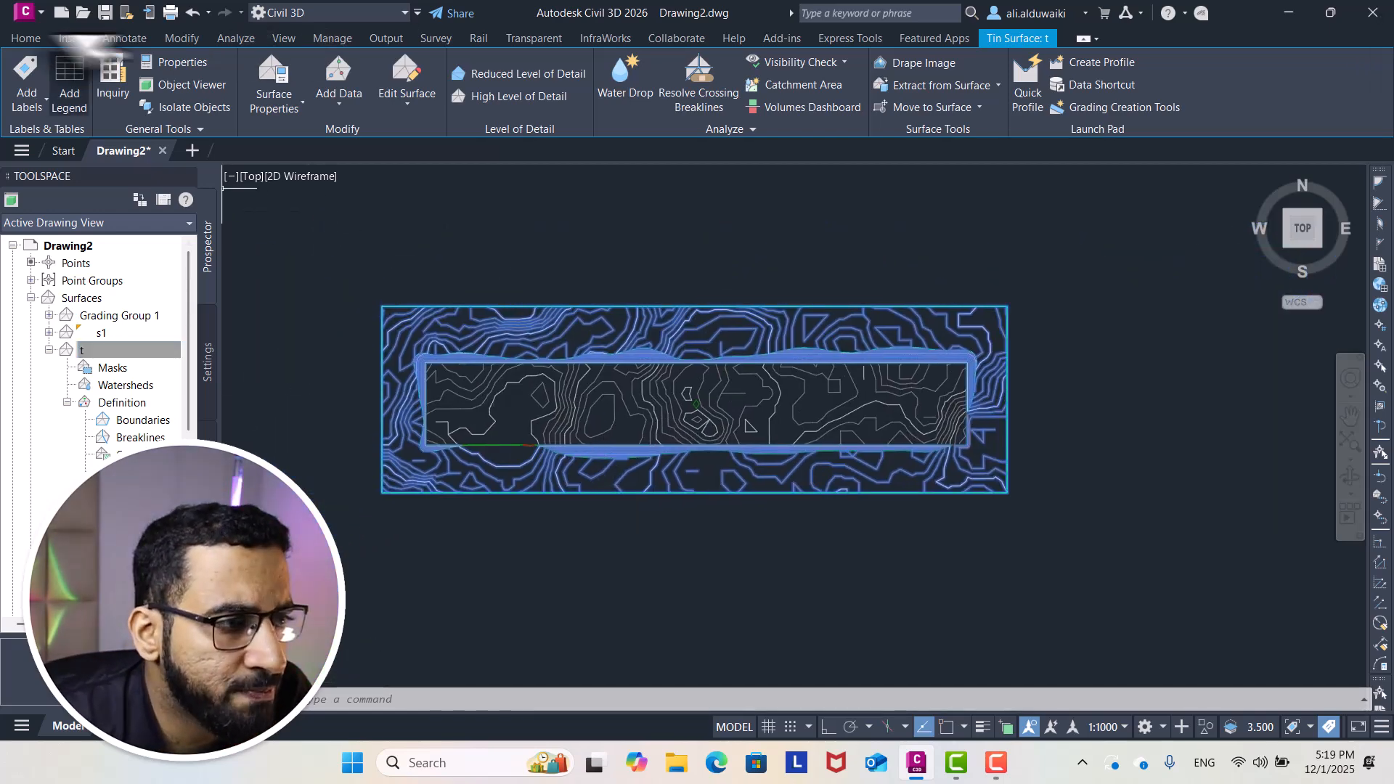
left_click(13, 38)
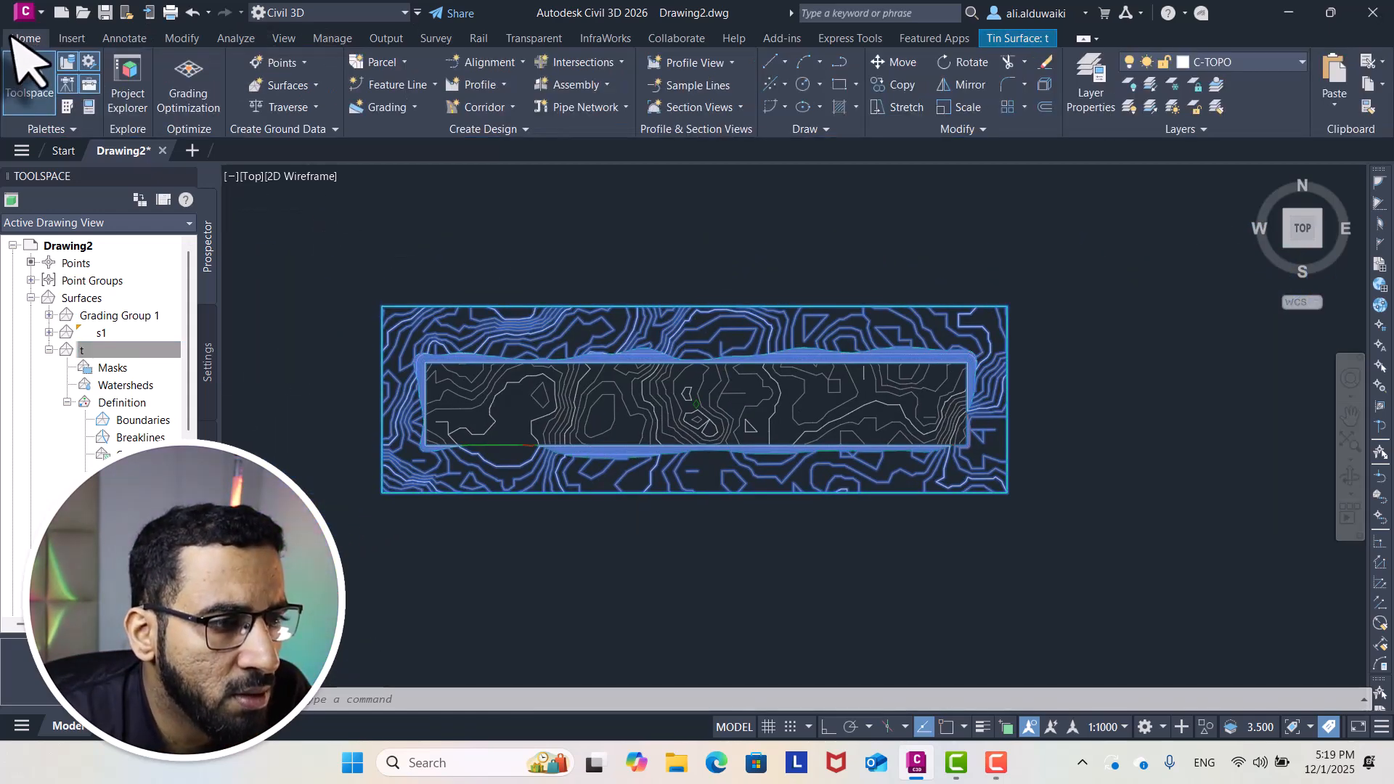
left_click(841, 63)
scroll(559, 415, "down", 2)
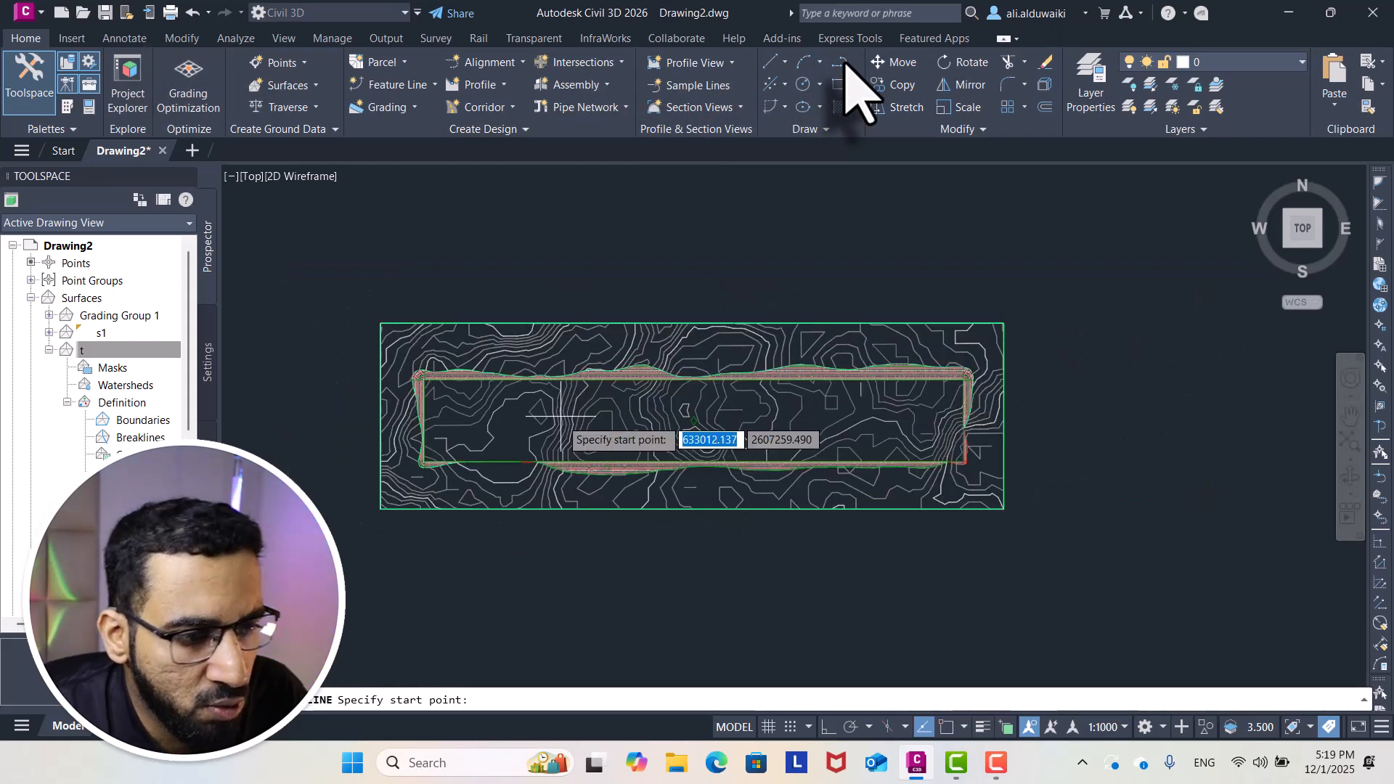
key("Escape")
left_click(840, 62)
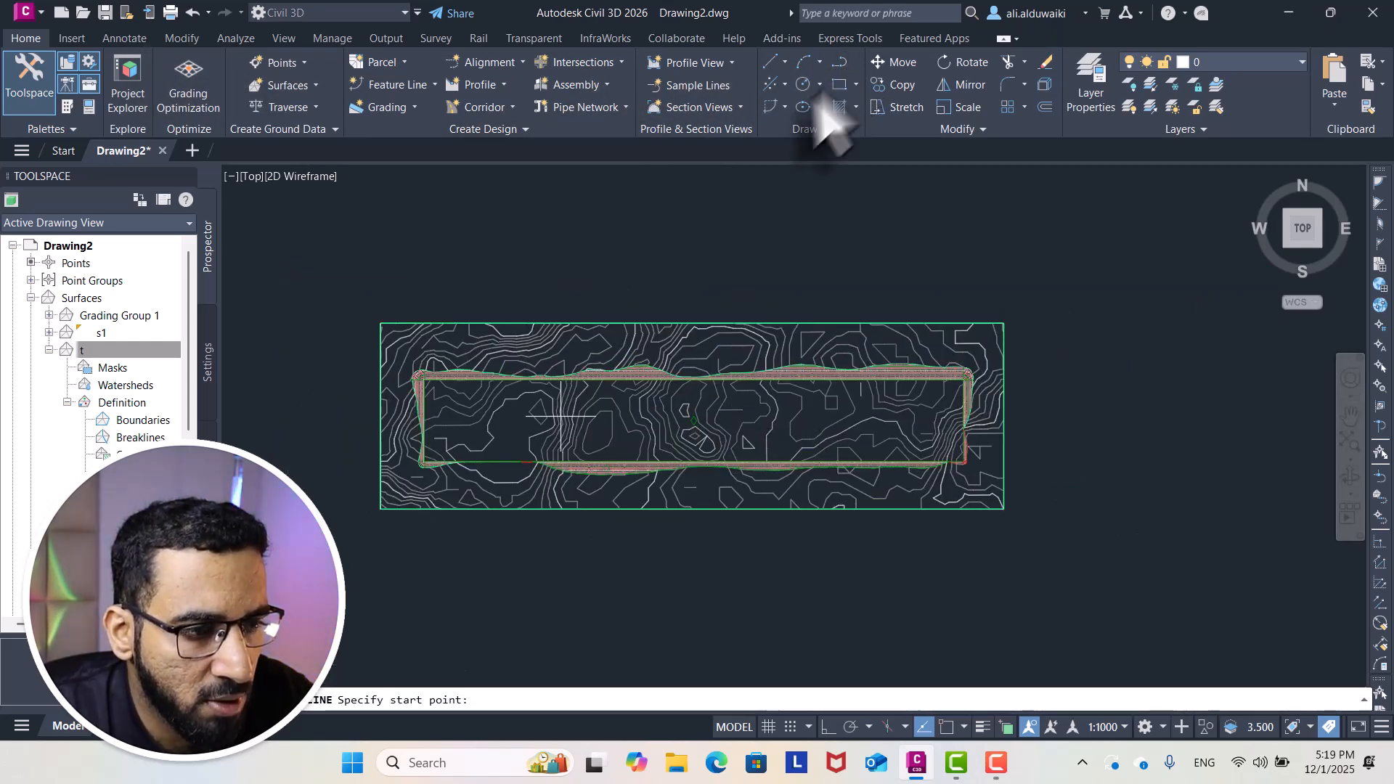
scroll(477, 403, "up", 2)
left_click(422, 441)
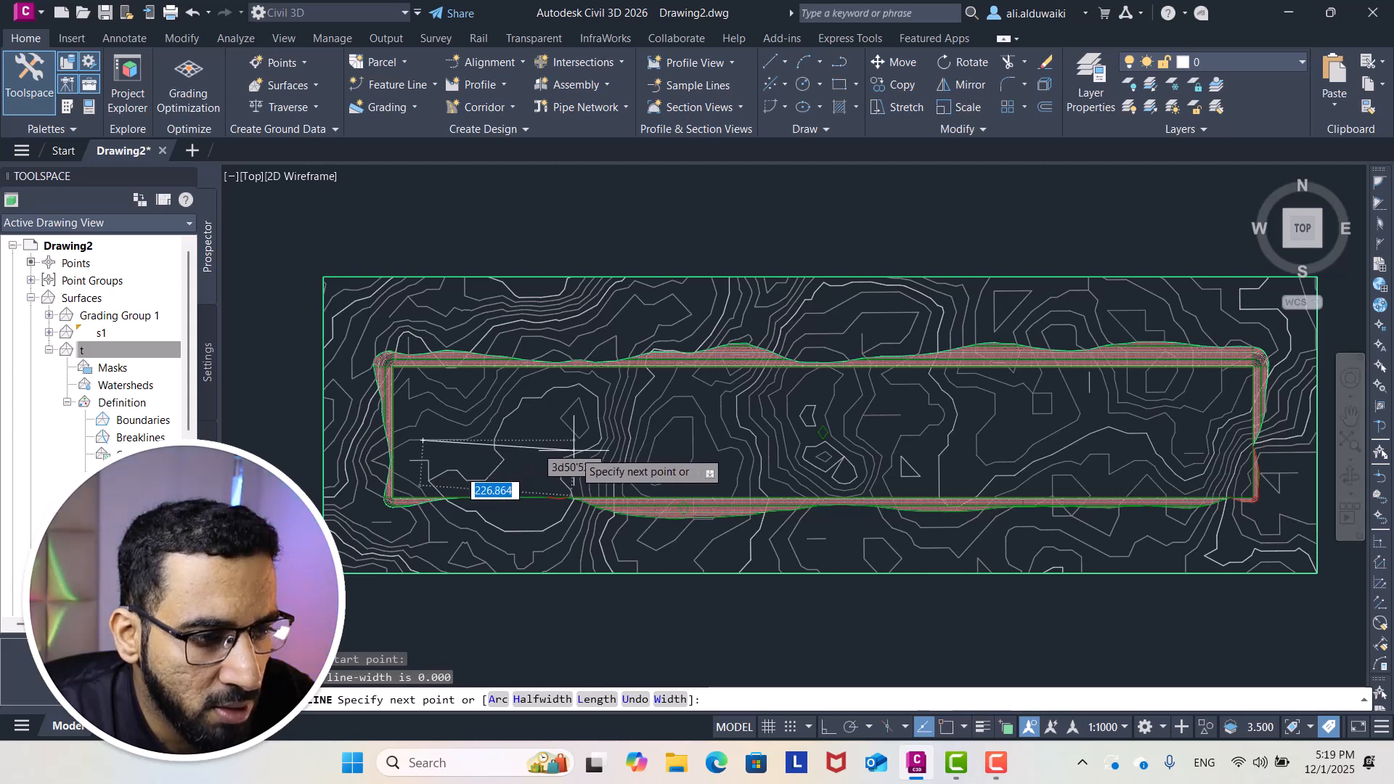
type("a")
key("Return")
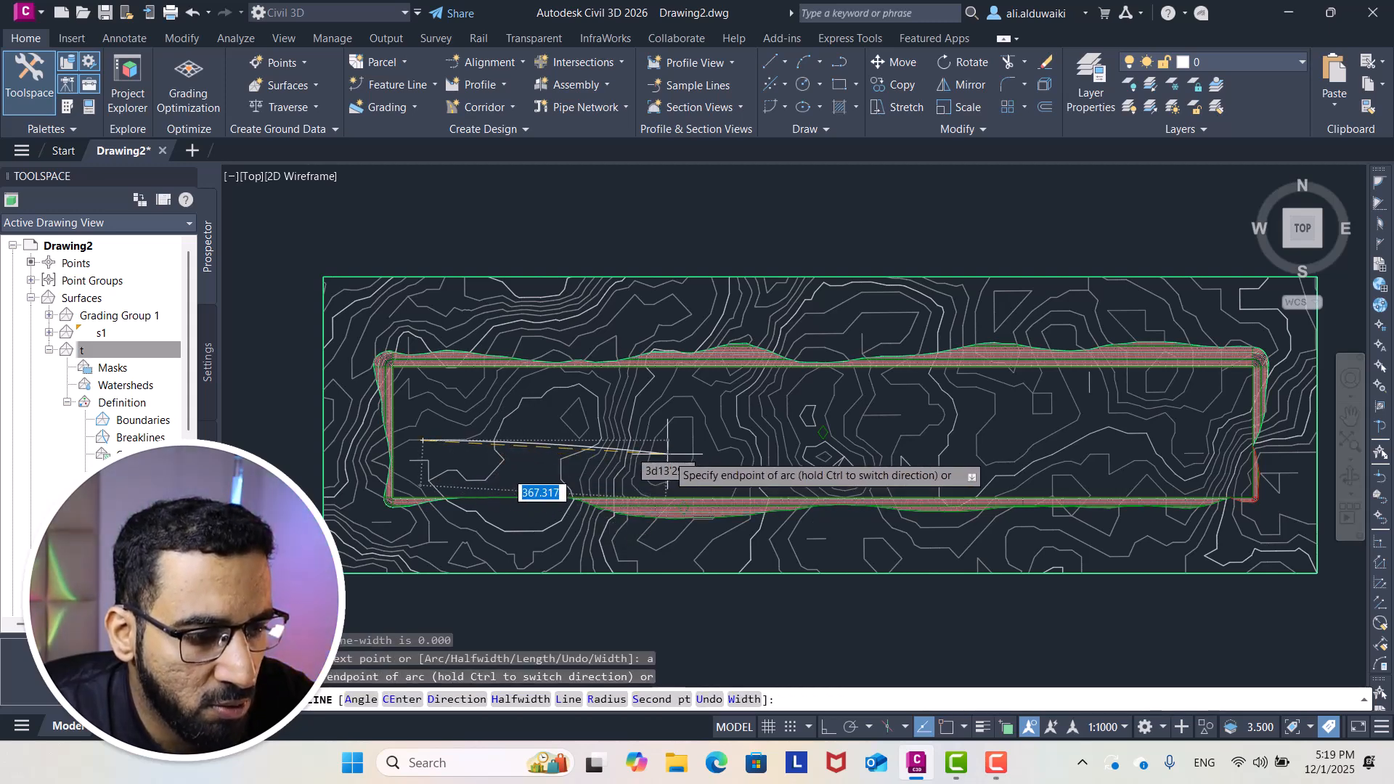
left_click(659, 699)
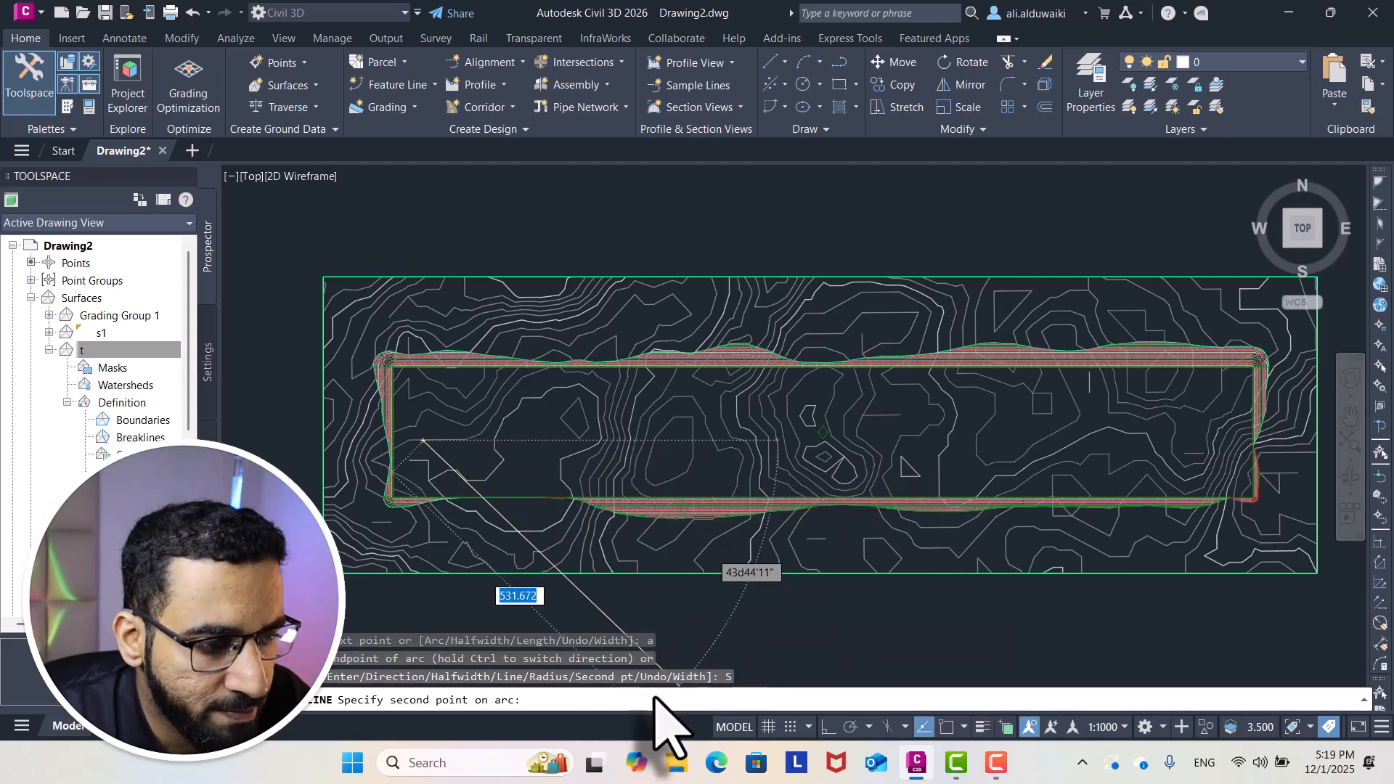
scroll(809, 519, "down", 2)
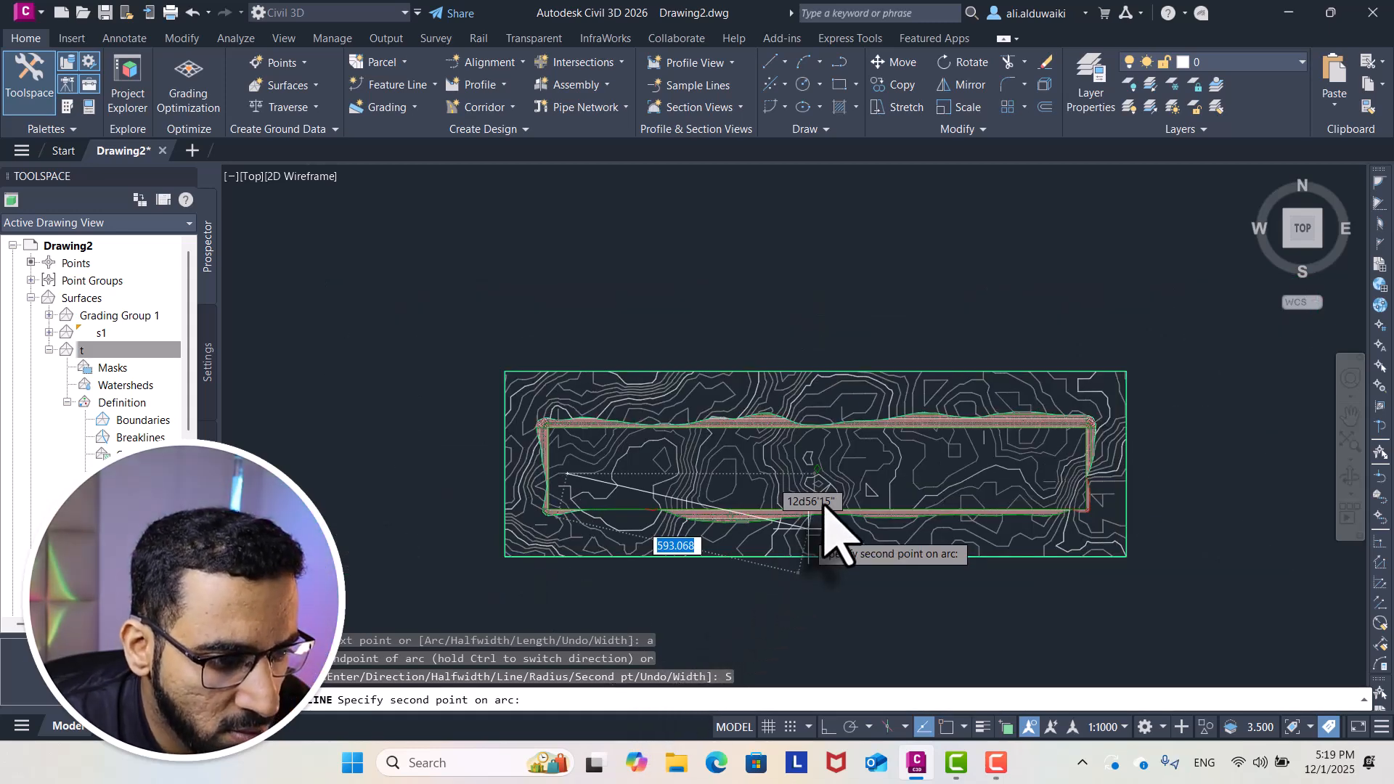
key("Escape")
key("Escape")
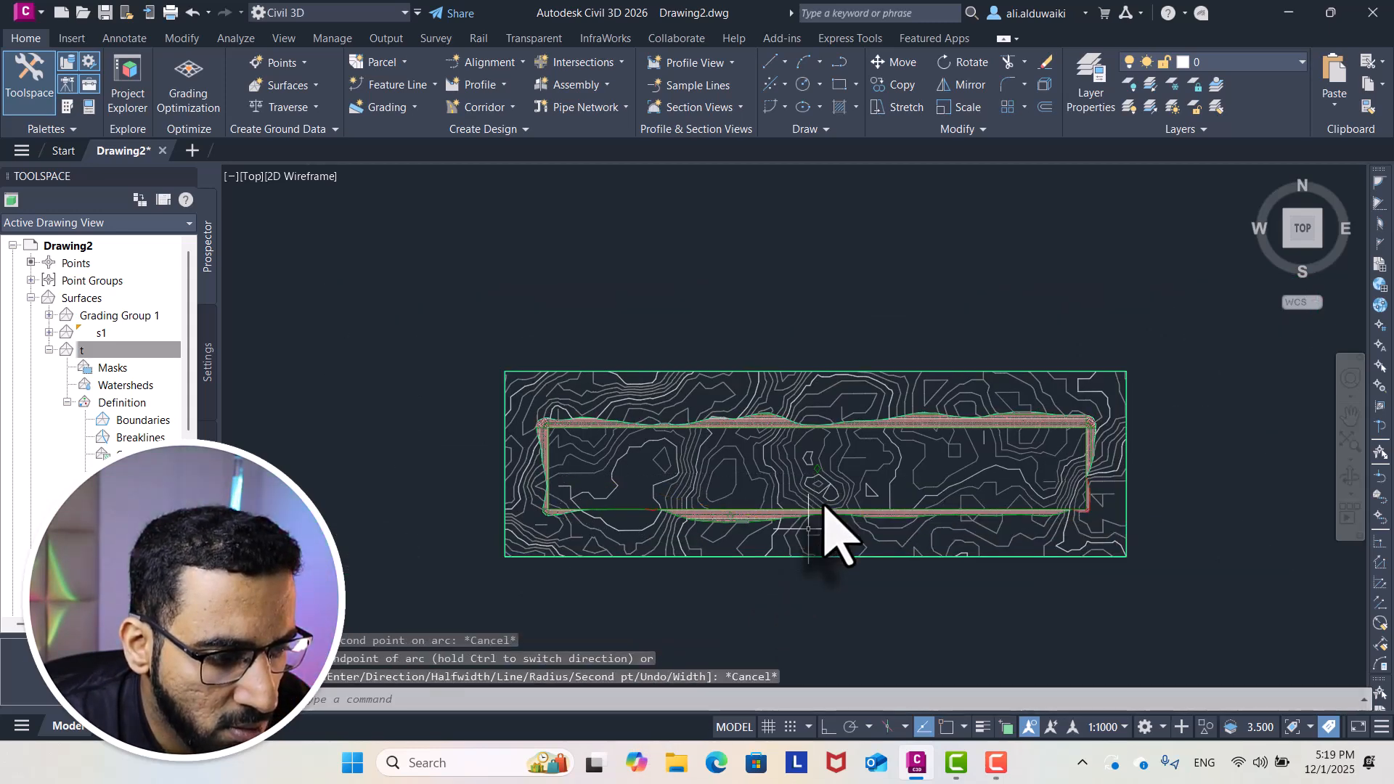
scroll(698, 588, "down", 2)
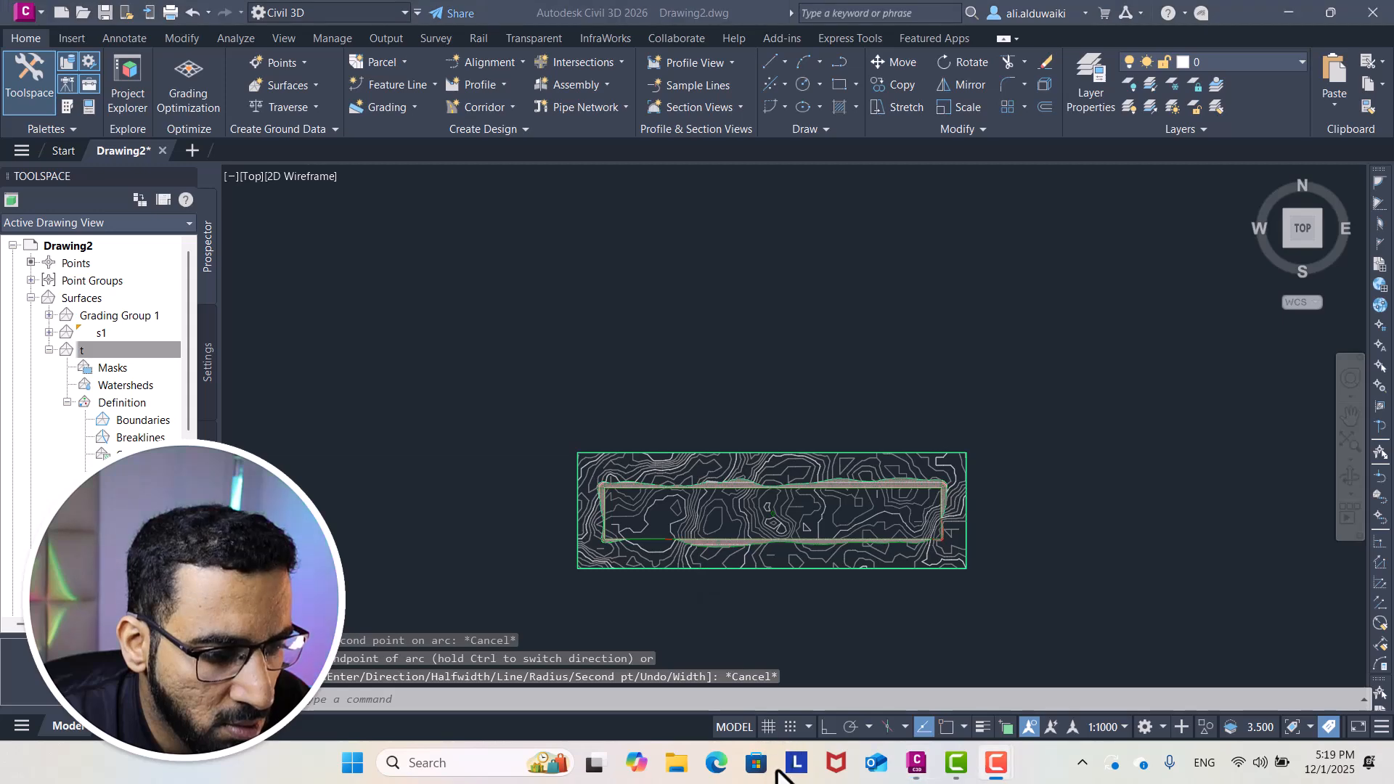
scroll(799, 544, "down", 2)
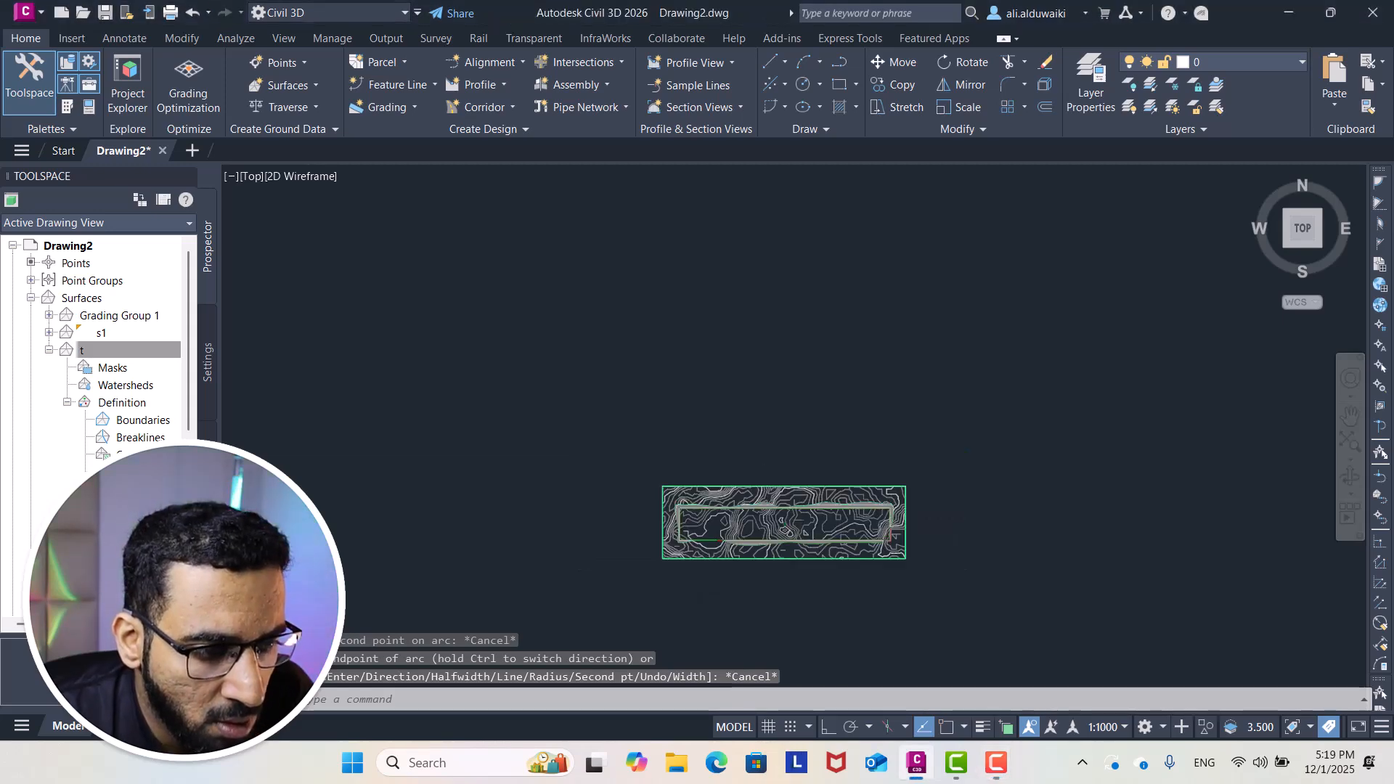
mouse_move(787, 509)
middle_mouse_down()
mouse_move(744, 369)
mouse_move(771, 396)
middle_mouse_up()
scroll(750, 379, "up", 4)
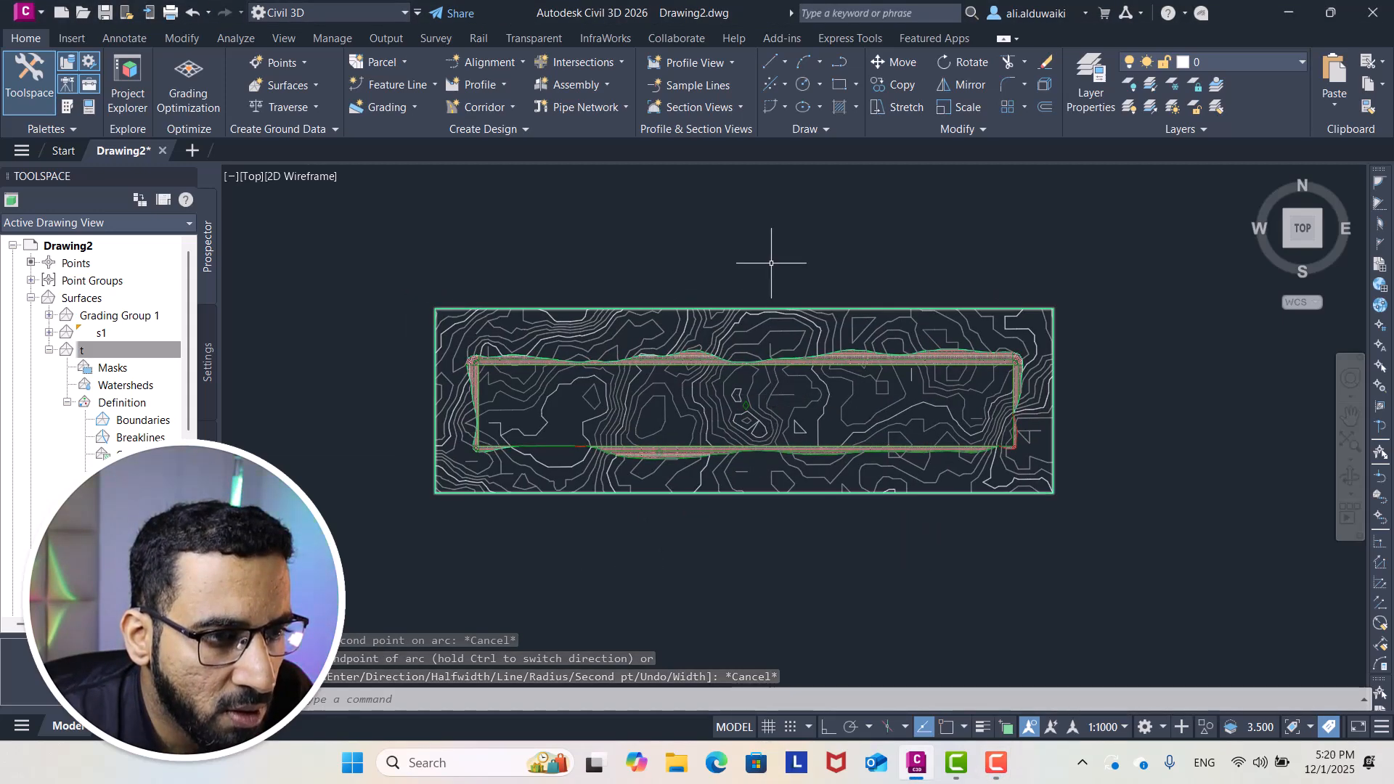
scroll(799, 311, "up", 3)
scroll(831, 234, "down", 1)
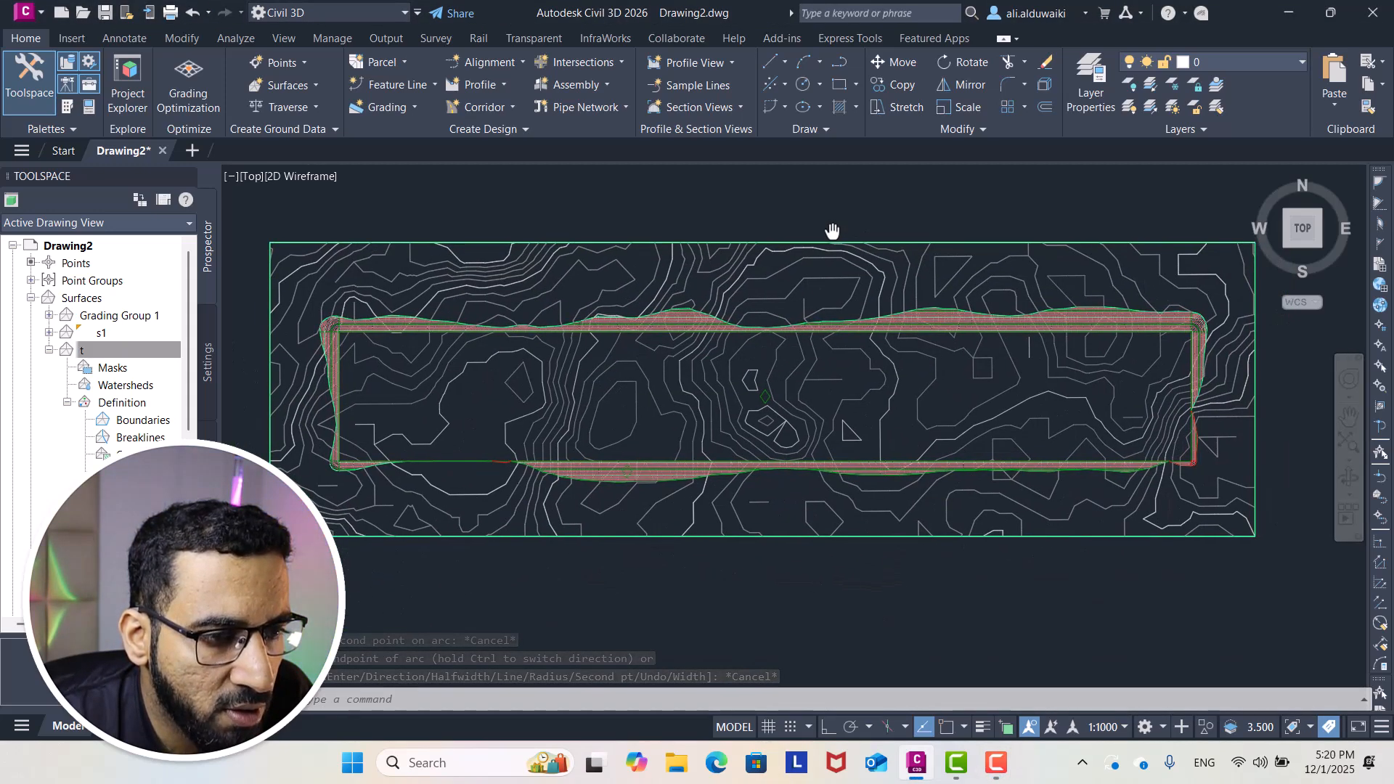
left_click(839, 64)
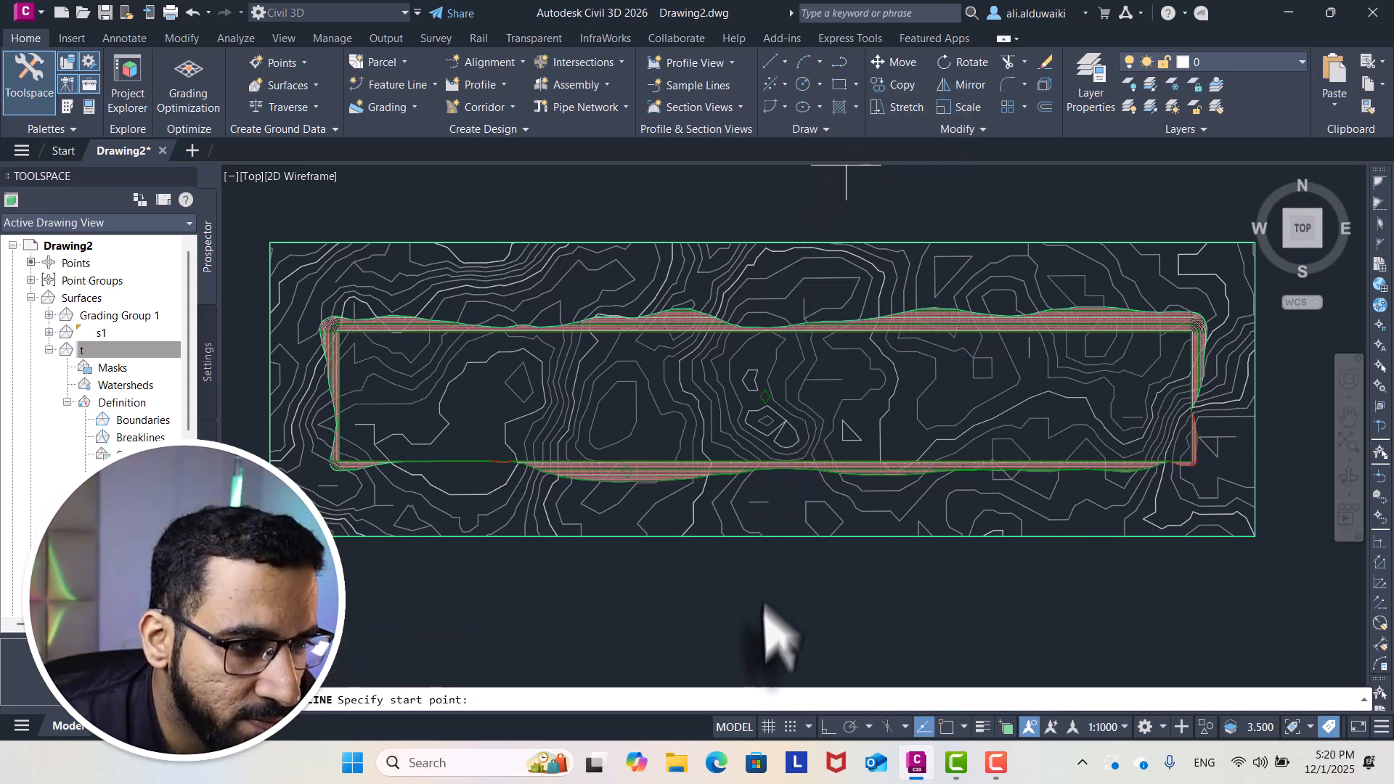
left_click(730, 602)
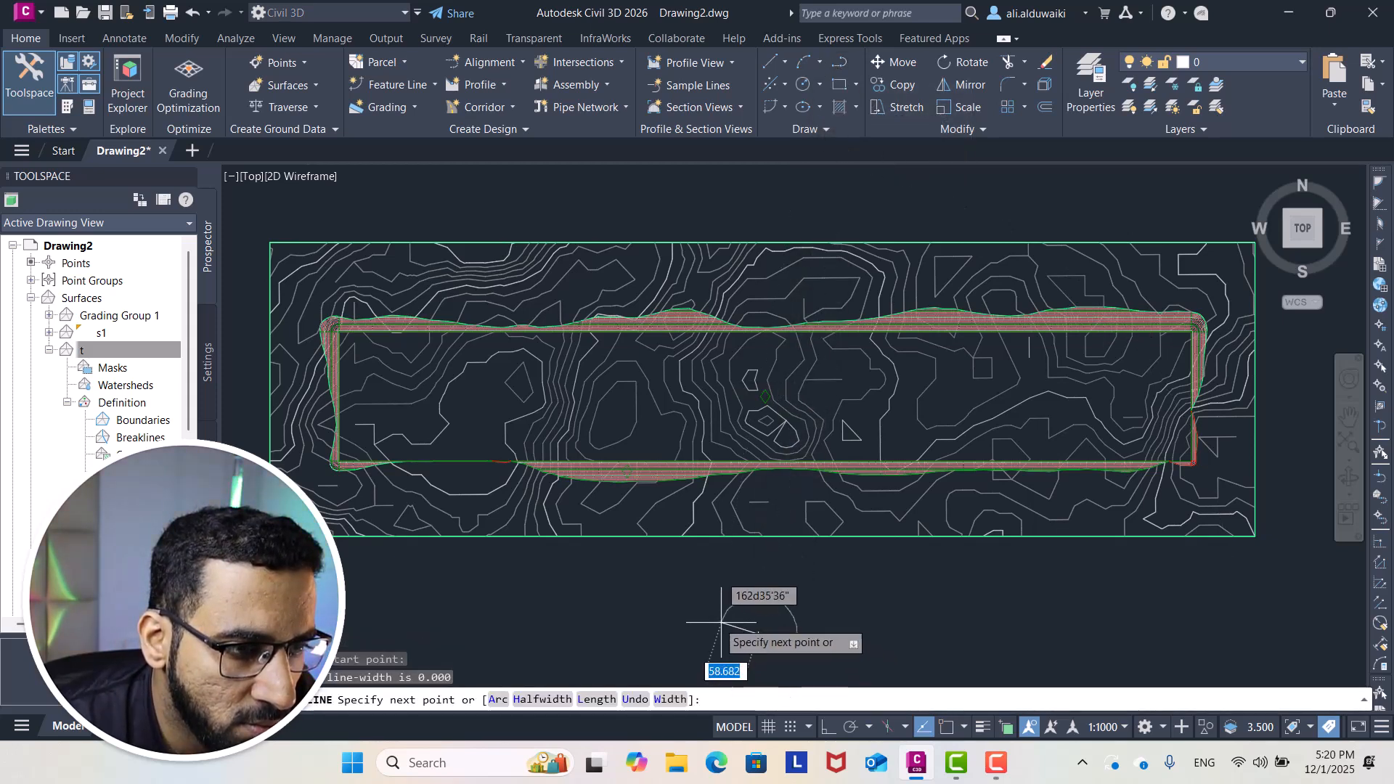
key("Escape")
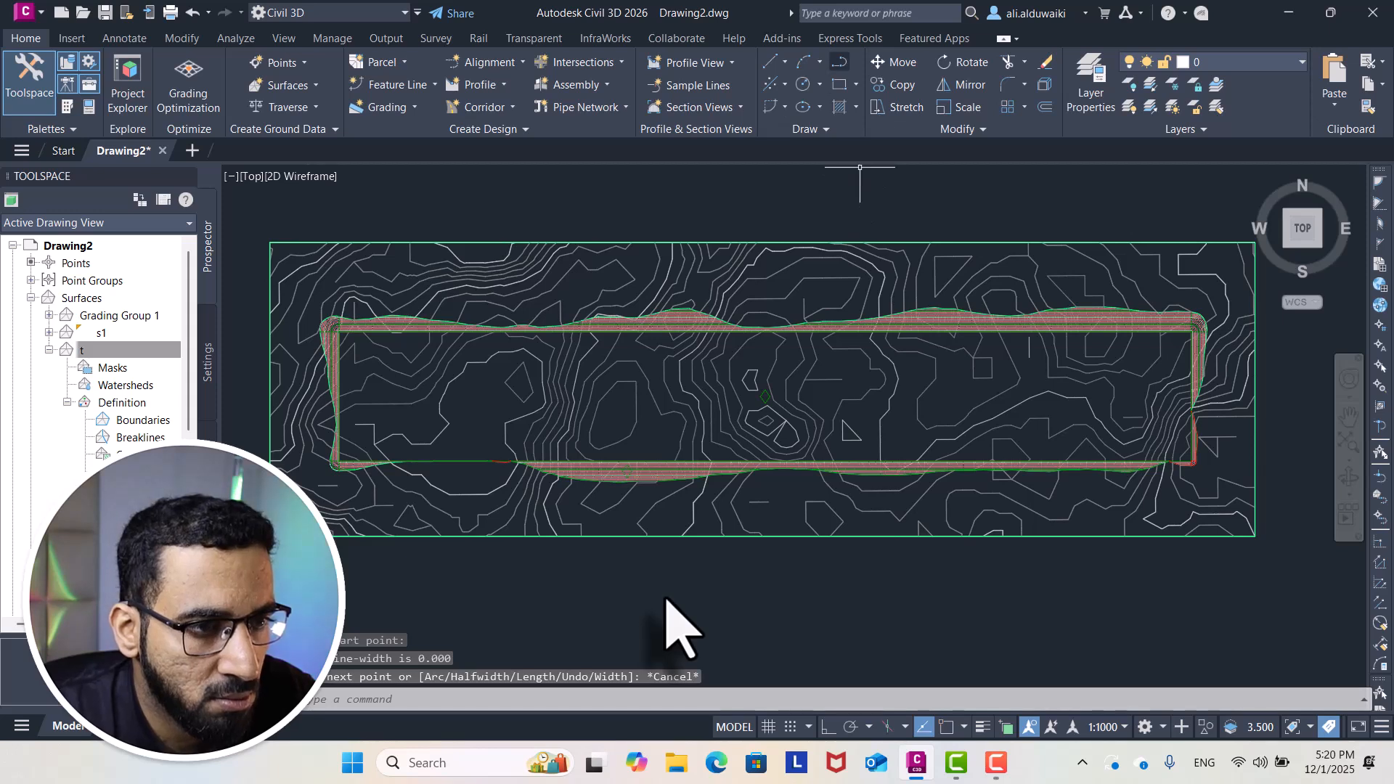
Turn off Object Snap Tracking and start a polyline inside the graded platform near its west end
left_click(923, 727)
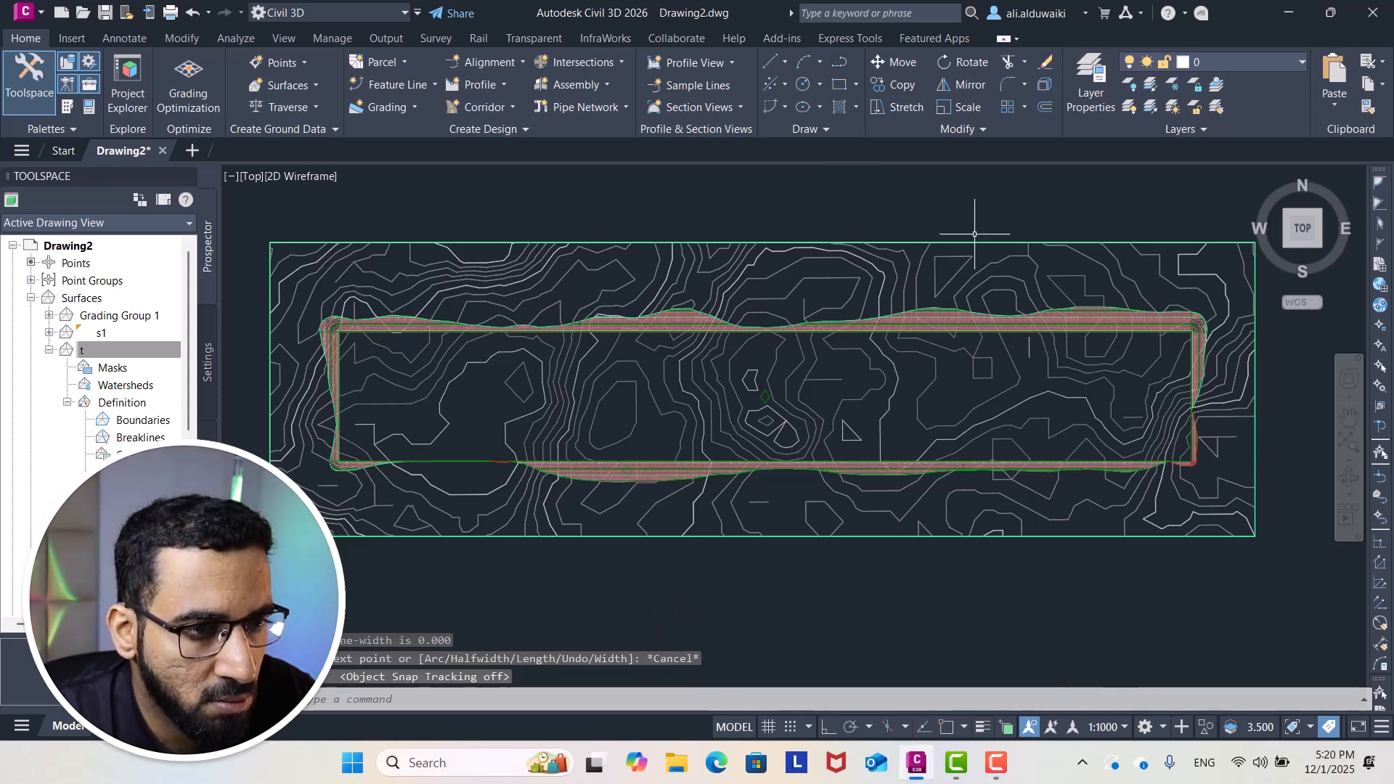
left_click(843, 64)
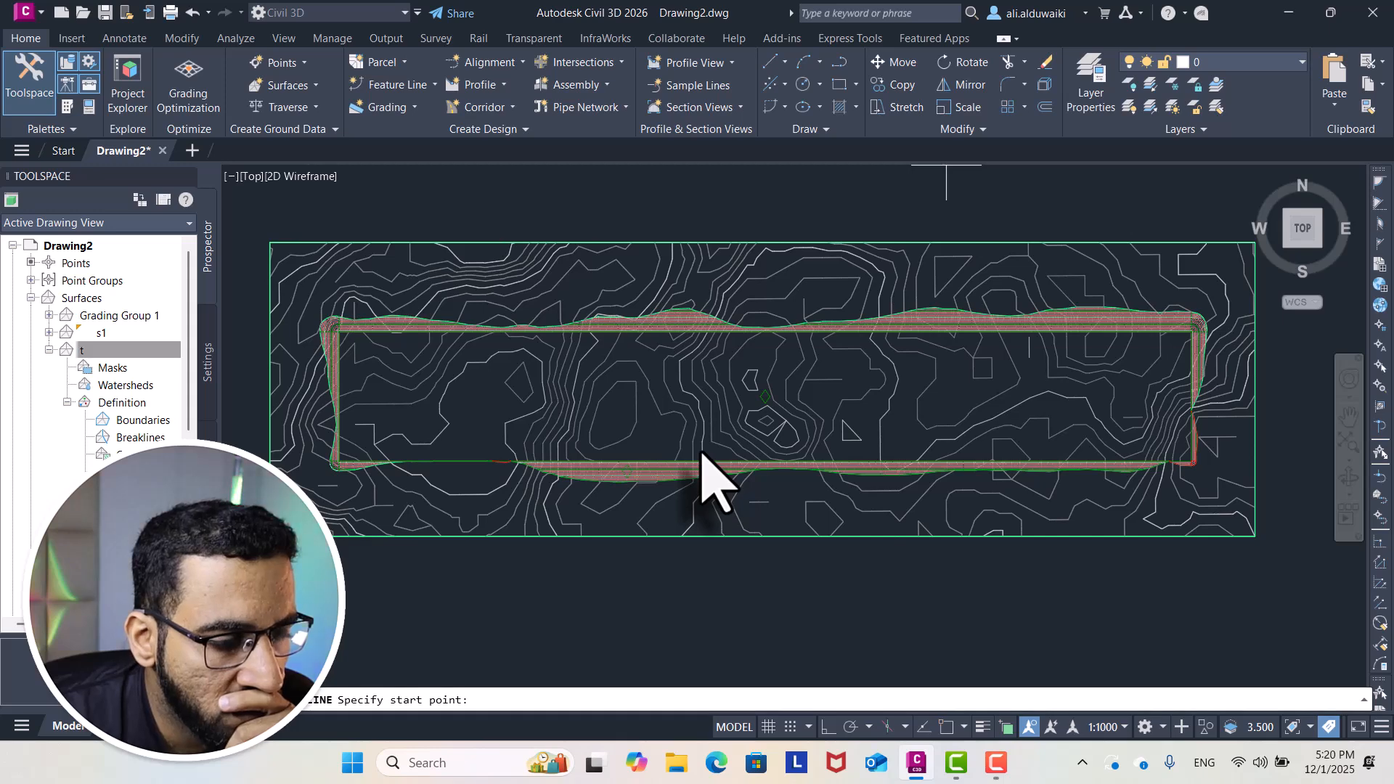
scroll(753, 585, "down", 2)
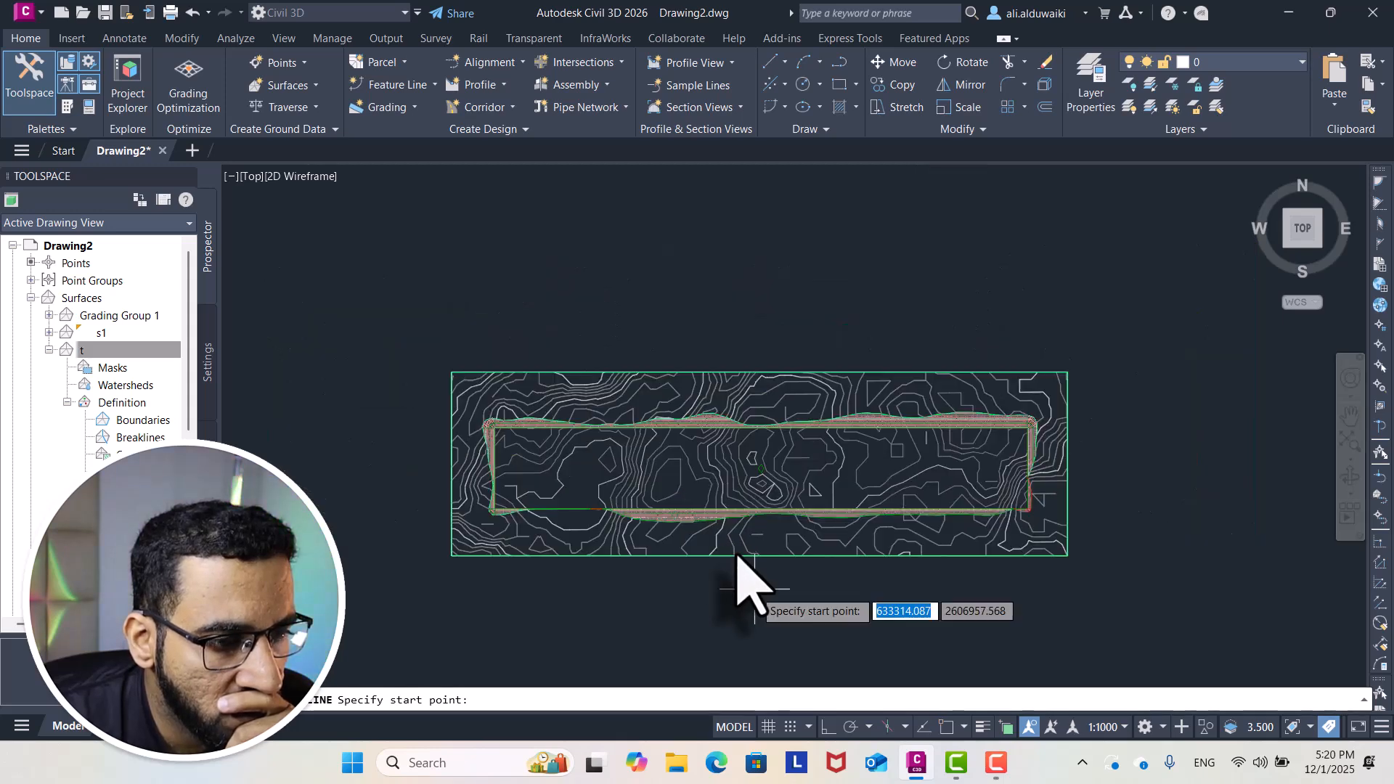
scroll(822, 390, "up", 1)
scroll(986, 480, "down", 1)
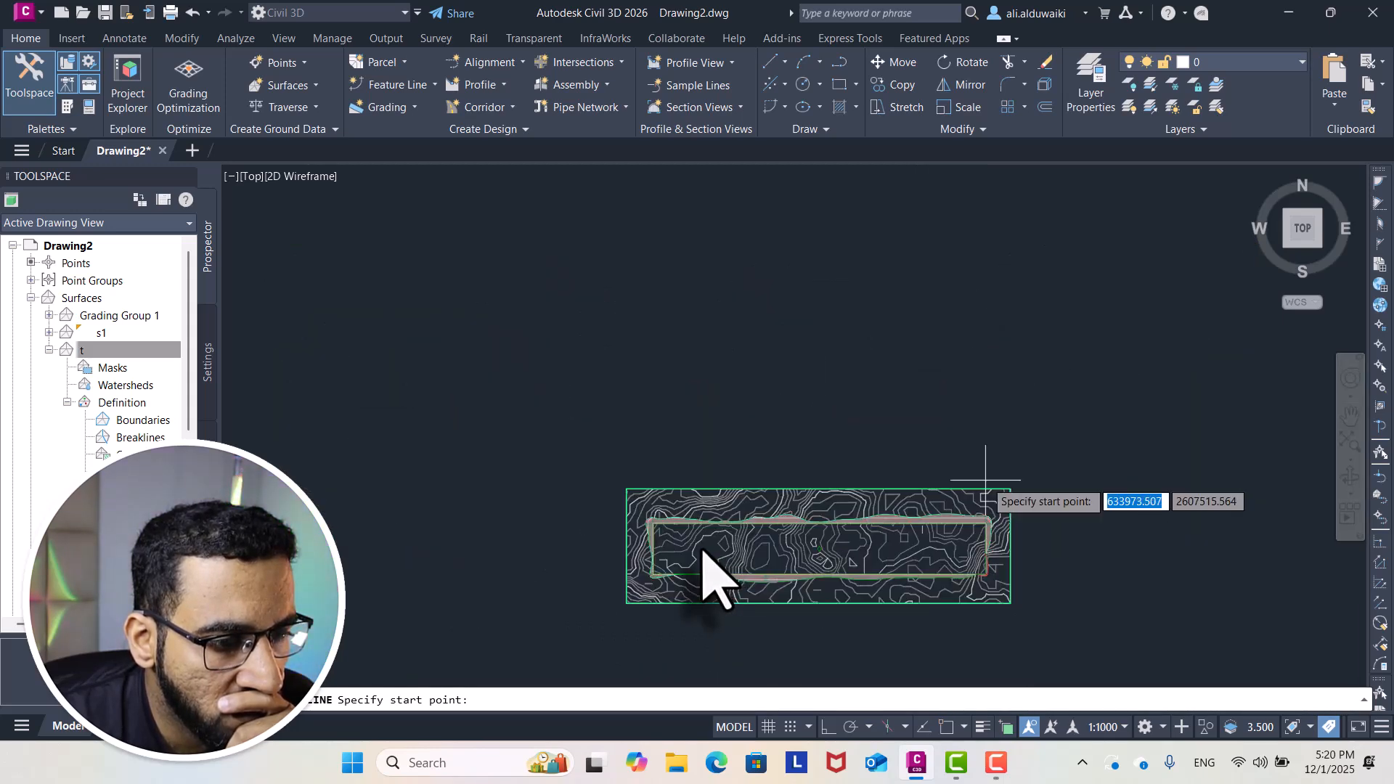
scroll(694, 543, "up", 3)
left_click(657, 554)
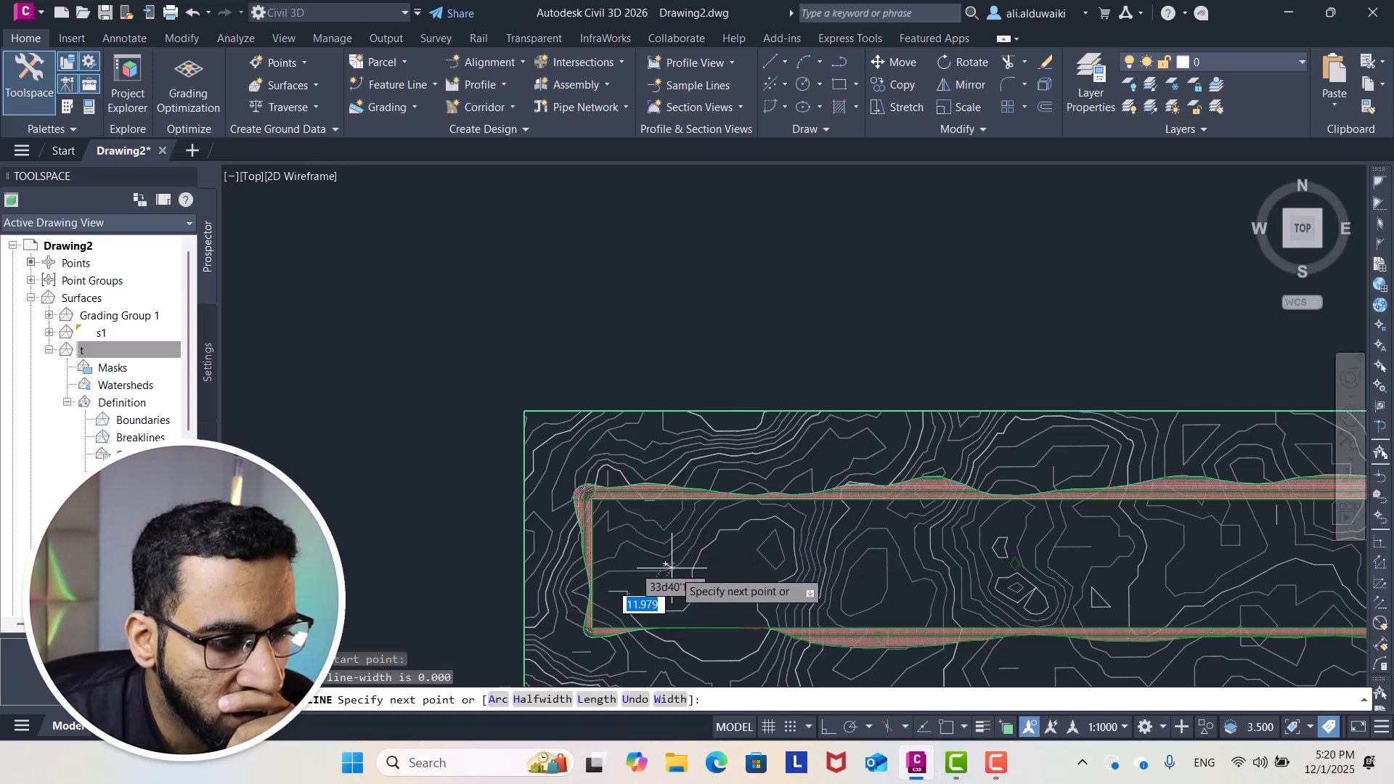
Draw the polyline's first arc with the Second pt option, sagging south and ending east of the platform's middle
scroll(722, 556, "up", 3)
type("s")
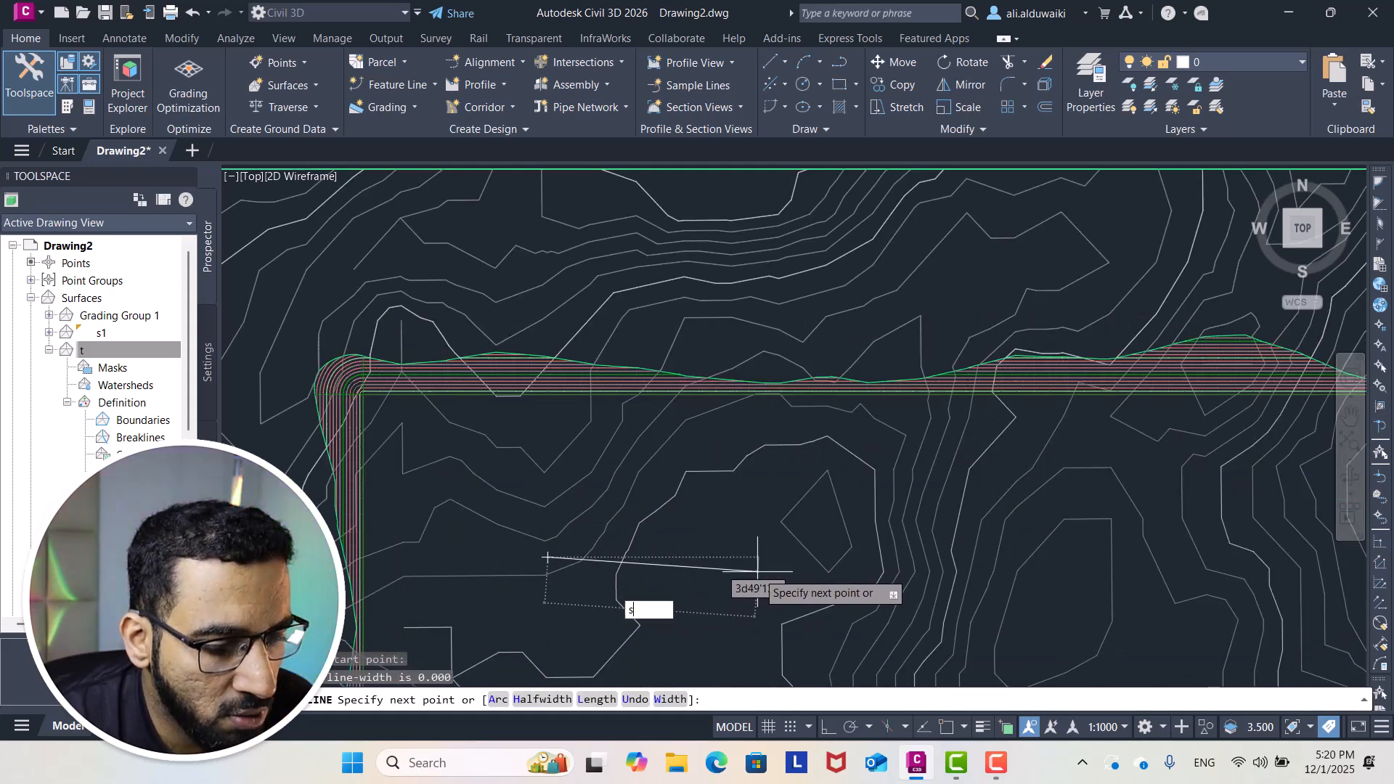
type("a")
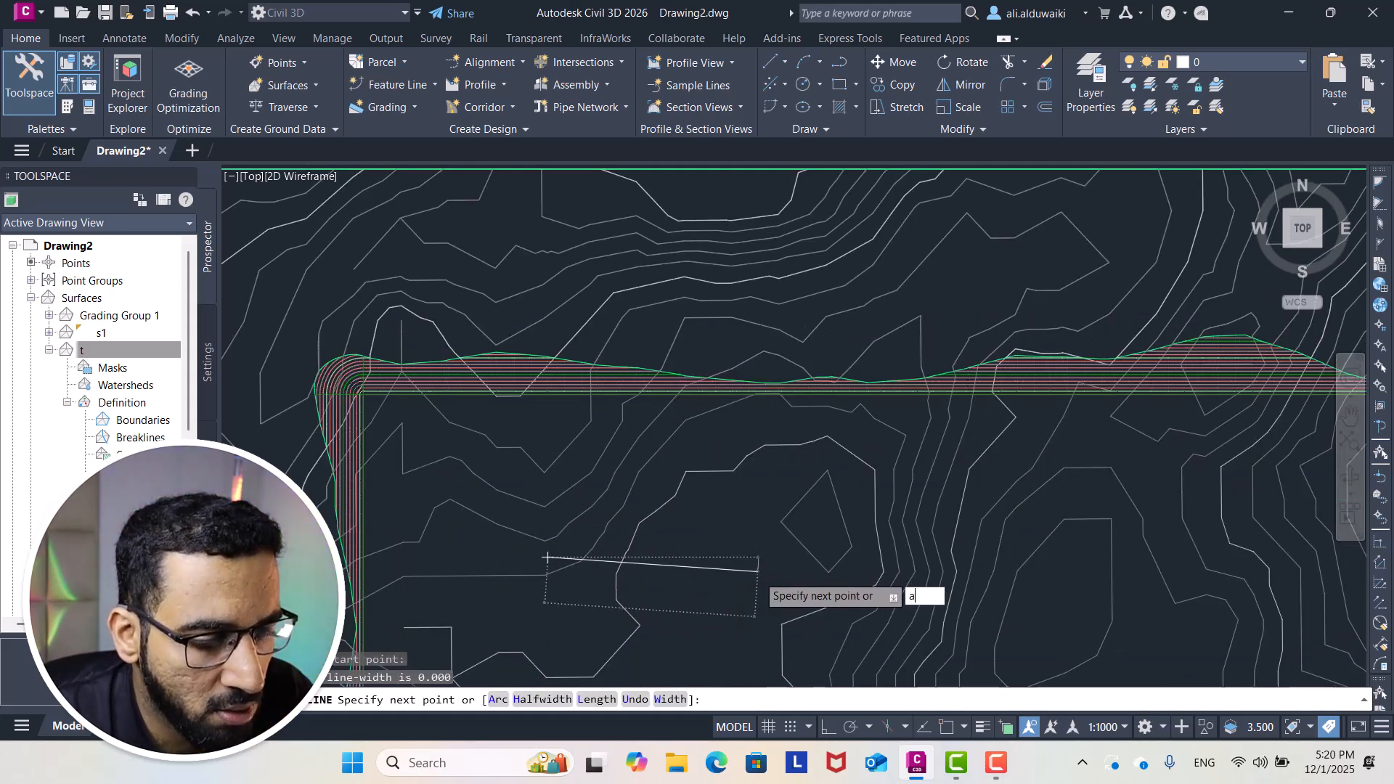
key("Return")
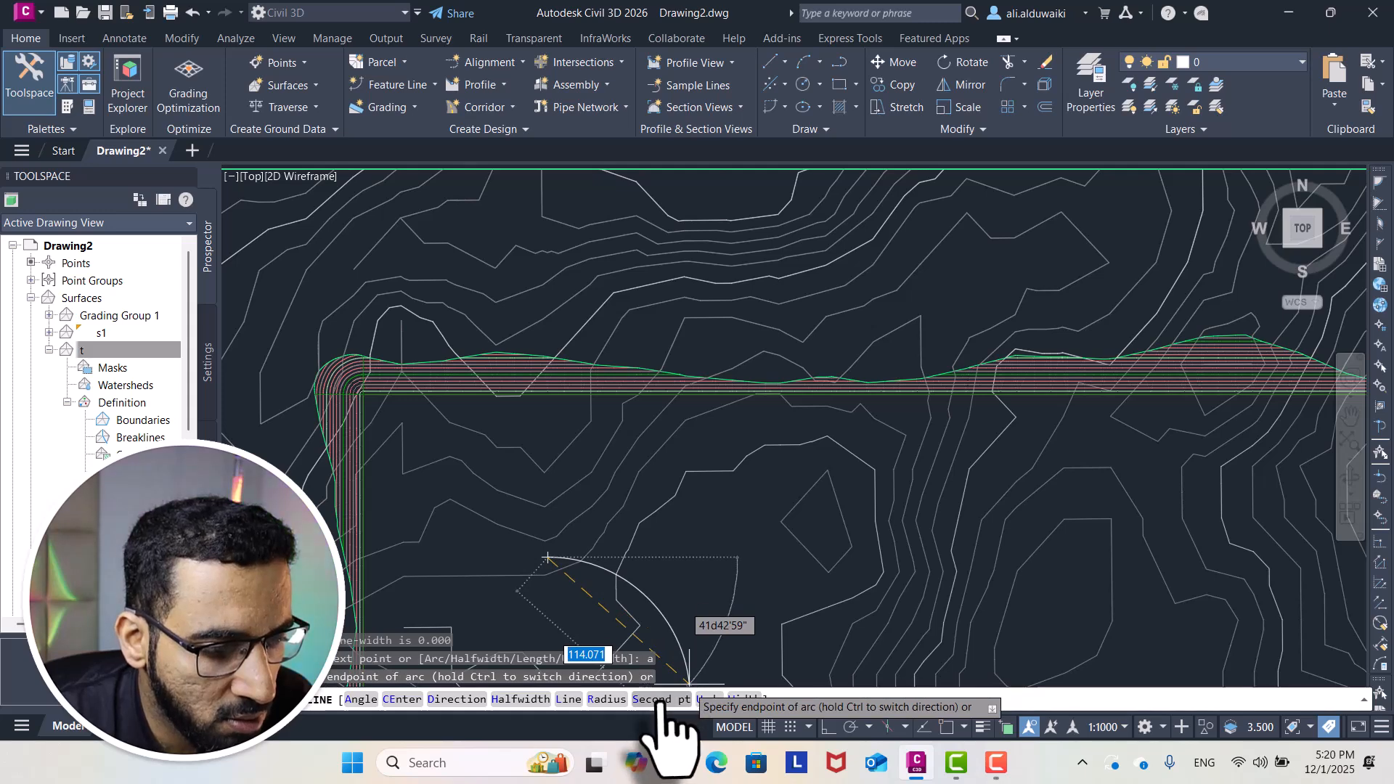
type("S")
key("Return")
scroll(698, 653, "down", 2)
scroll(724, 419, "up", 1)
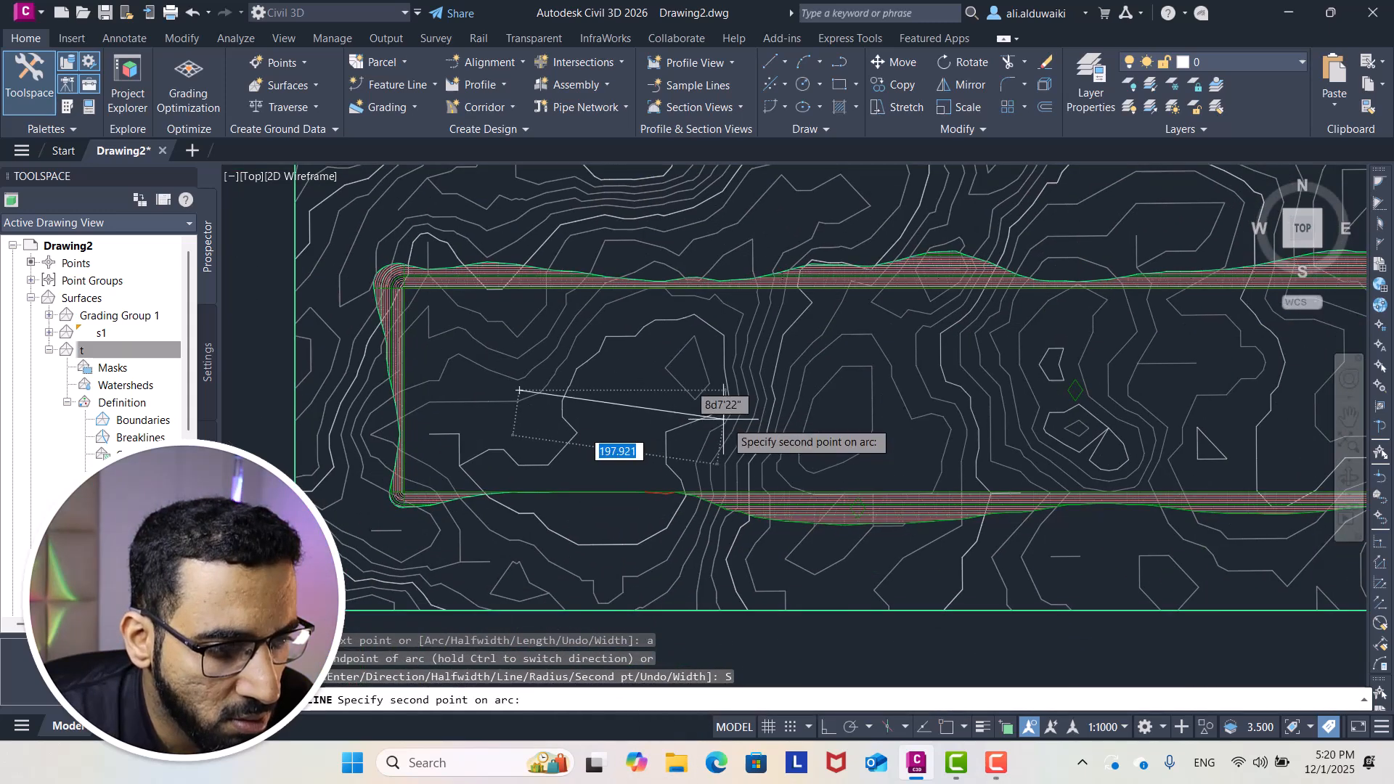
left_click(810, 431)
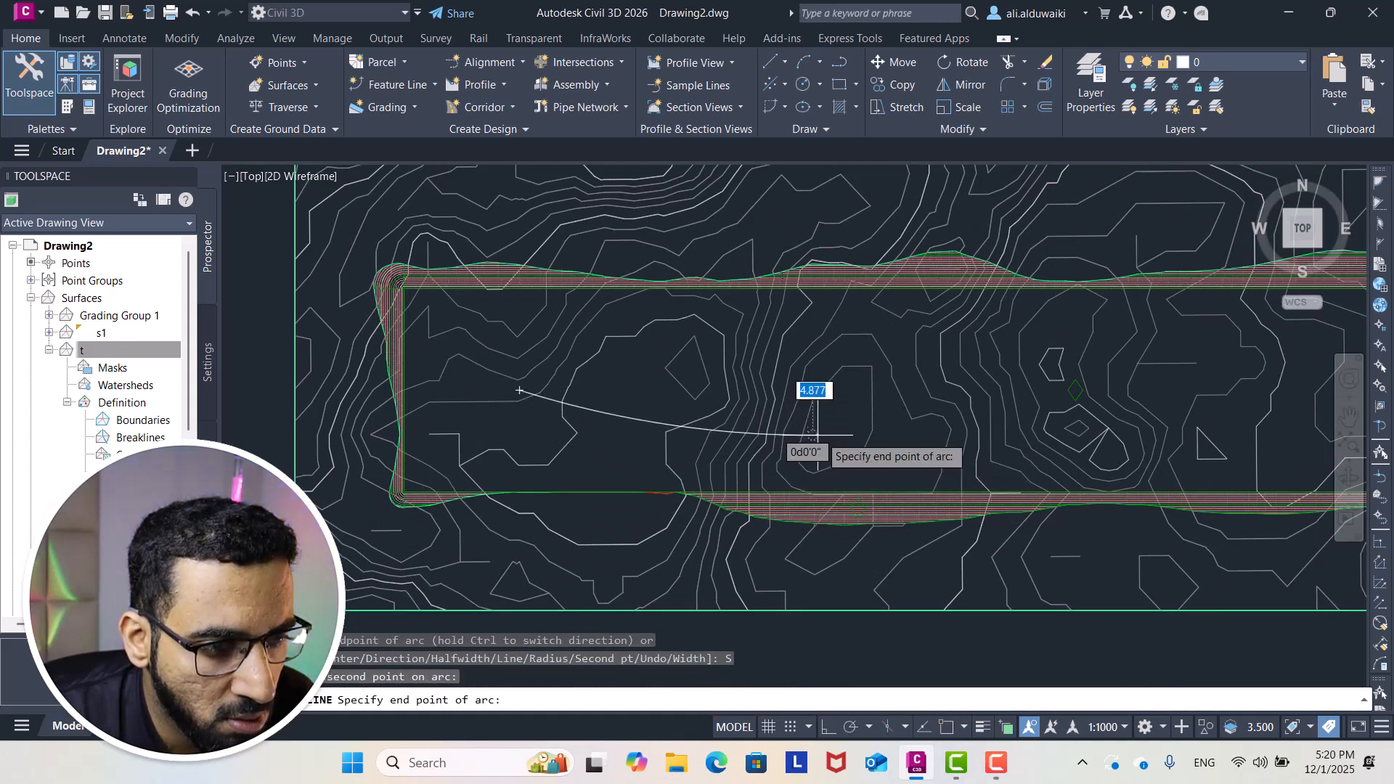
scroll(813, 428, "down", 2)
scroll(835, 386, "up", 1)
middle_click_drag(834, 386, 815, 381)
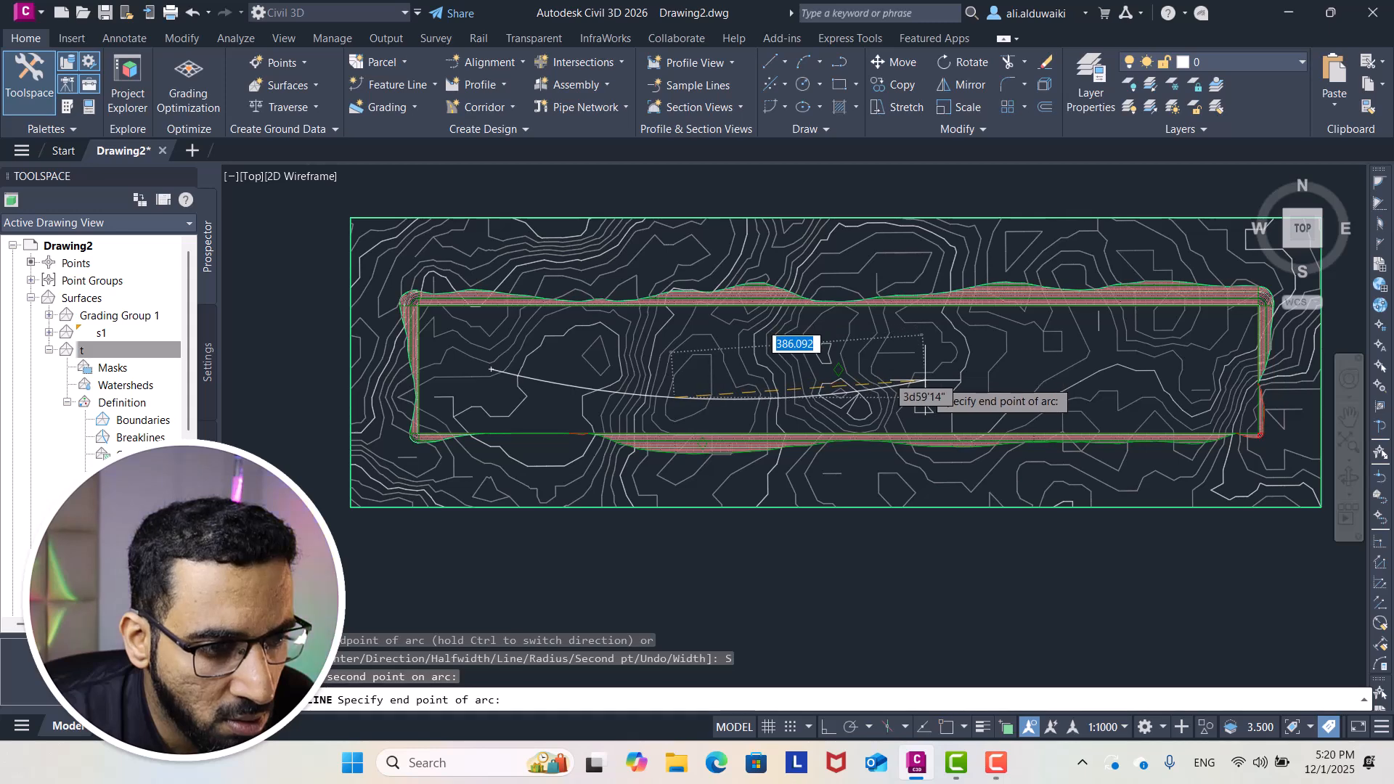
left_click(919, 380)
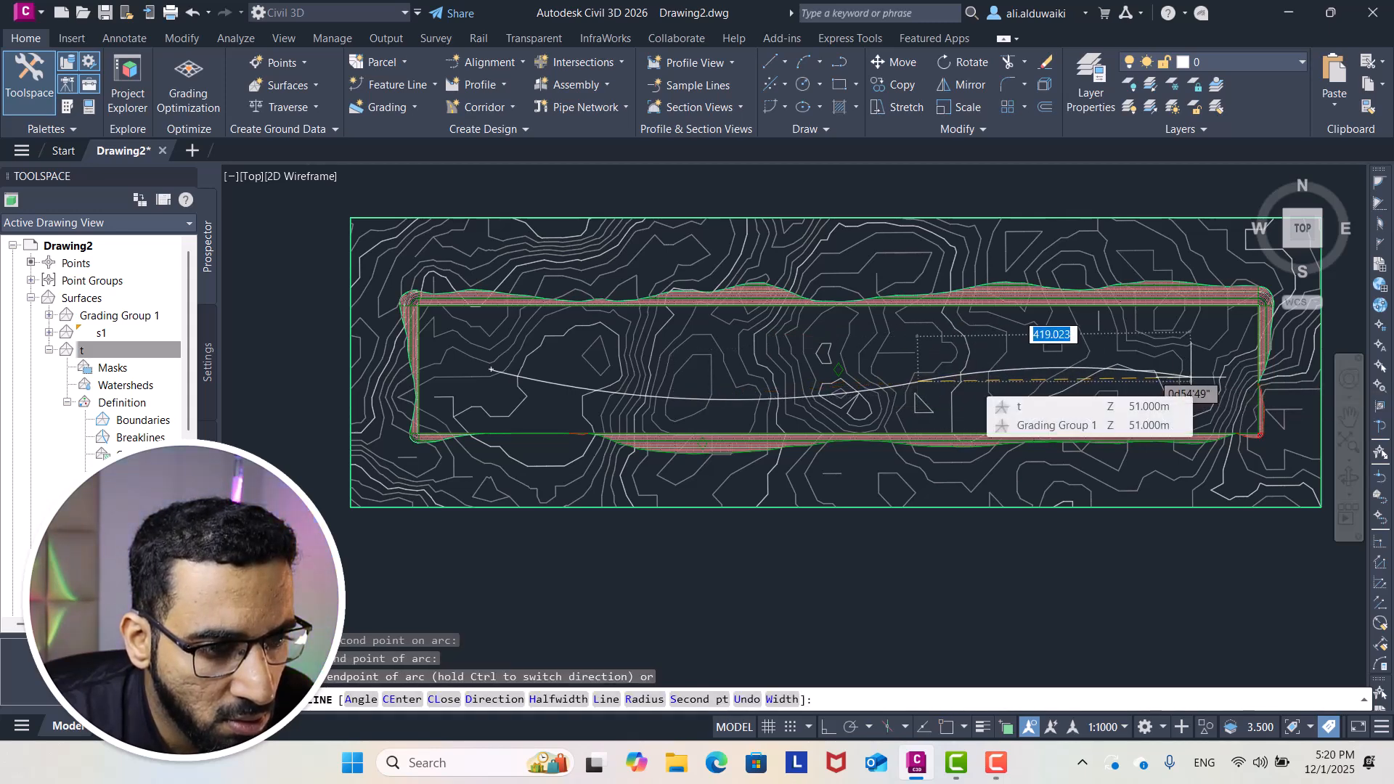
Continue the polyline with an opposite-curving arc to near the platform's east end and finish it
key("Escape")
key("Escape")
middle_click_drag(1024, 401, 1079, 379)
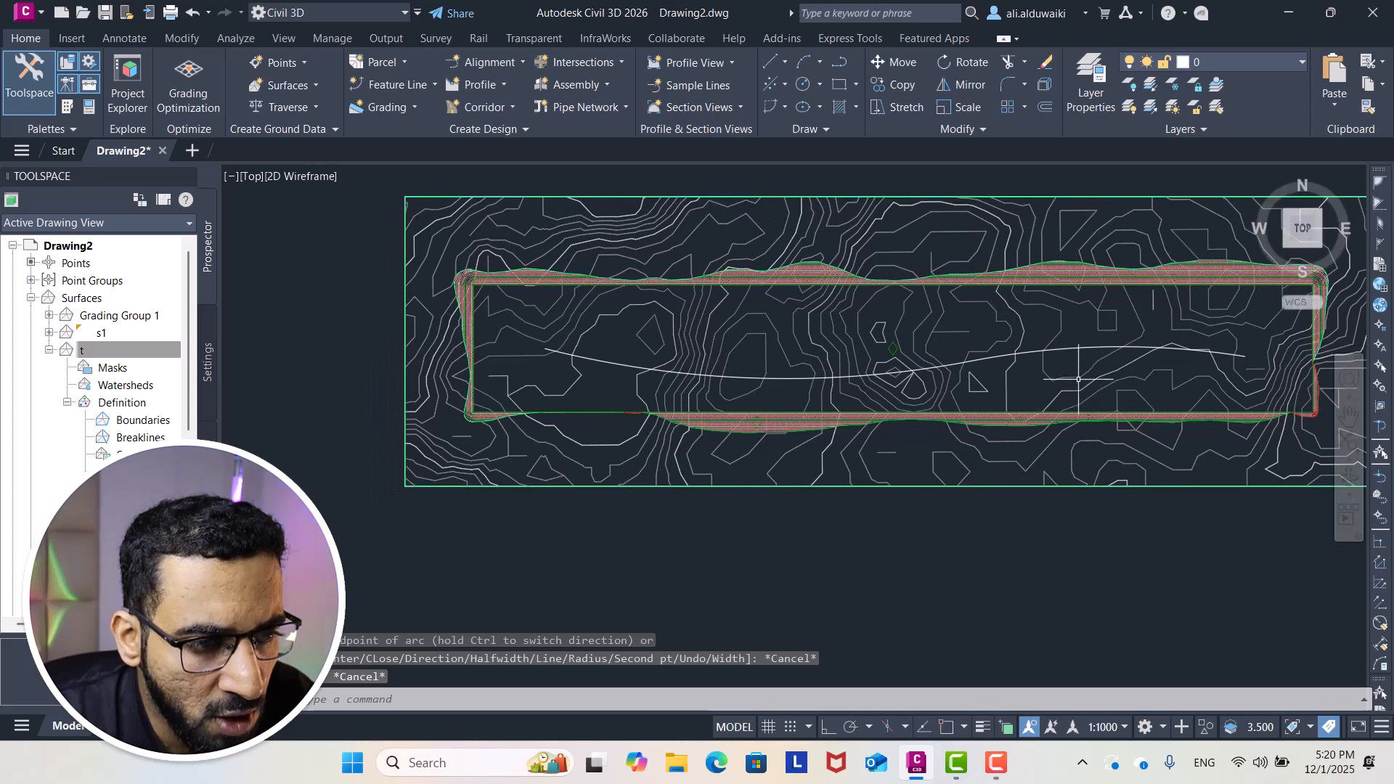
Copy the curved polyline slightly north within the platform and erase the original one
left_click(1075, 350)
mouse_move(1075, 350)
left_mouse_down()
mouse_move(1107, 347)
mouse_move(1090, 366)
mouse_move(1086, 352)
left_mouse_up()
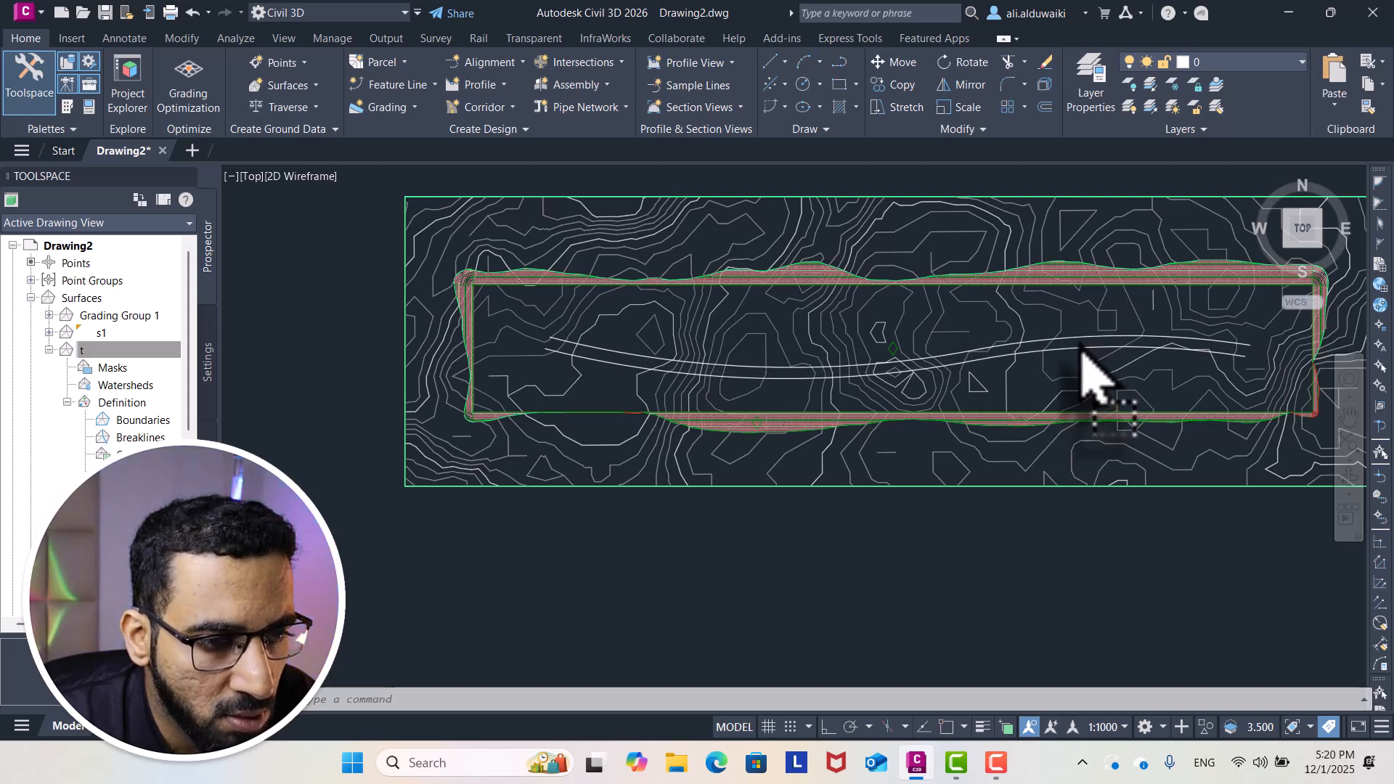
left_click_drag(1081, 356, 1060, 363)
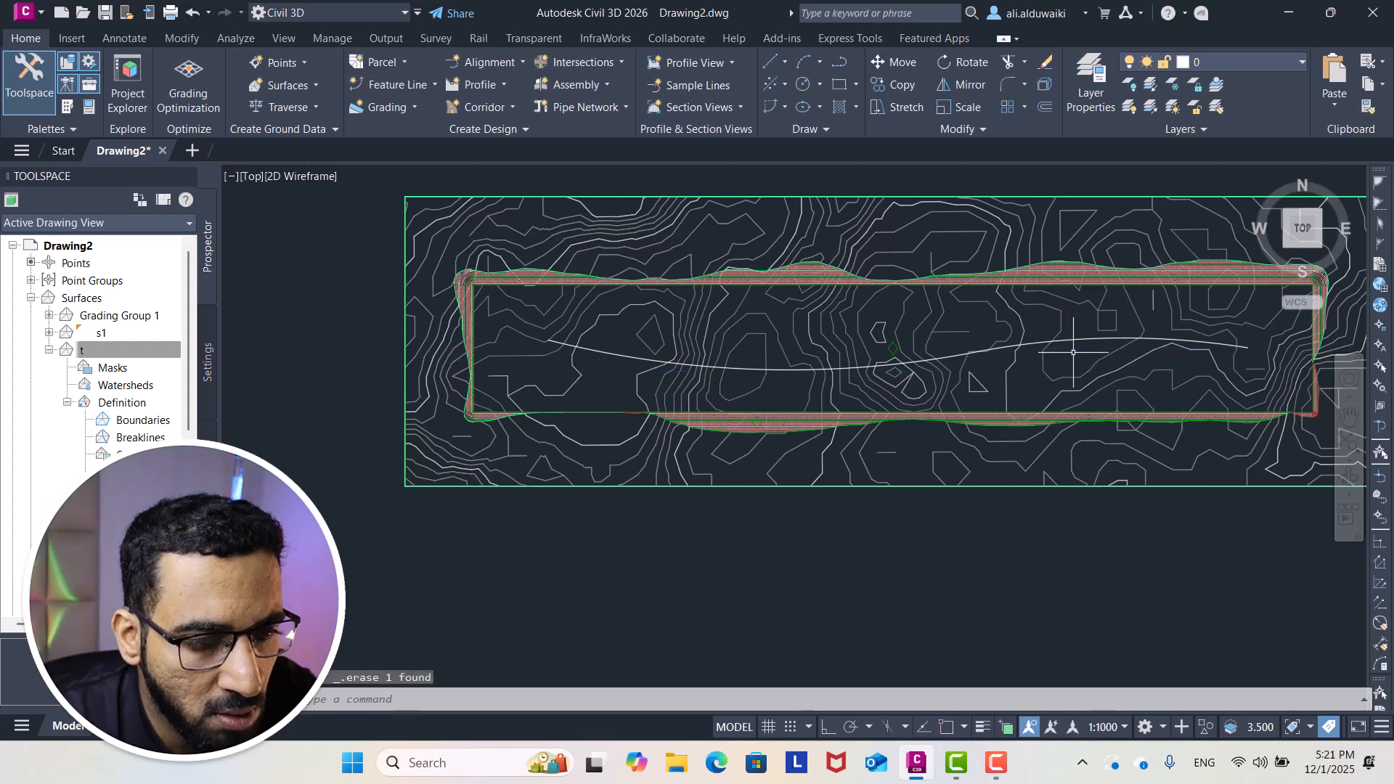
Create a centerline alignment from the curved polyline with its direction reversed, keeping the Proposed style and _No Labels label set
scroll(1067, 365, "down", 2)
middle_click_drag(1052, 379, 1014, 365)
scroll(1011, 374, "up", 2)
mouse_move(919, 356)
middle_mouse_down()
mouse_move(931, 374)
mouse_move(903, 403)
middle_mouse_up()
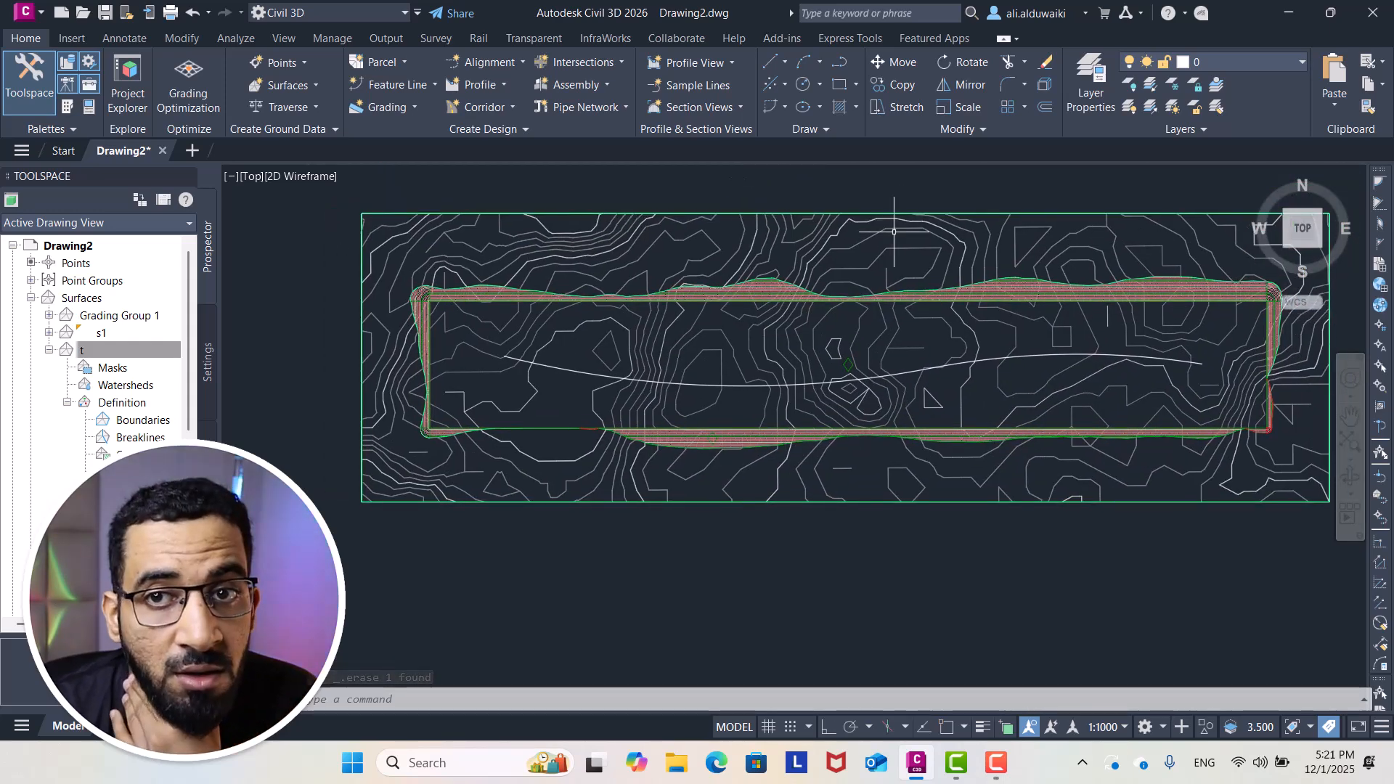
left_click(509, 64)
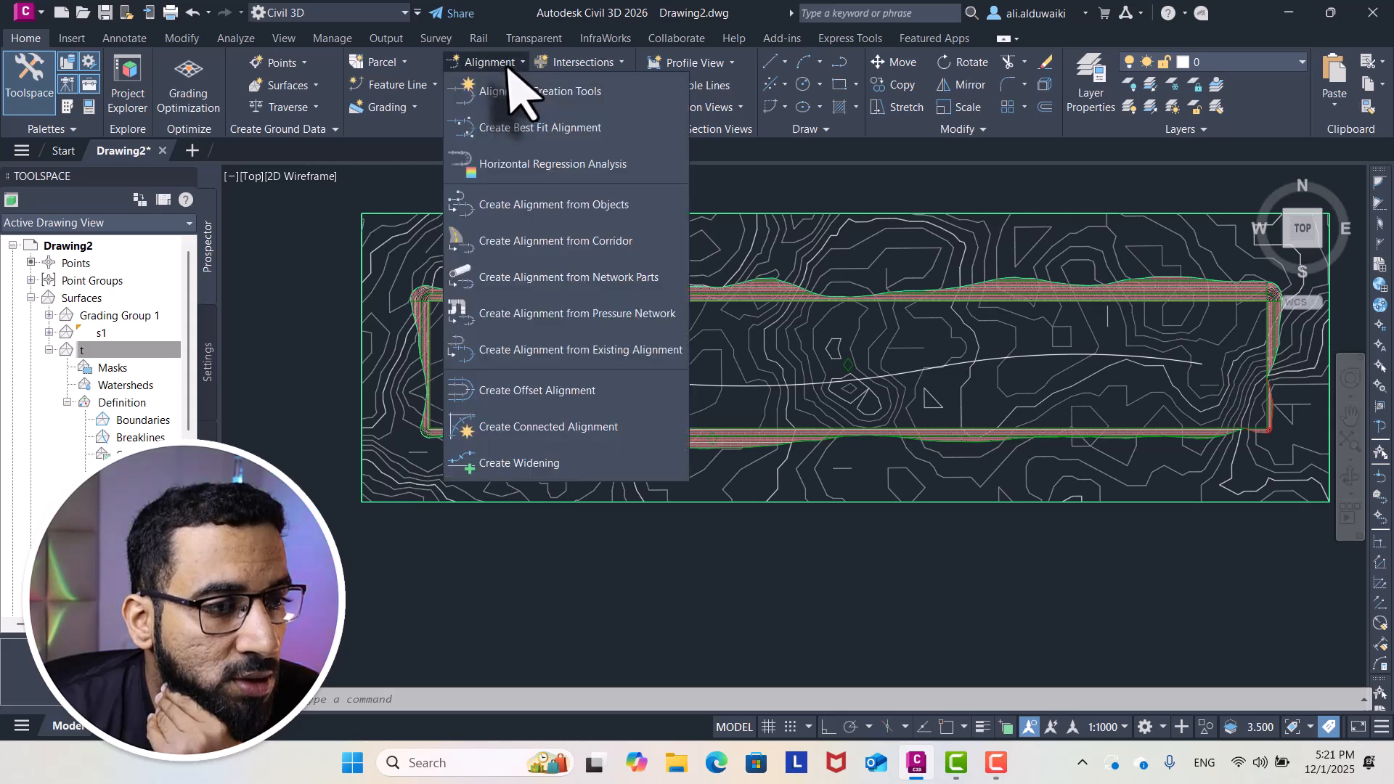
left_click(617, 205)
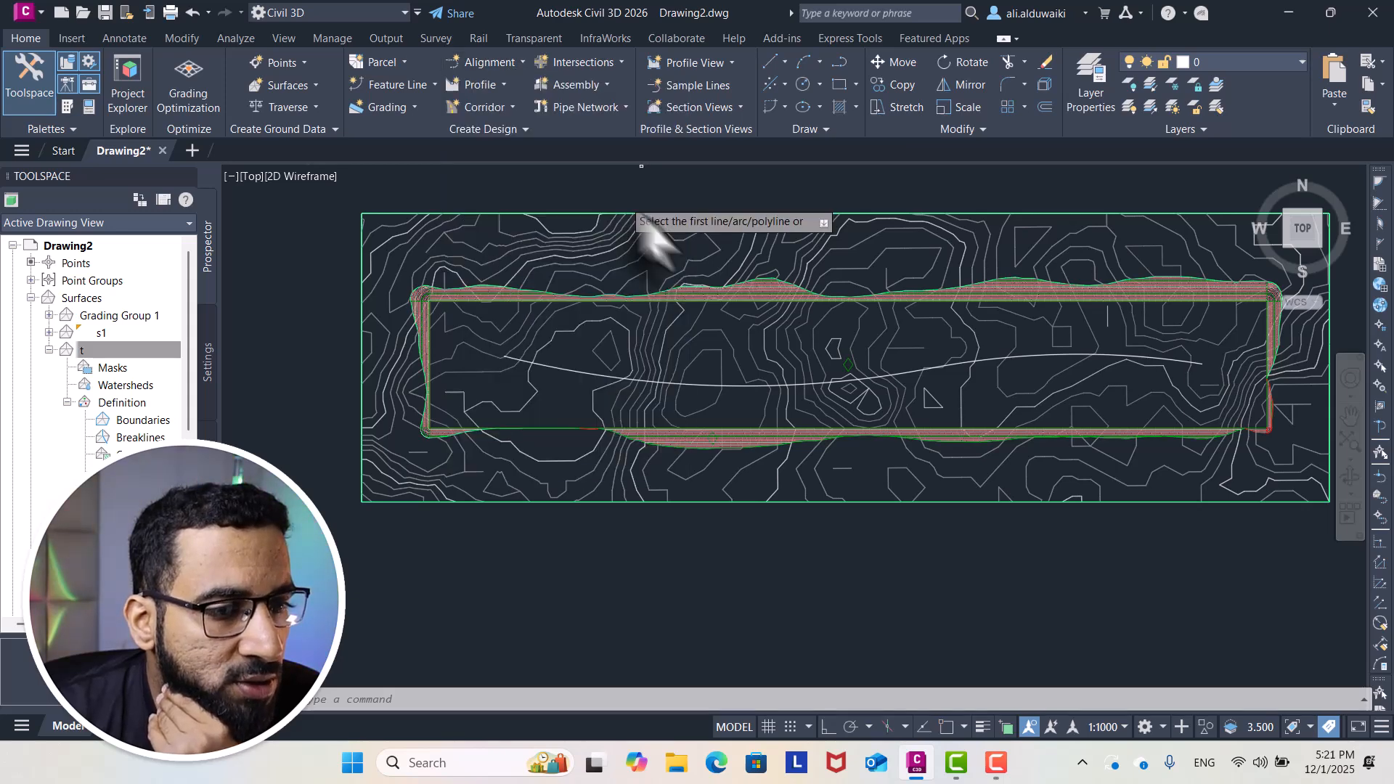
left_click(907, 382)
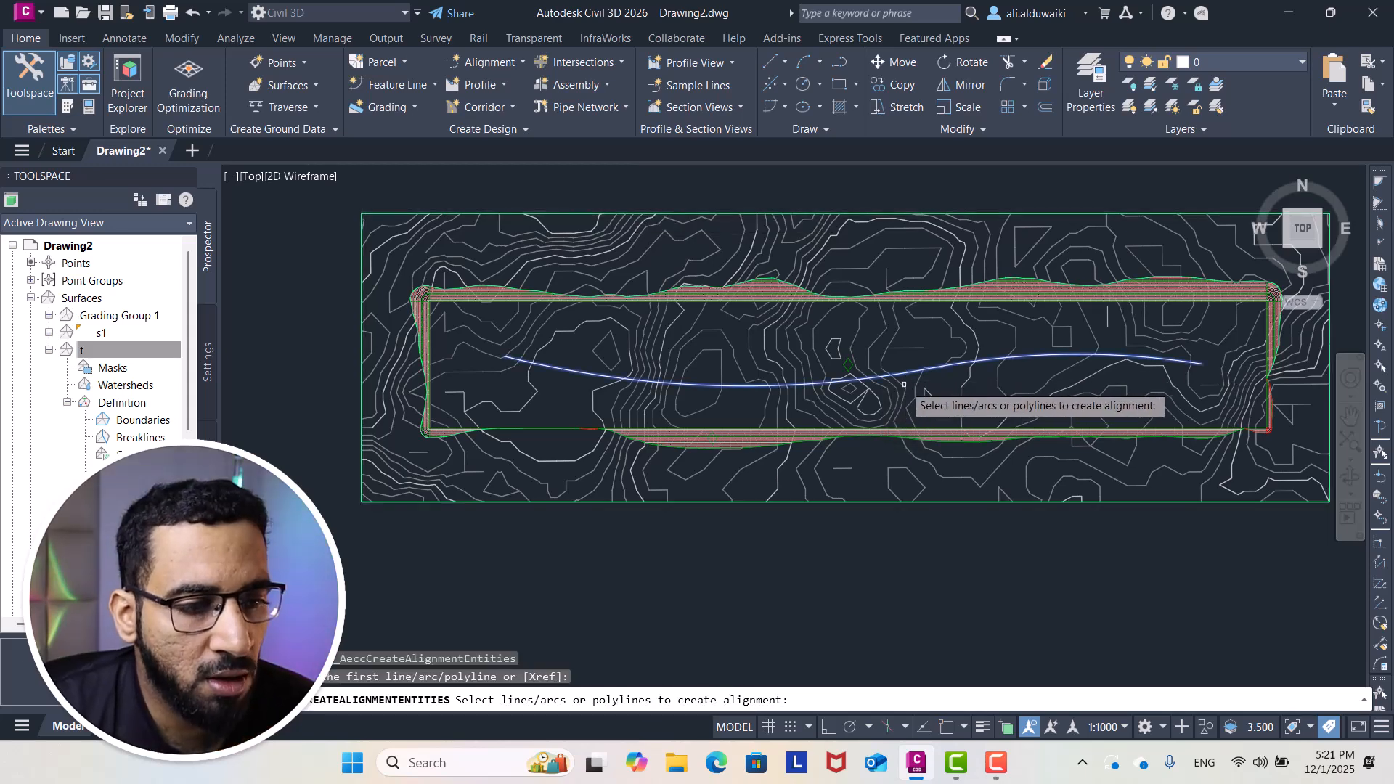
key("Return")
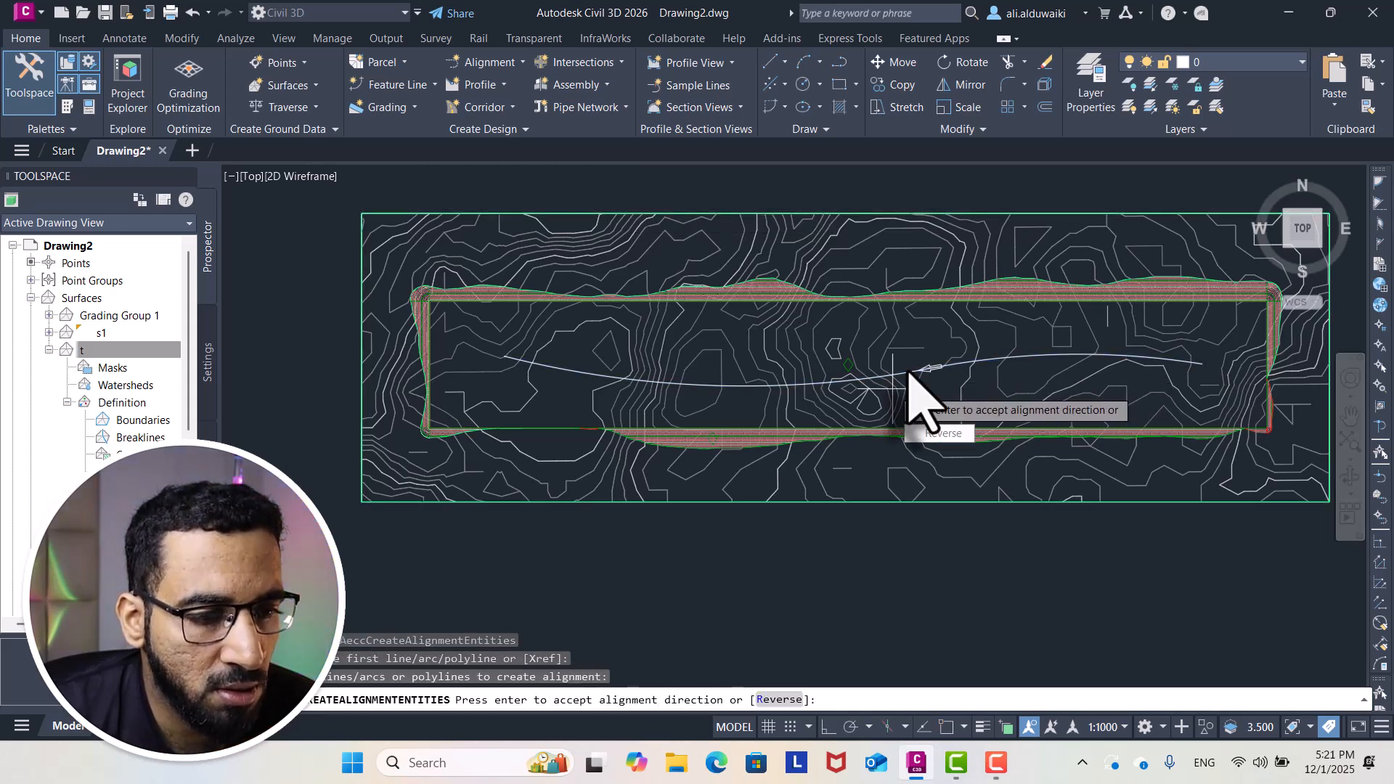
left_click(942, 433)
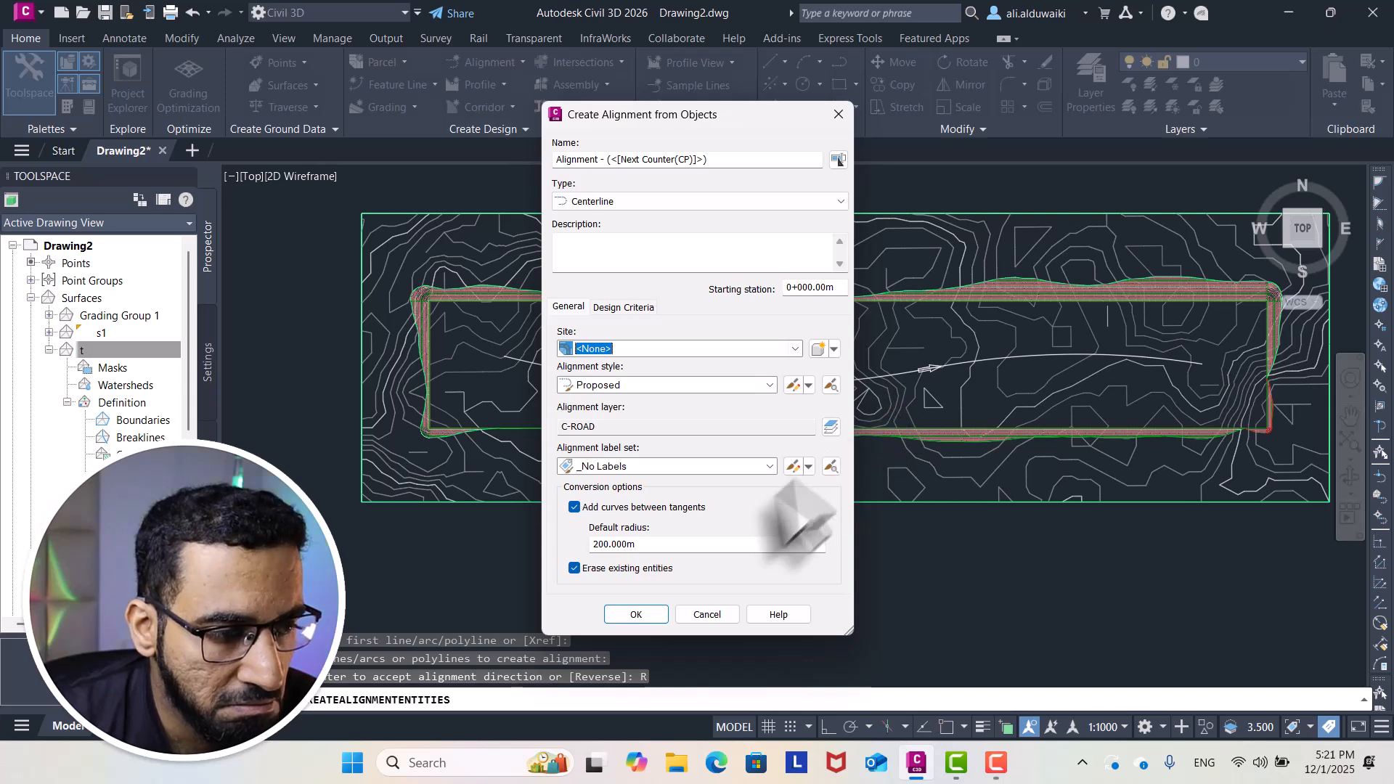
left_click(636, 614)
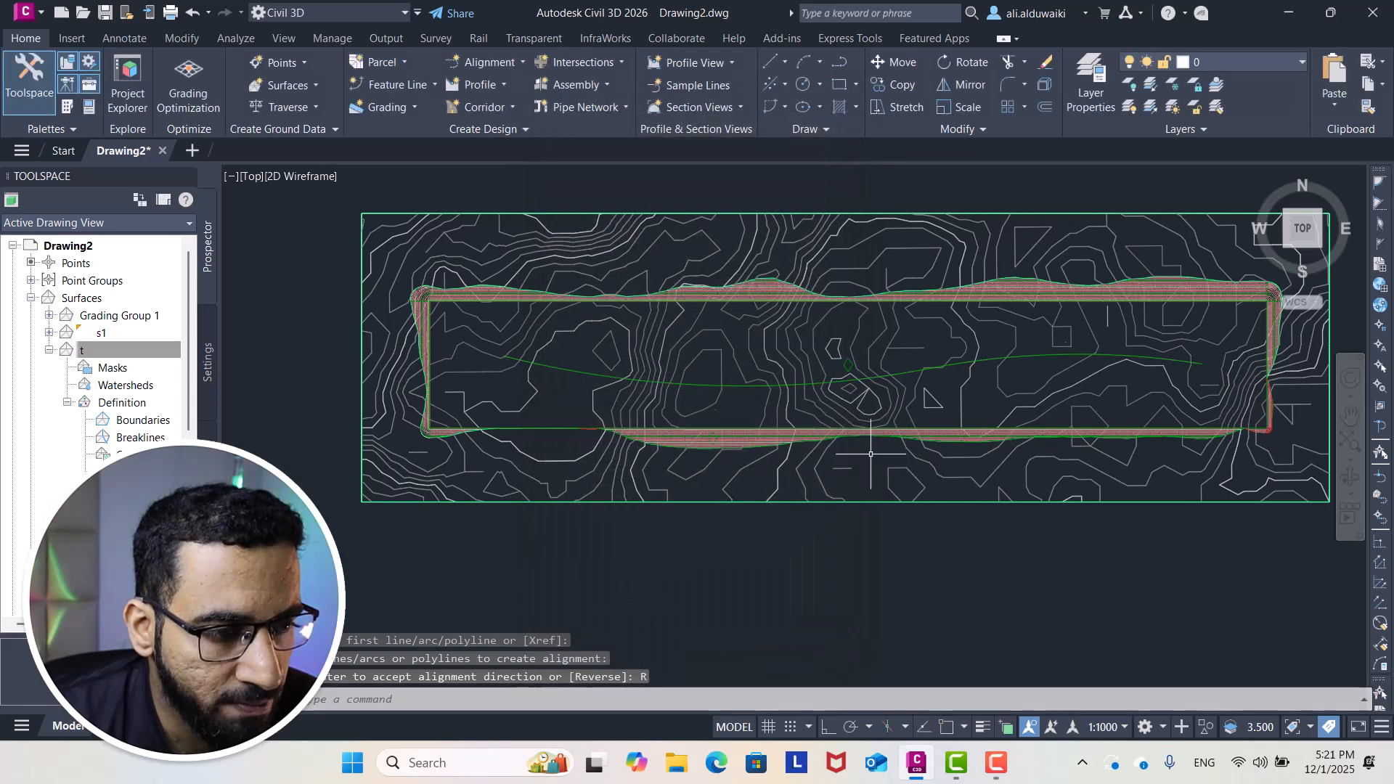
Start a surface profile for Alignment - (1) and add surface t to its profile list
middle_click_drag(866, 421, 822, 379)
scroll(835, 342, "down", 3)
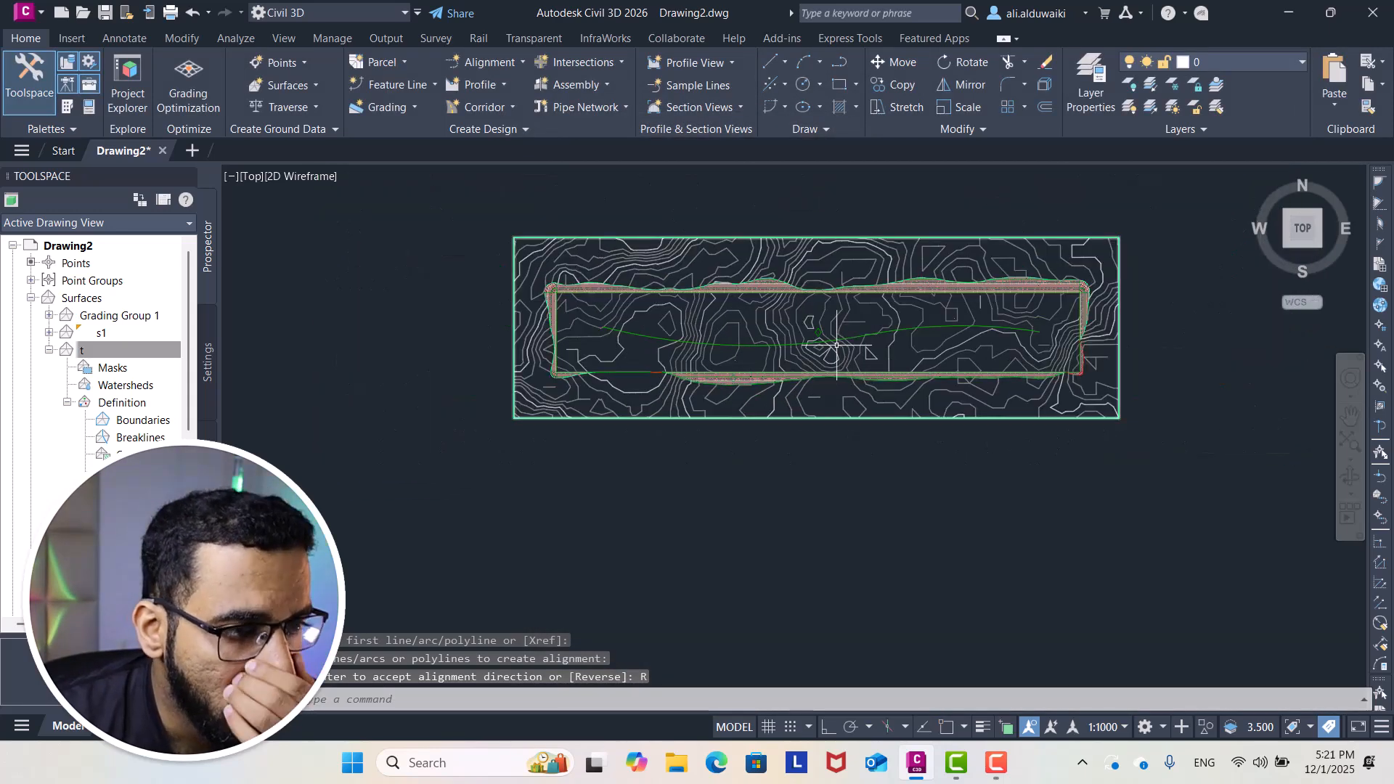
left_click(499, 85)
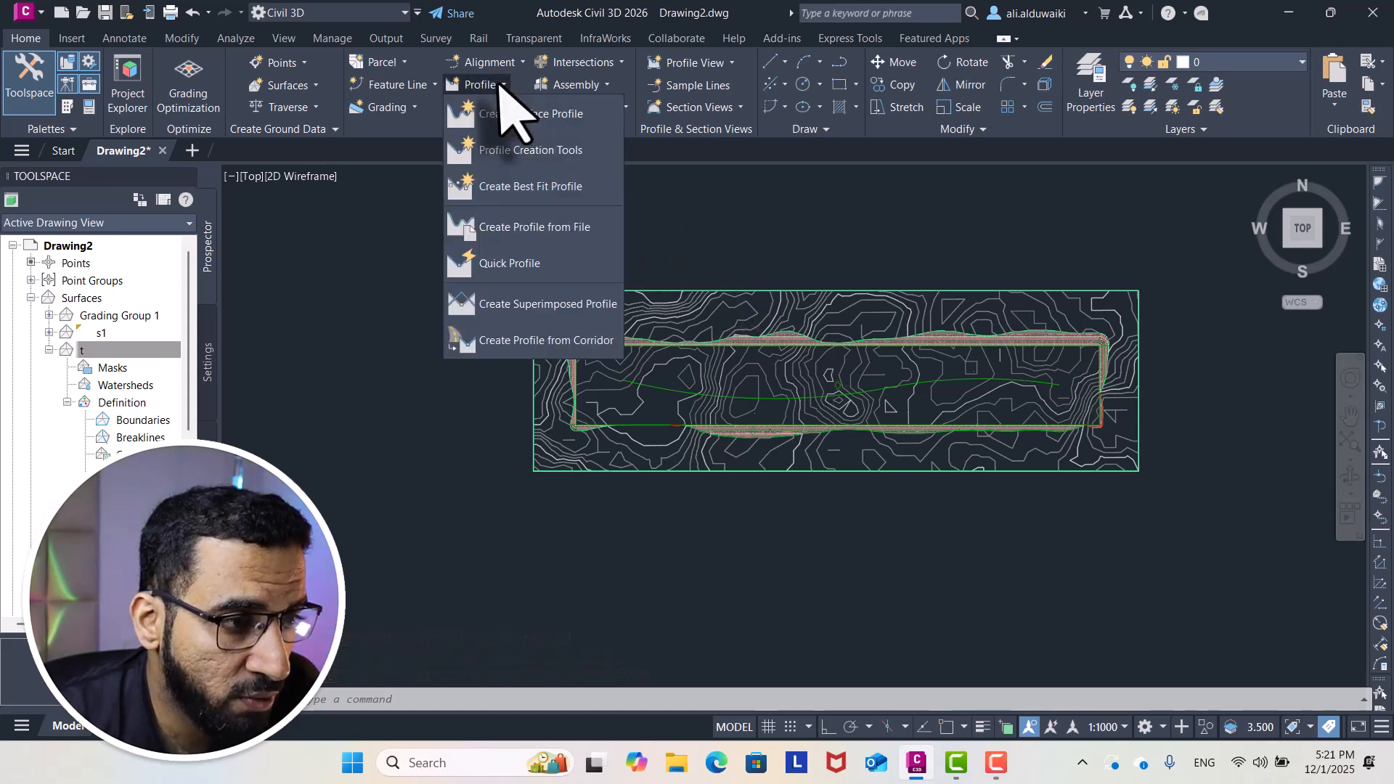
left_click(554, 116)
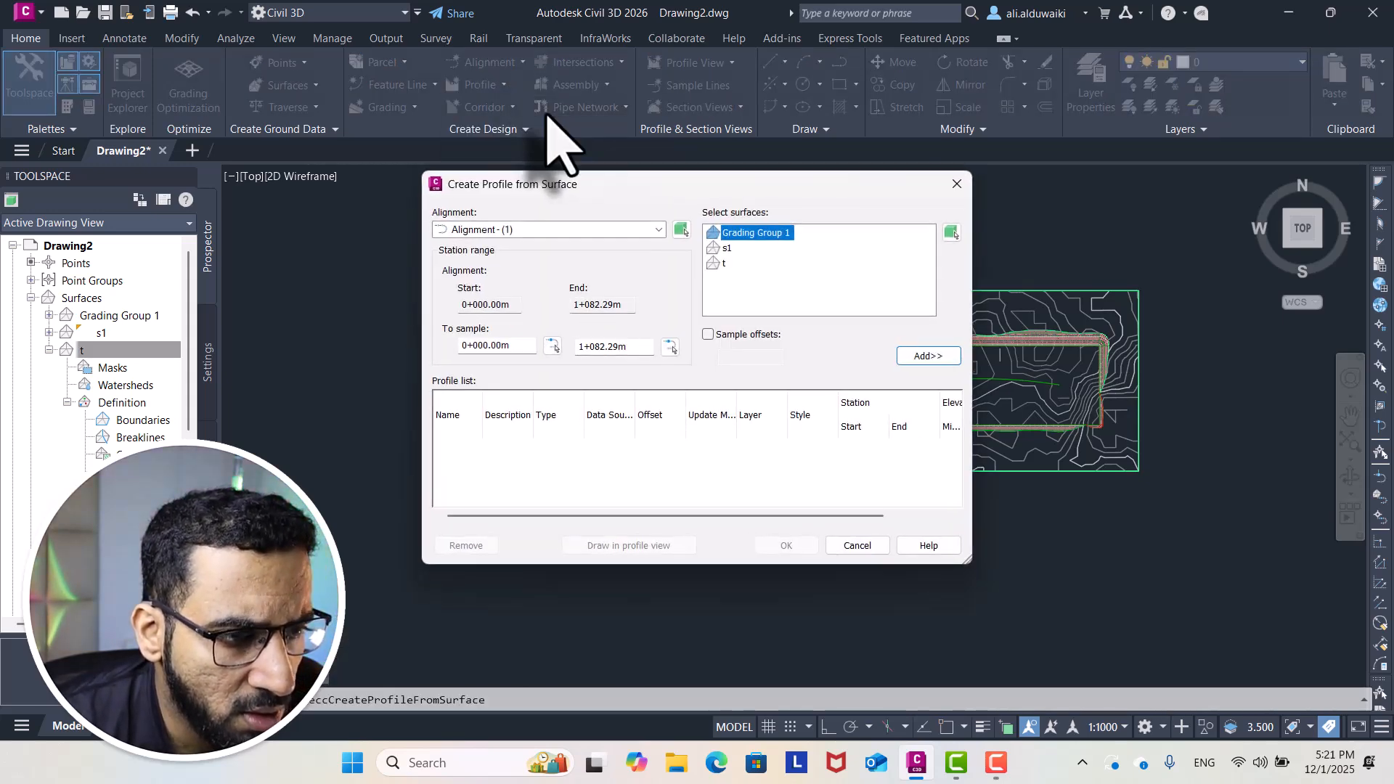
left_click(535, 231)
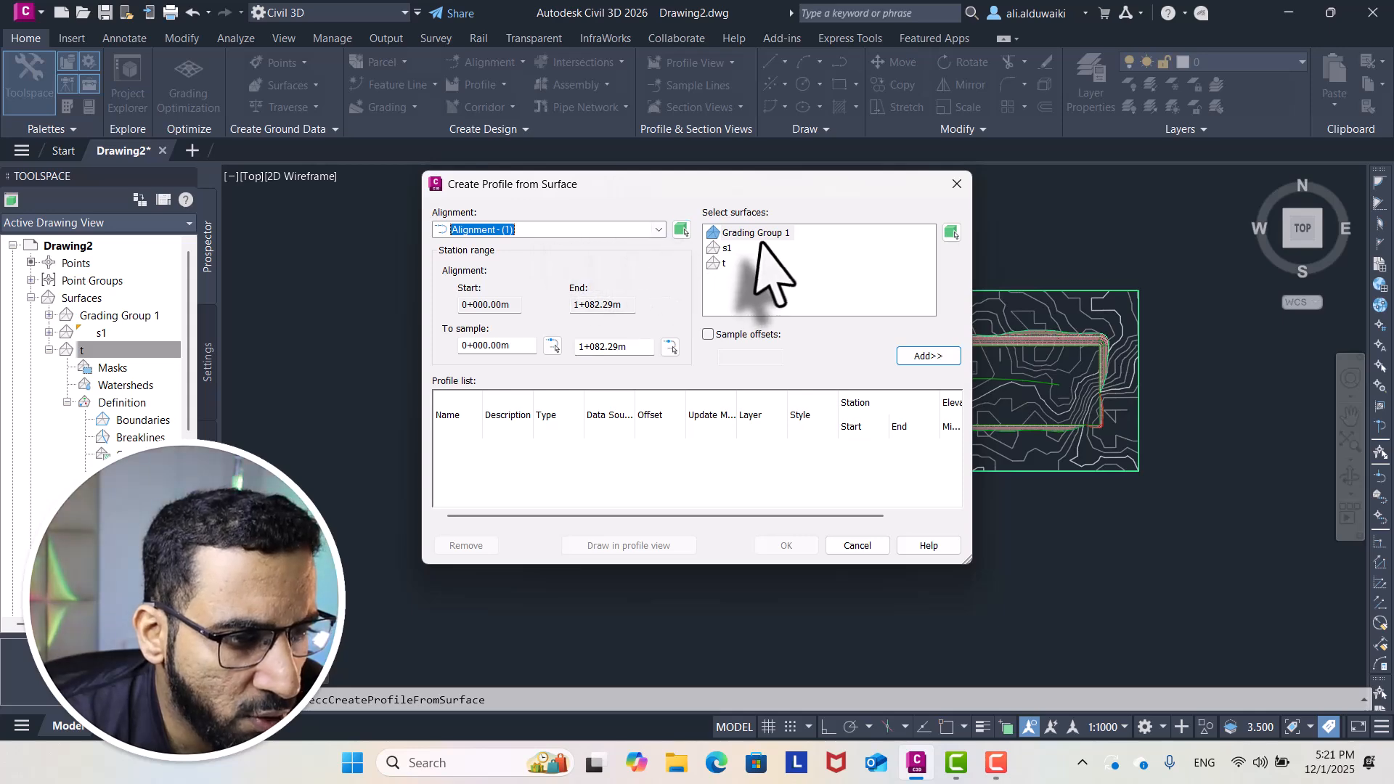
left_click(723, 264)
left_click(926, 356)
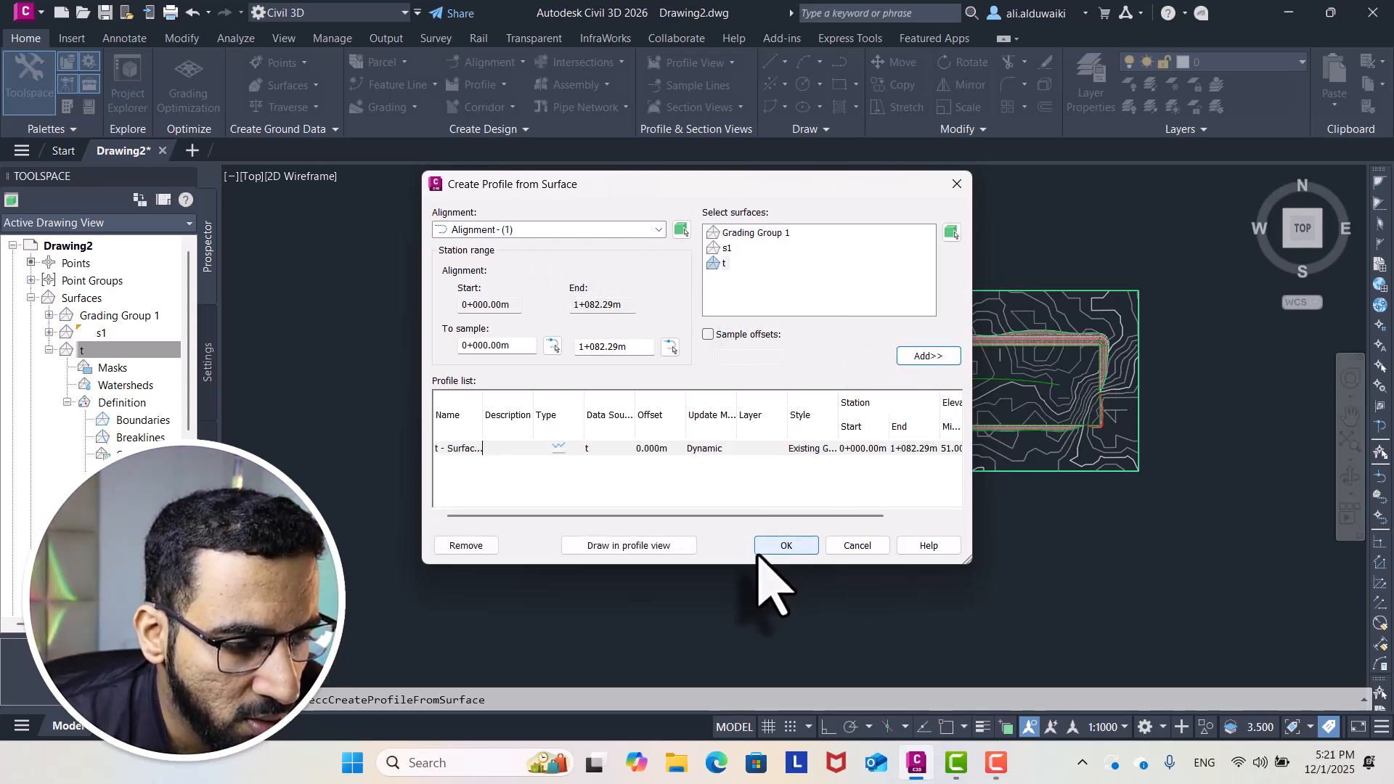
Draw the surface profile in a new profile view with default settings, placed northeast of the terrain
left_click(637, 546)
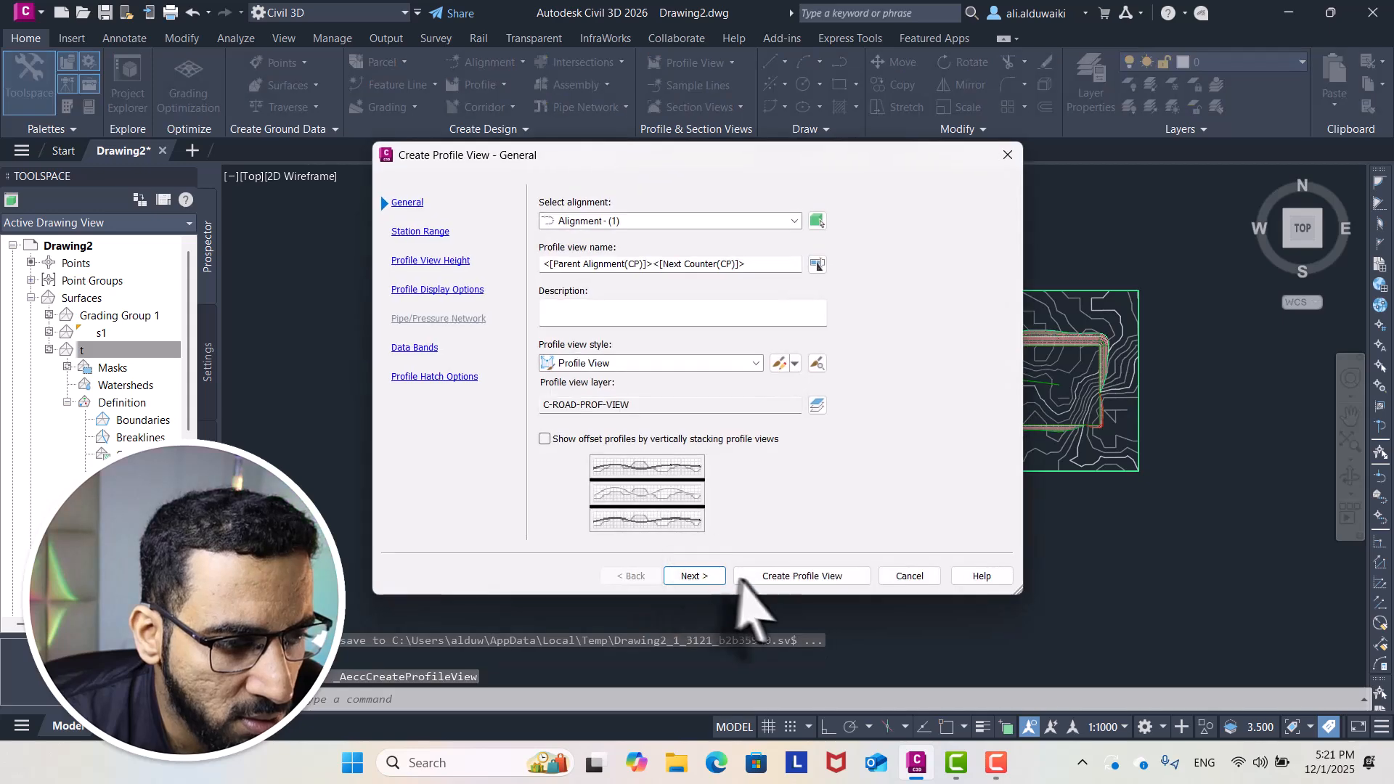
left_click(768, 577)
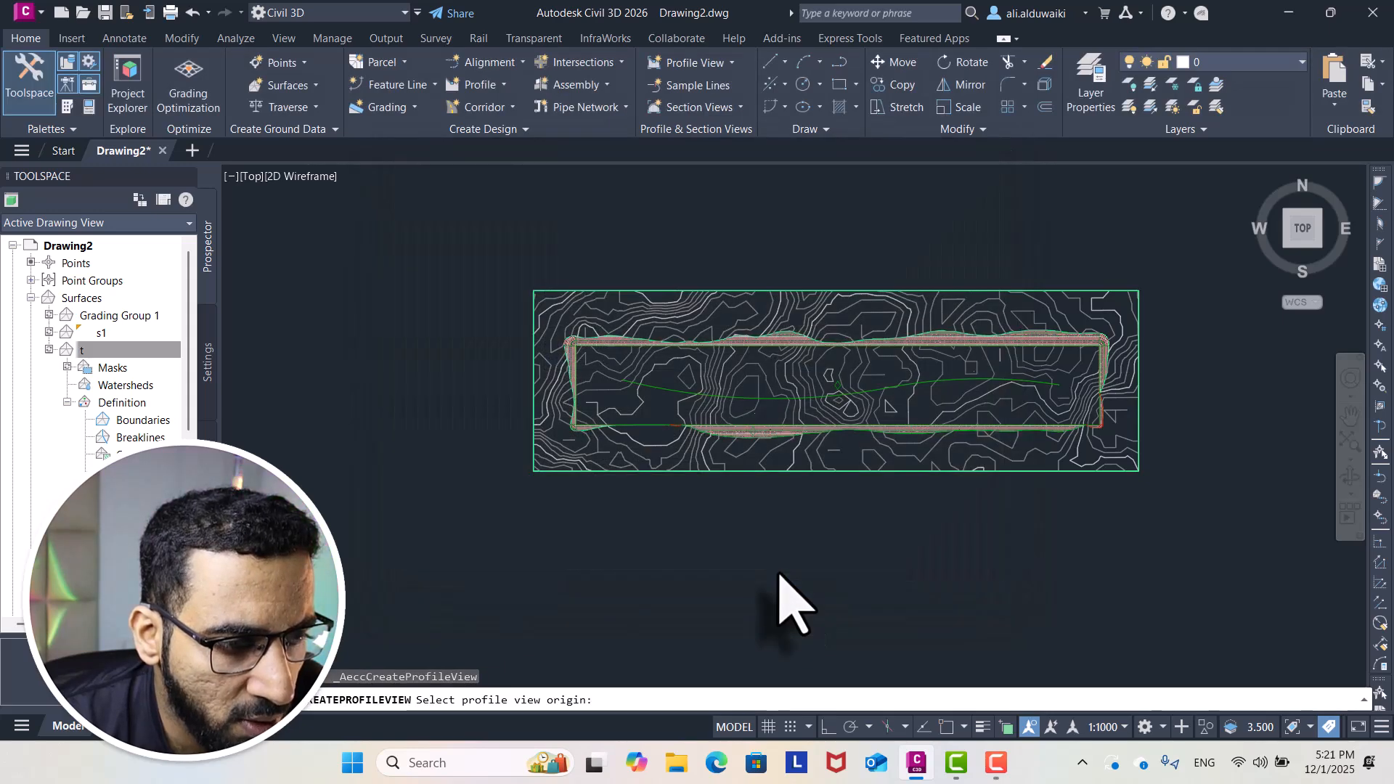
scroll(829, 495, "down", 4)
left_click(1052, 371)
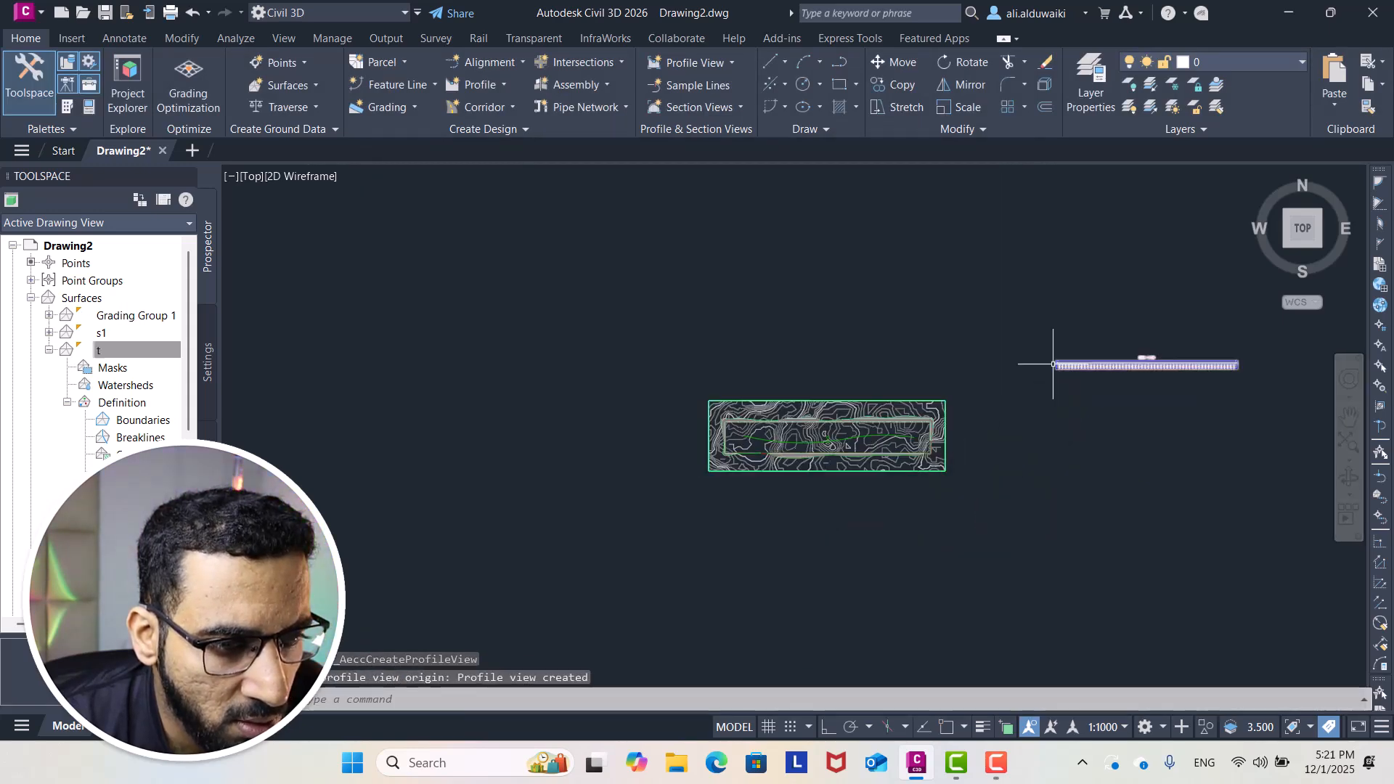
Examine the new profile view, including its ground line, elevation range and station and elevation band labels
scroll(1198, 379, "up", 4)
middle_click_drag(1231, 376, 947, 462)
scroll(897, 392, "up", 4)
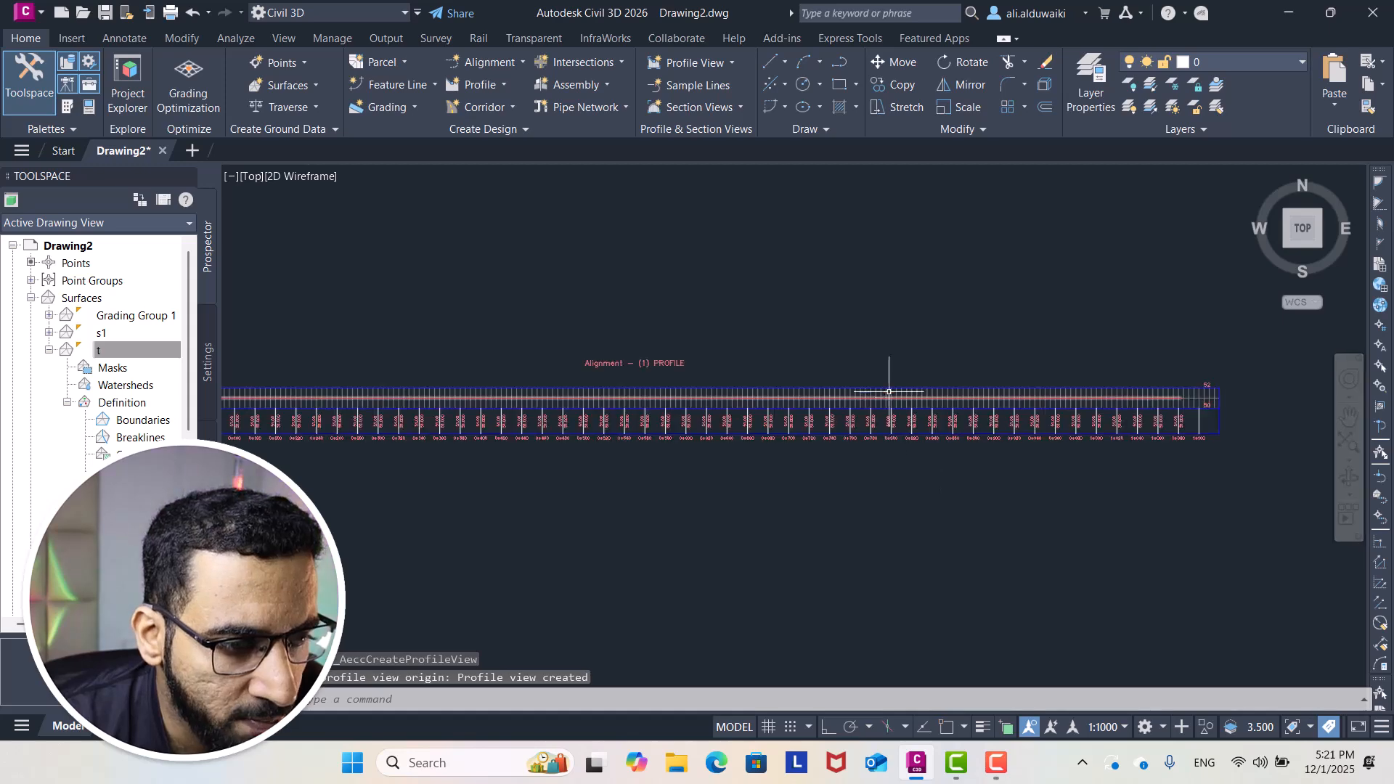
scroll(964, 386, "down", 4)
middle_click_drag(960, 409, 959, 411)
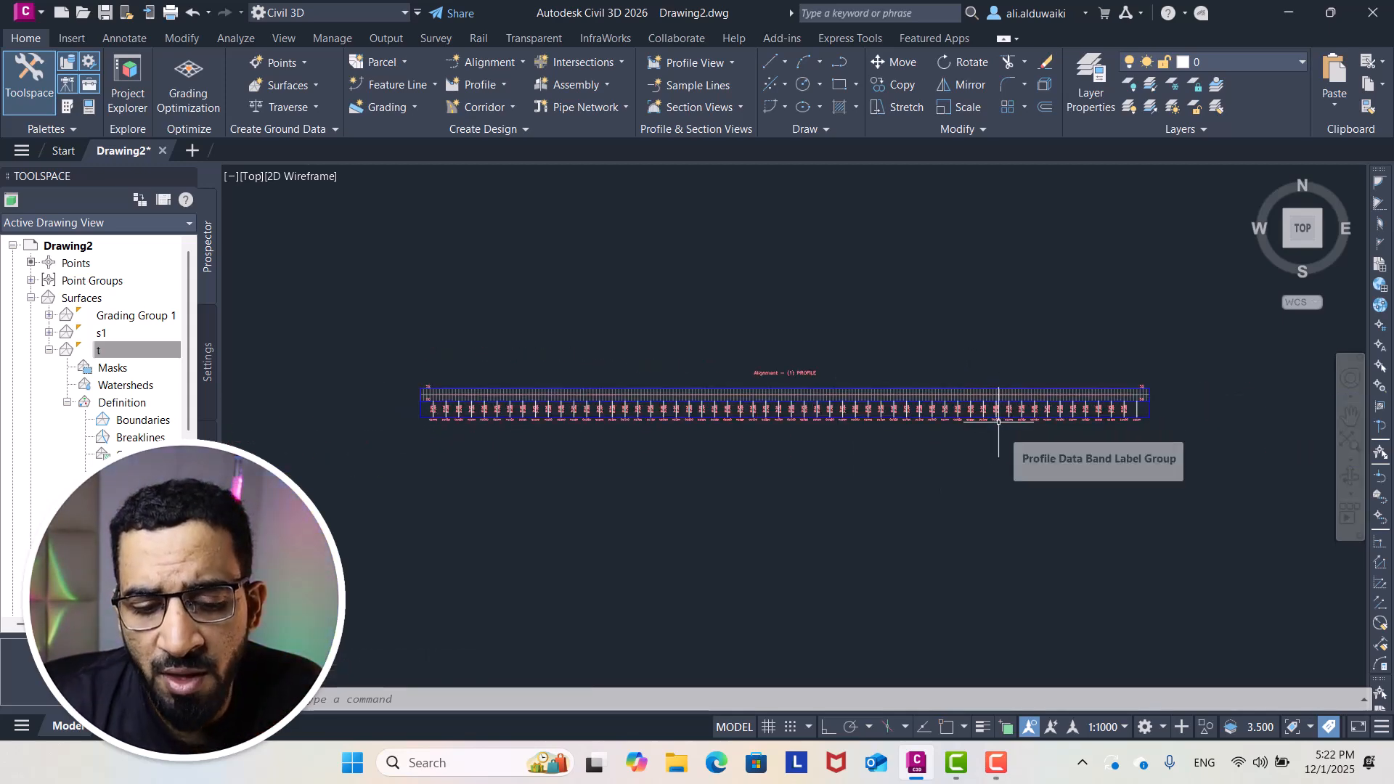
scroll(999, 421, "up", 4)
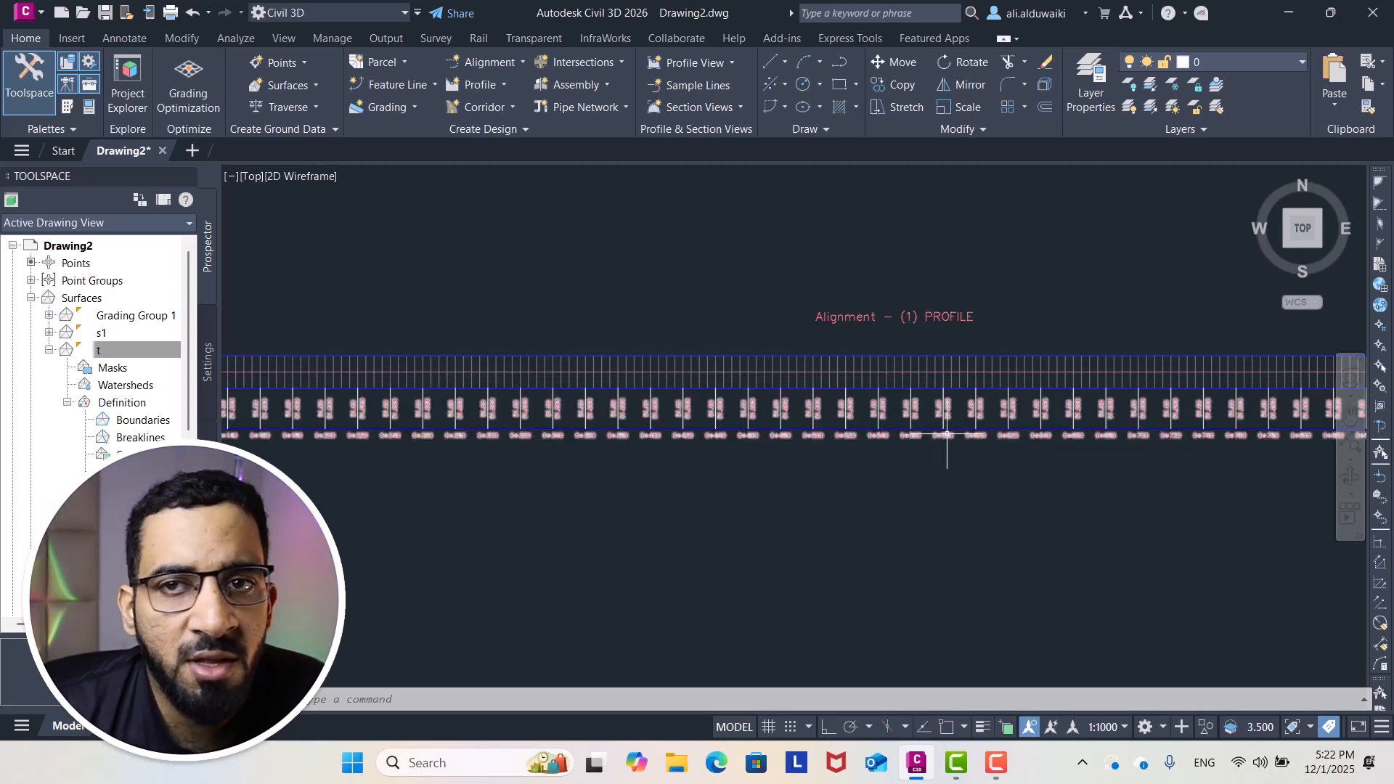
middle_click_drag(493, 407, 735, 297)
scroll(572, 350, "up", 4)
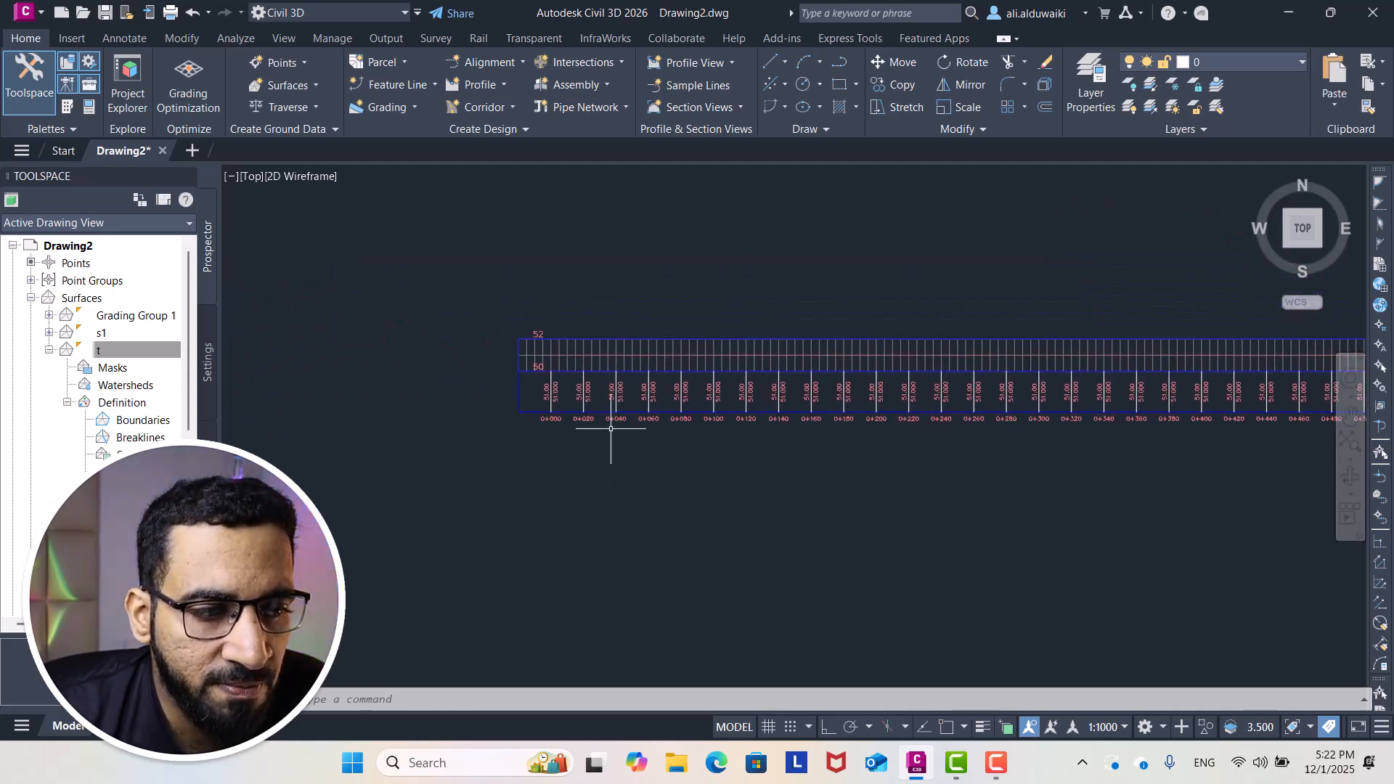
scroll(722, 331, "down", 3)
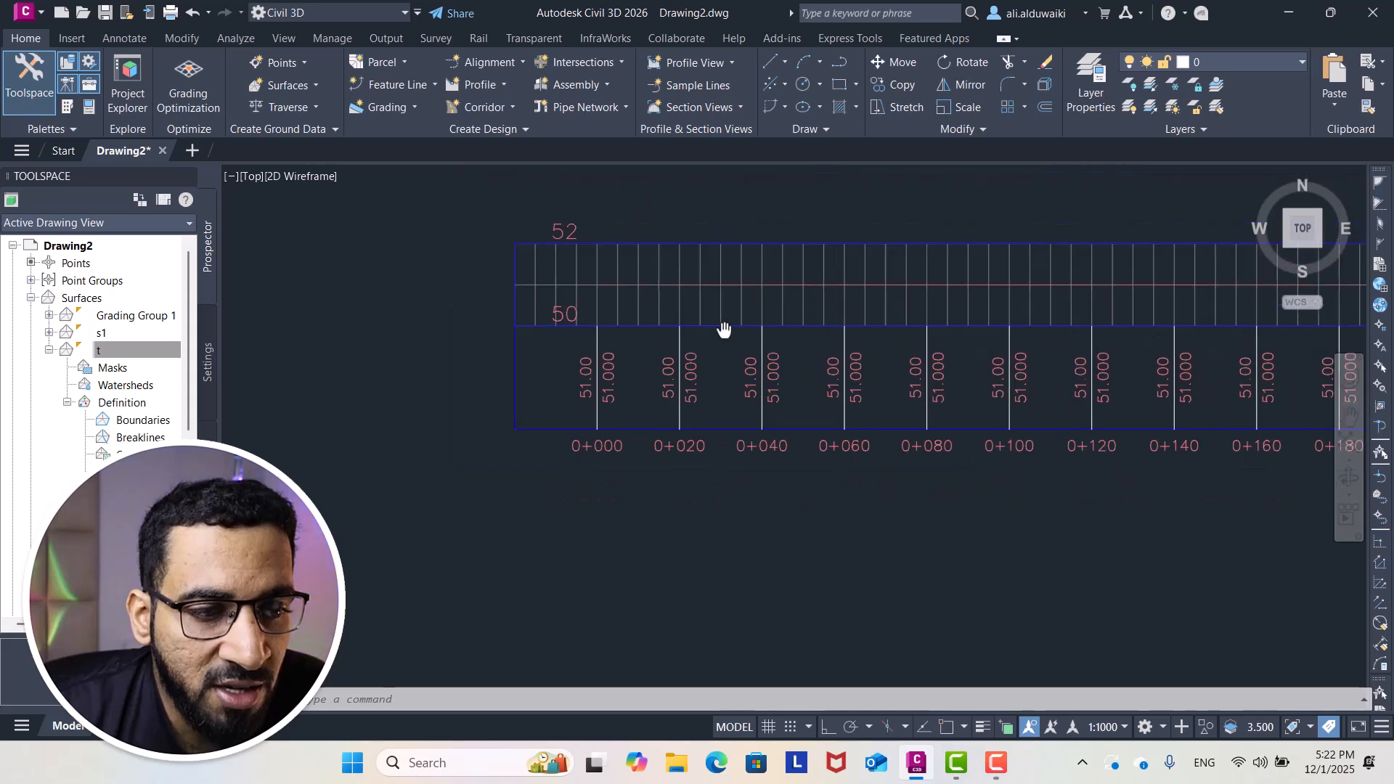
scroll(971, 354, "down", 2)
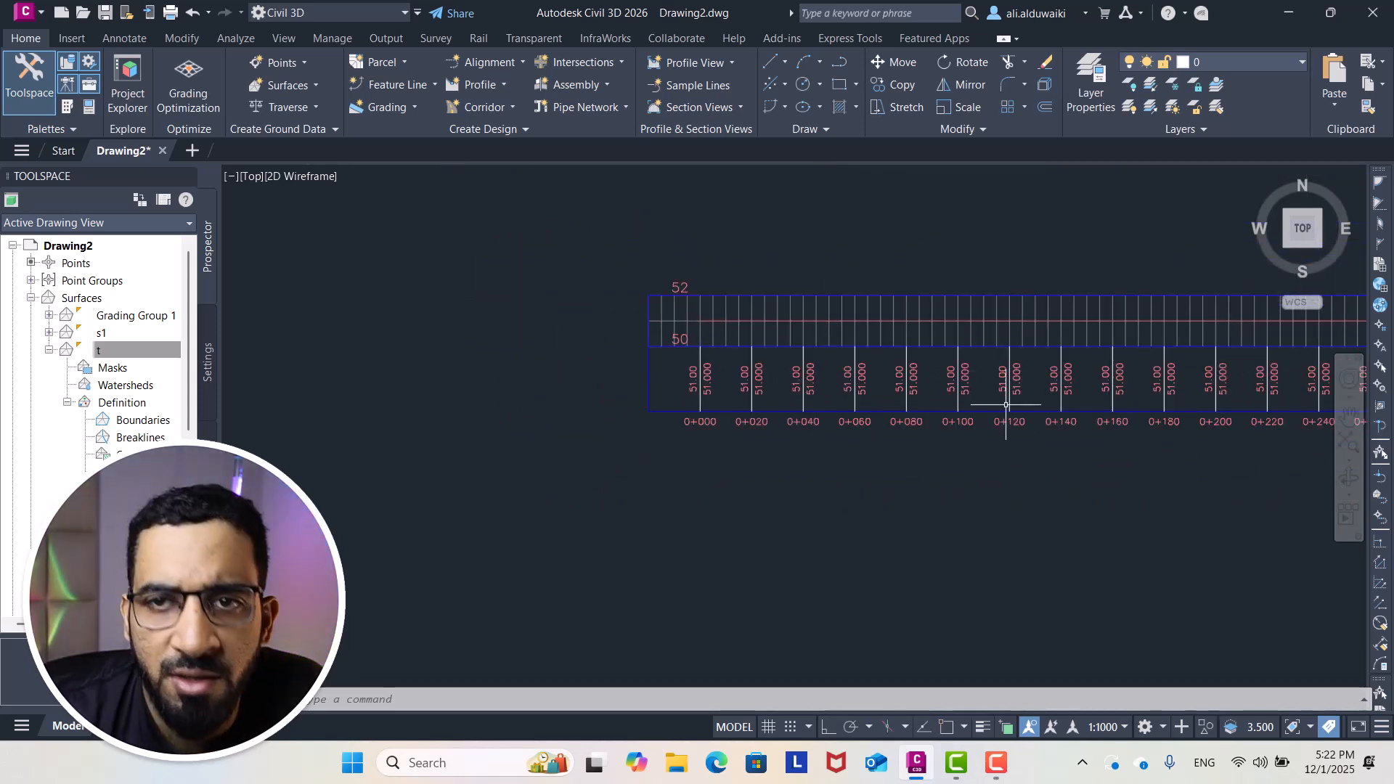
scroll(996, 412, "down", 2)
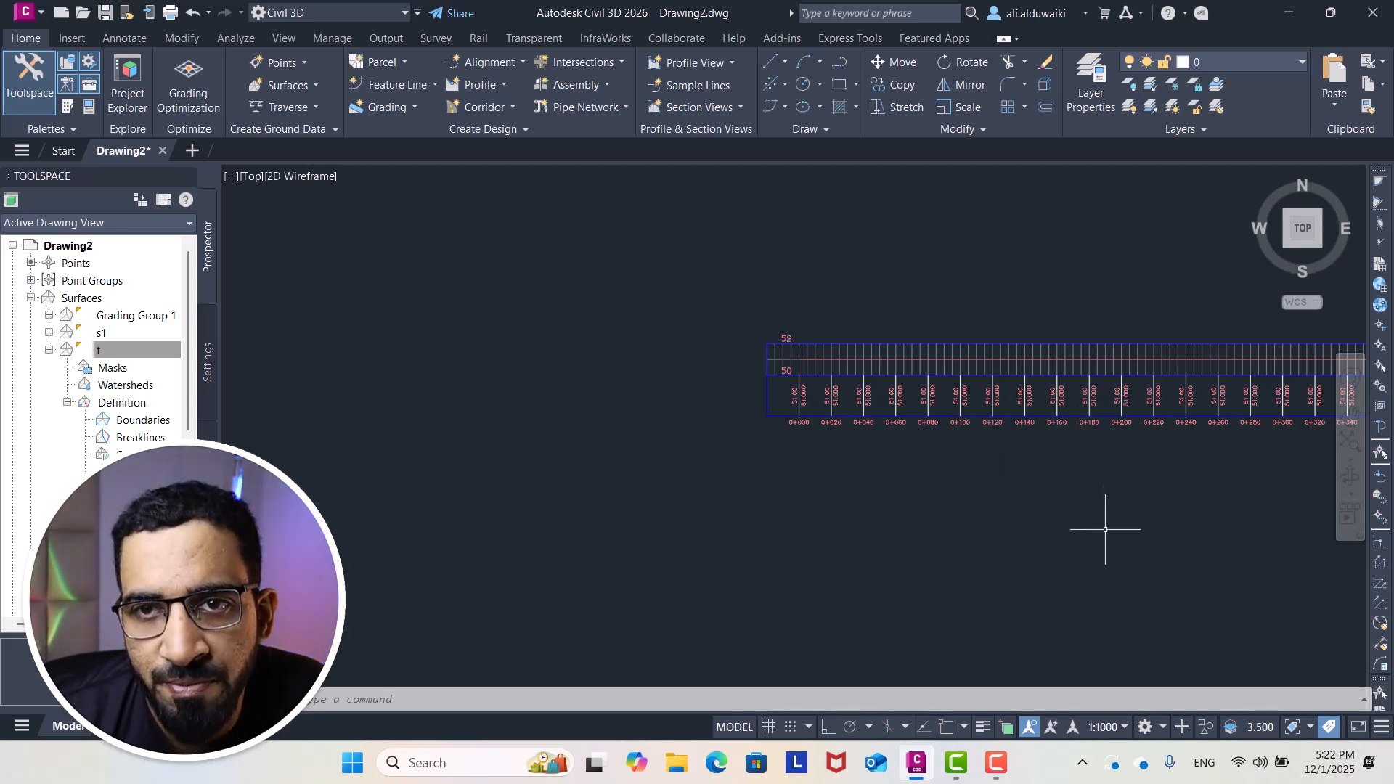
scroll(1105, 529, "down", 2)
middle_click_drag(1070, 436, 799, 381)
scroll(697, 389, "down", 2)
scroll(683, 382, "up", 6)
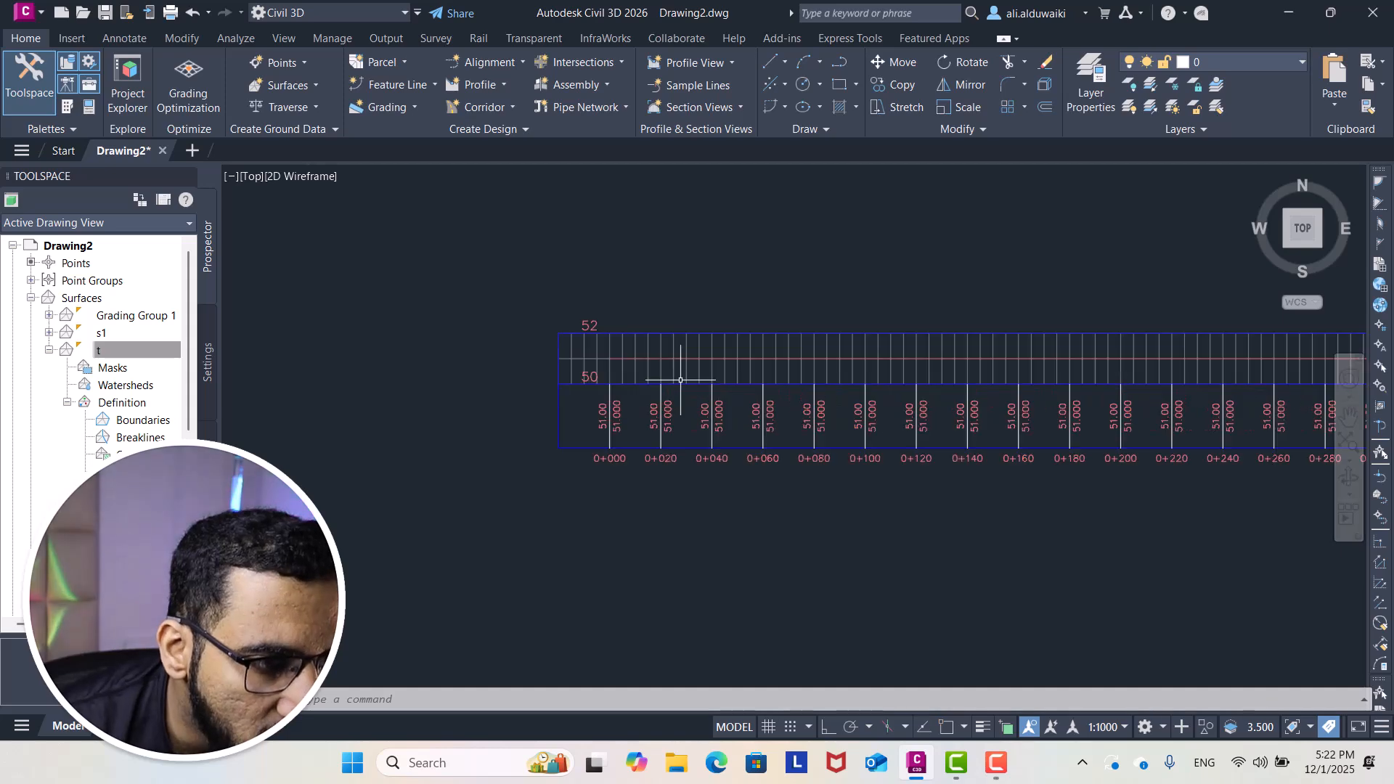
scroll(681, 379, "up", 2)
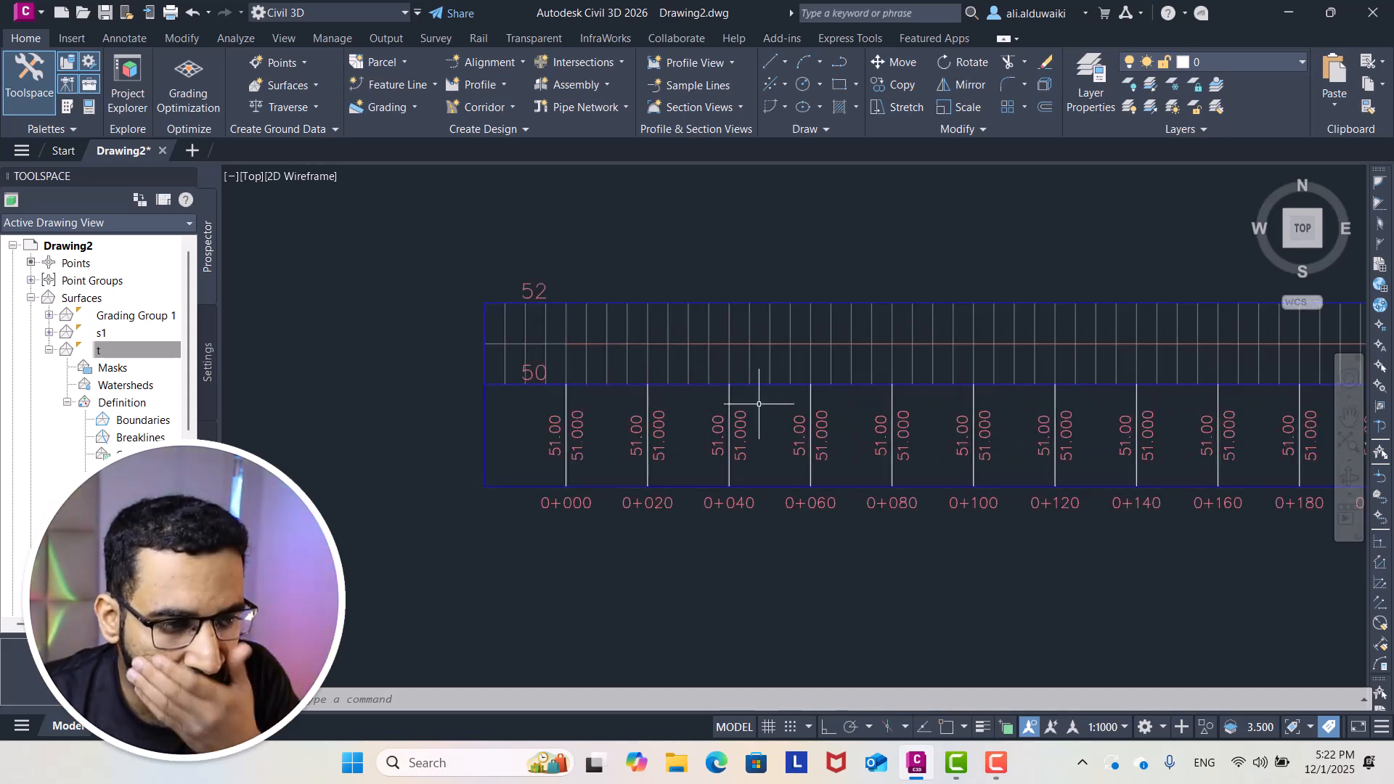
scroll(759, 404, "down", 3)
scroll(799, 395, "up", 2)
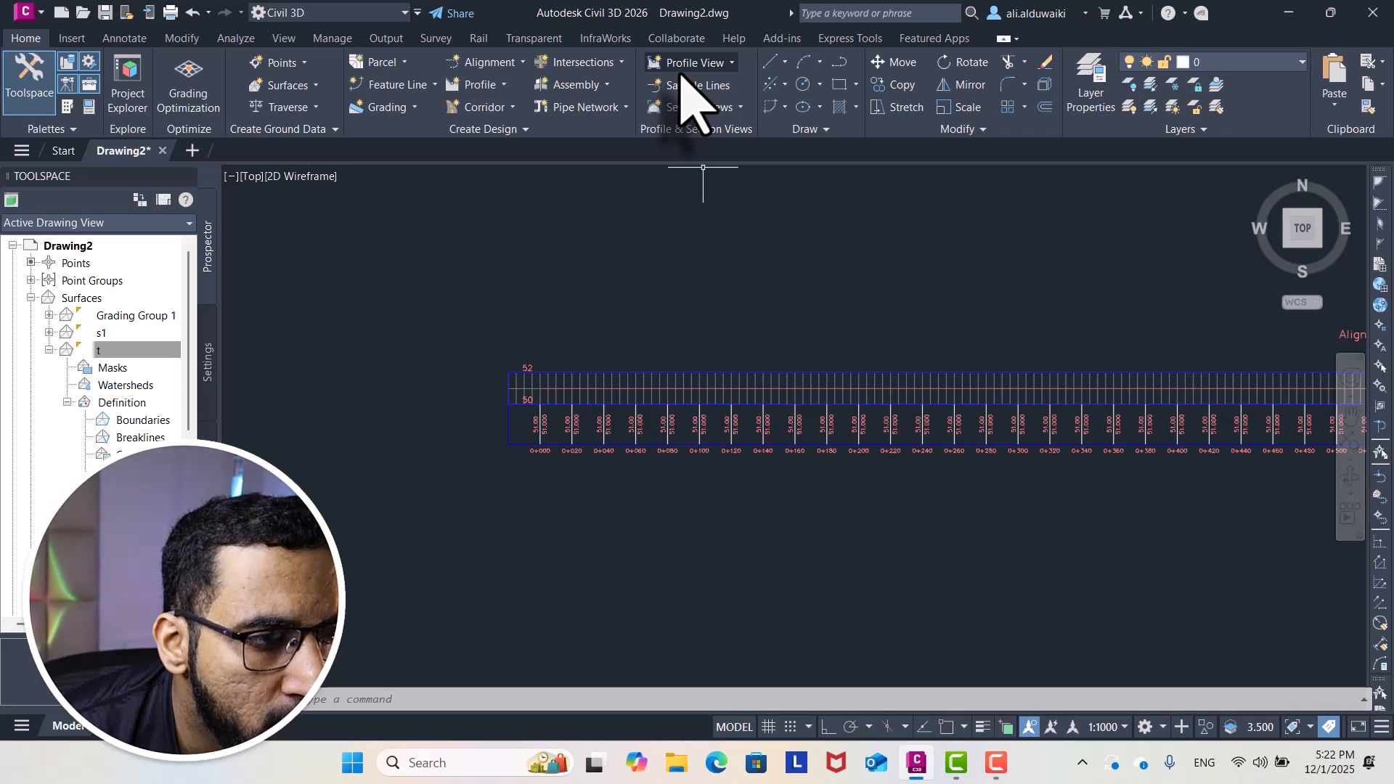
Create a layout profile in the profile view with the Design Profile style and Complete Label Set
left_click(481, 85)
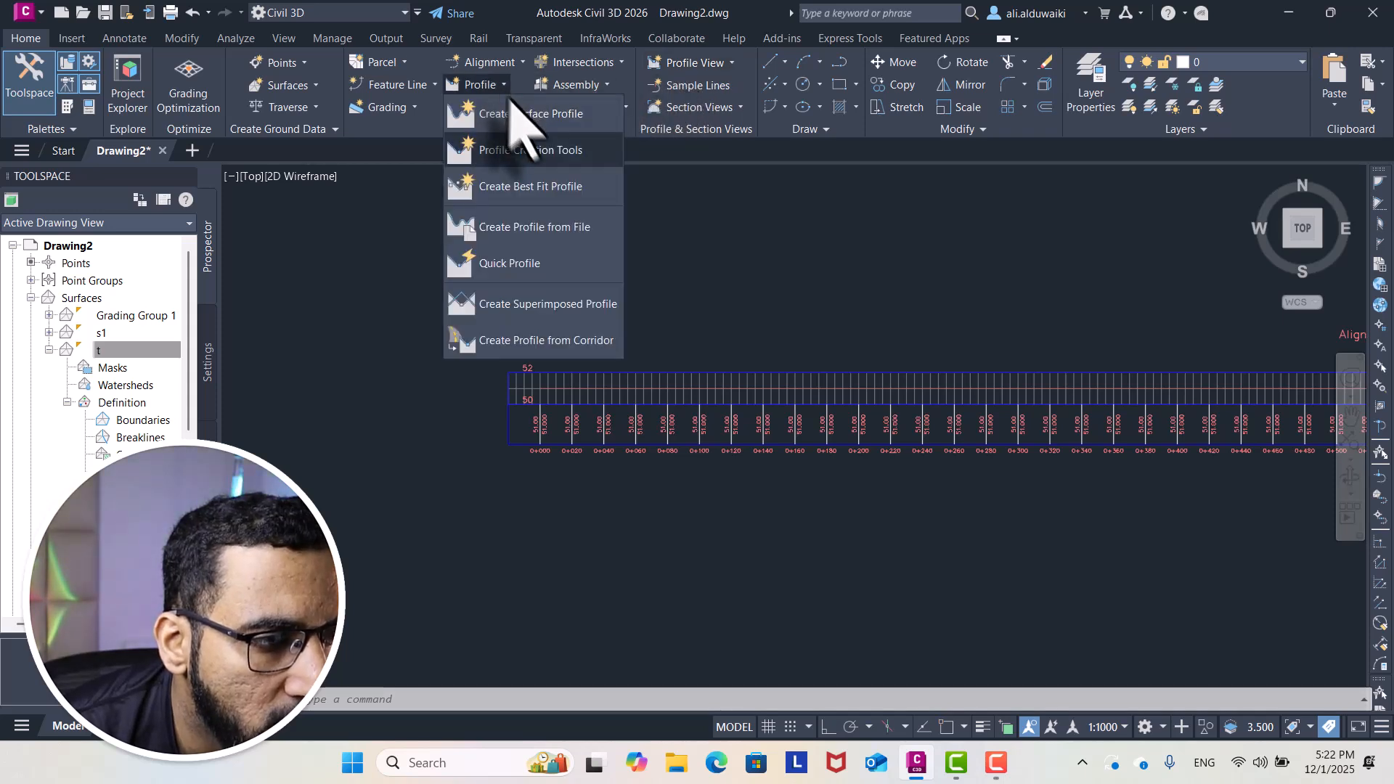
left_click(546, 150)
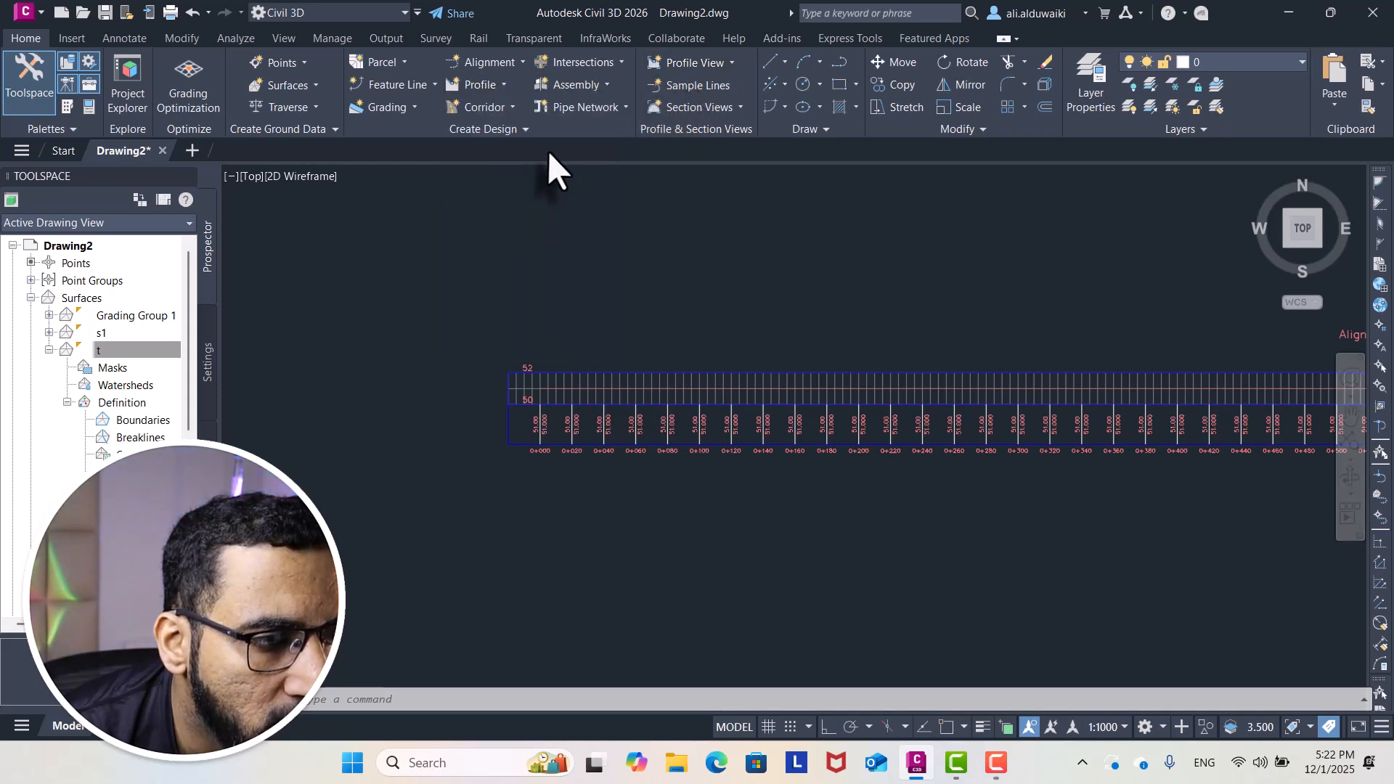
left_click(715, 392)
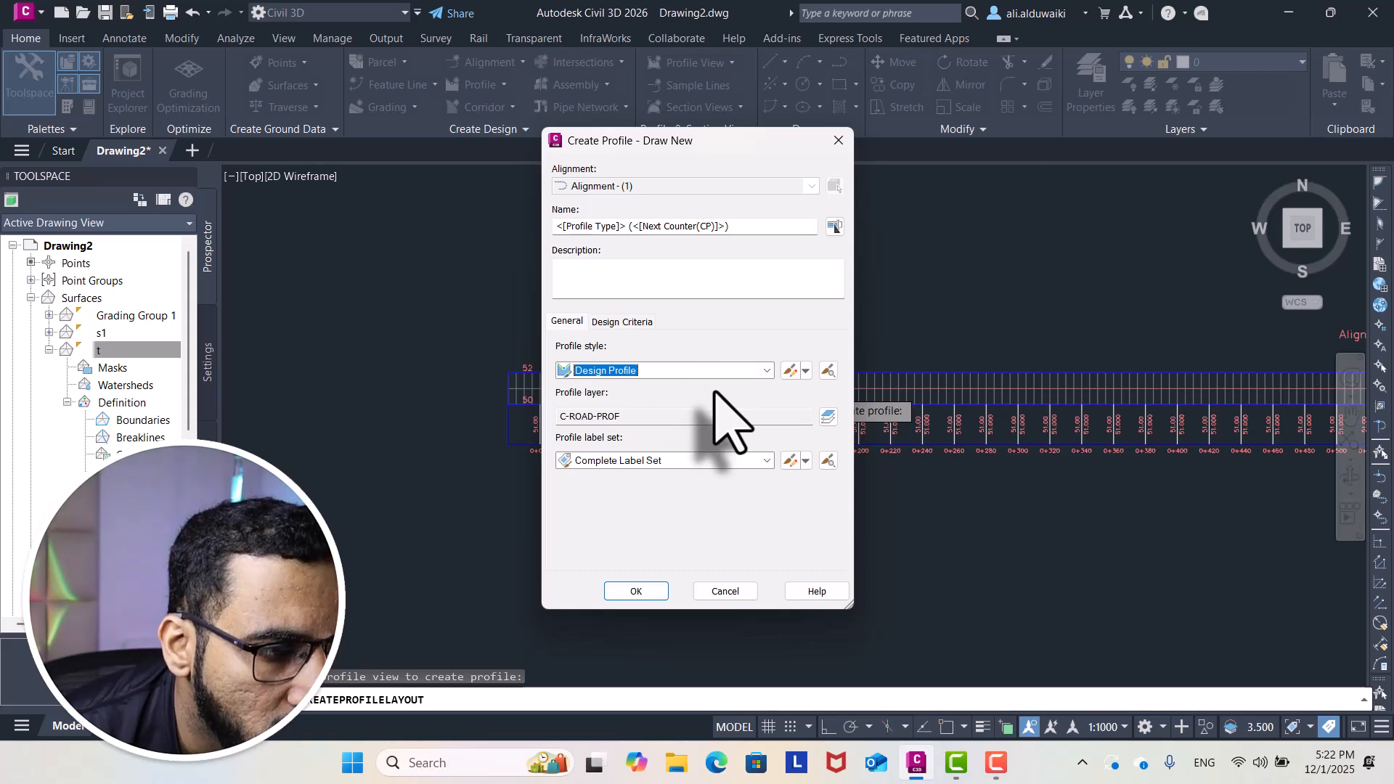
left_click(636, 591)
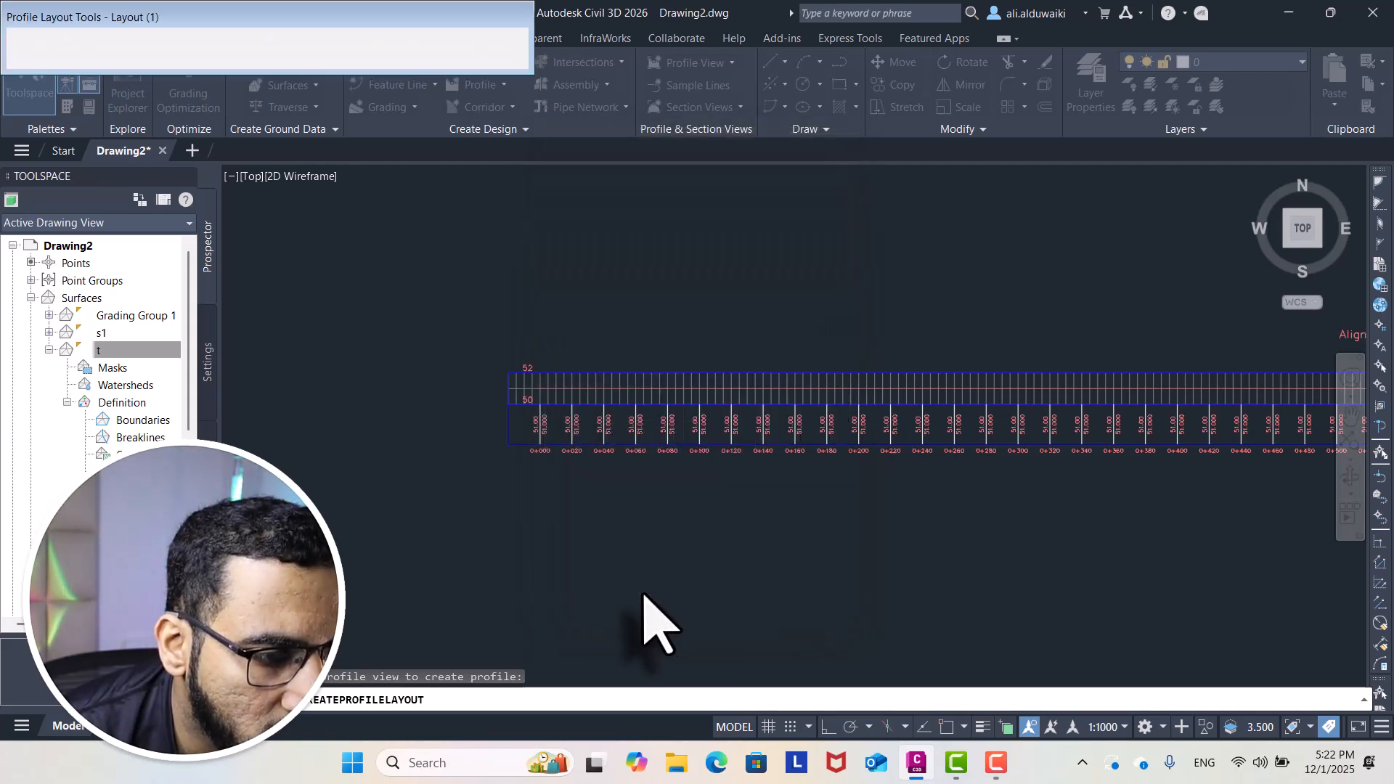
Try to draw the design profile as tangents with curves between the profile view's outer edges at elevation 50, with object snap on
left_click(35, 39)
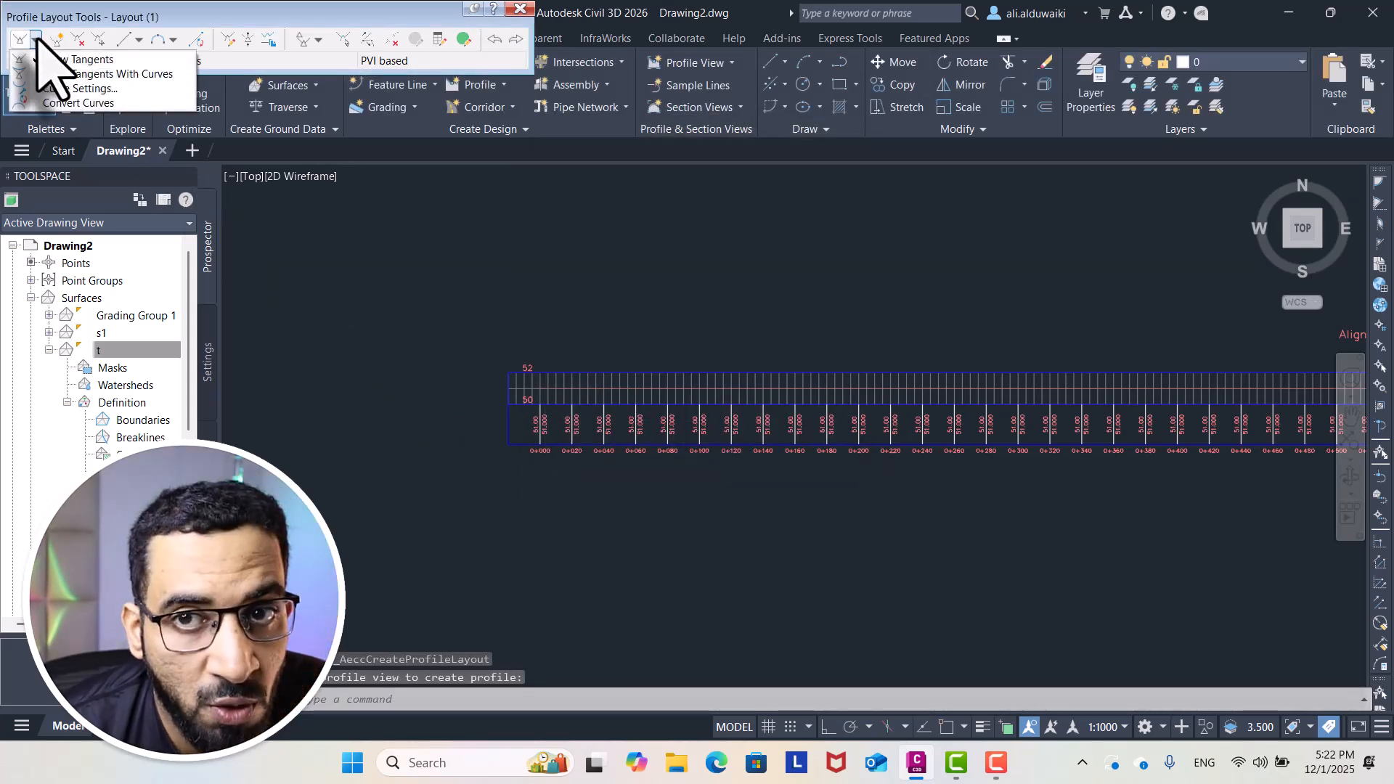
left_click(107, 76)
scroll(531, 414, "up", 6)
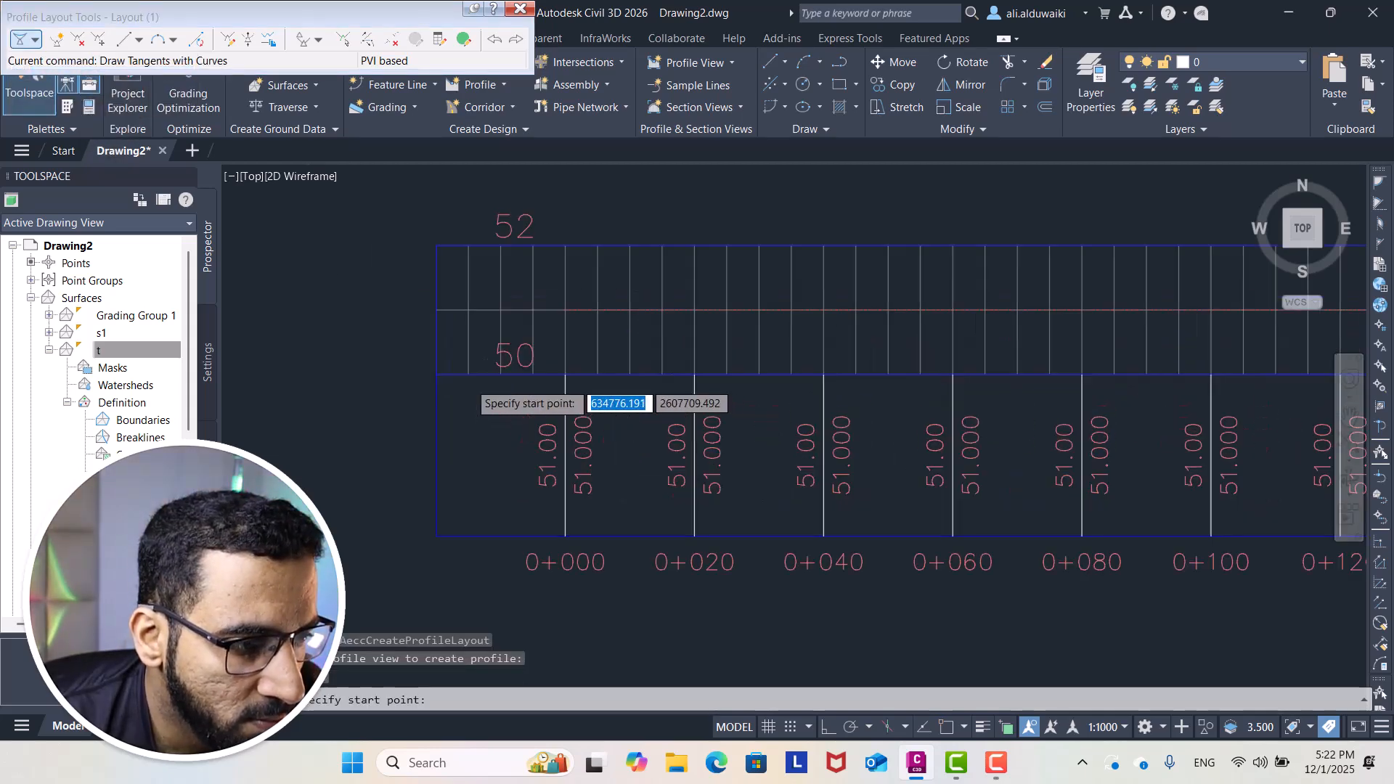
scroll(453, 381, "down", 2)
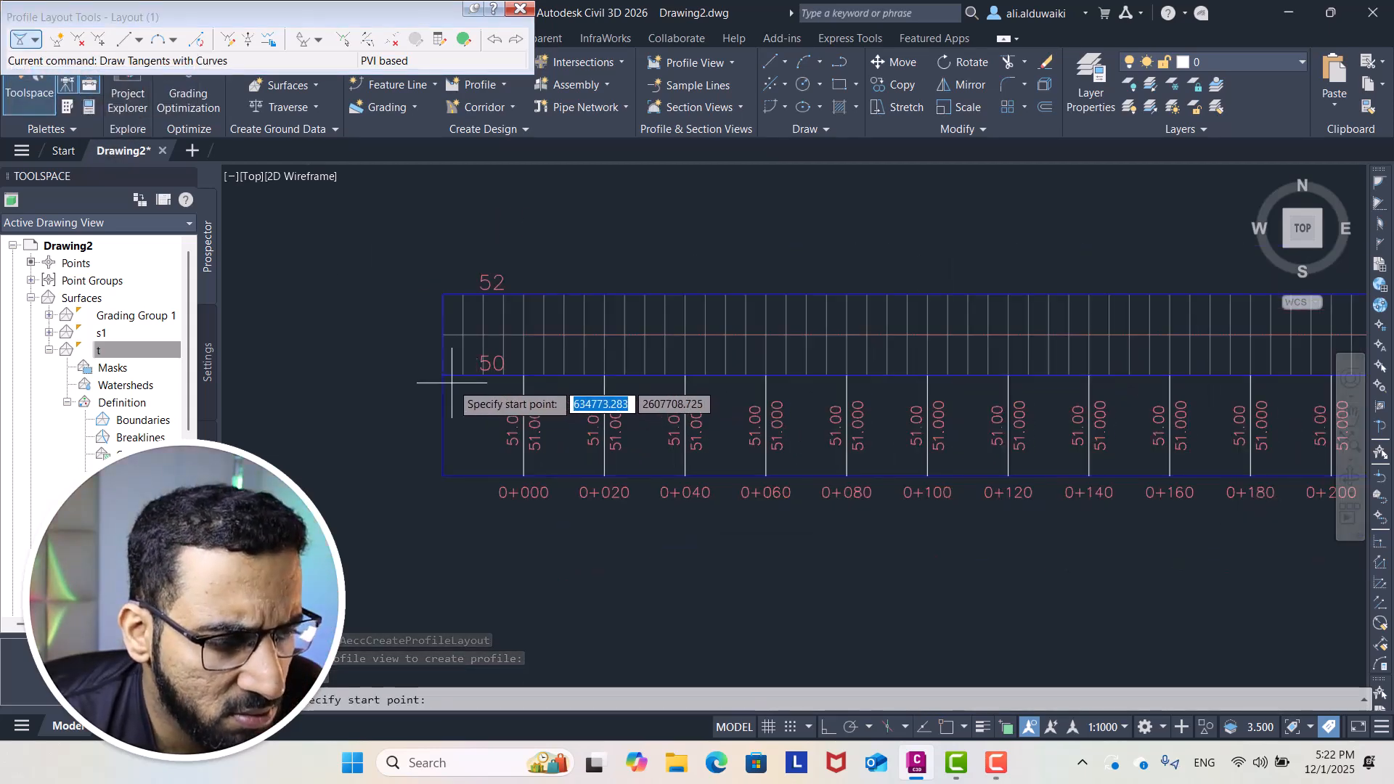
left_click(945, 727)
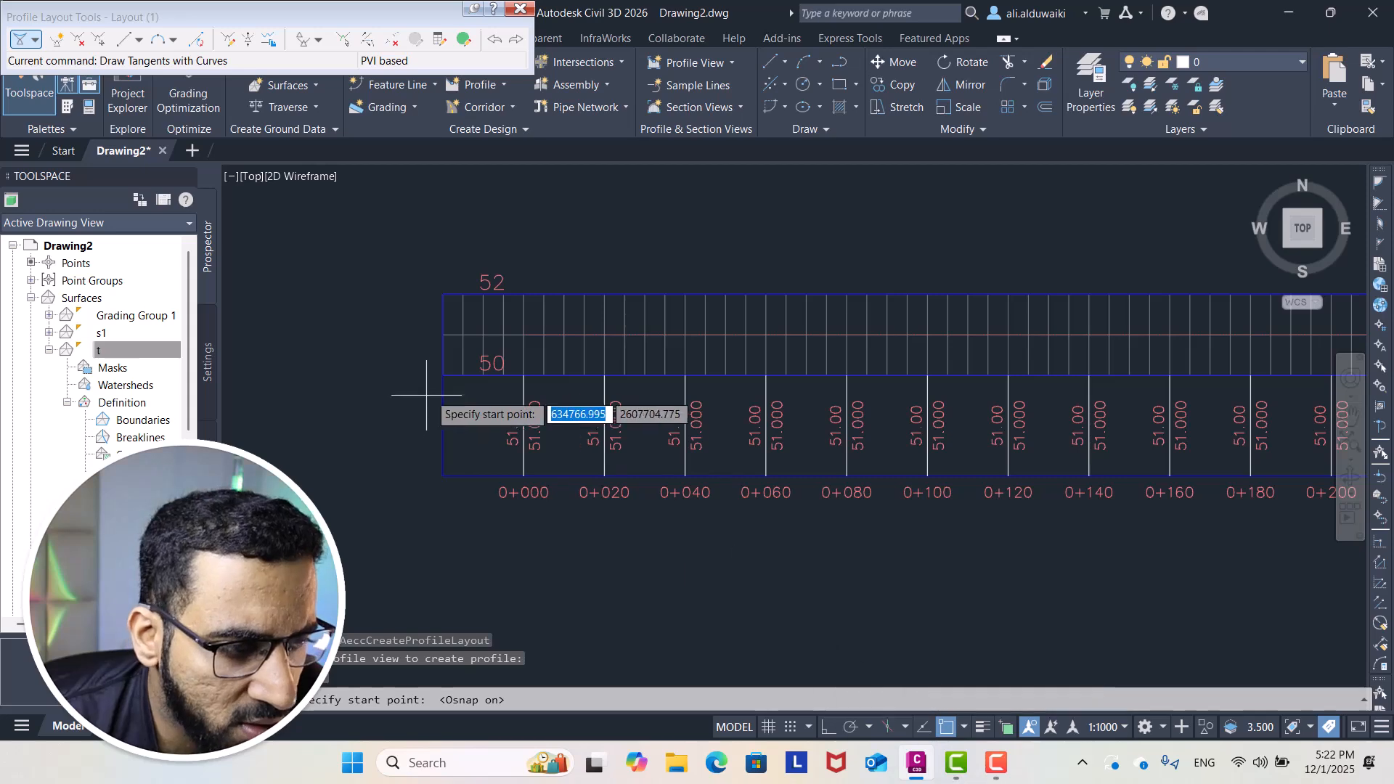
left_click(443, 376)
scroll(839, 397, "down", 4)
mouse_move(839, 398)
middle_mouse_down()
mouse_move(474, 409)
mouse_move(353, 432)
middle_mouse_up()
middle_click_drag(962, 466, 411, 494)
middle_click_drag(936, 522, 465, 525)
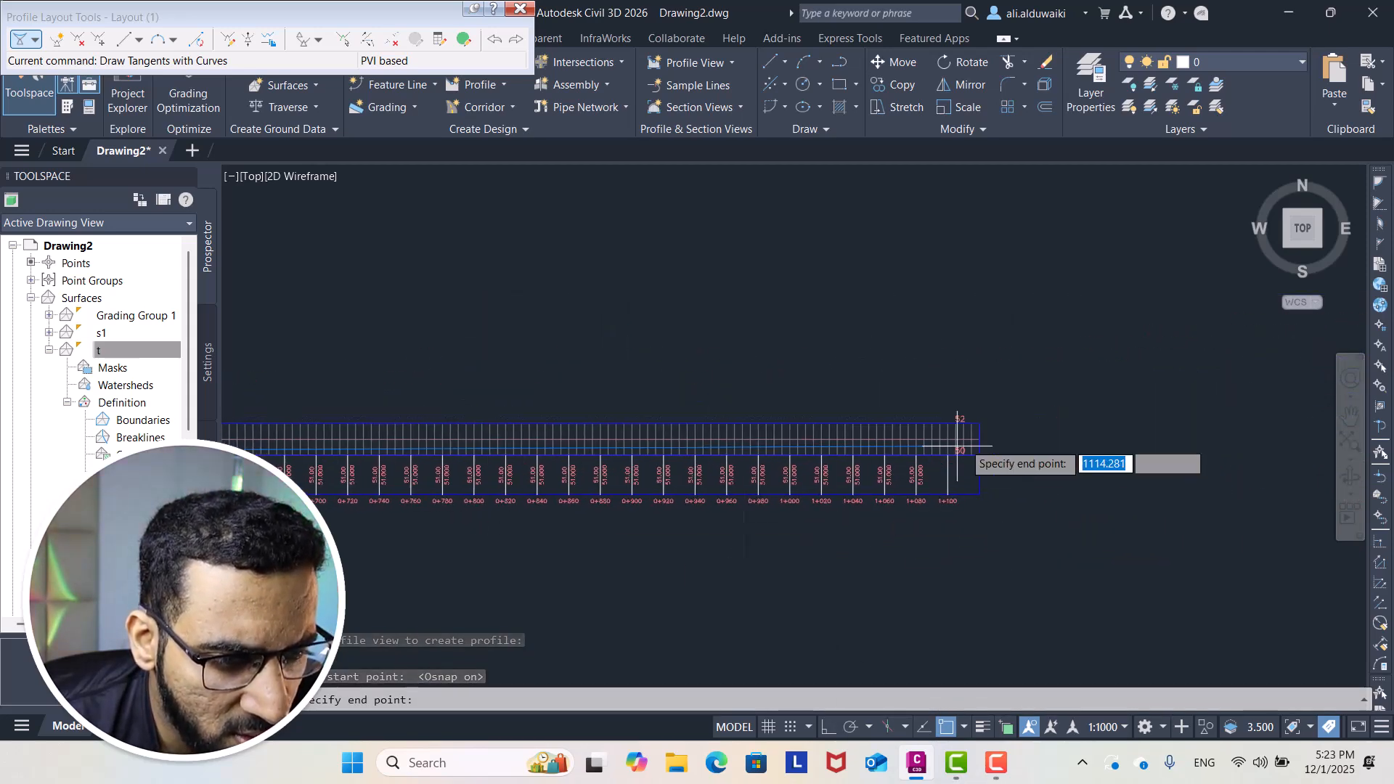
scroll(961, 450, "up", 8)
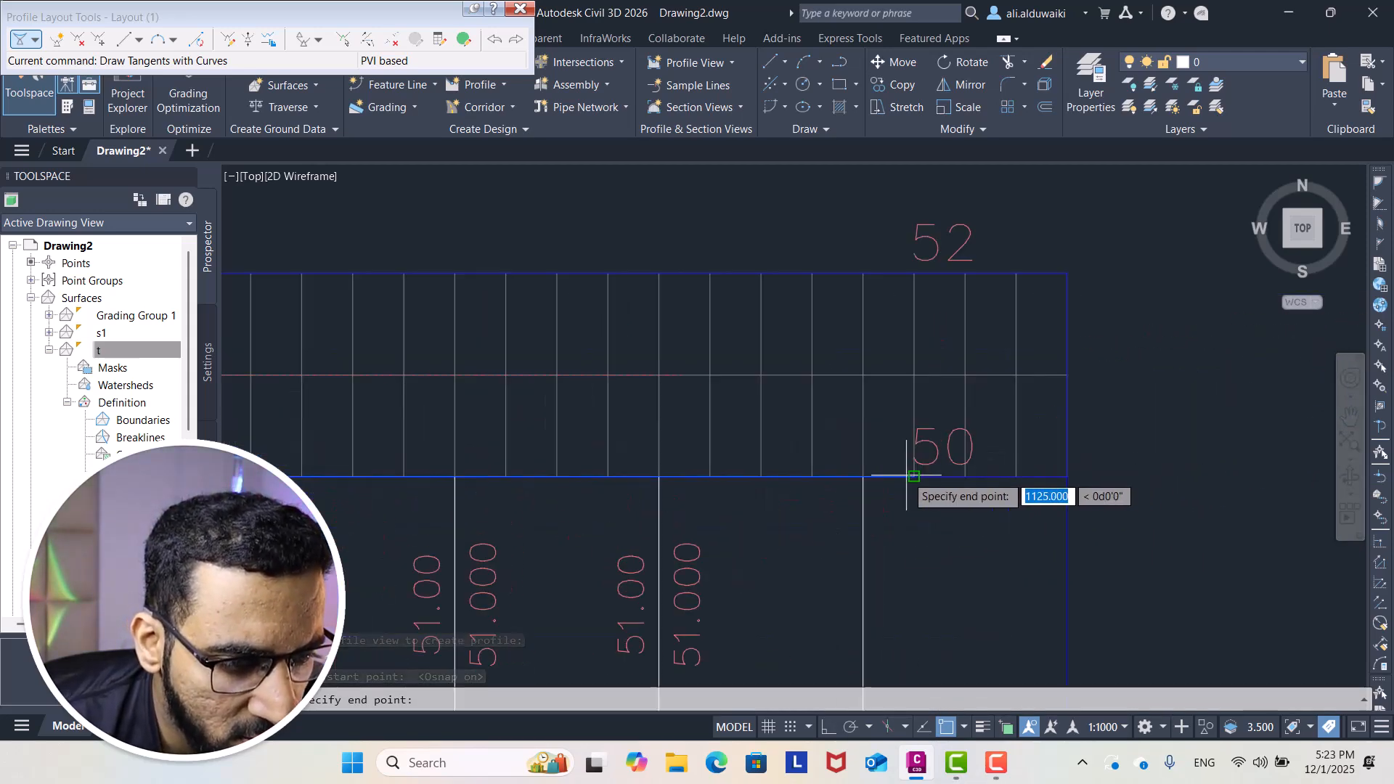
left_click(1068, 476)
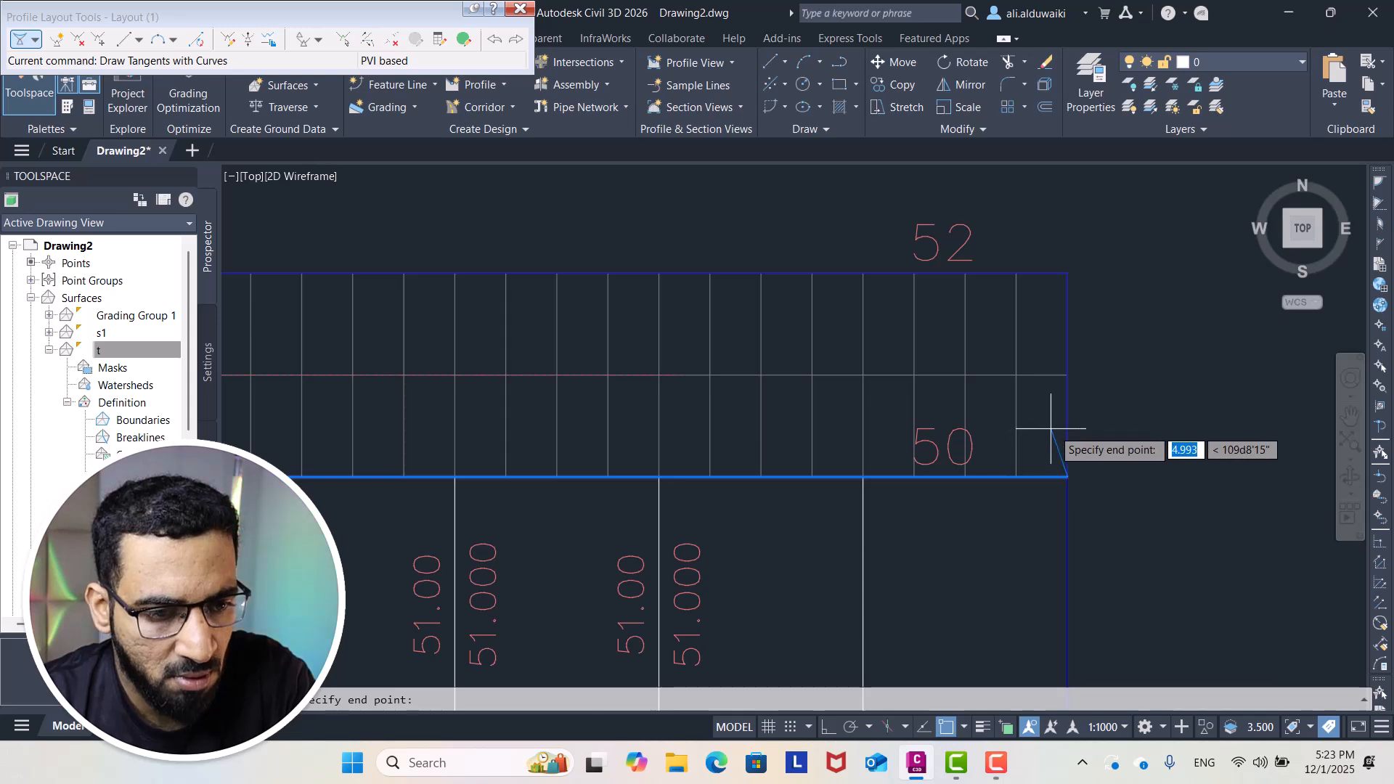
key("Escape")
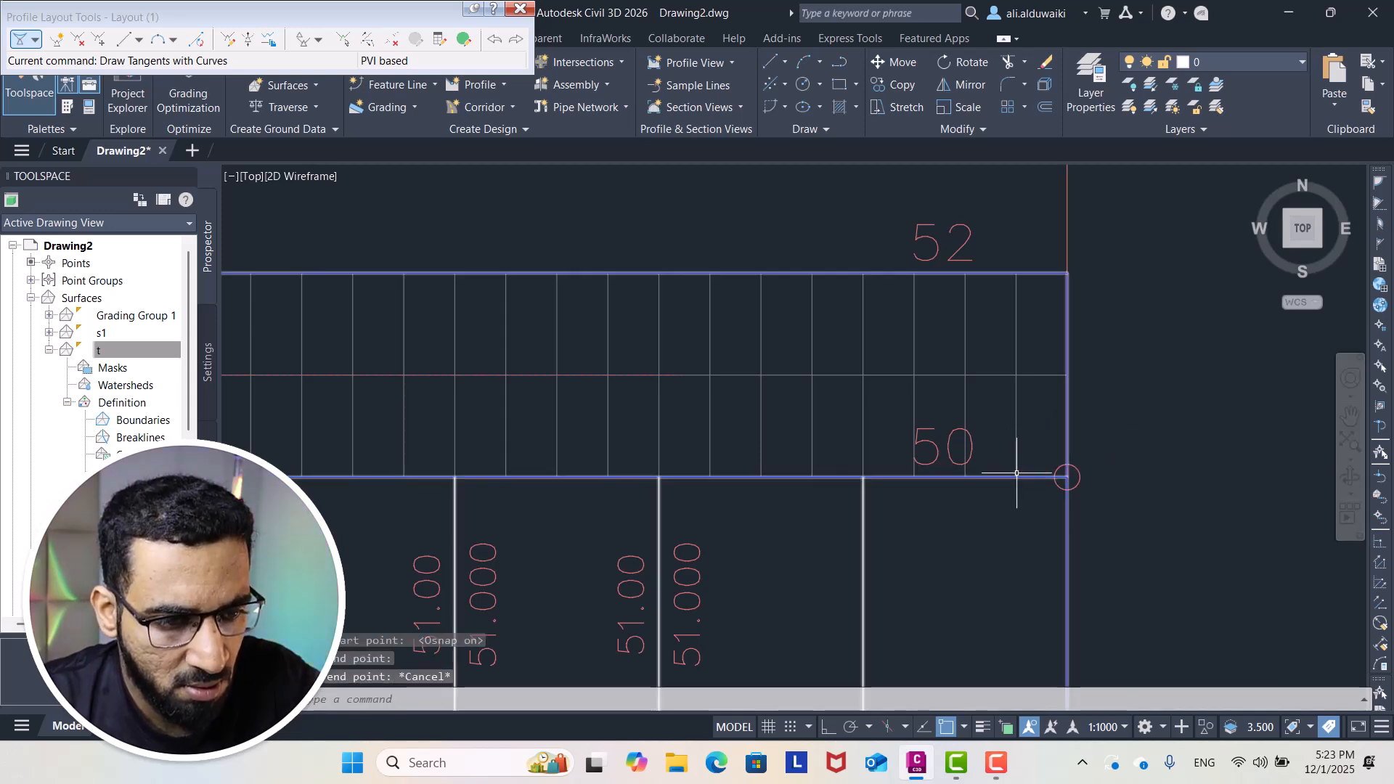
Undo the tangent just drawn across the profile view and close the profile layout tools
scroll(1068, 501, "down", 3)
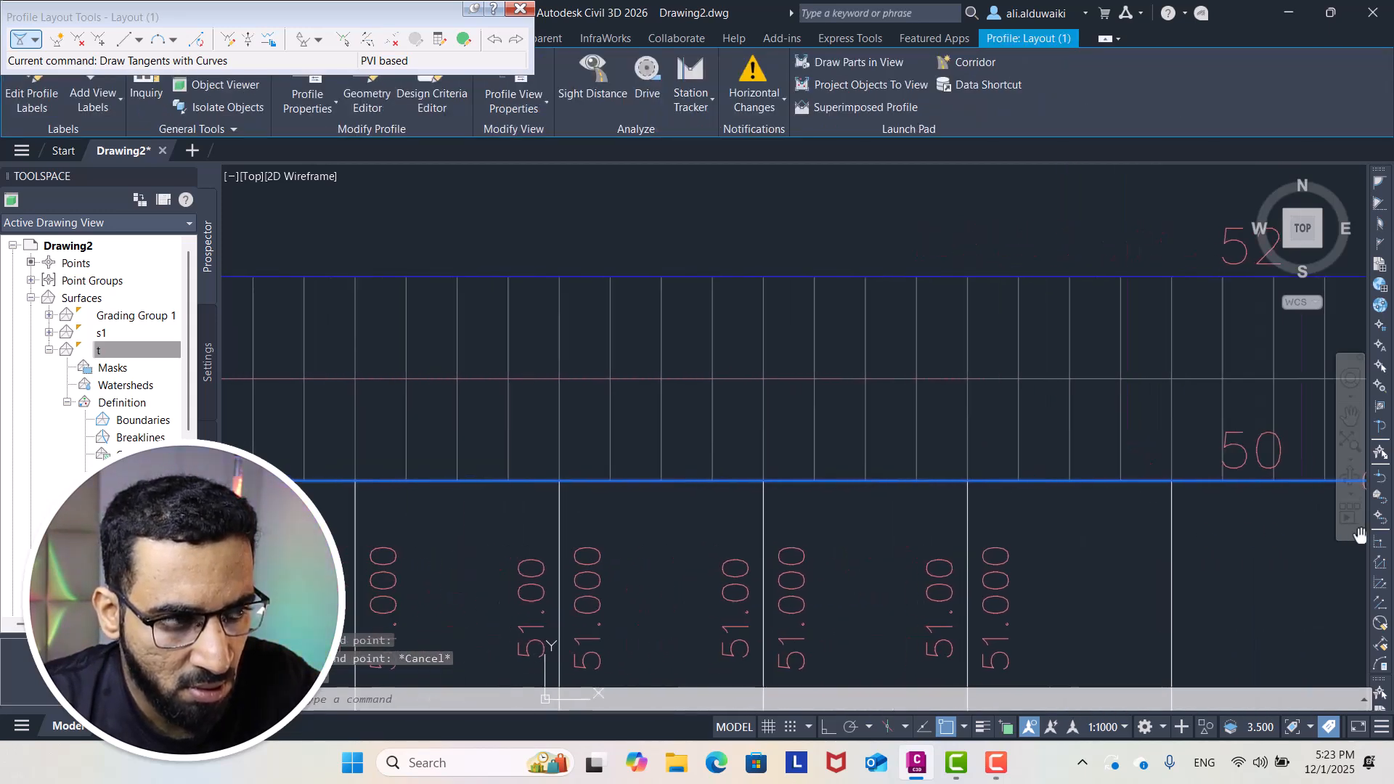
scroll(1080, 501, "down", 5)
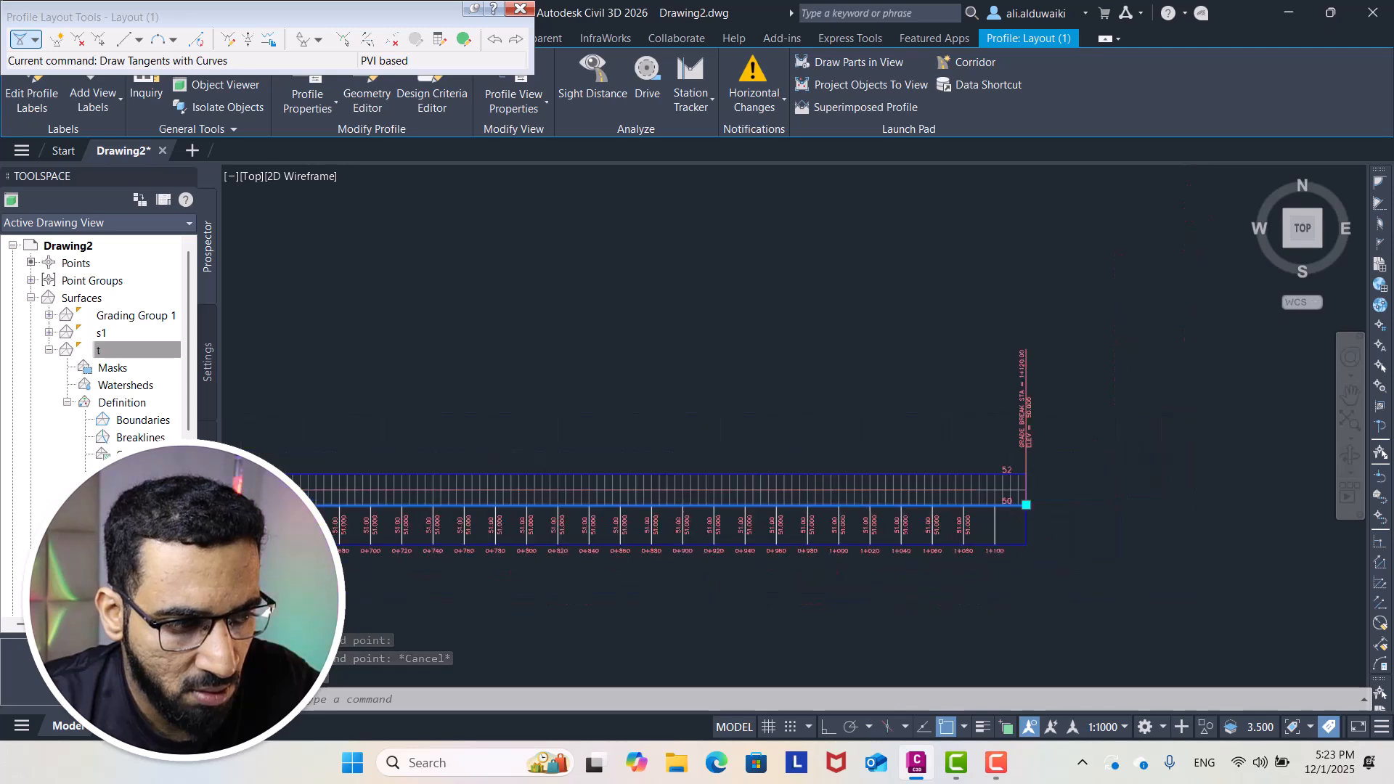
middle_click_drag(831, 488, 975, 465)
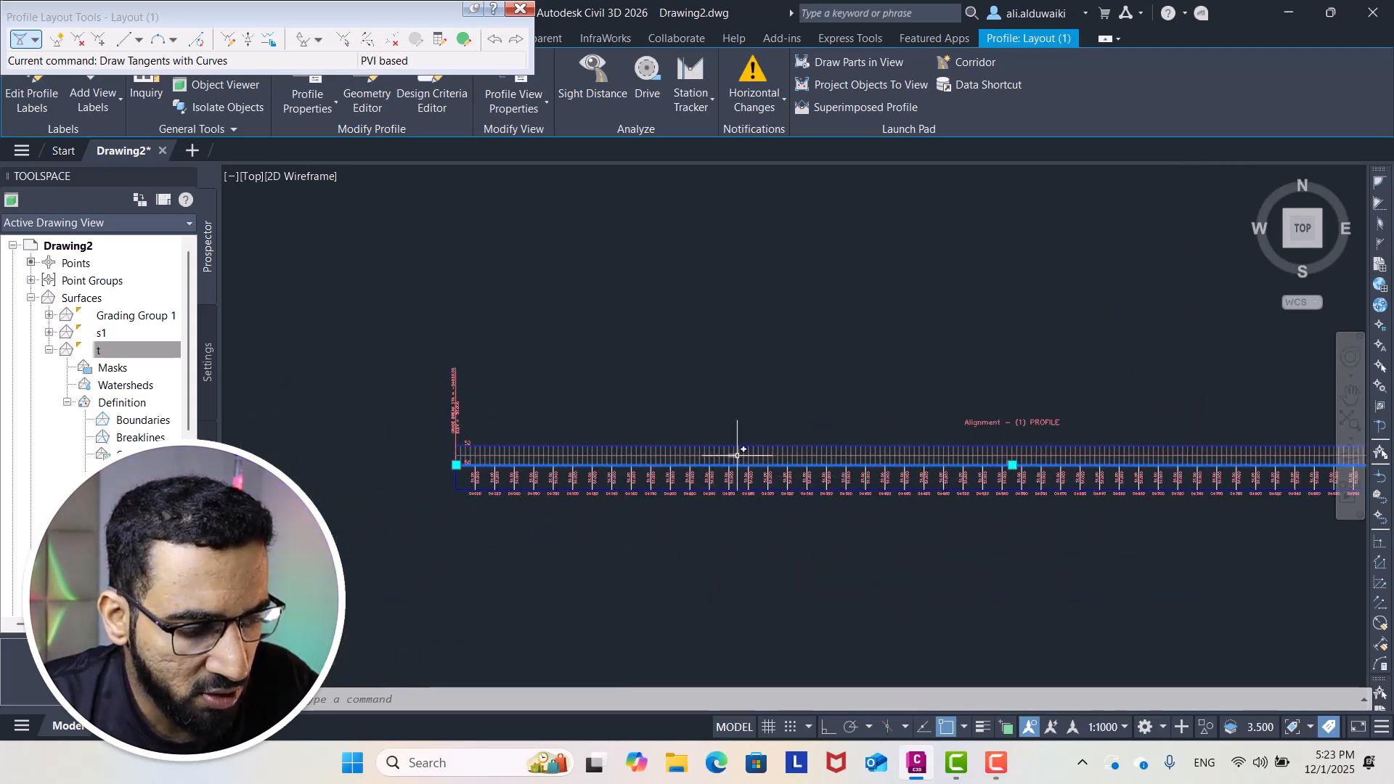
scroll(737, 455, "up", 8)
scroll(733, 459, "down", 6)
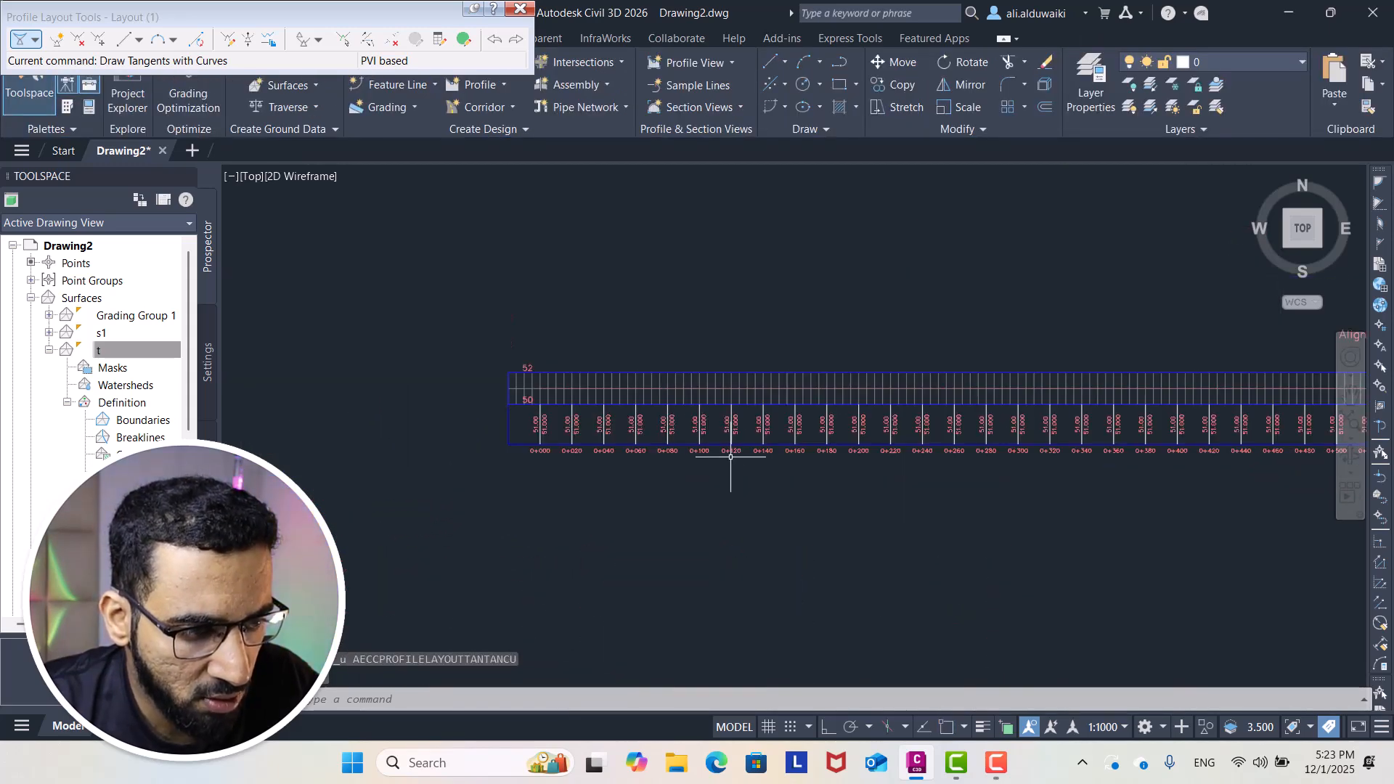
key("Escape")
key("Escape")
middle_click_drag(700, 442, 550, 425)
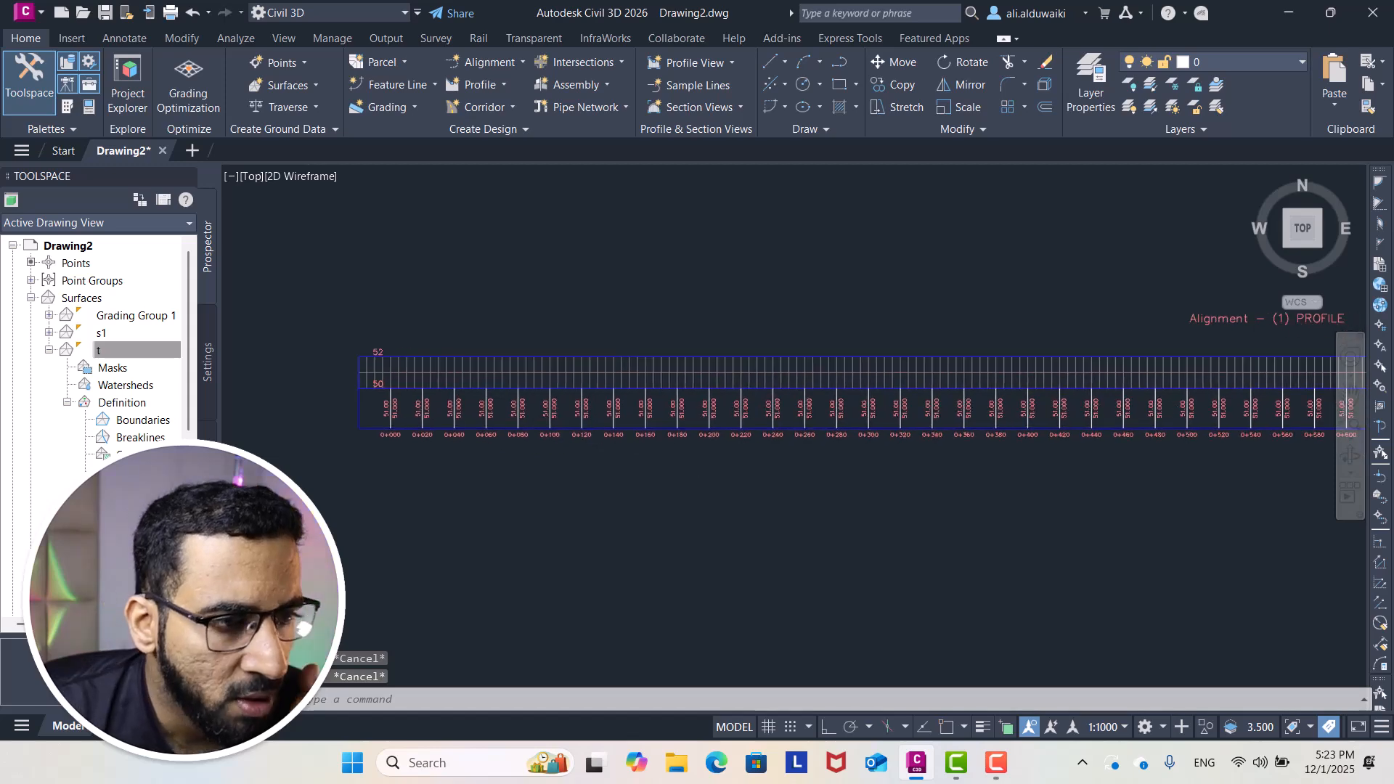
left_click(635, 390)
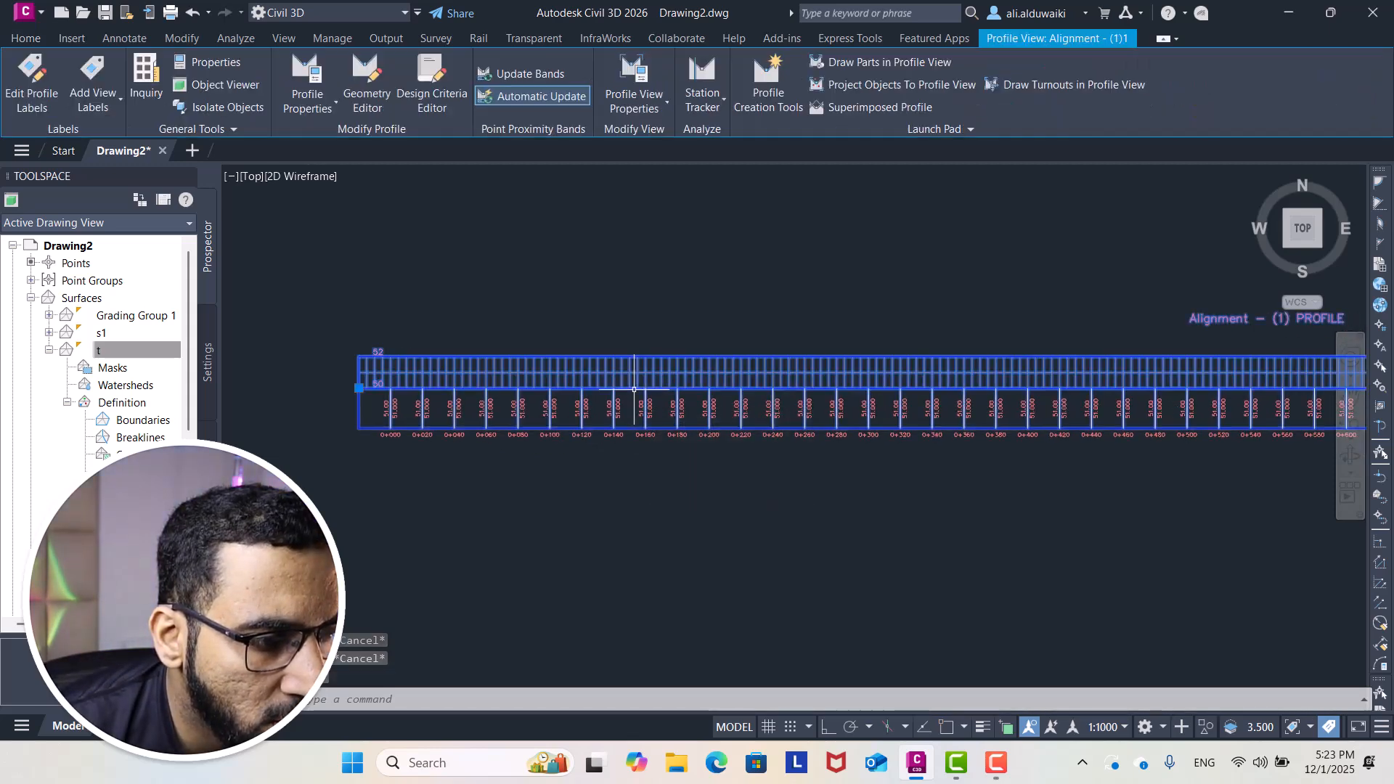
scroll(675, 392, "up", 1)
key("Escape")
scroll(675, 392, "down", 3)
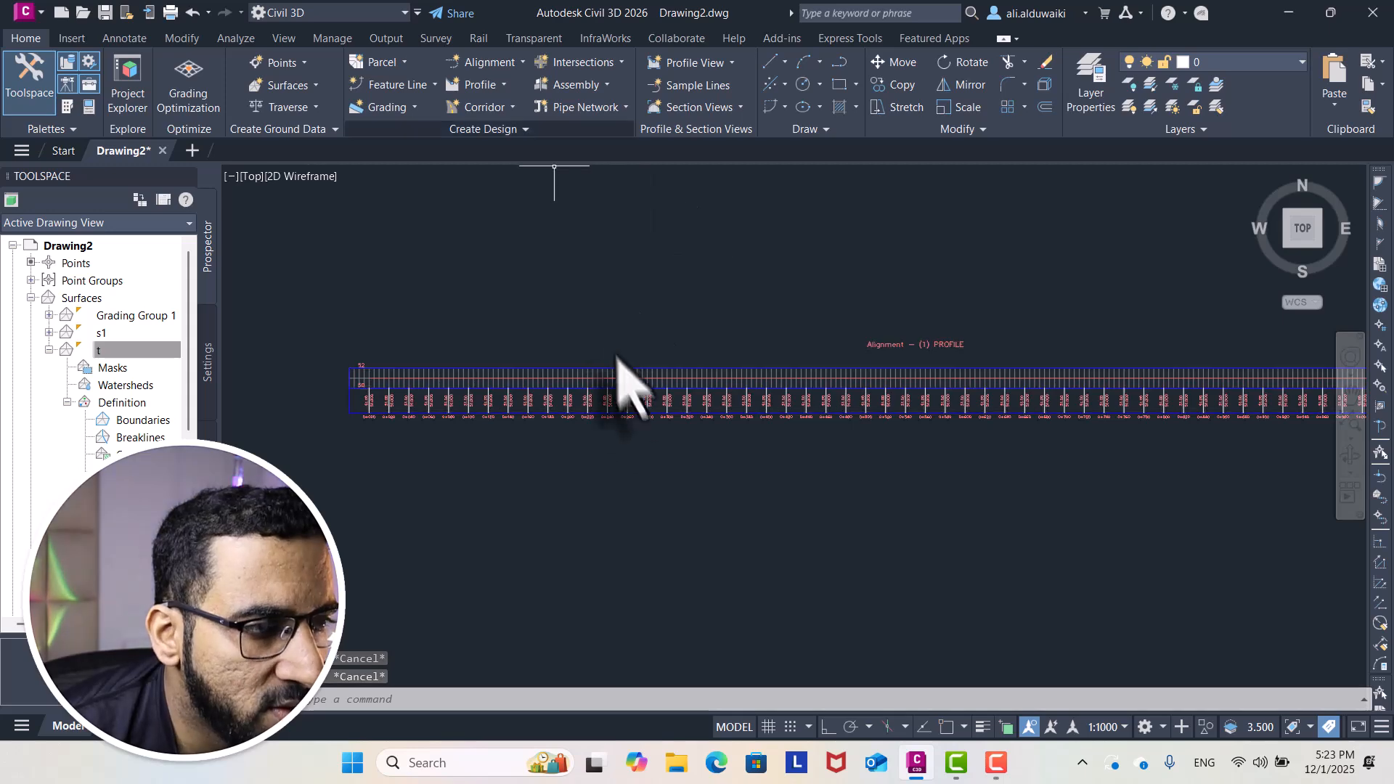
left_click(500, 85)
left_click(516, 112)
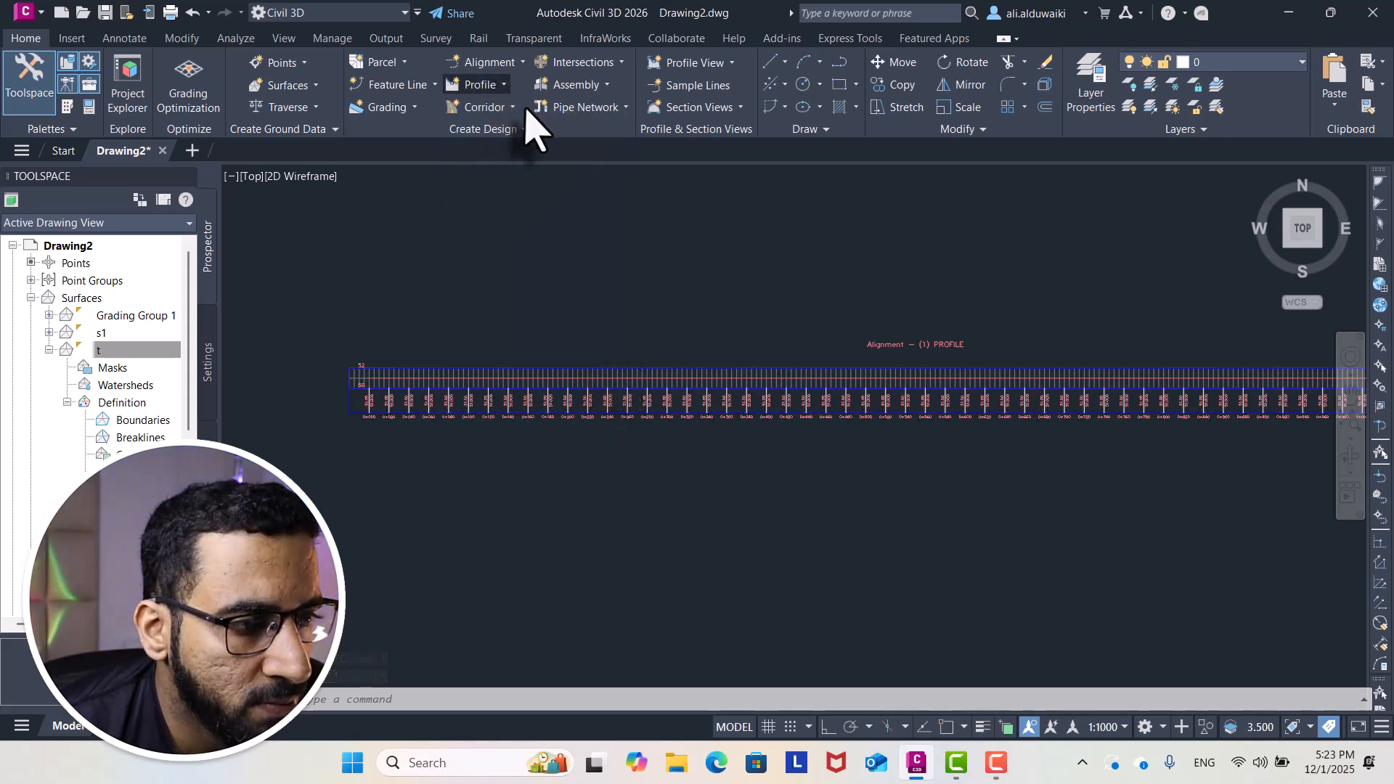
left_click(957, 184)
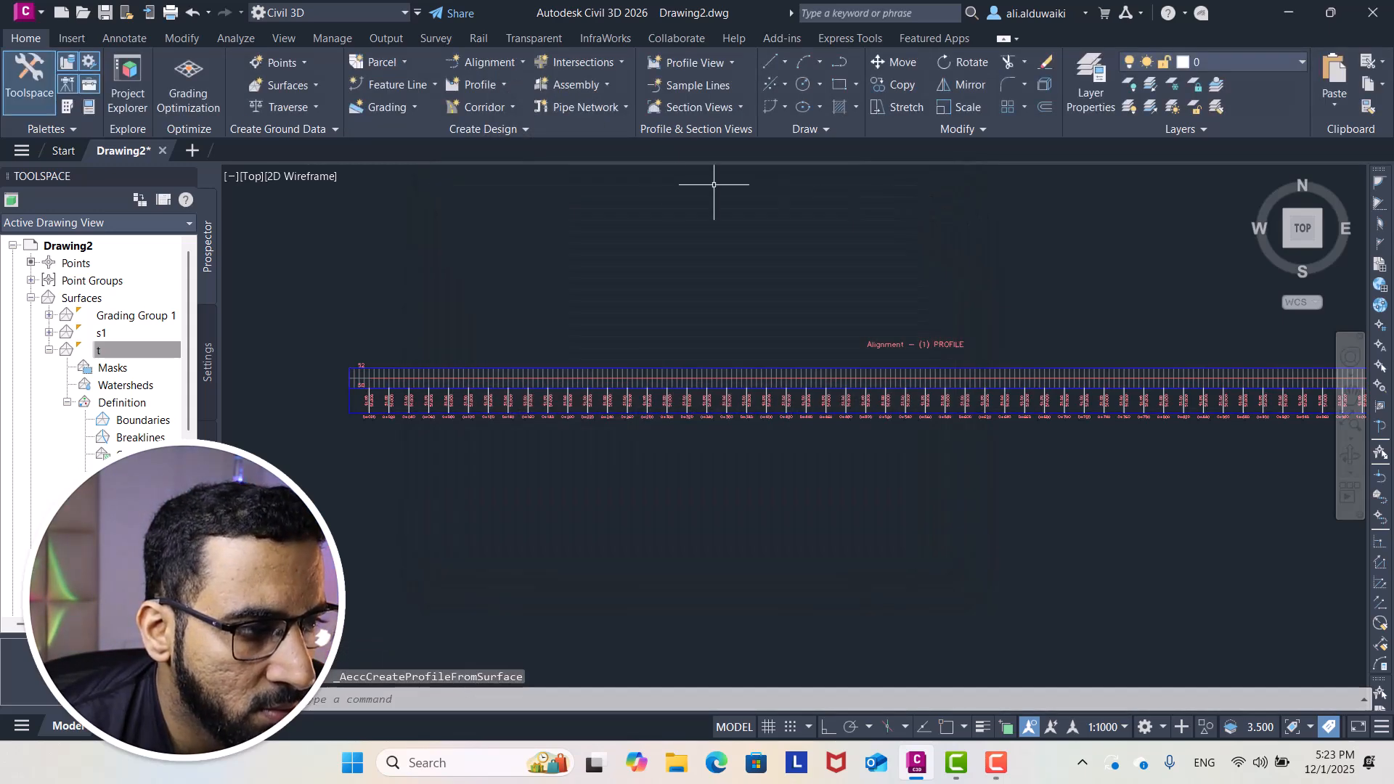
Create another layout profile in the profile view with the Design Profile style and Complete Label Set
left_click(501, 85)
left_click(537, 154)
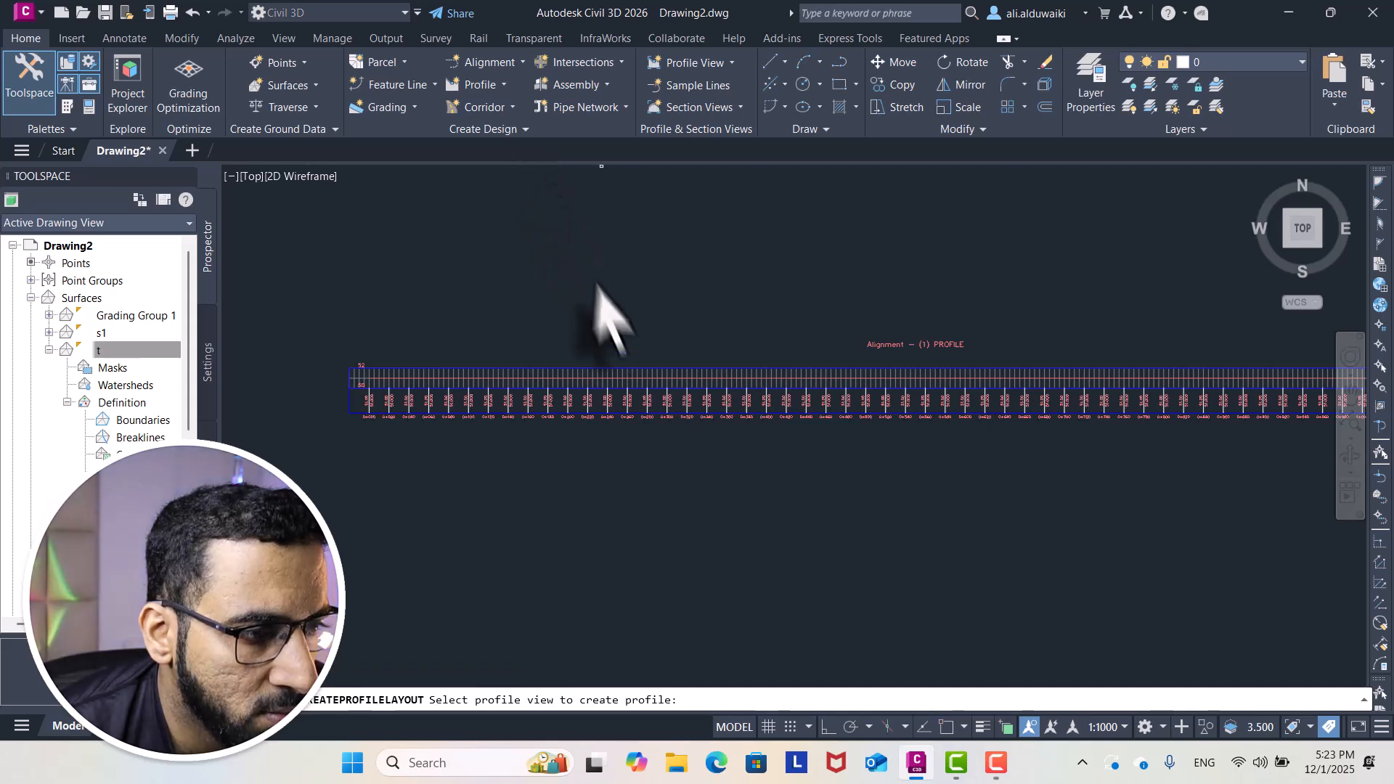
left_click(639, 377)
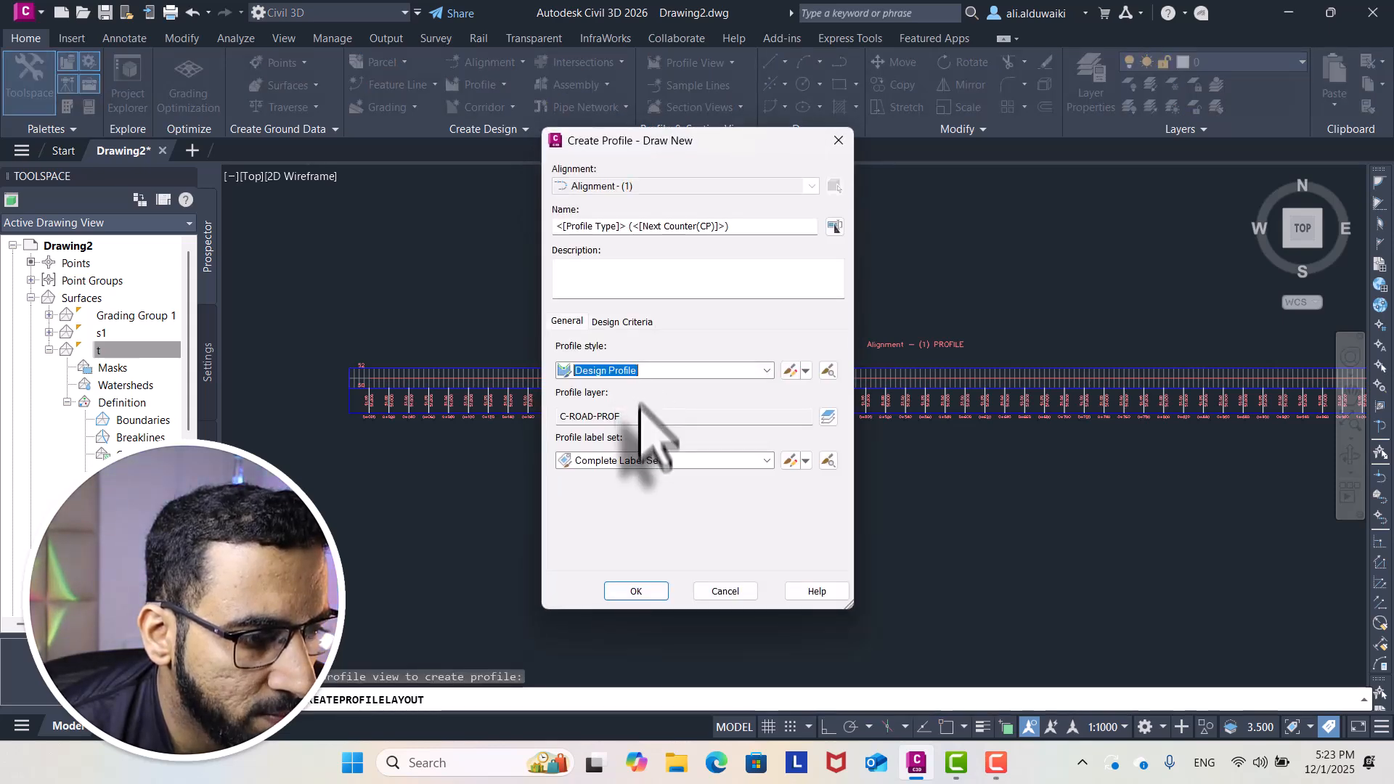
left_click(636, 591)
Start drawing tangents with curves, snapping the start point to station 0+000 on the elevation 50 line with object snap on
scroll(383, 387, "up", 4)
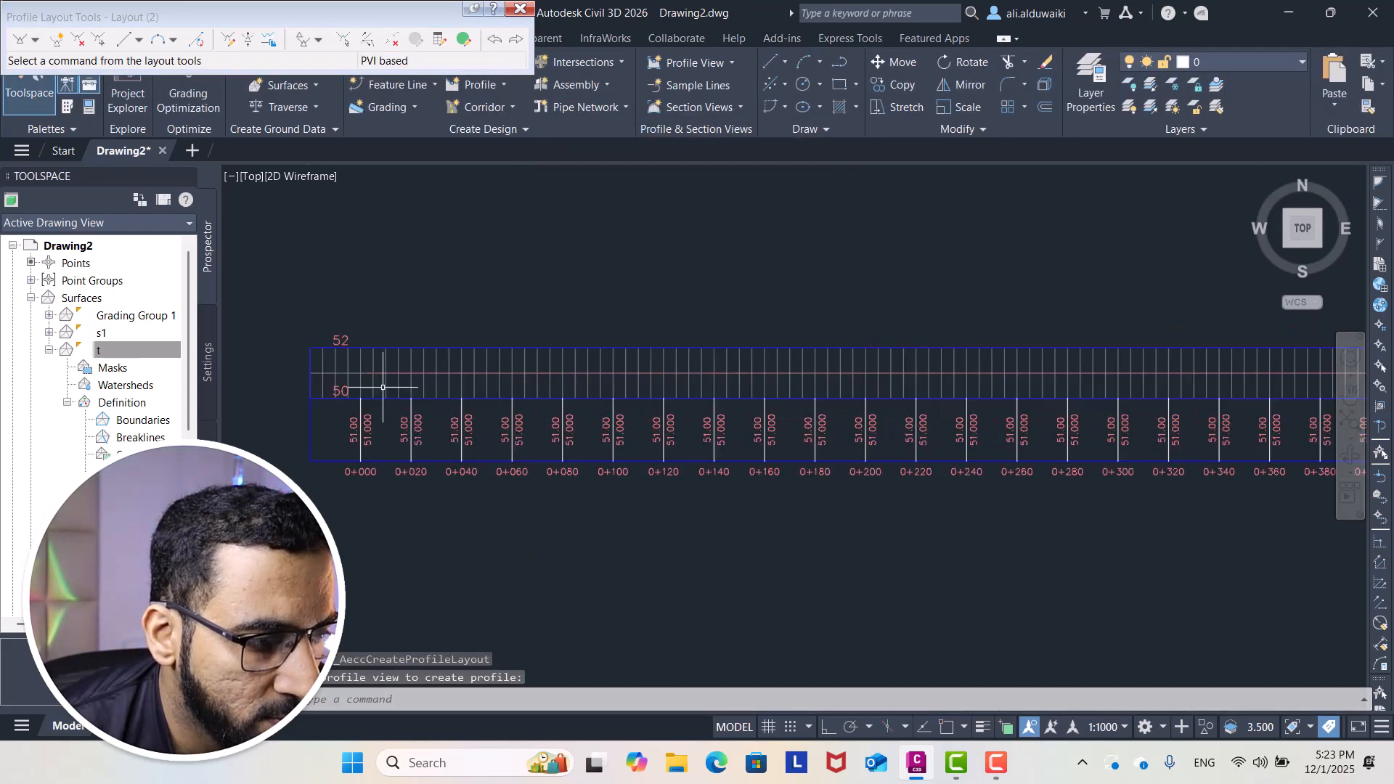
scroll(382, 387, "up", 2)
left_click(36, 39)
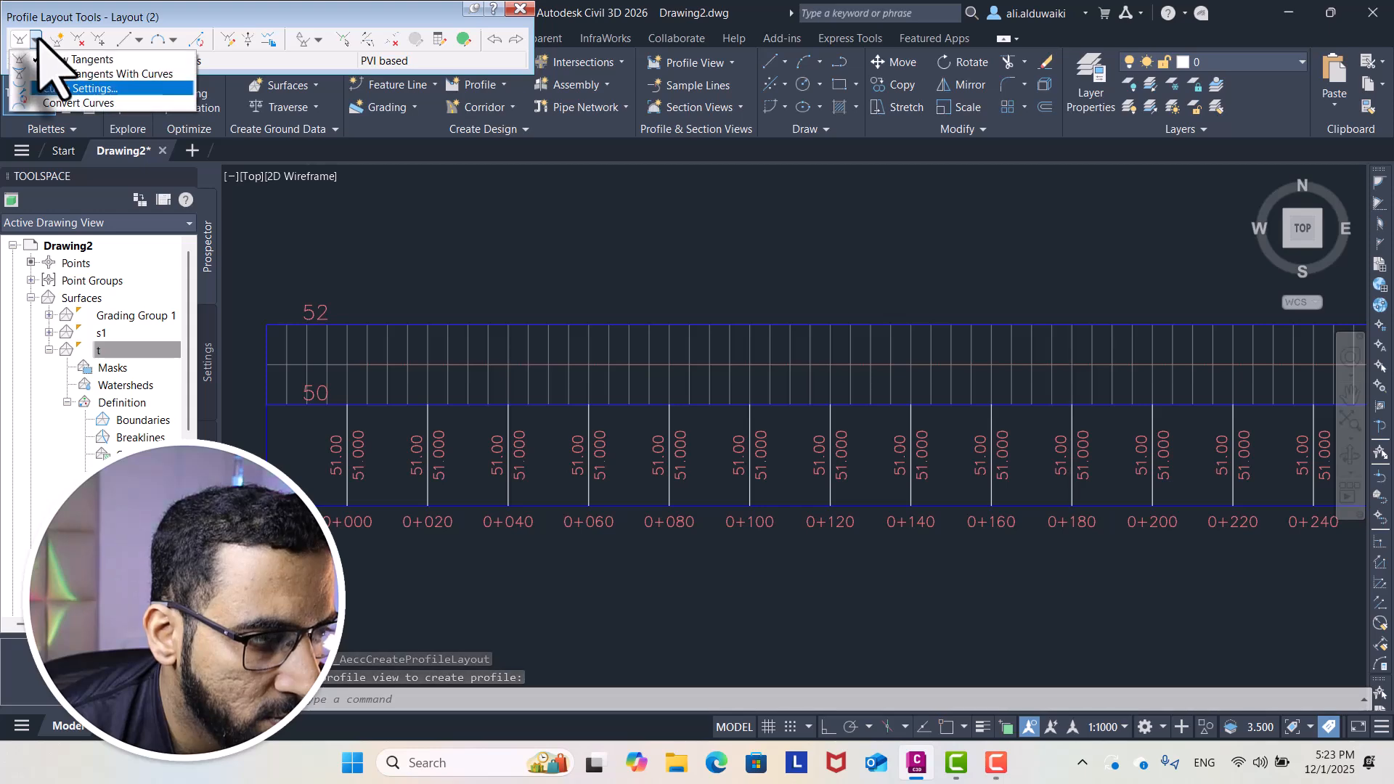
left_click(81, 74)
middle_click_drag(367, 400, 443, 433)
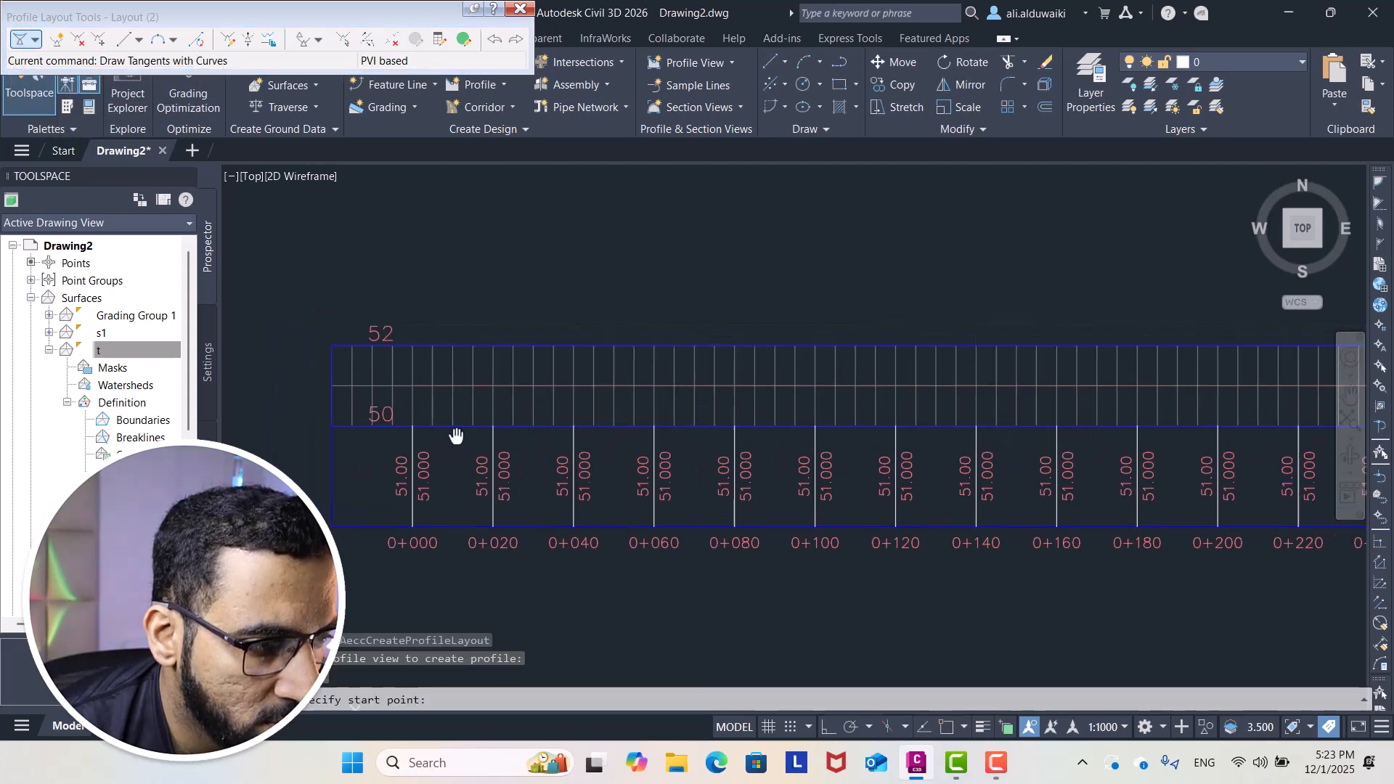
scroll(459, 424, "up", 2)
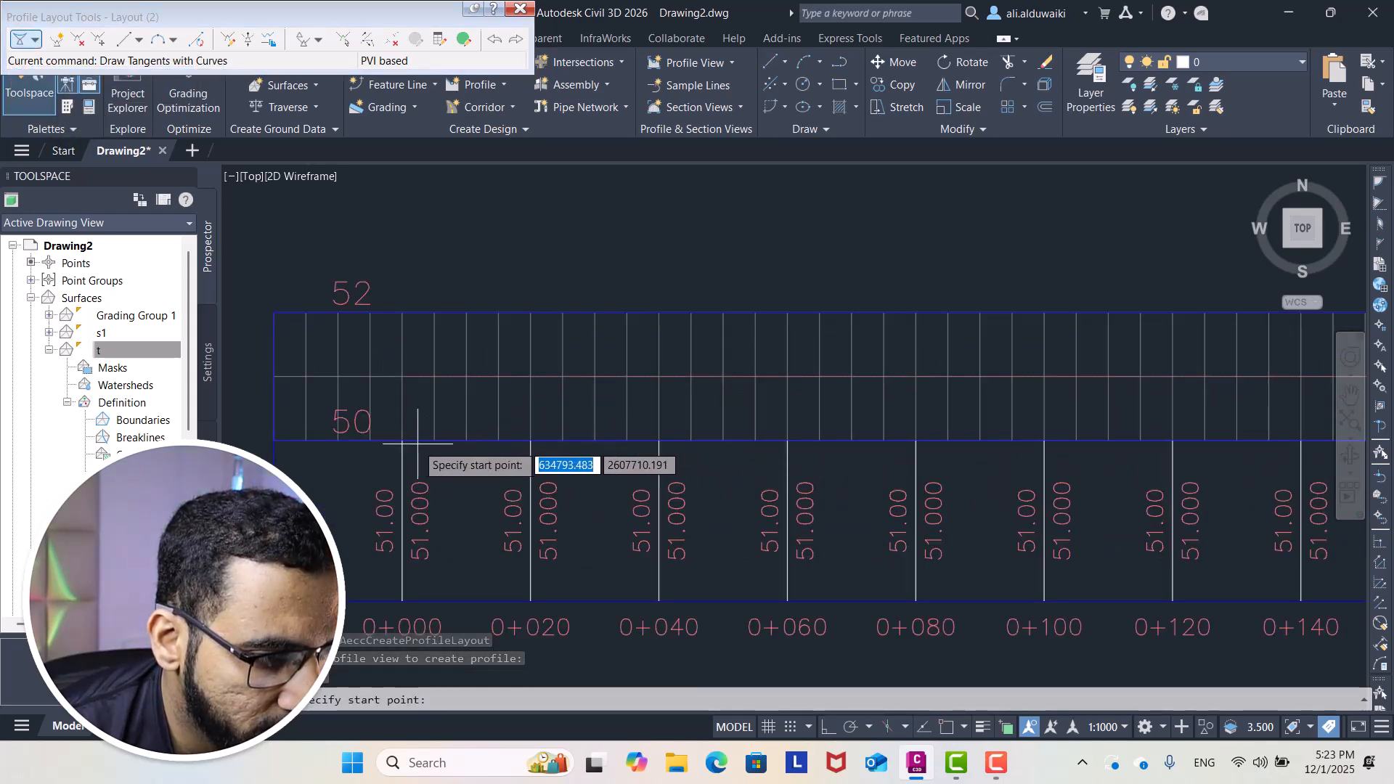
scroll(403, 441, "down", 6)
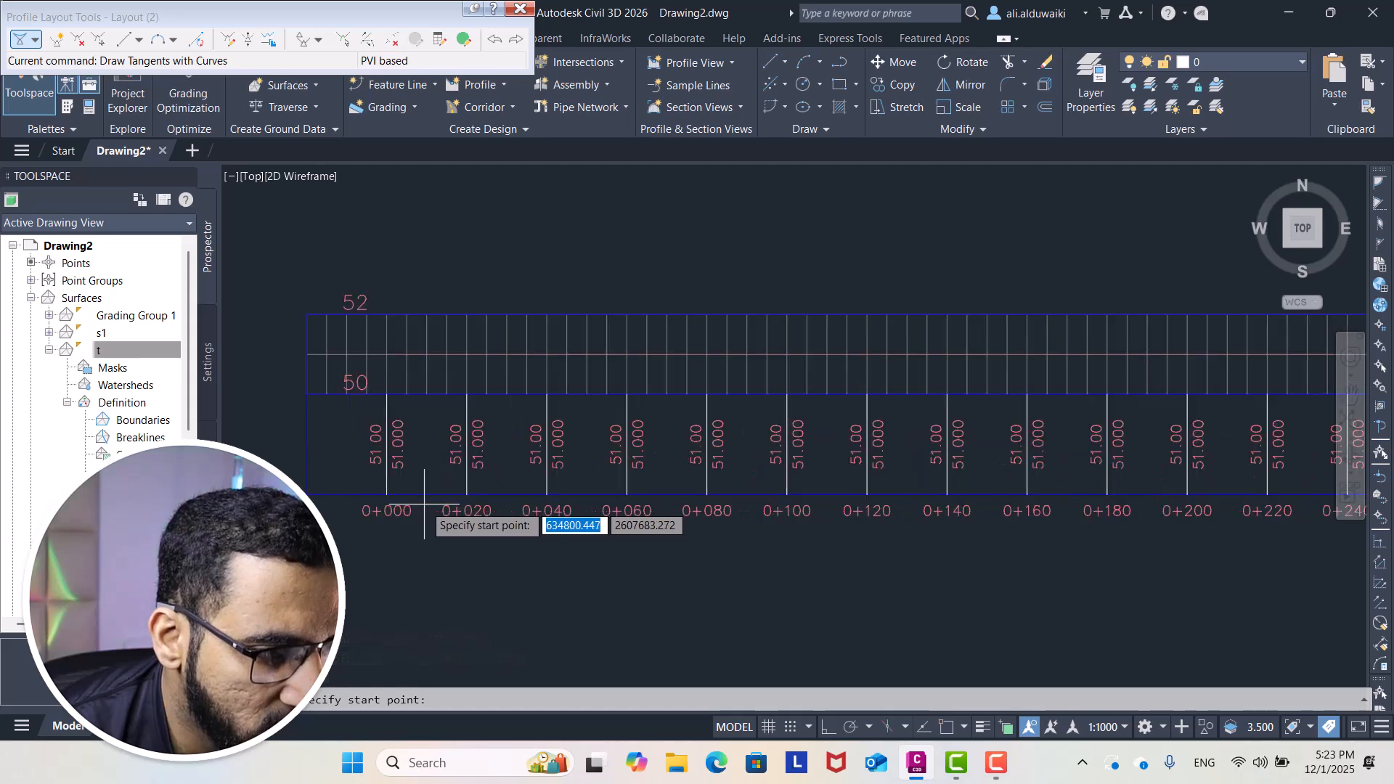
scroll(748, 526, "down", 3)
scroll(1089, 501, "up", 8)
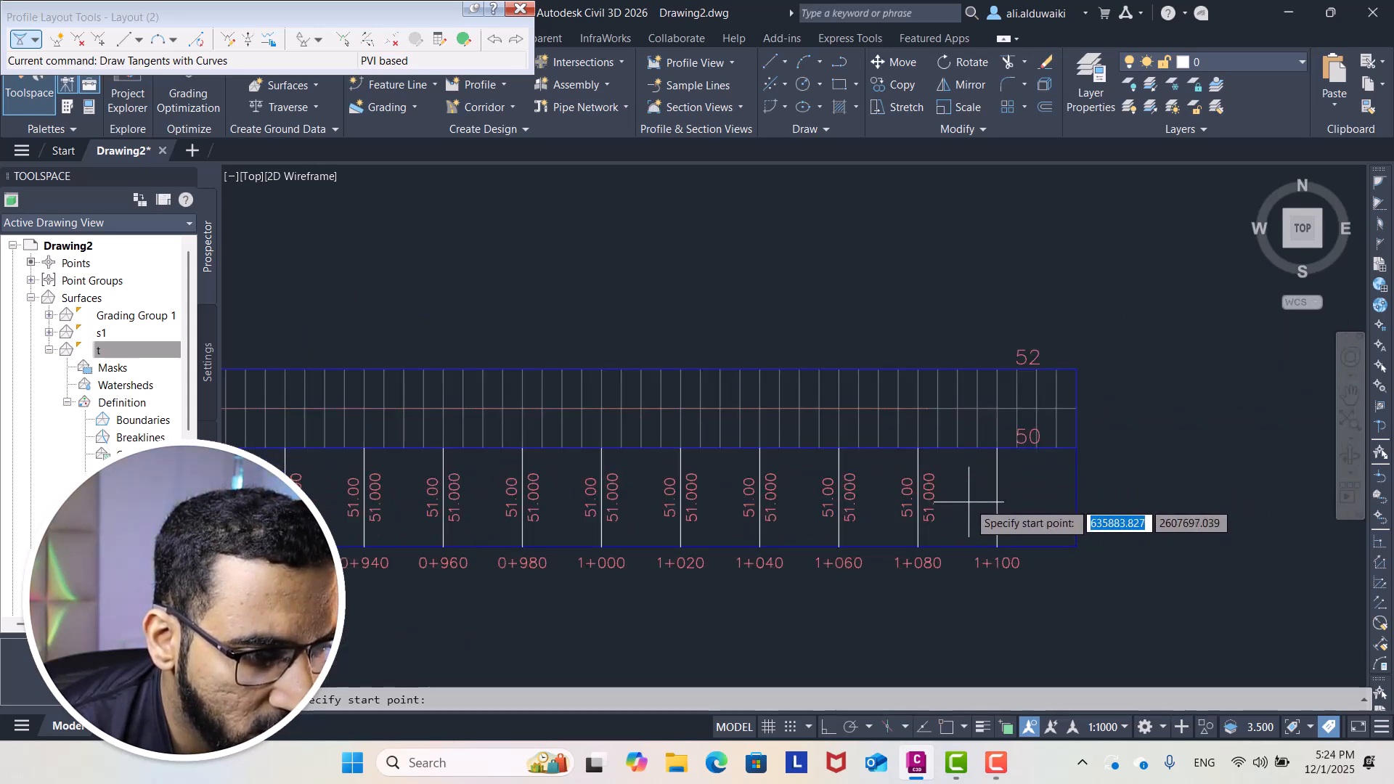
scroll(936, 502, "down", 10)
middle_click_drag(508, 513, 726, 523)
scroll(727, 523, "up", 10)
middle_click_drag(872, 508, 760, 548)
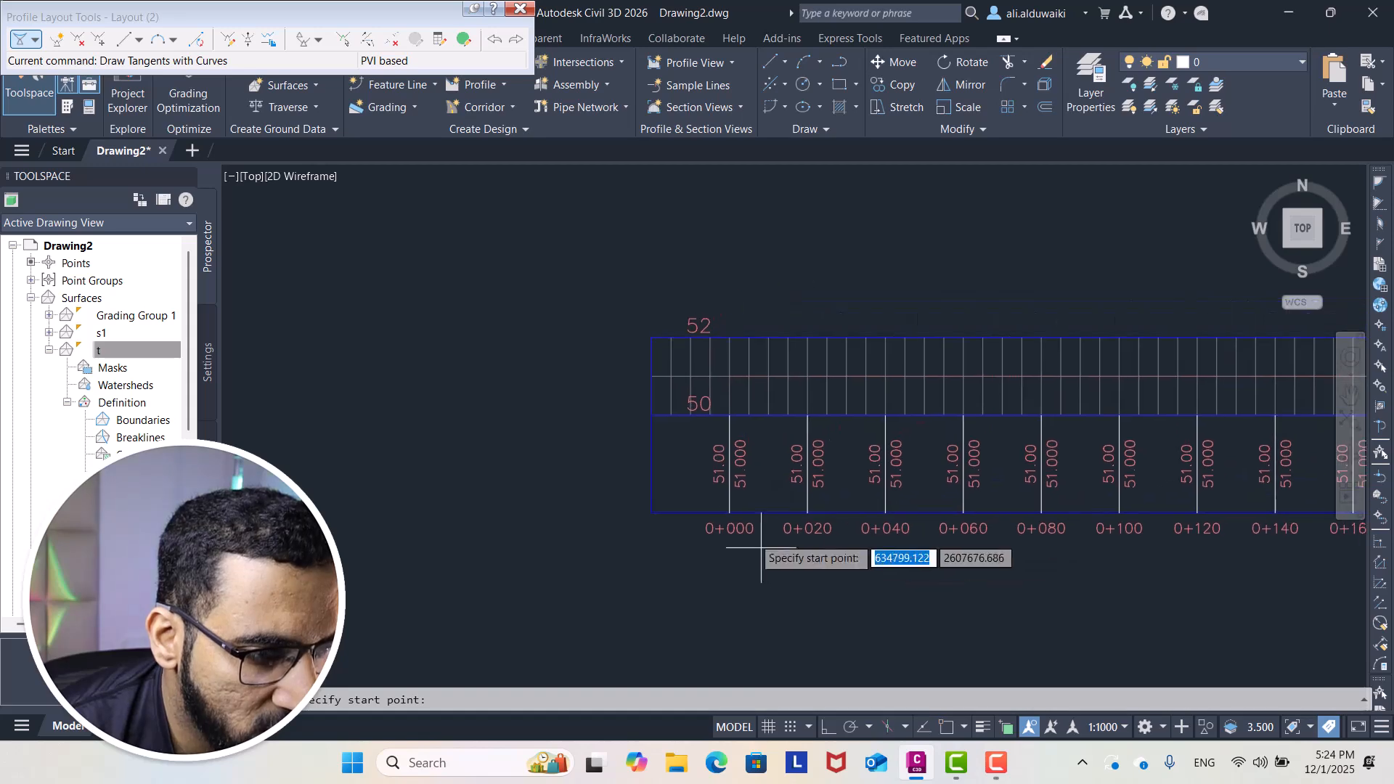
scroll(697, 395, "up", 4)
left_click(946, 727)
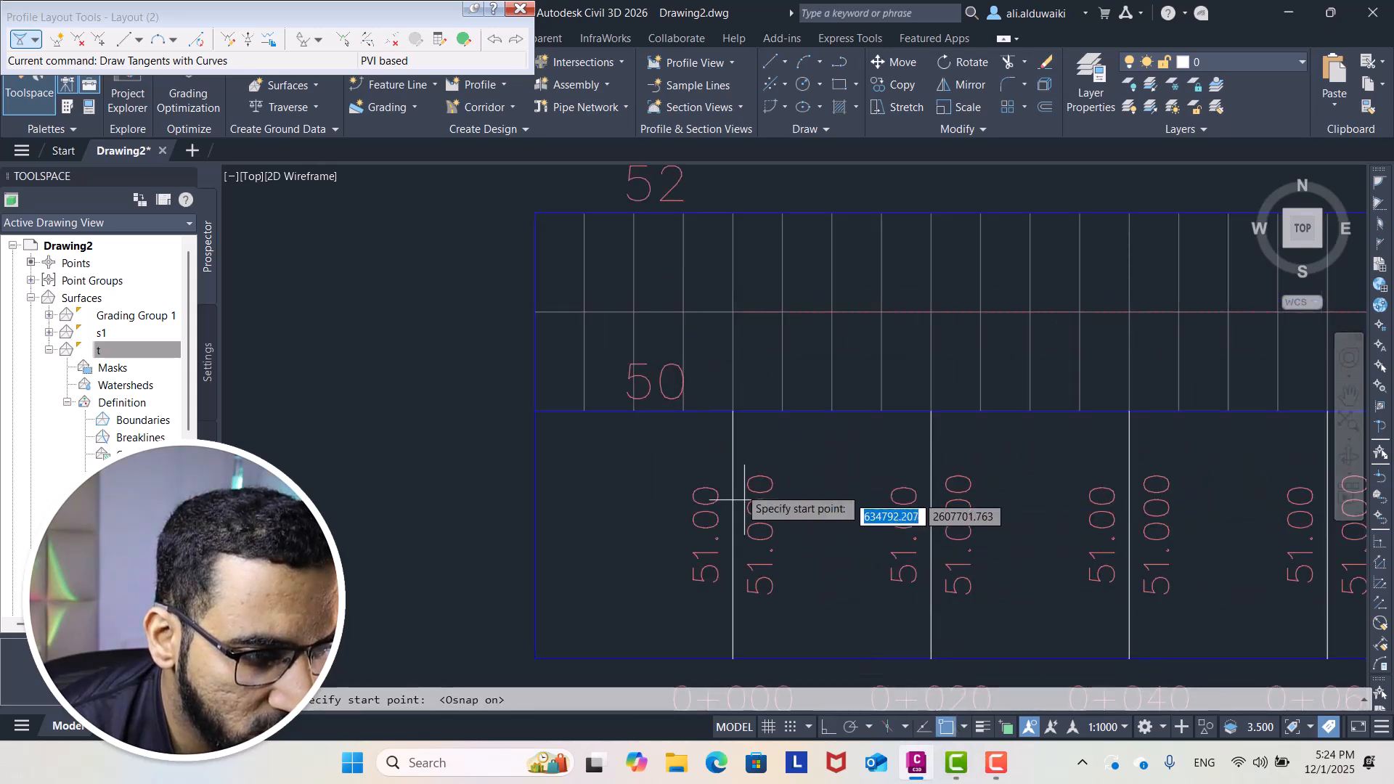
left_click(733, 411)
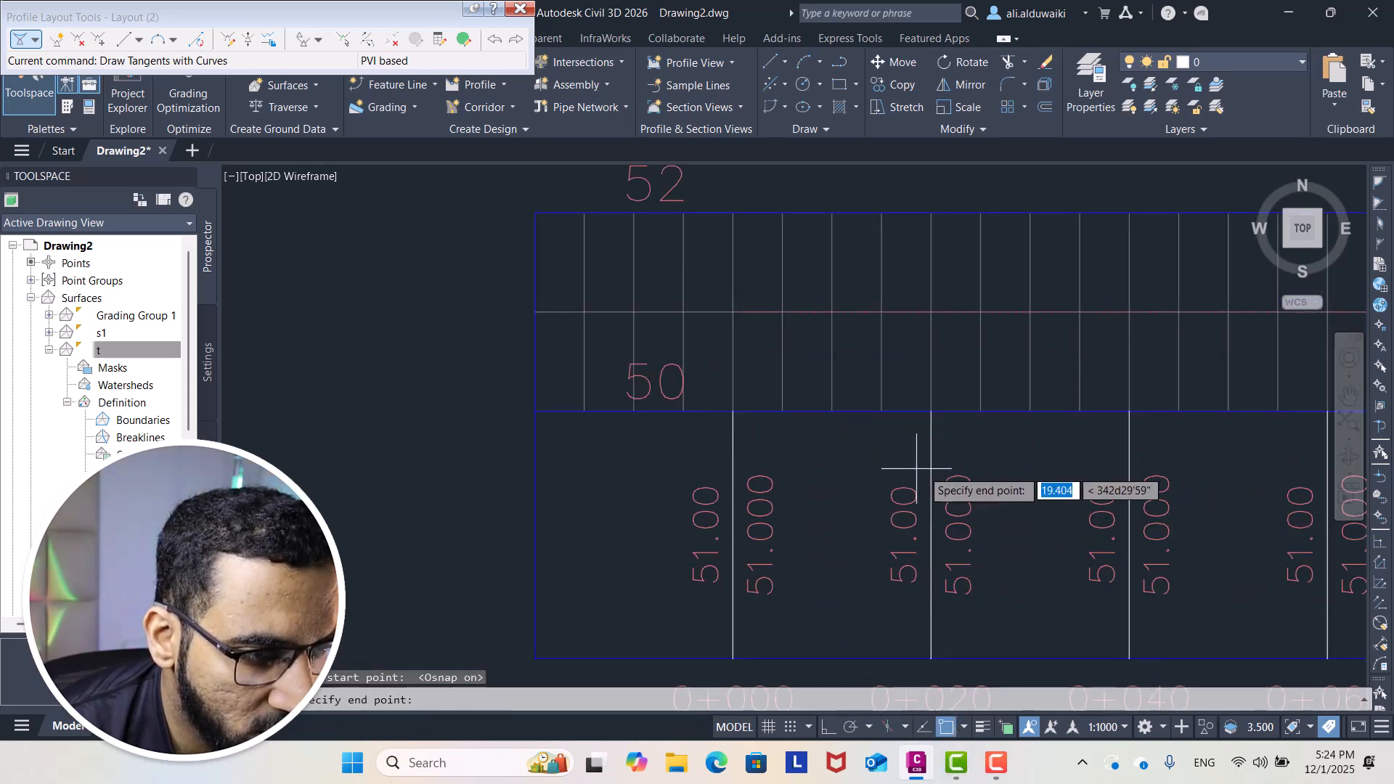
Finish the design profile tangent at station 1+100 on the elevation 50 line
scroll(637, 537, "down", 6)
middle_click_drag(1001, 551, 523, 501)
middle_click_drag(931, 517, 274, 513)
scroll(961, 497, "up", 4)
scroll(861, 493, "up", 2)
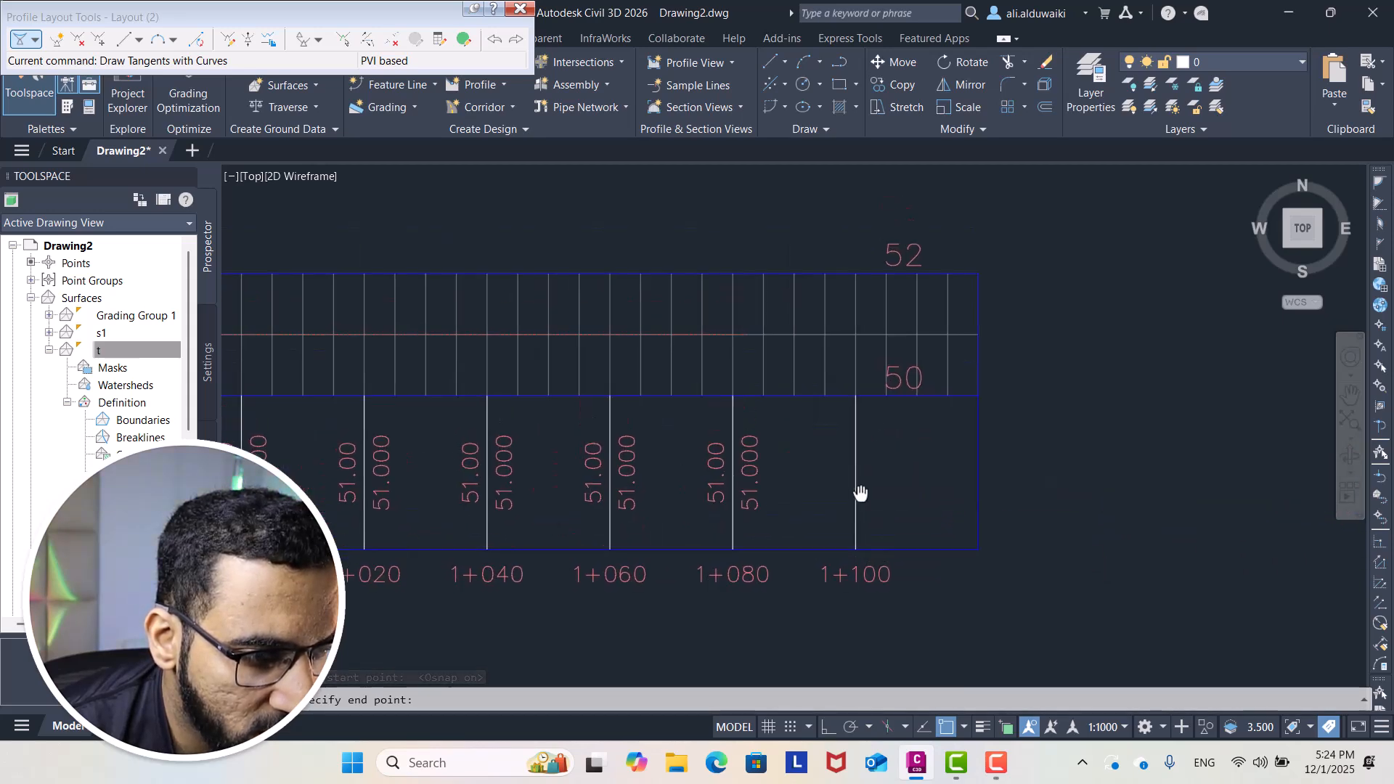
left_click(863, 435)
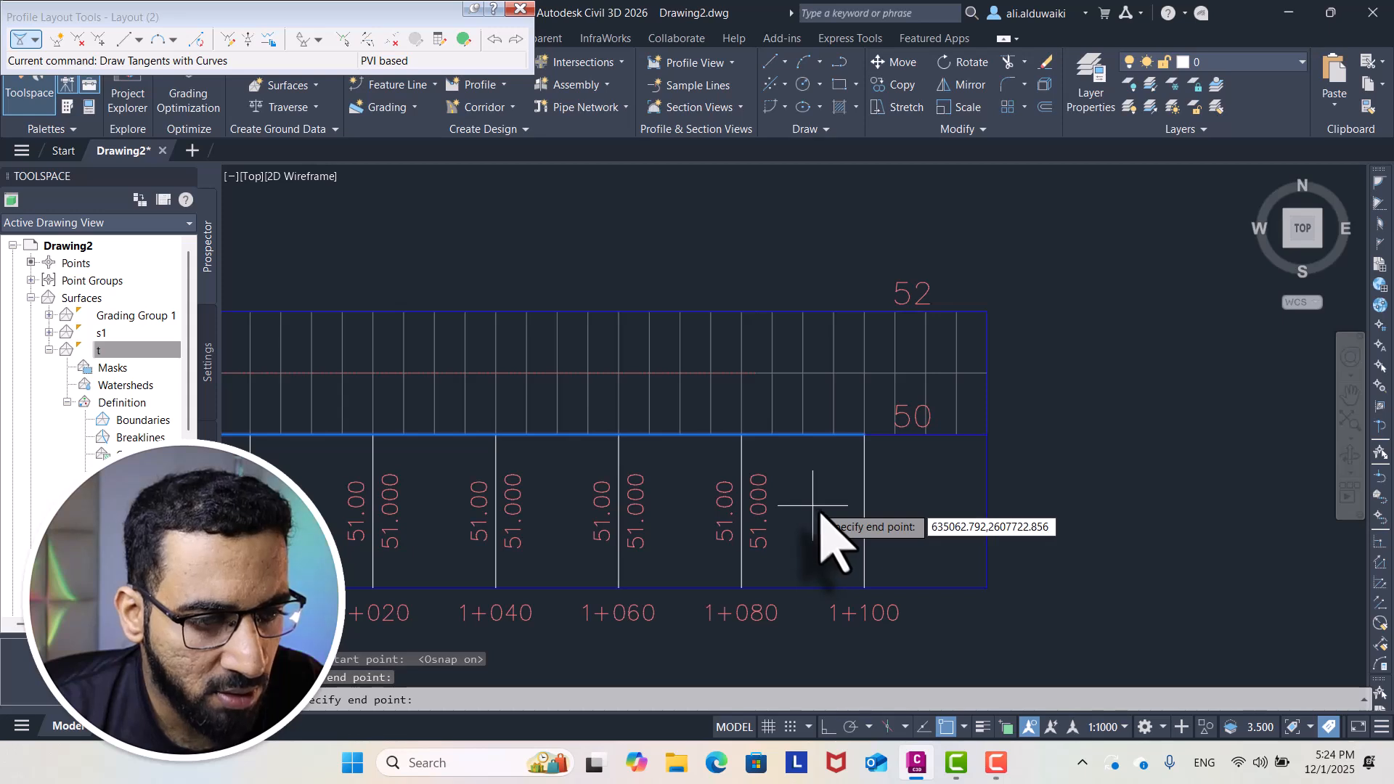
key("Escape")
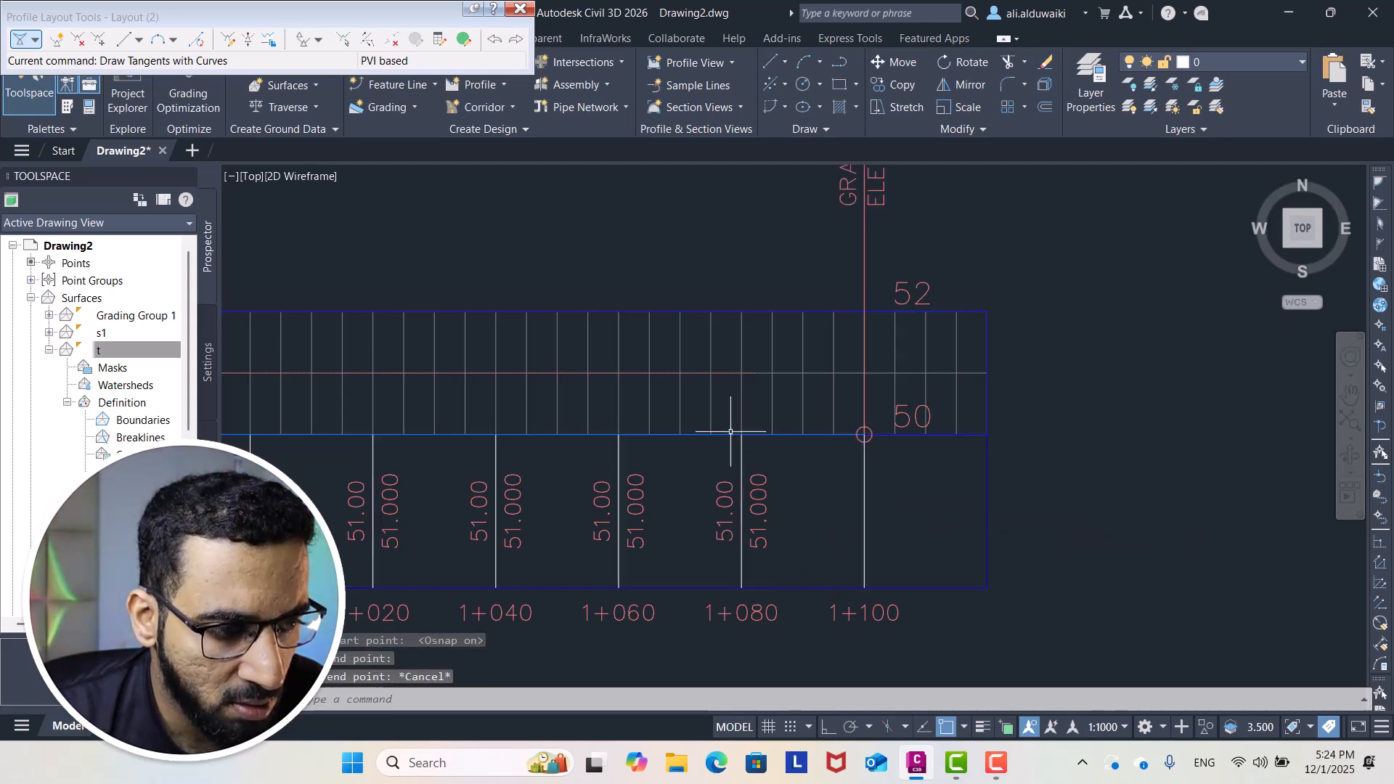
Raise the design profile's end point at station 1+100 to an elevation of about 50.3 m
left_click(715, 432)
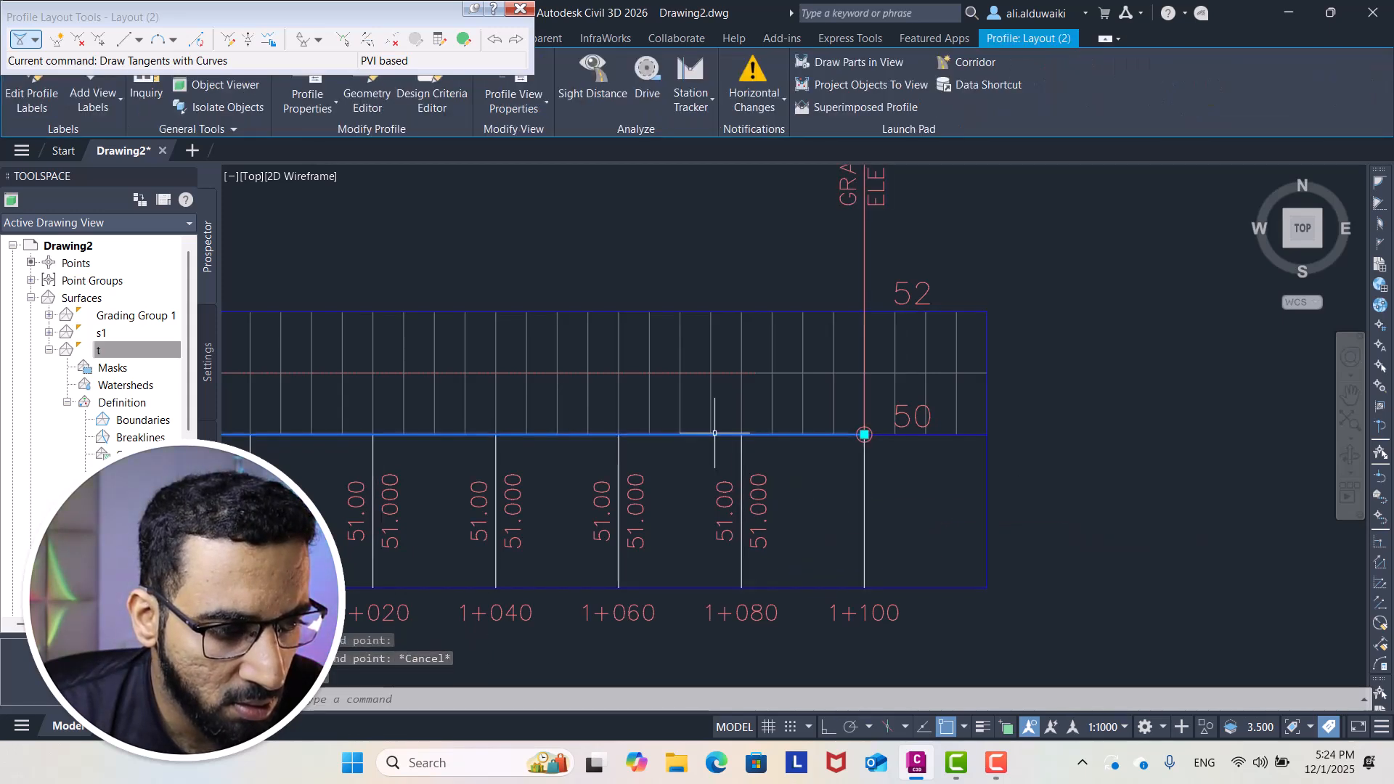
left_click(864, 434)
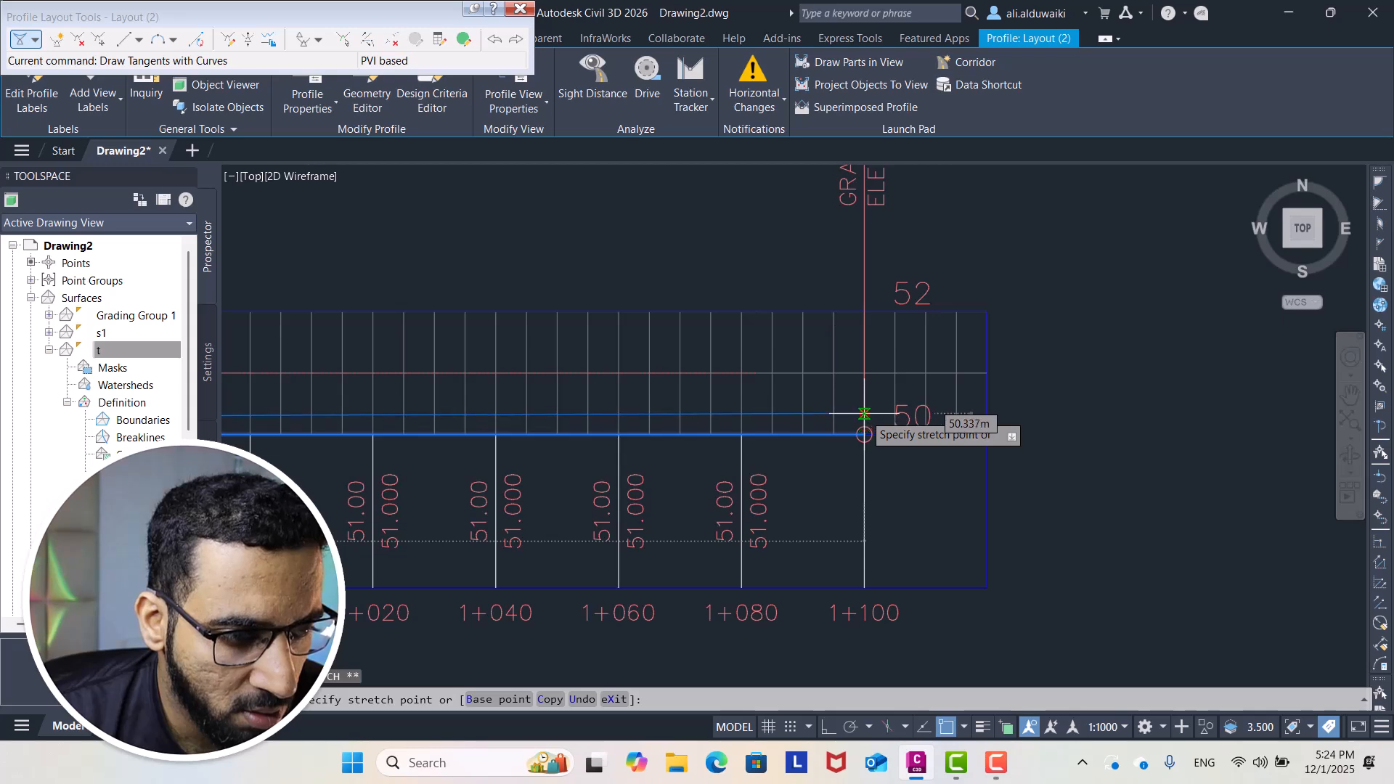
left_click(864, 415)
Raise the design profile's start point at station 0+000 to an elevation of about 50.36 m and close the profile layout tools
middle_click_drag(854, 454, 1250, 416)
scroll(1165, 429, "down", 8)
middle_click_drag(874, 455, 1123, 479)
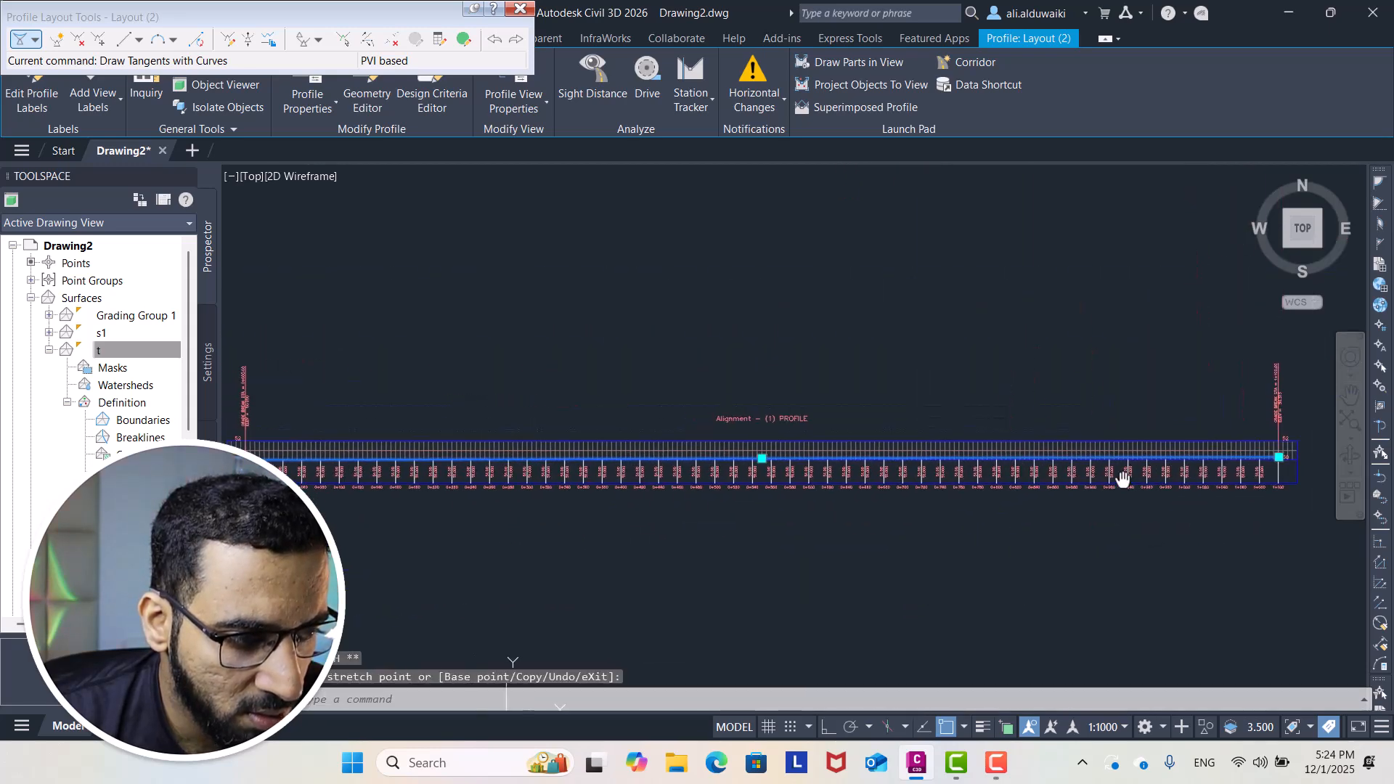
middle_click_drag(241, 457, 508, 456)
scroll(508, 456, "up", 5)
scroll(489, 449, "up", 4)
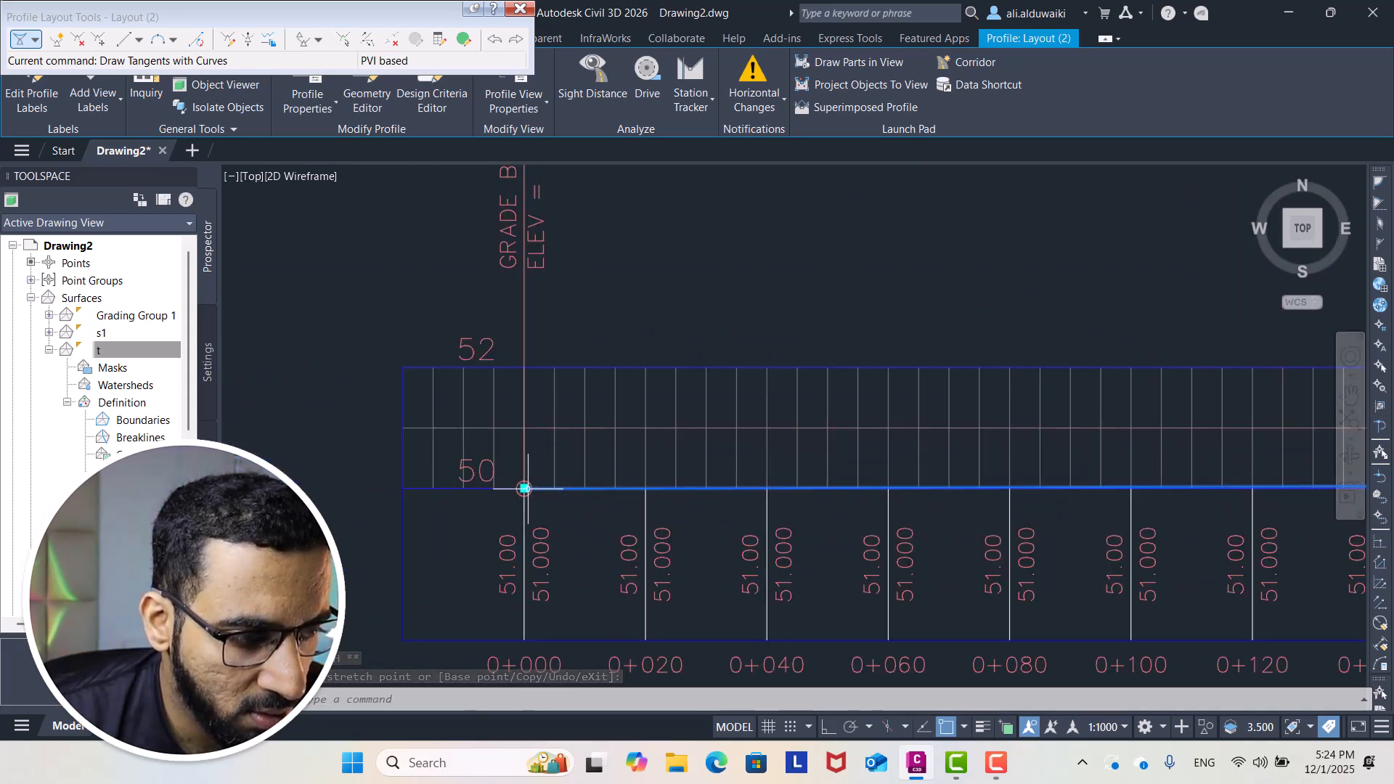
left_click(524, 488)
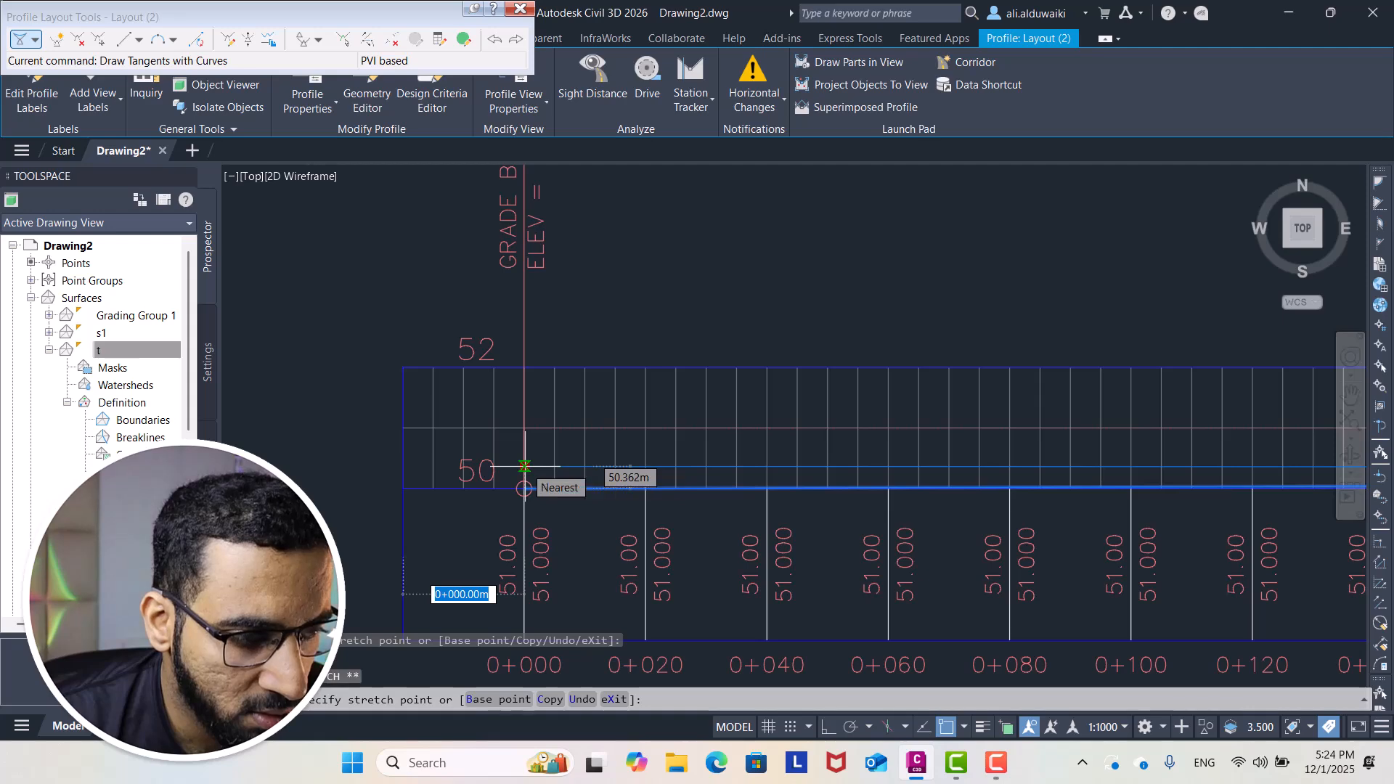
left_click(524, 465)
scroll(524, 466, "down", 8)
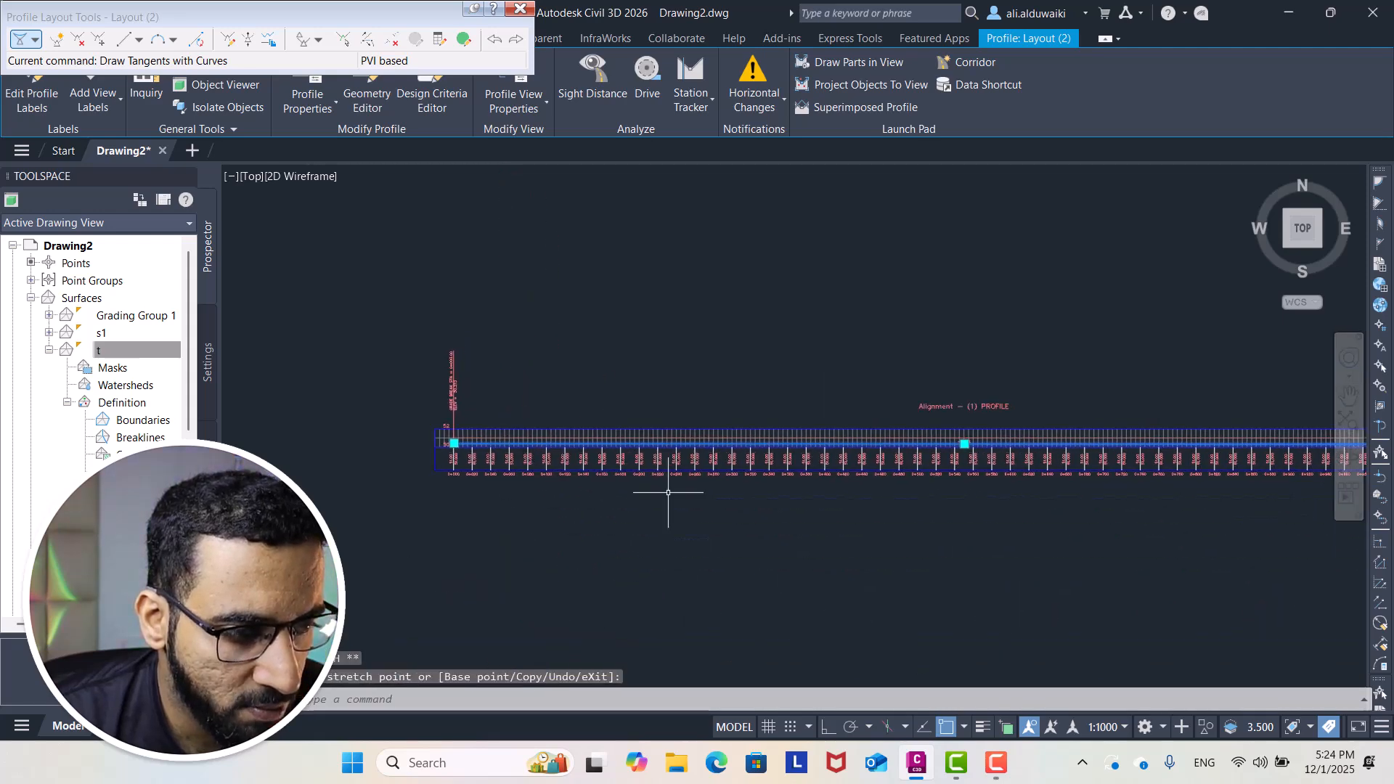
key("Escape")
scroll(835, 508, "down", 5)
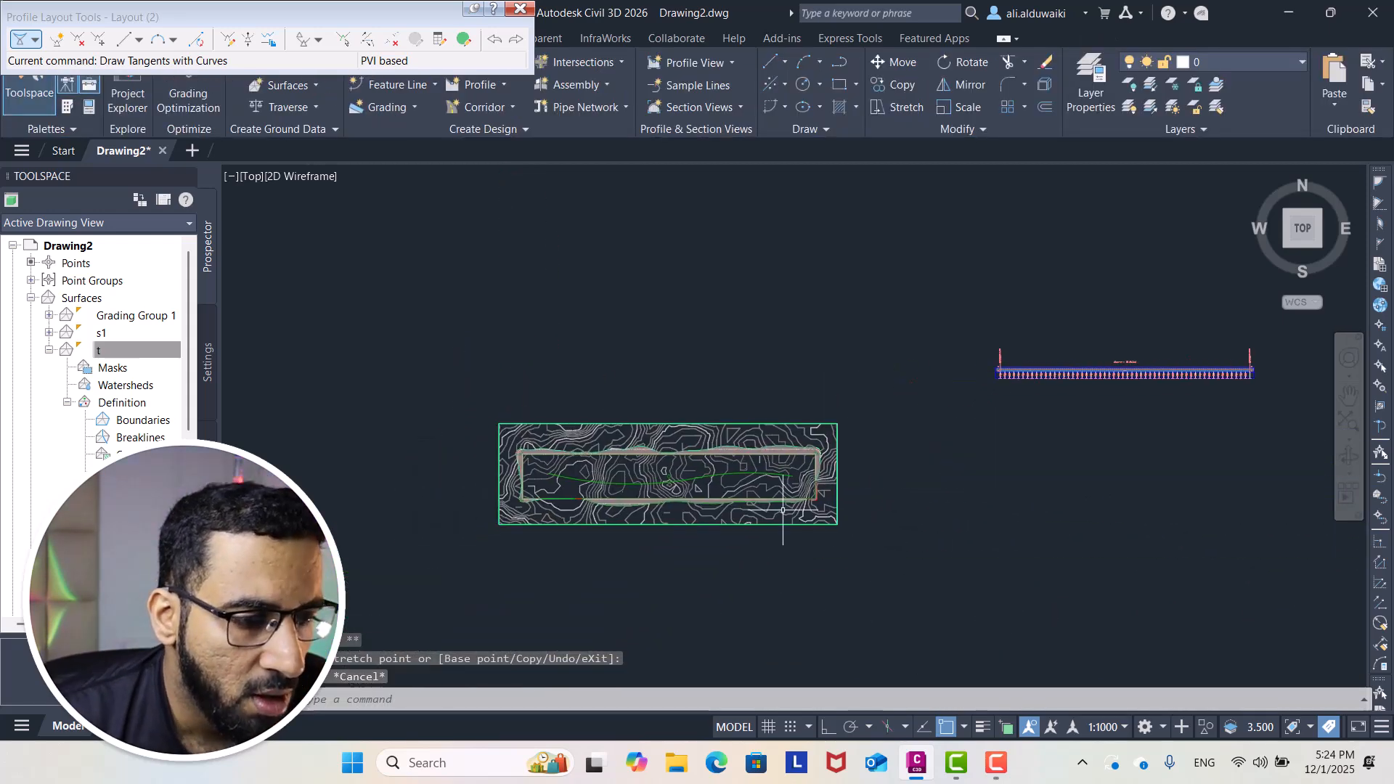
scroll(784, 477, "up", 4)
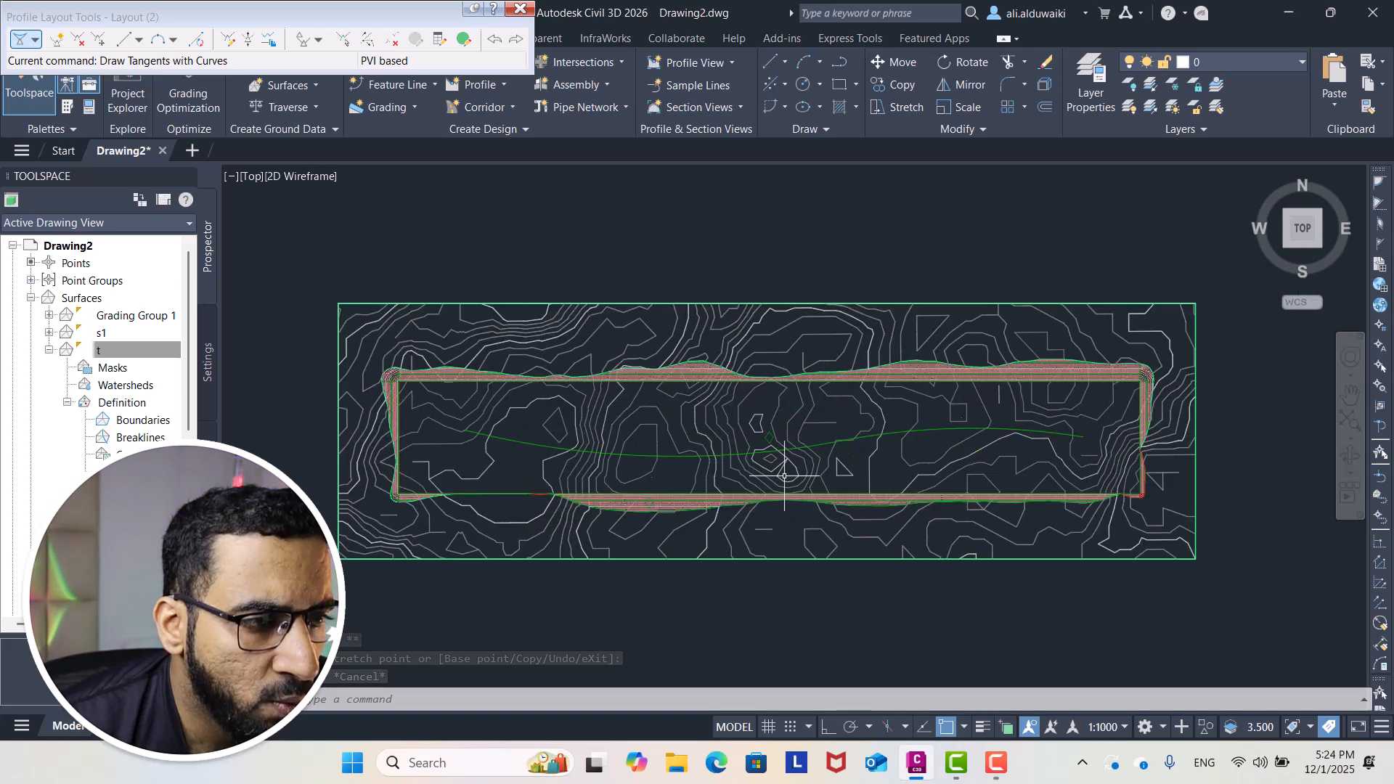
left_click(520, 8)
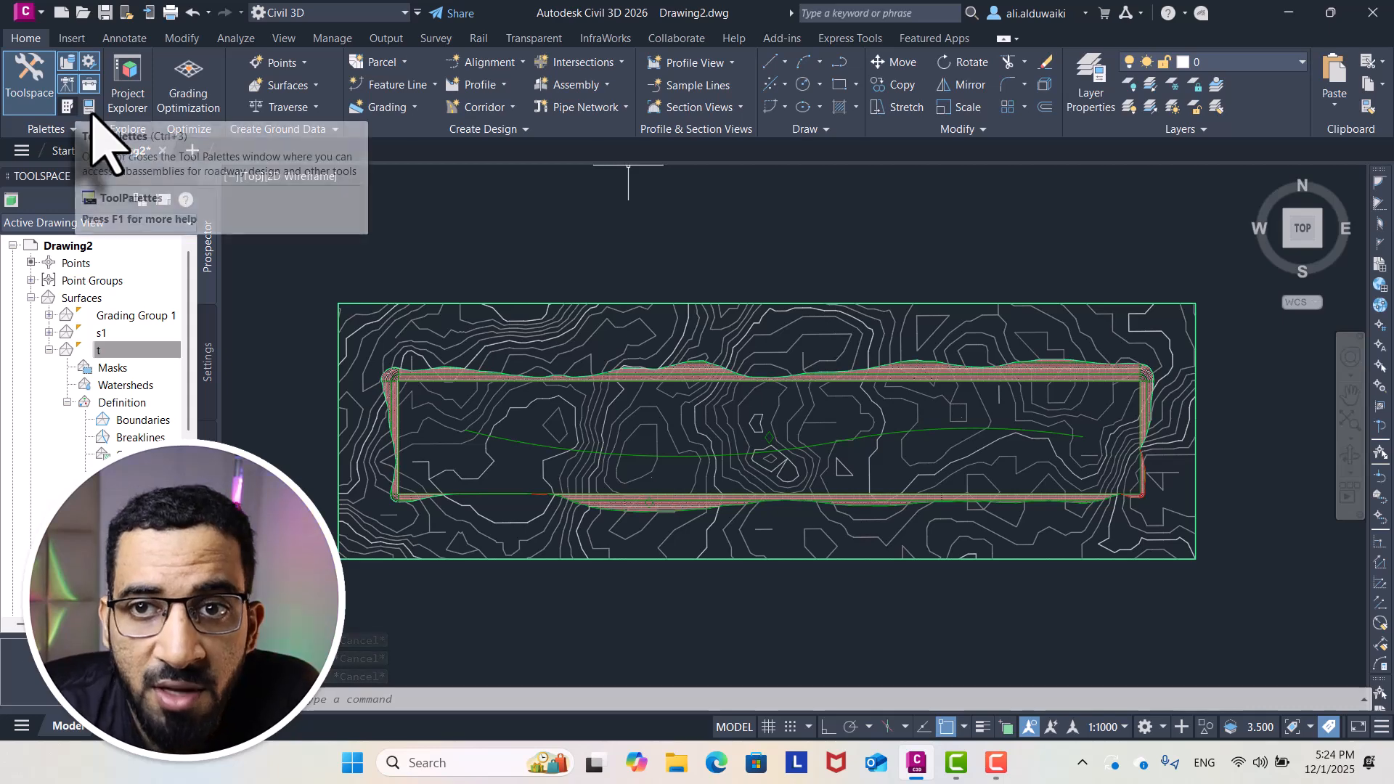
Place a Basic Assembly from the metric subassembly palette in the empty area below the terrain surface, leaving the palettes closed
left_click(68, 106)
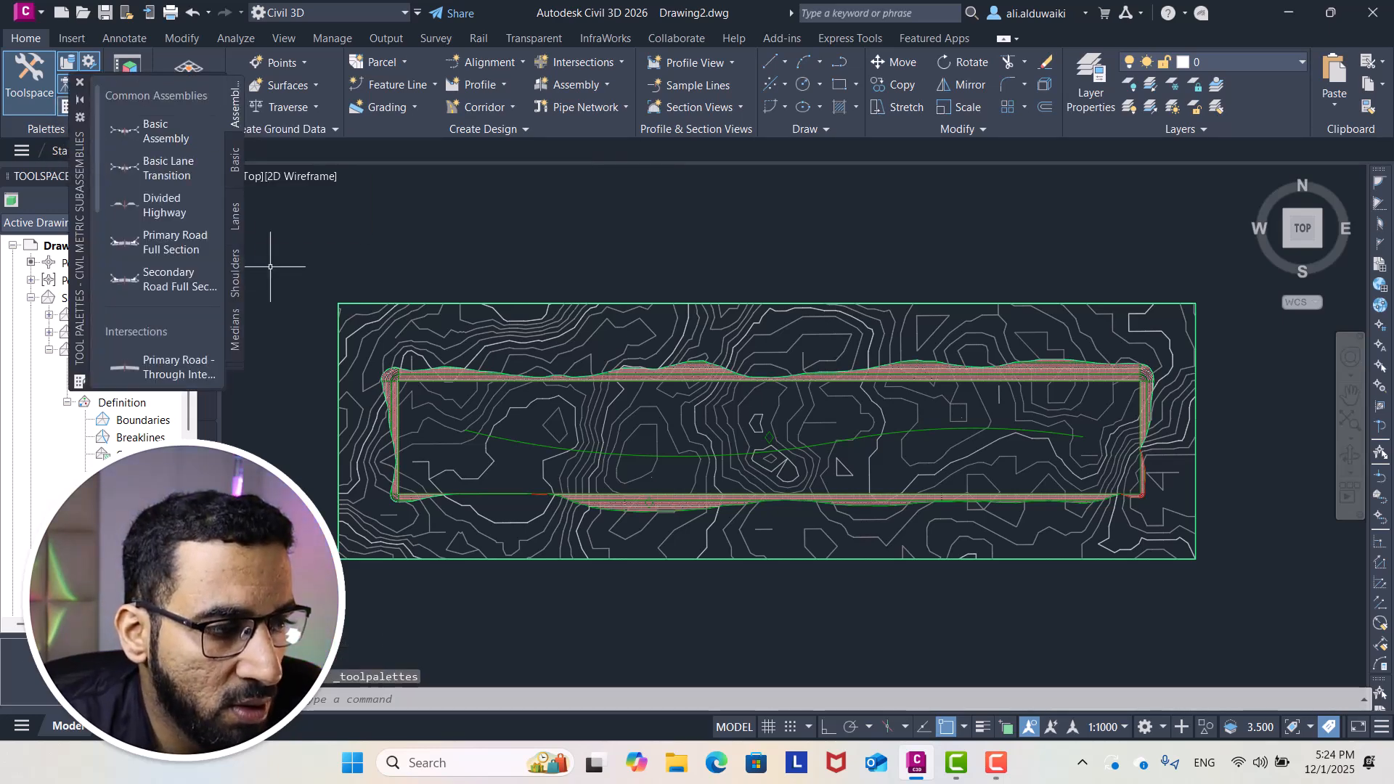
left_click(153, 130)
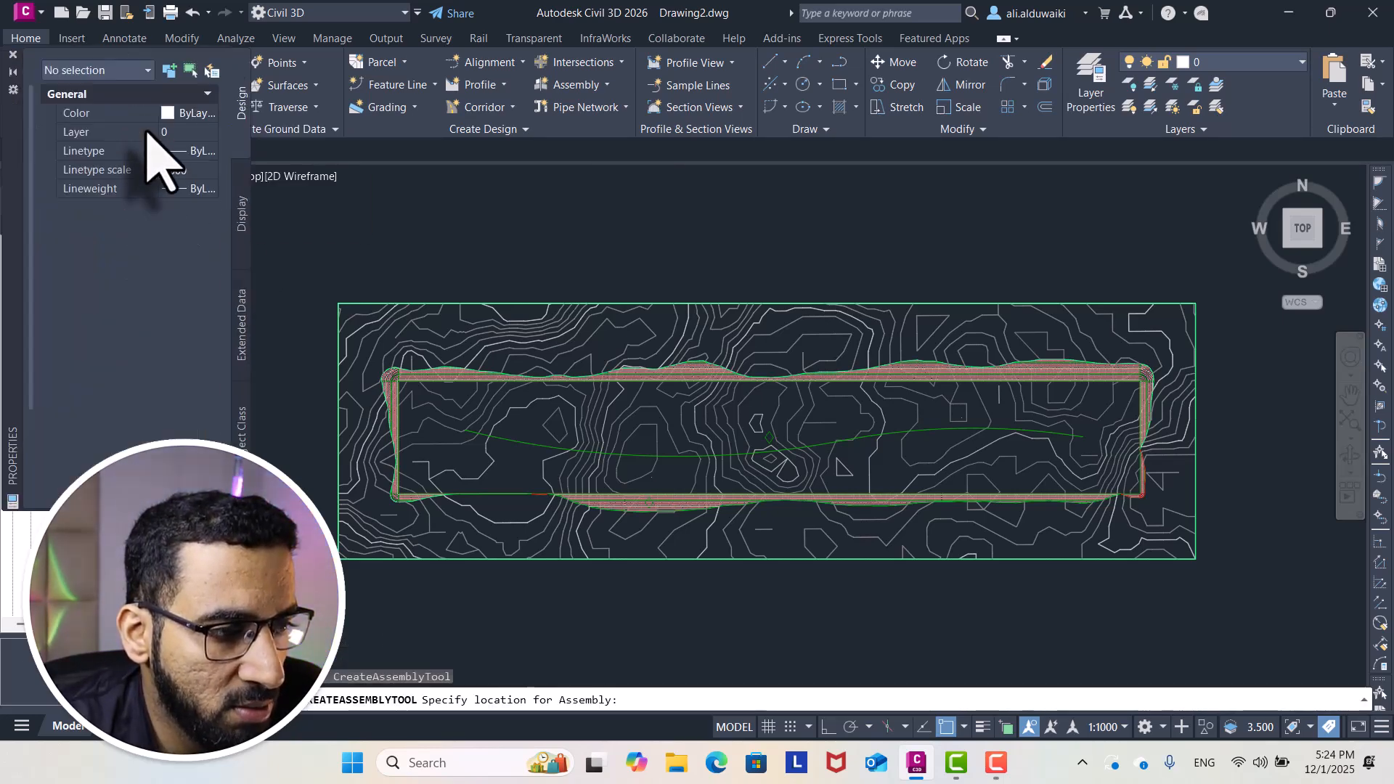
scroll(461, 211, "down", 2)
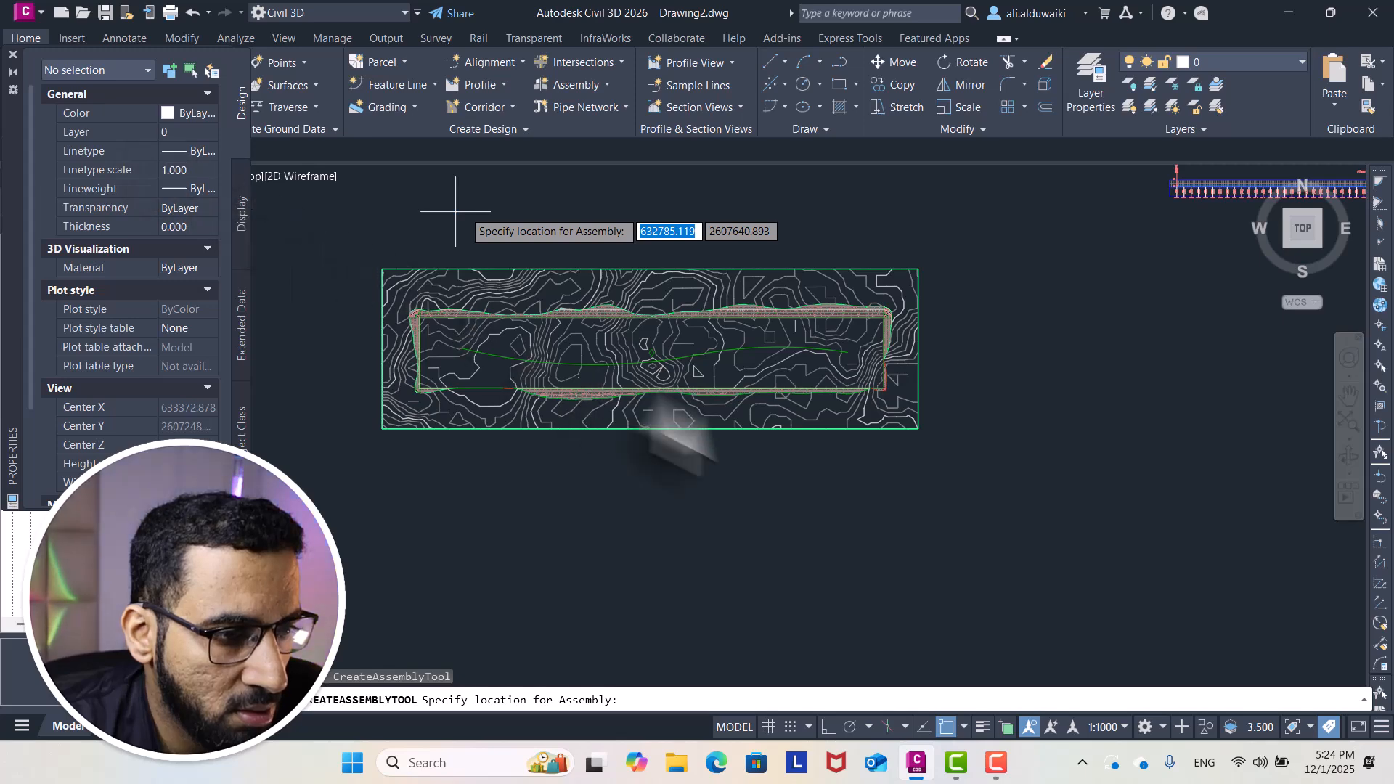
scroll(925, 541, "up", 2)
scroll(925, 542, "down", 2)
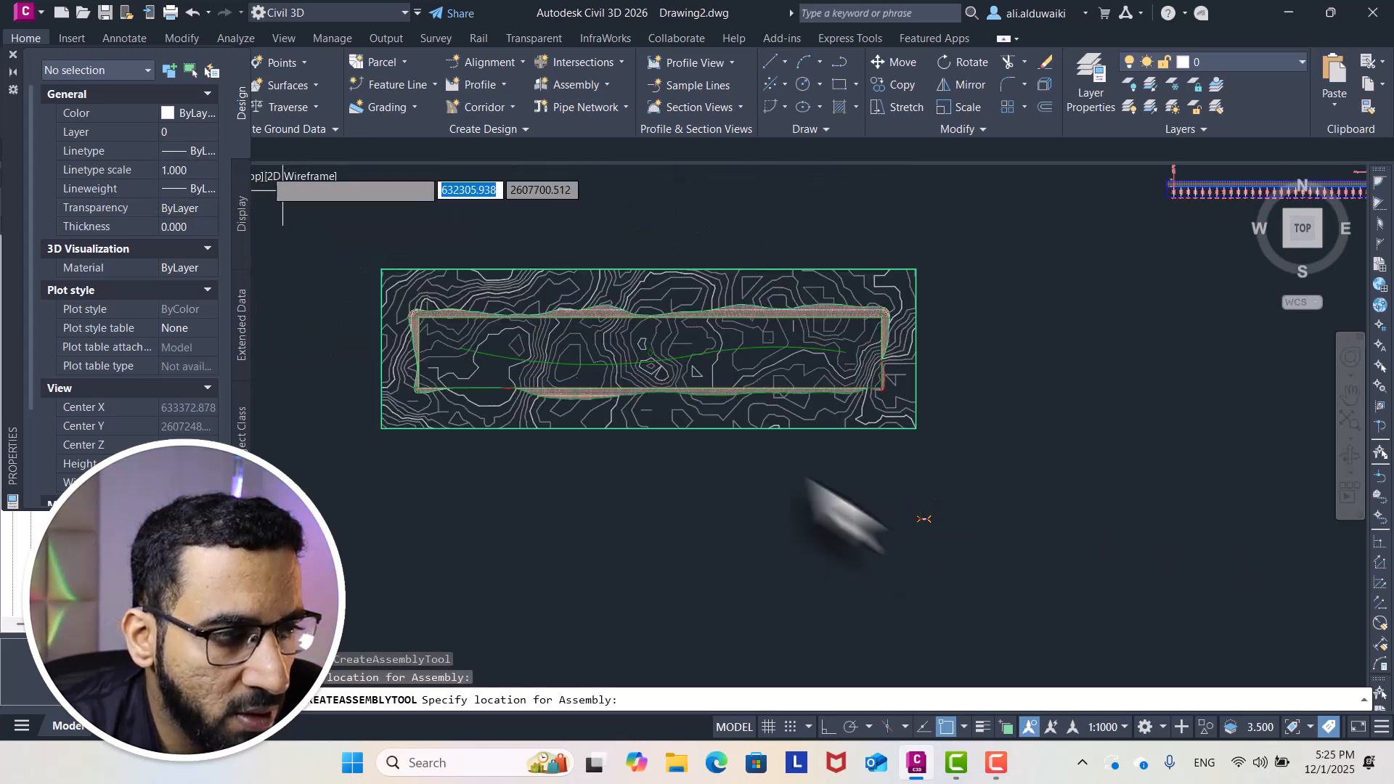
left_click(13, 56)
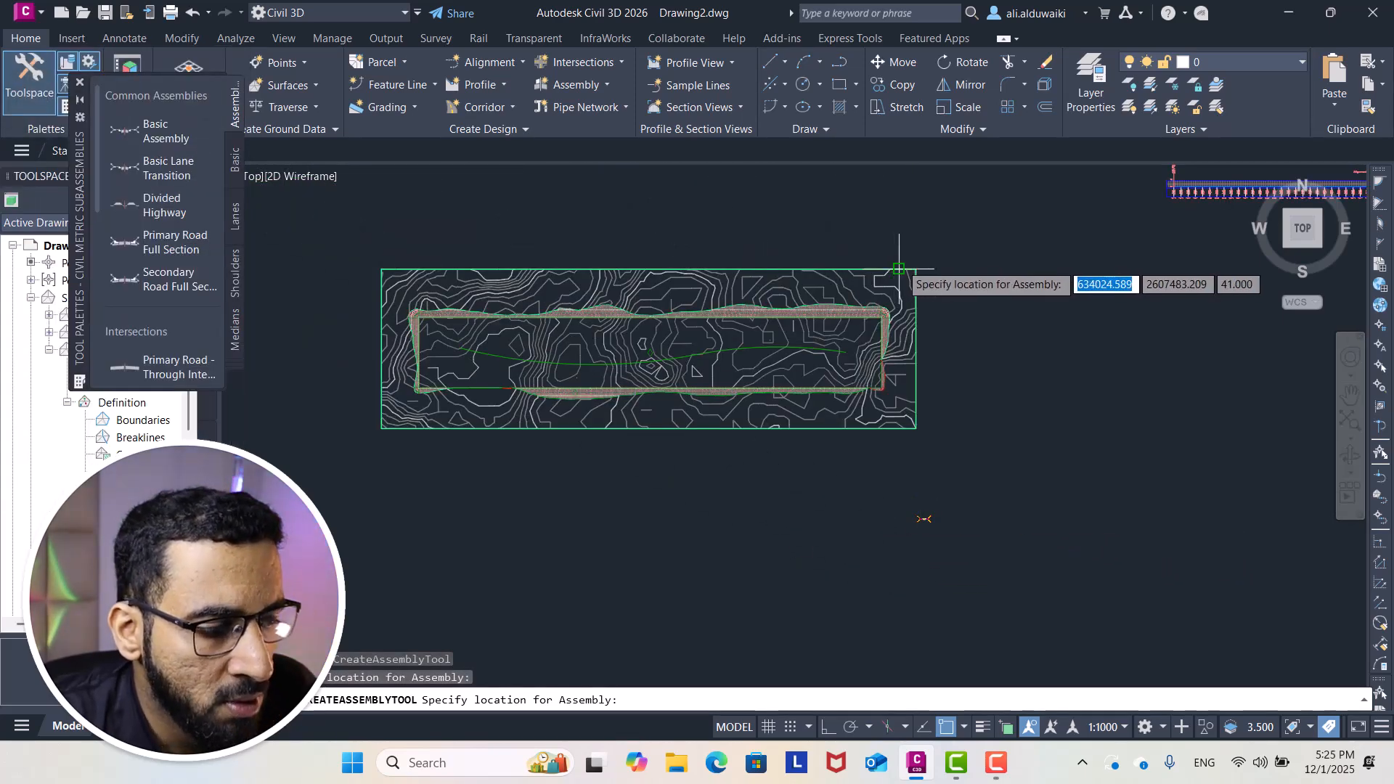
key("Escape")
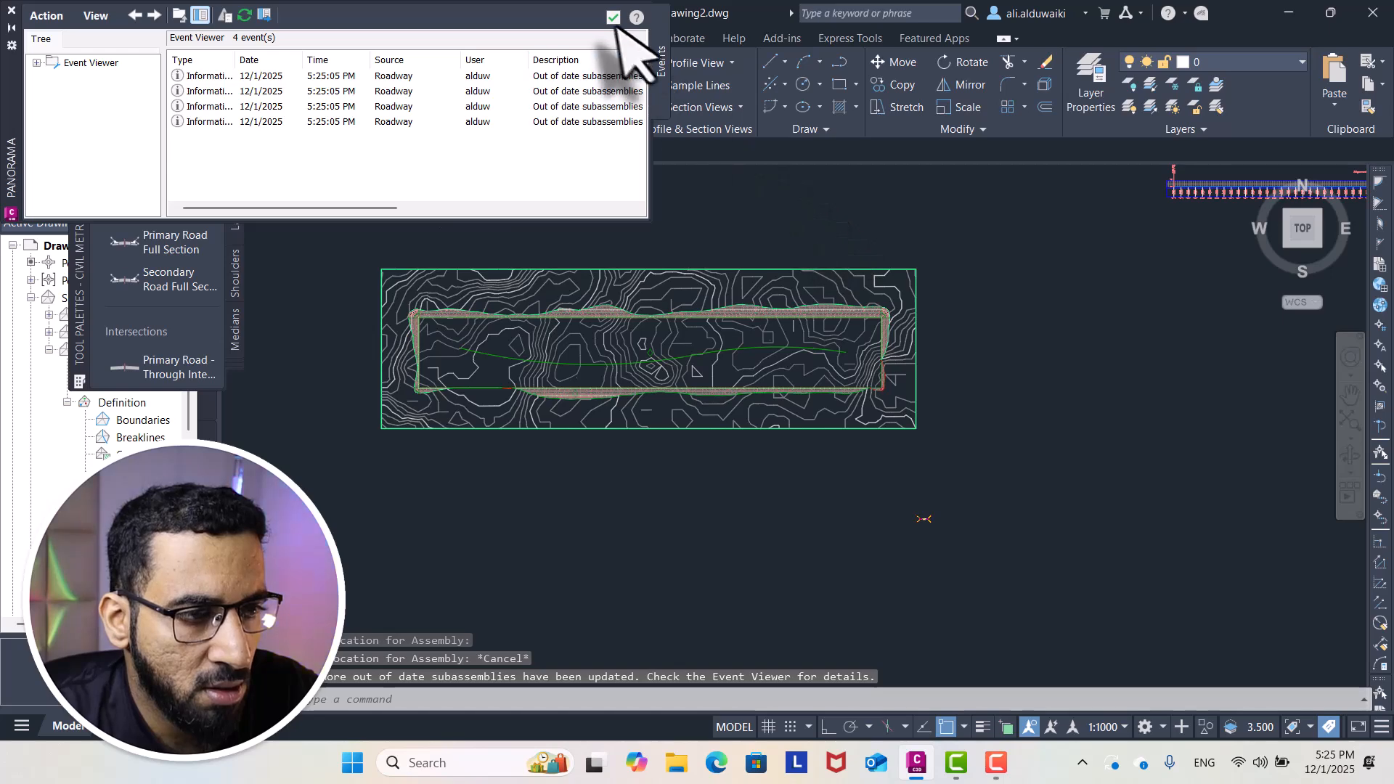
left_click(614, 17)
left_click(80, 82)
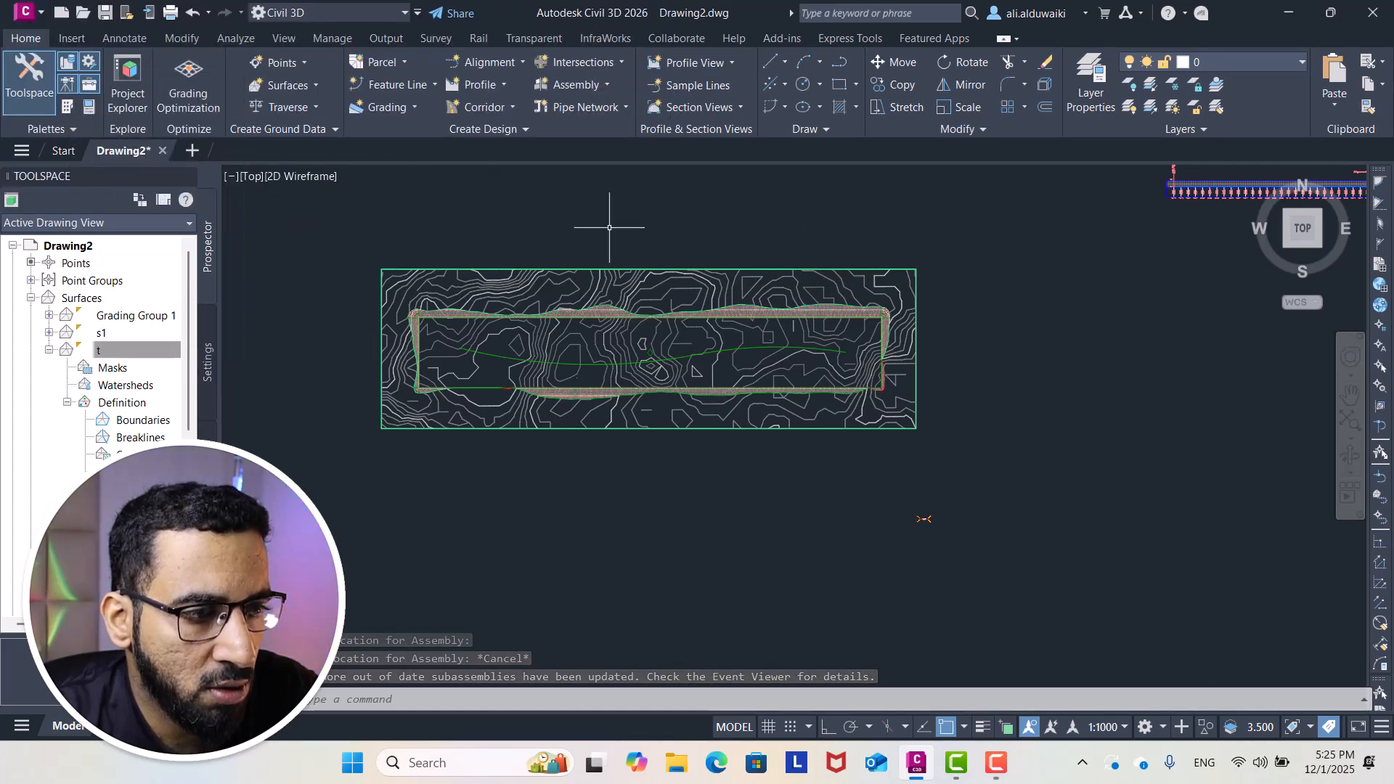
key("Escape")
Set up a new corridor using Alignment - (1), the profile Layout (2) and the Basic Assembly
left_click(498, 109)
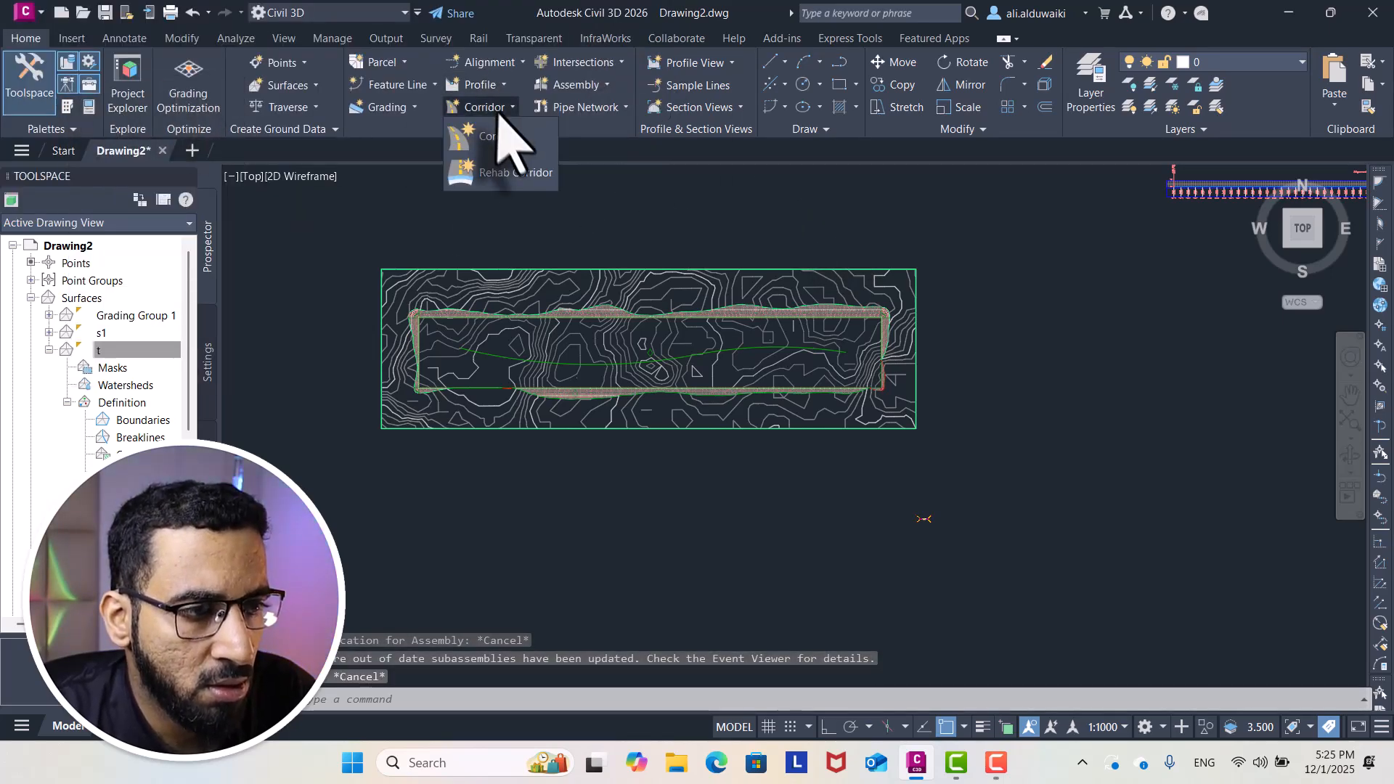
left_click(517, 142)
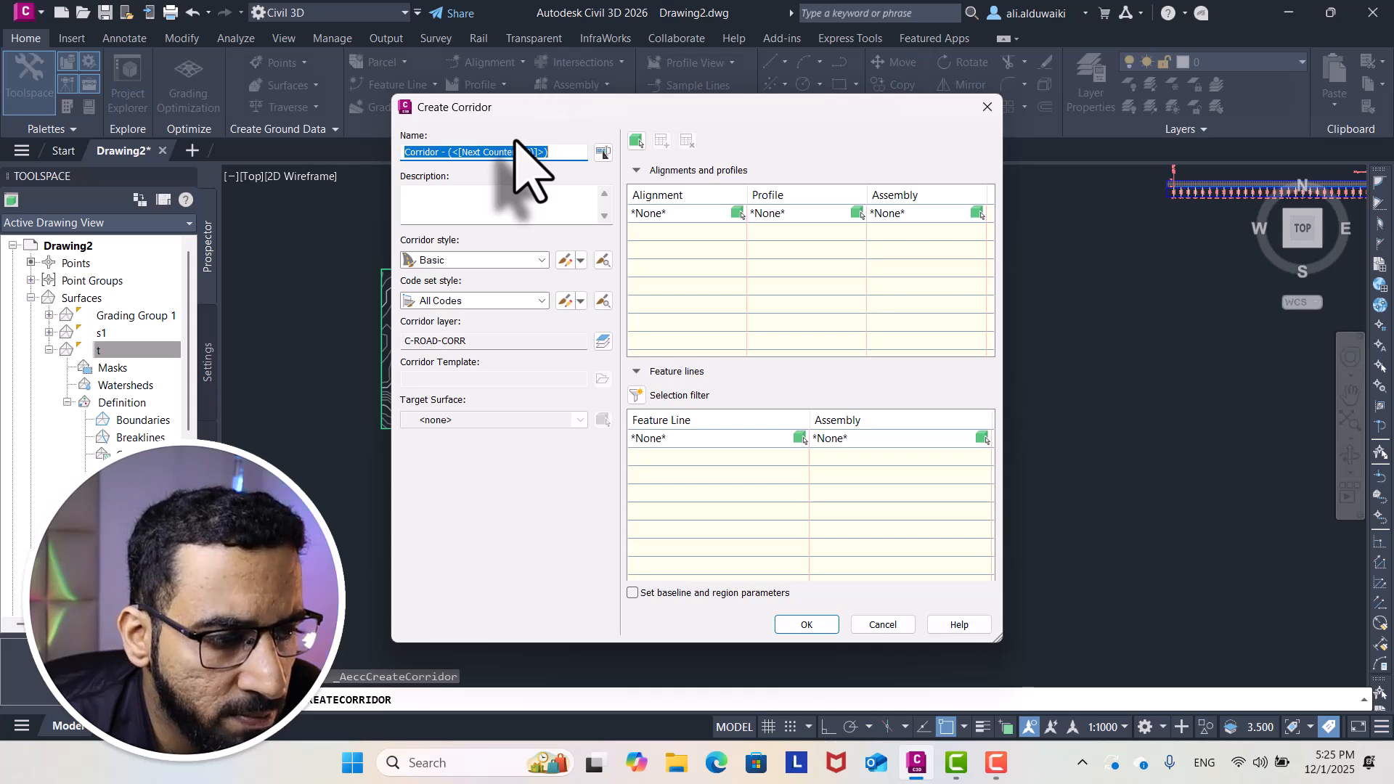
left_click(690, 214)
left_click(722, 213)
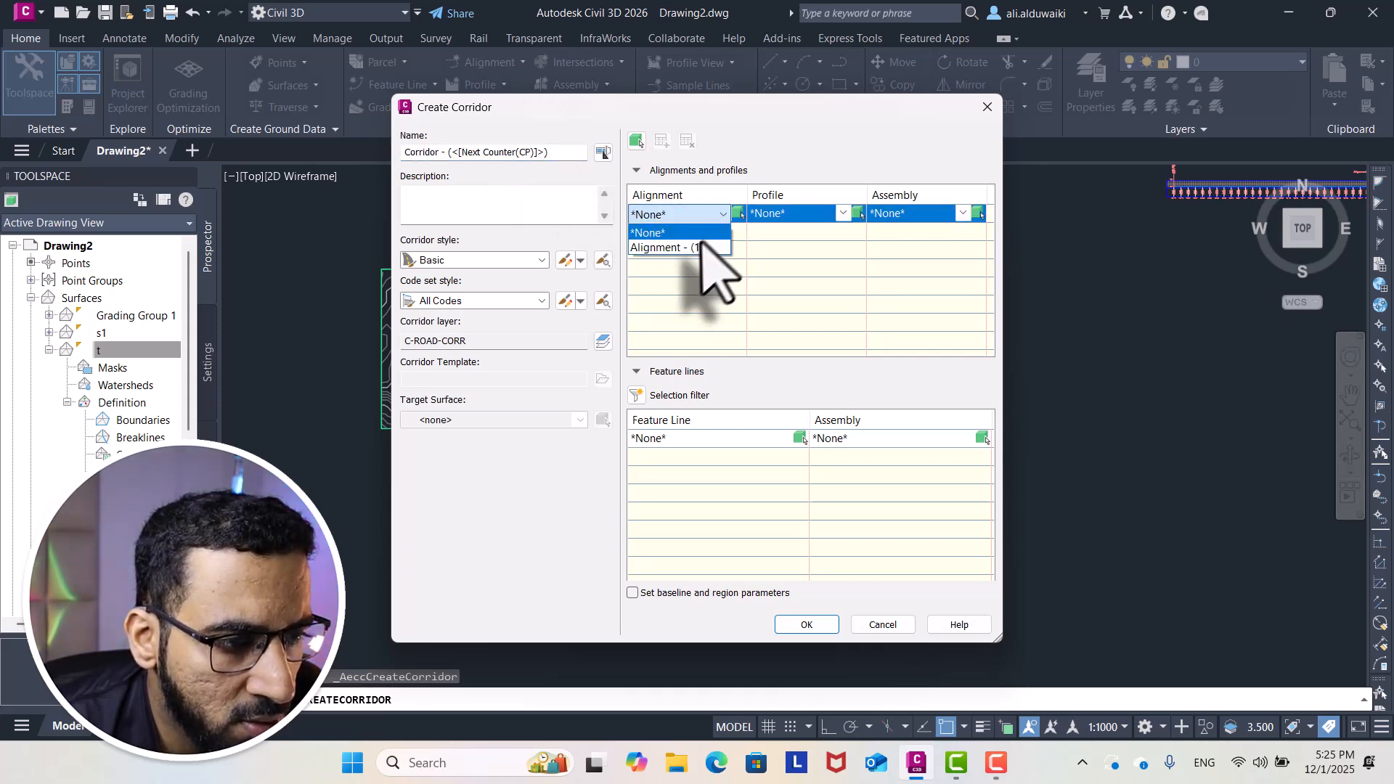
left_click(693, 246)
left_click(840, 214)
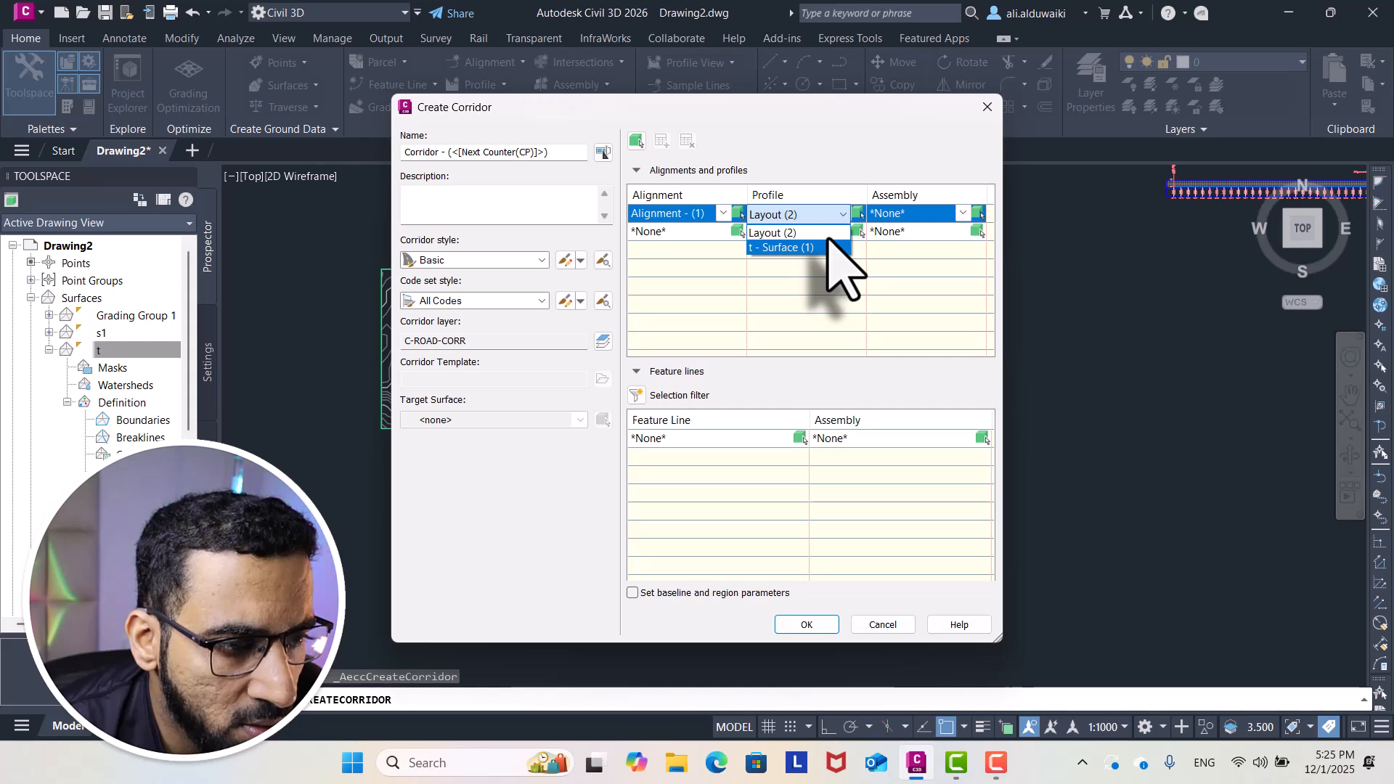
left_click(792, 233)
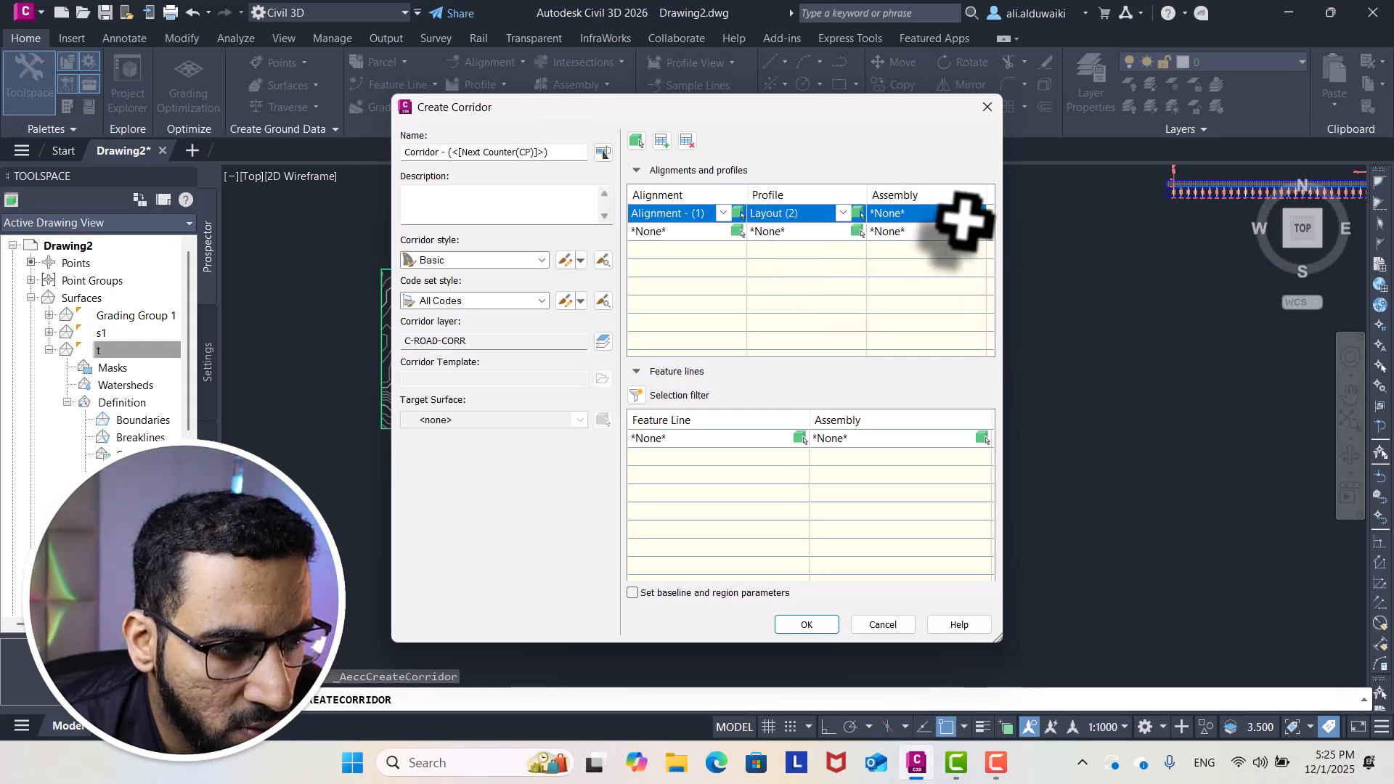
left_click(964, 215)
left_click(937, 247)
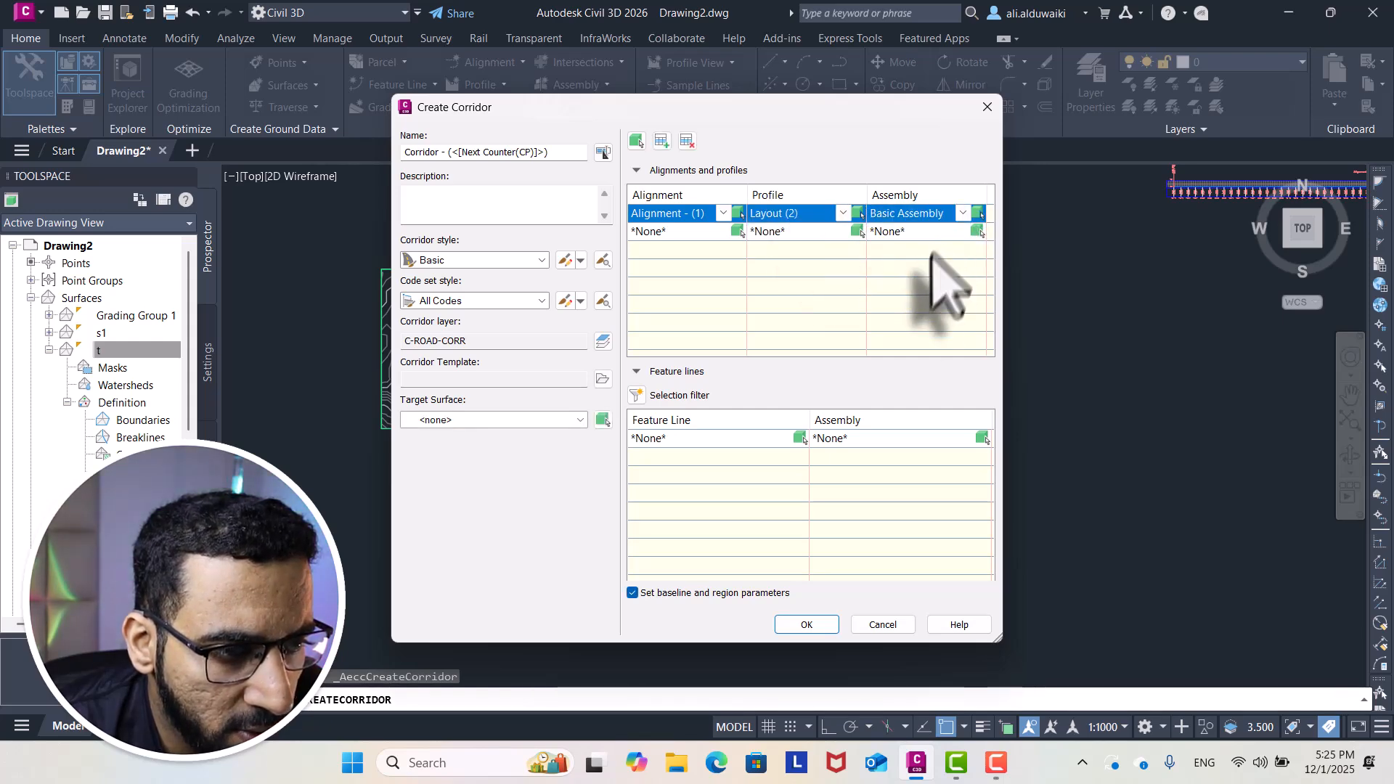
Build the corridor with the default baseline and region parameters
left_click(811, 627)
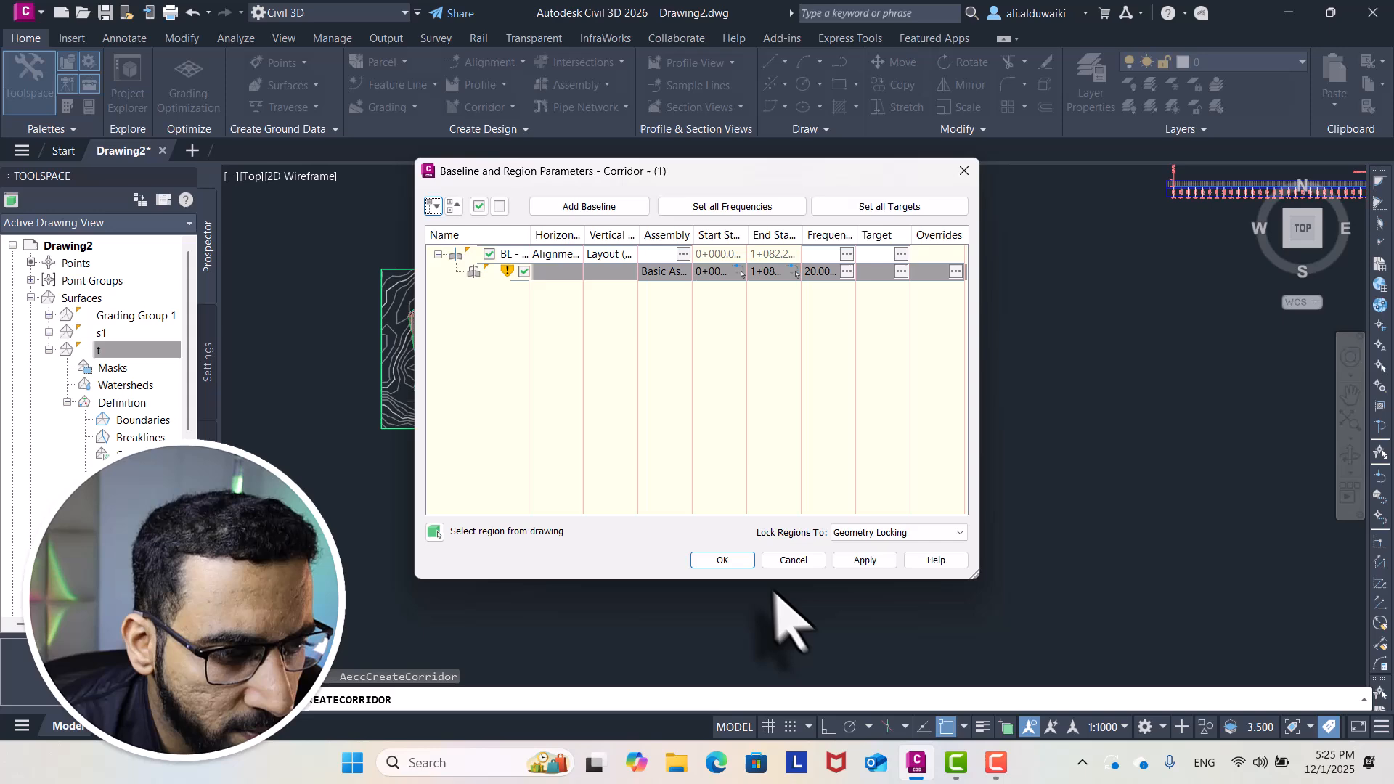
left_click(738, 560)
left_click(665, 334)
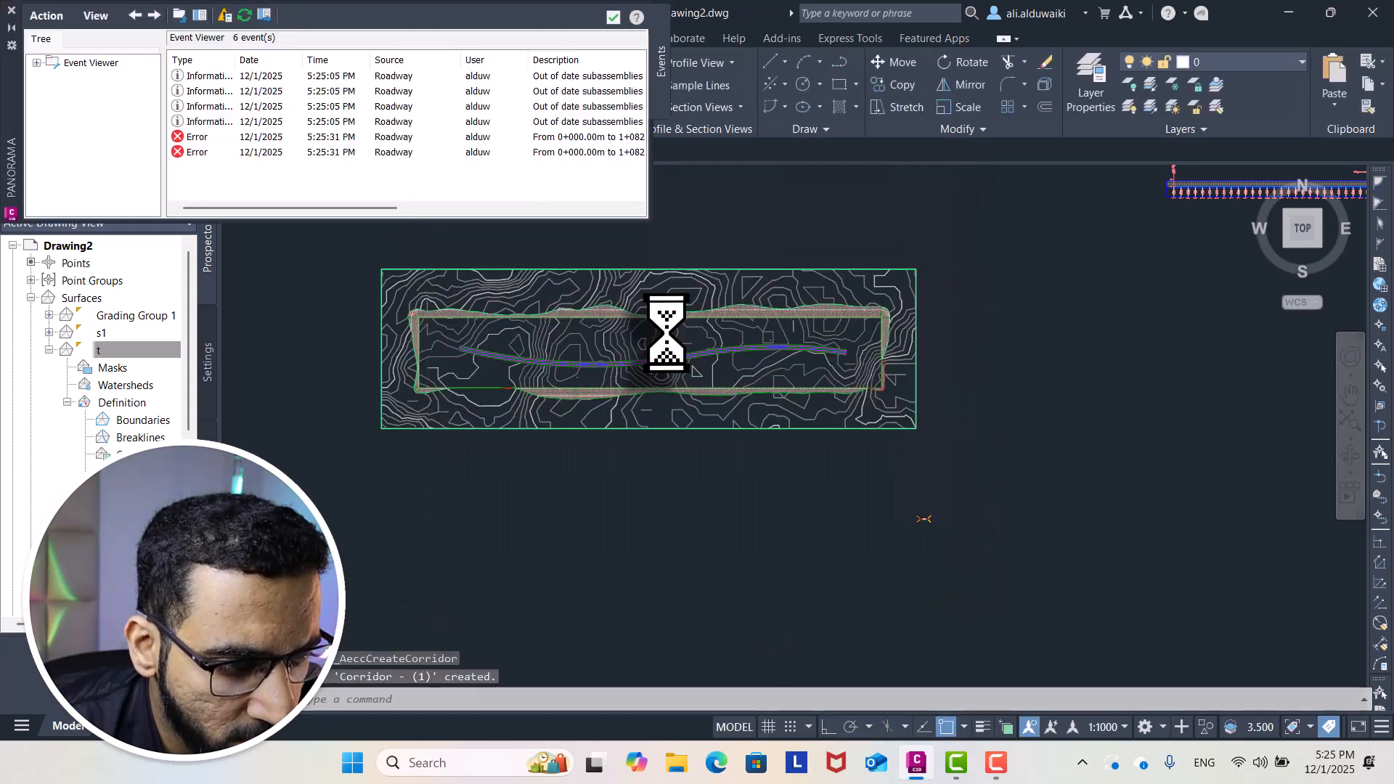
Examine the corridor's course across the graded platform in plan view
scroll(675, 392, "up", 3)
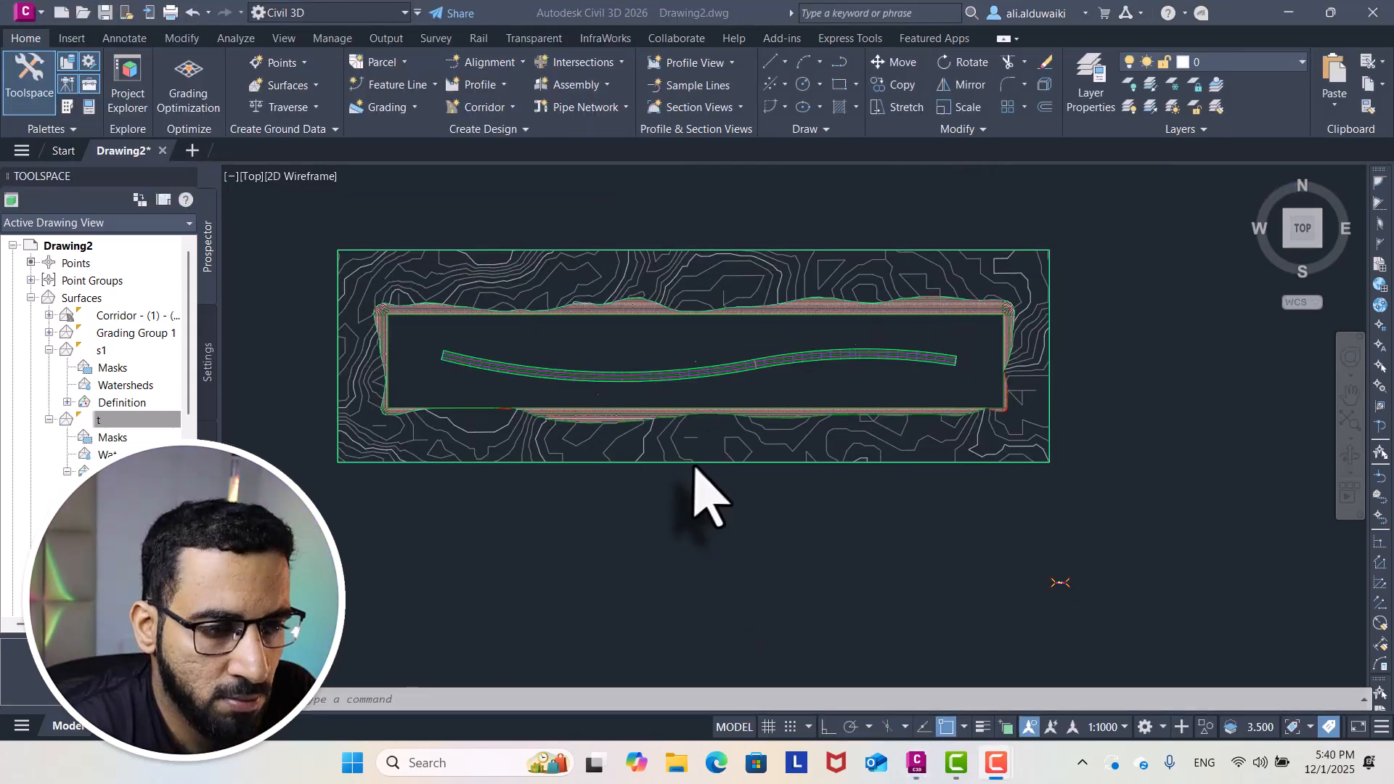
scroll(693, 465, "up", 3)
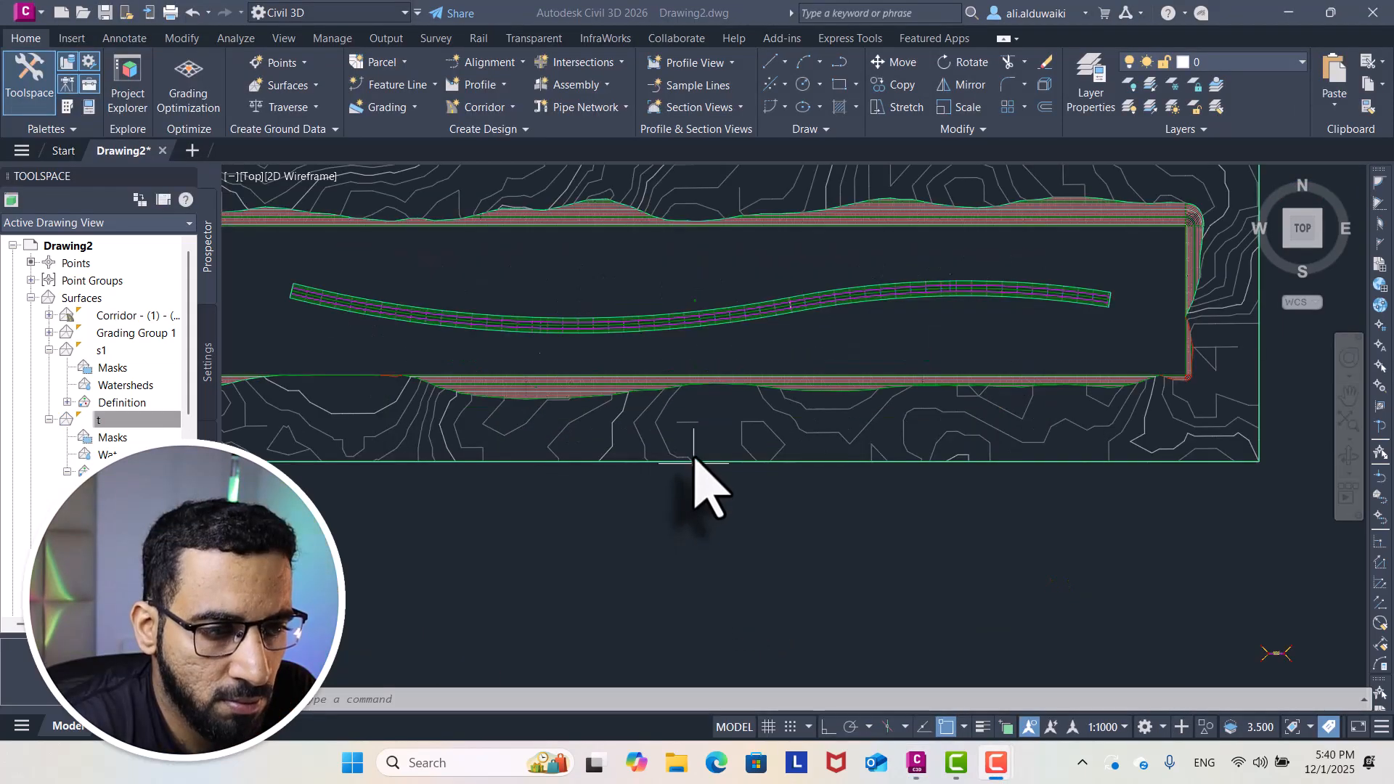
scroll(693, 465, "down", 3)
scroll(691, 550, "down", 3)
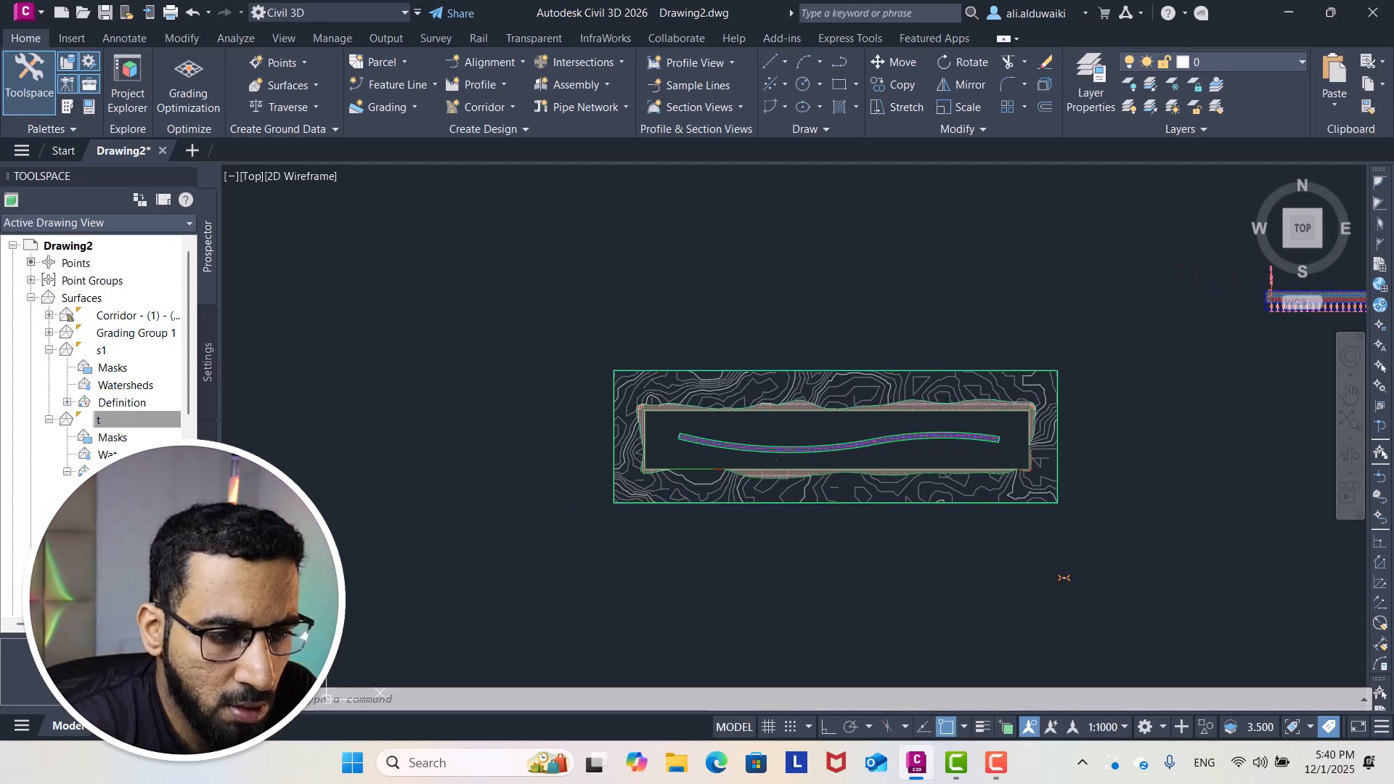
scroll(846, 483, "up", 2)
scroll(850, 485, "up", 3)
scroll(865, 482, "down", 2)
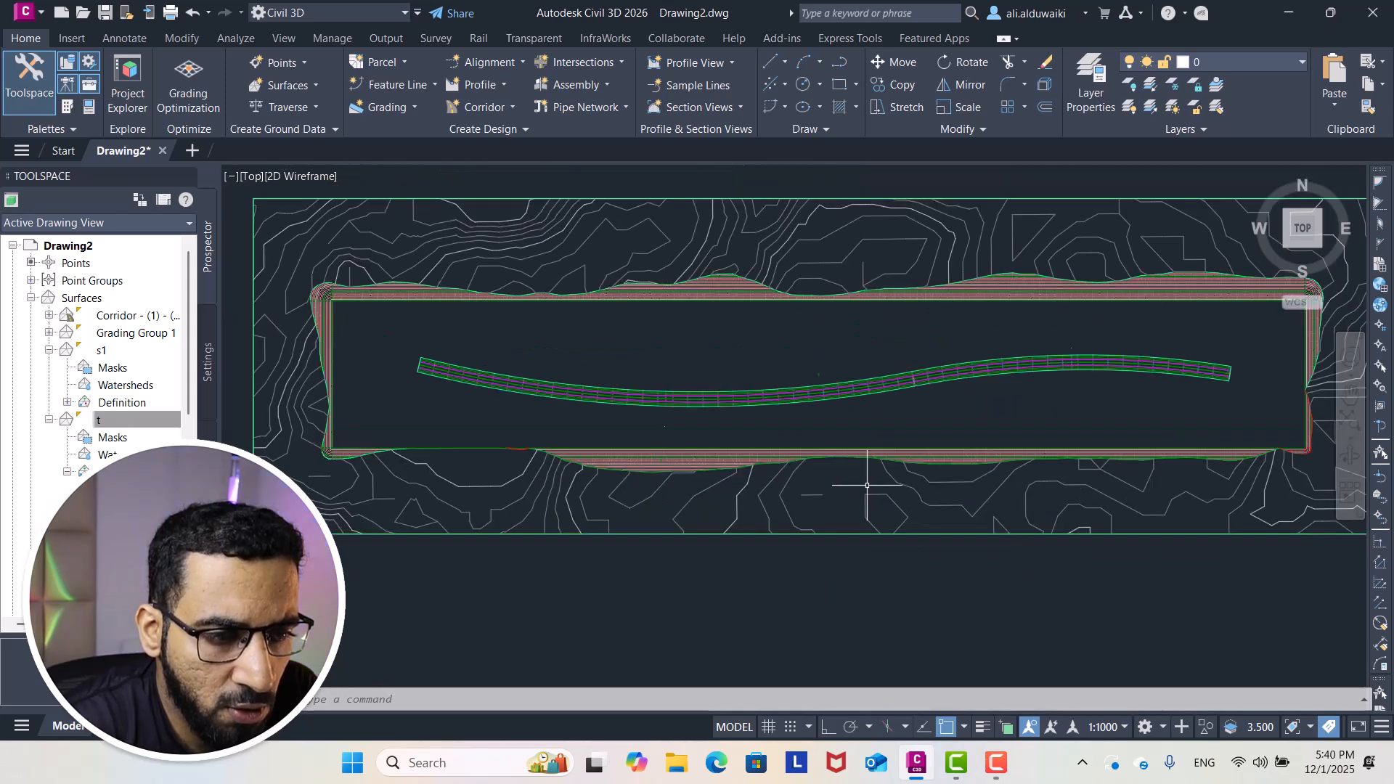
mouse_move(871, 482)
middle_mouse_down()
mouse_move(844, 468)
mouse_move(842, 517)
middle_mouse_up()
scroll(842, 463, "down", 2)
scroll(835, 475, "up", 2)
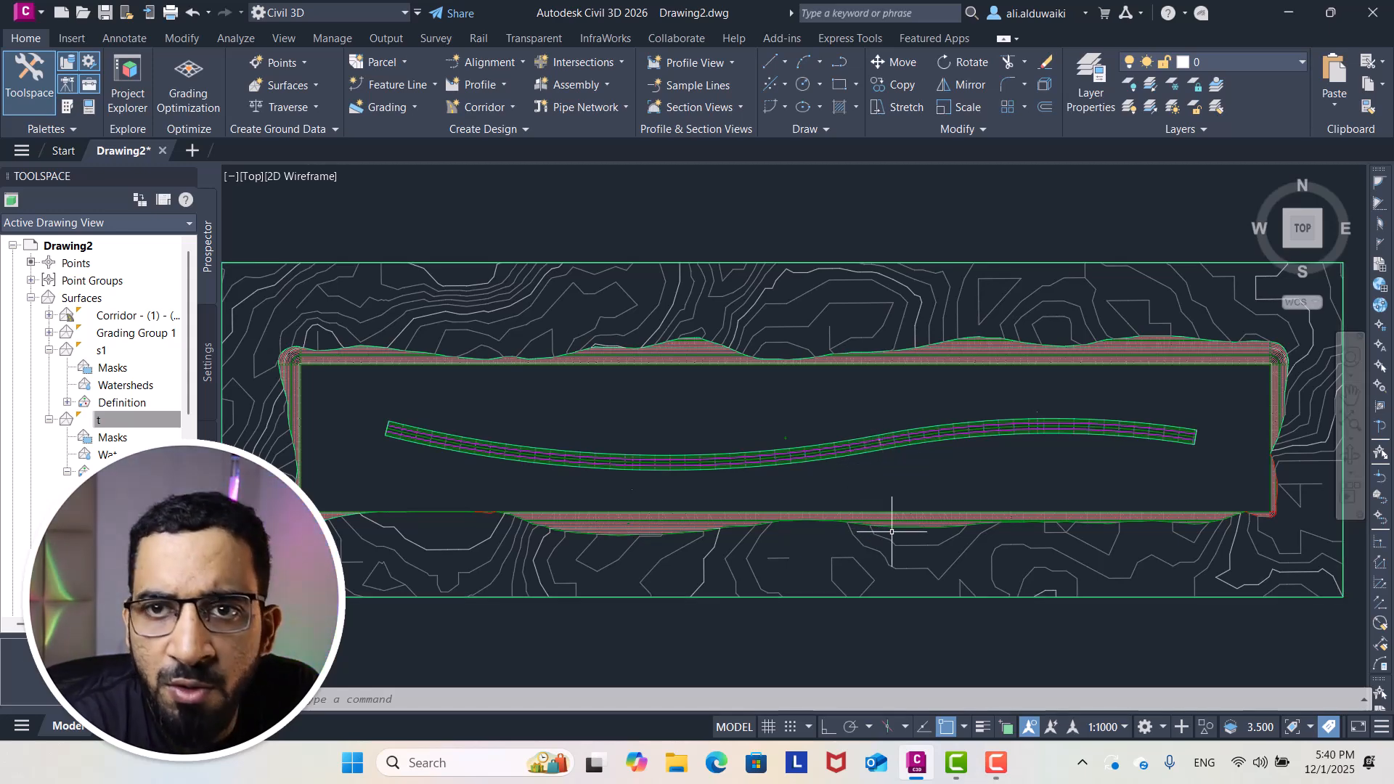
Start a drive simulation along the corridor's Crown feature line and set its visual style to Shaded with edges
scroll(780, 436, "up", 4)
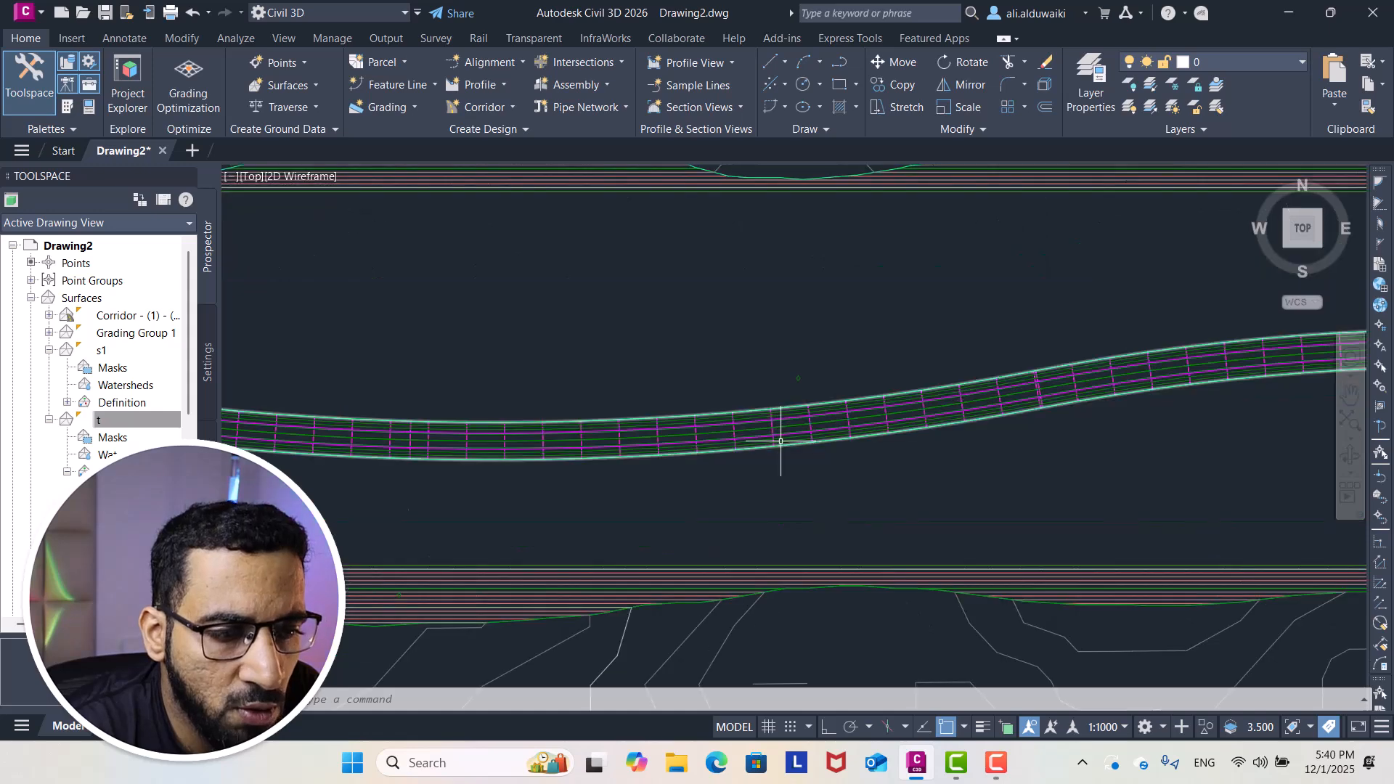
left_click(788, 430)
scroll(789, 428, "up", 3)
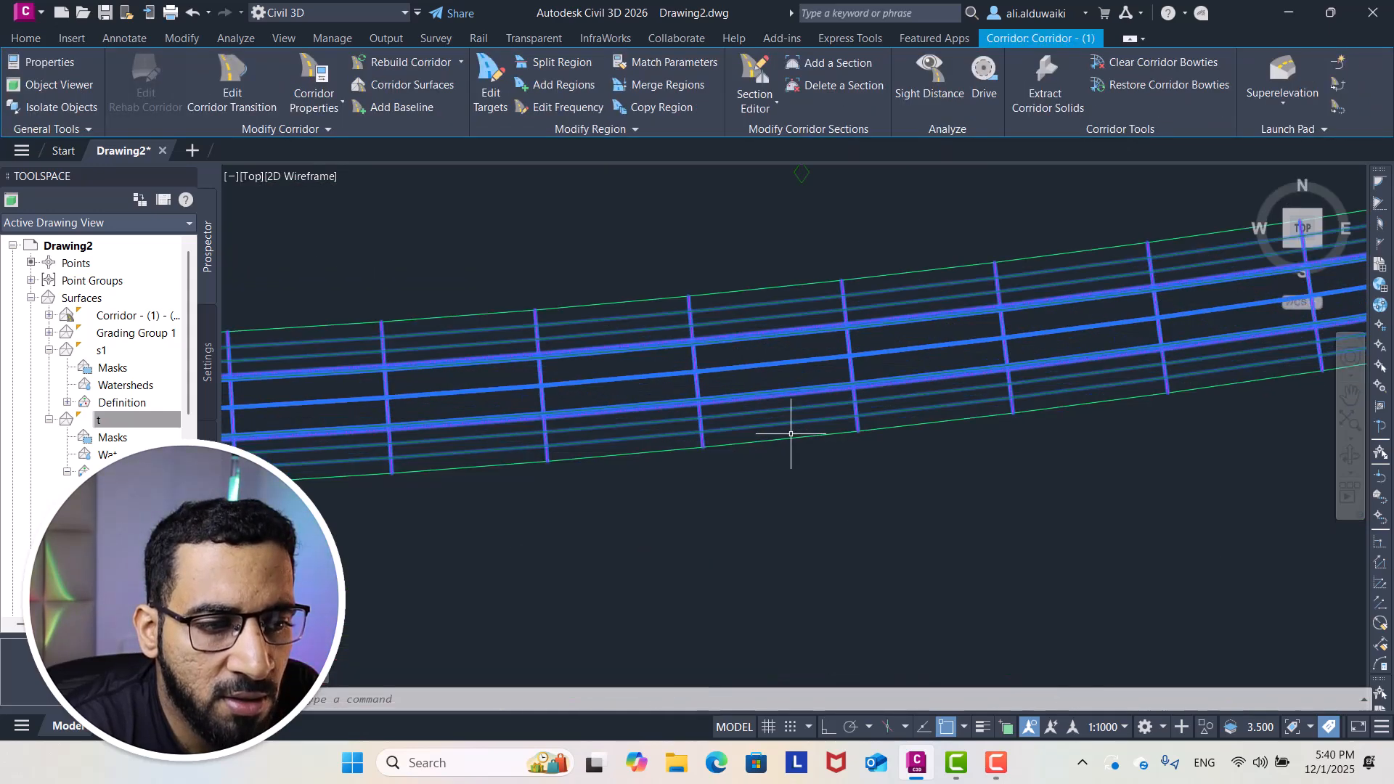
left_click(980, 83)
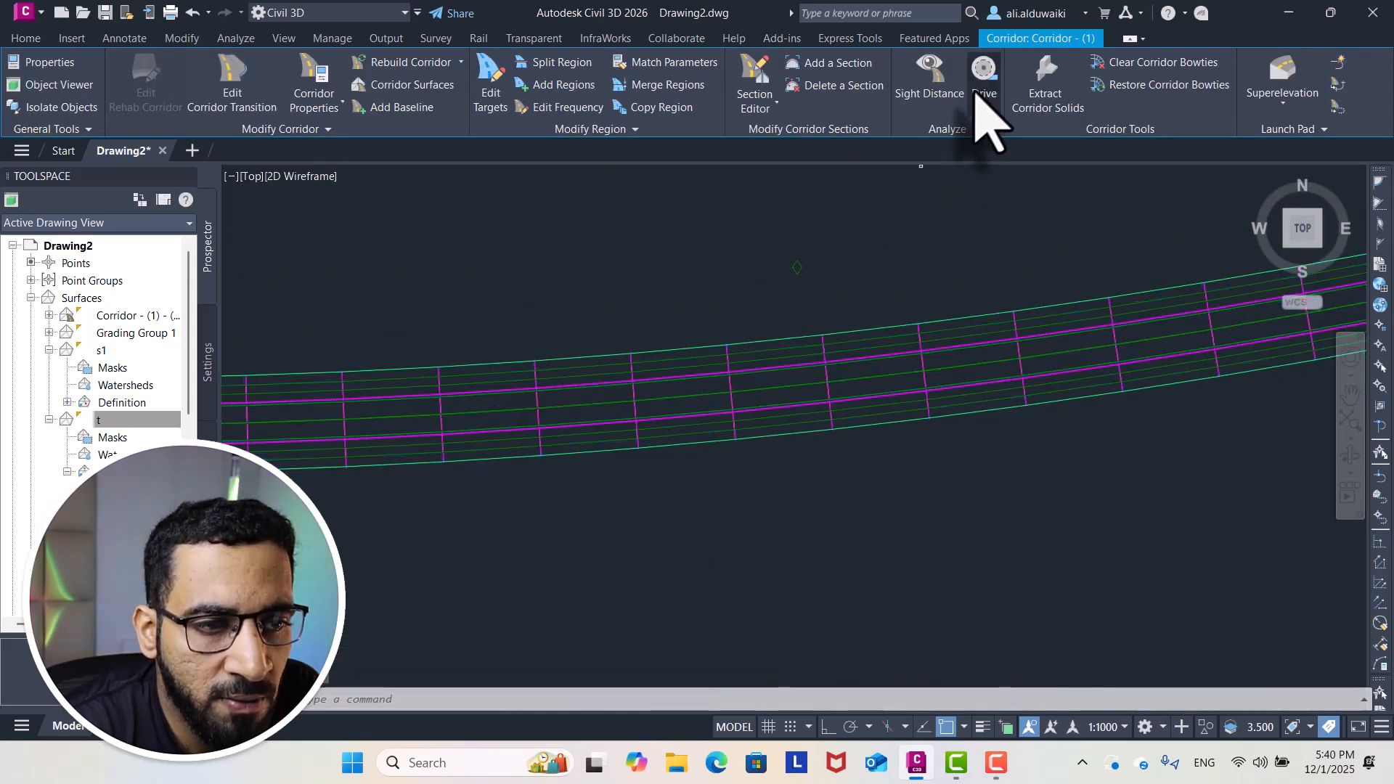
left_click(801, 384)
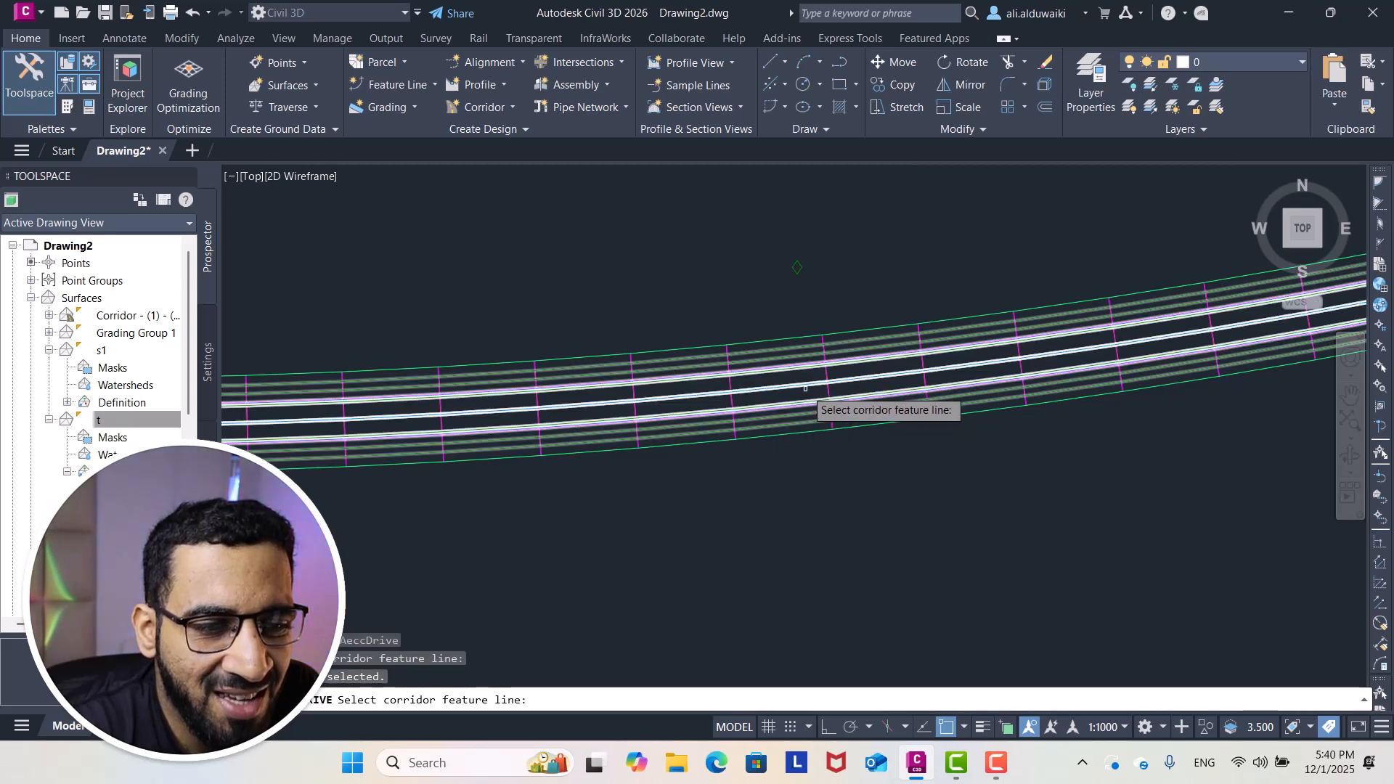
left_click(806, 388)
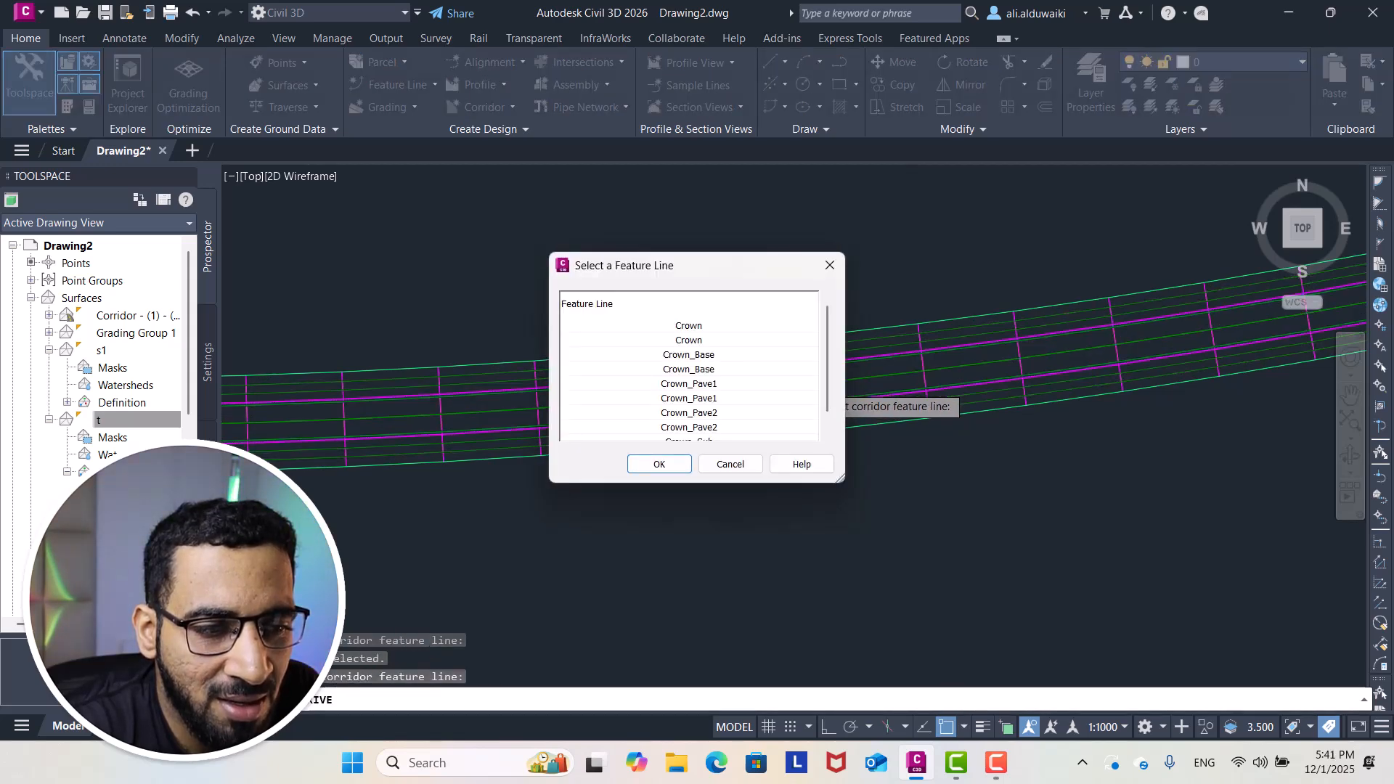
left_click(688, 325)
left_click(674, 460)
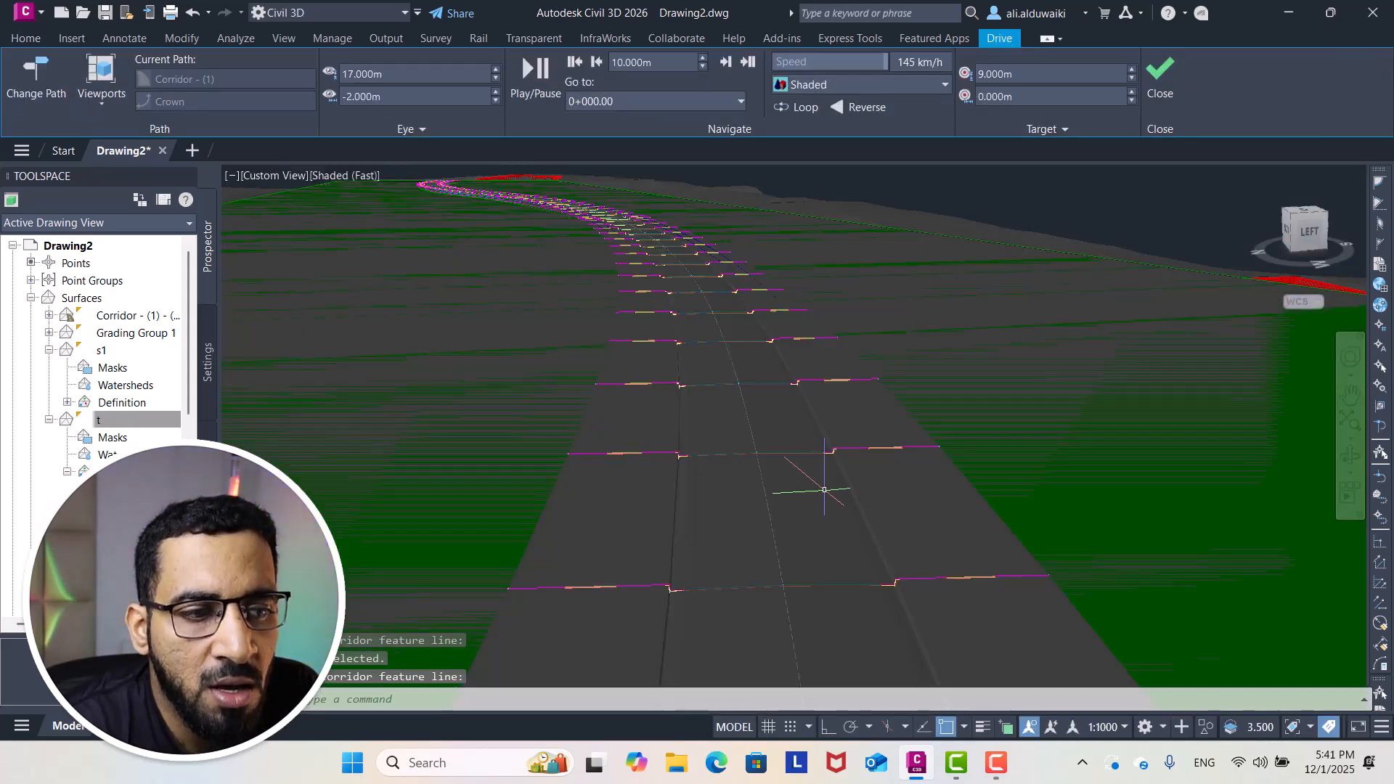
left_click(944, 84)
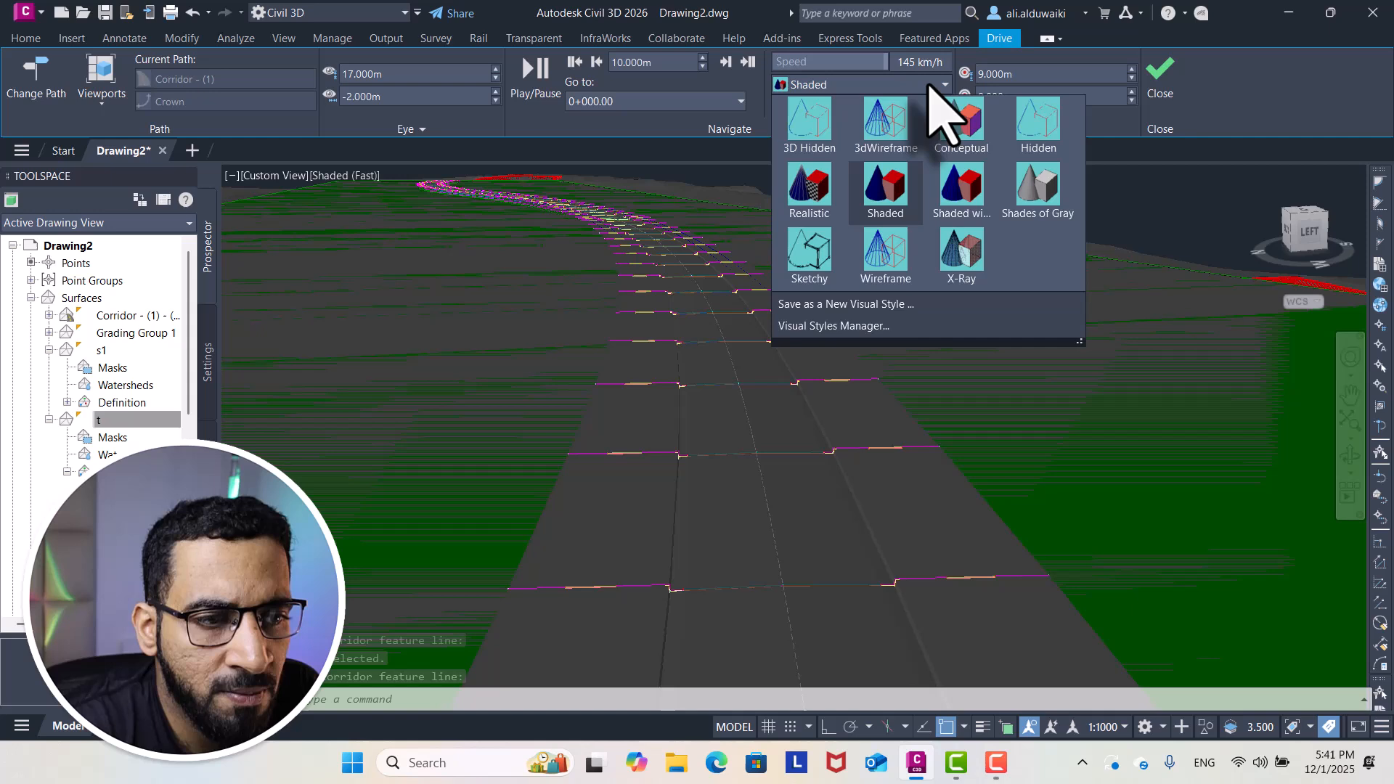
left_click(954, 192)
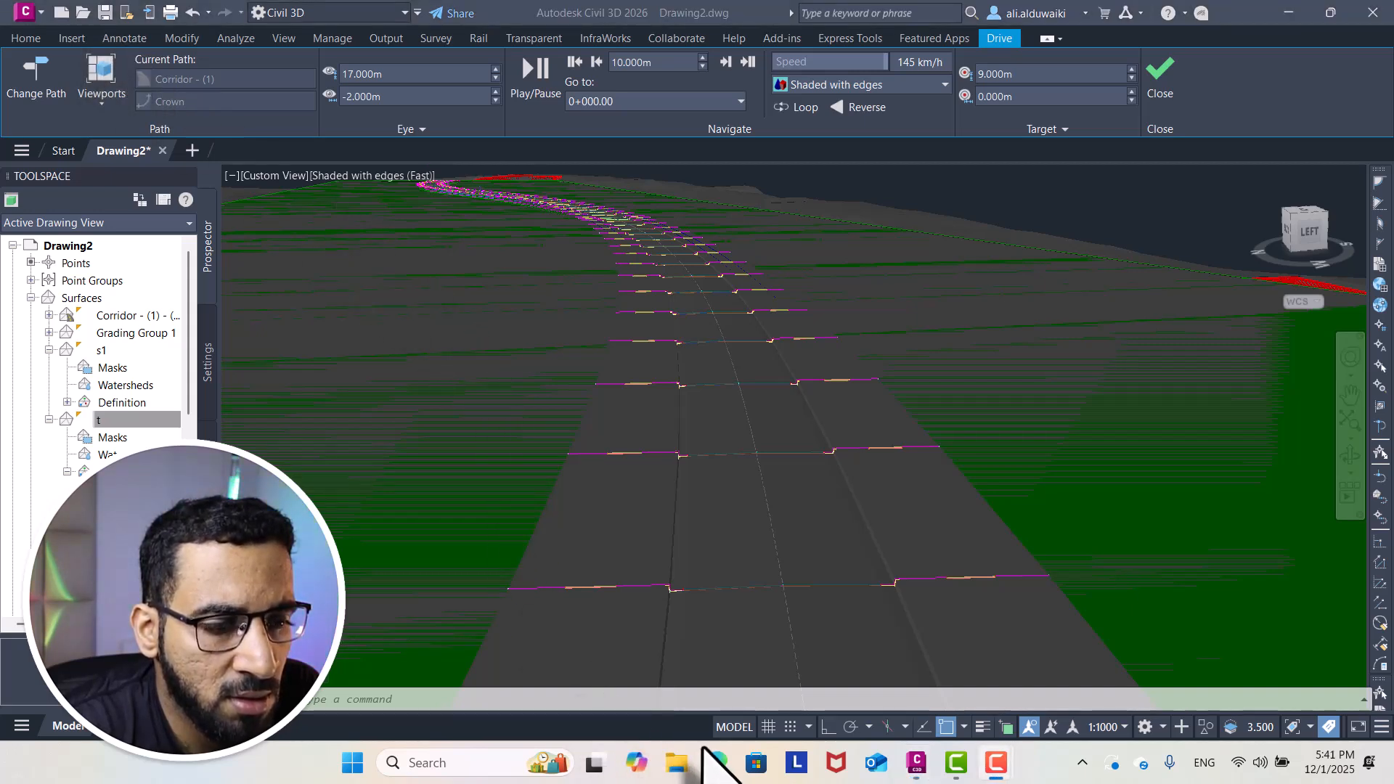
Play the drive simulation along the corridor from its start, pausing after the first stretch
left_click(523, 72)
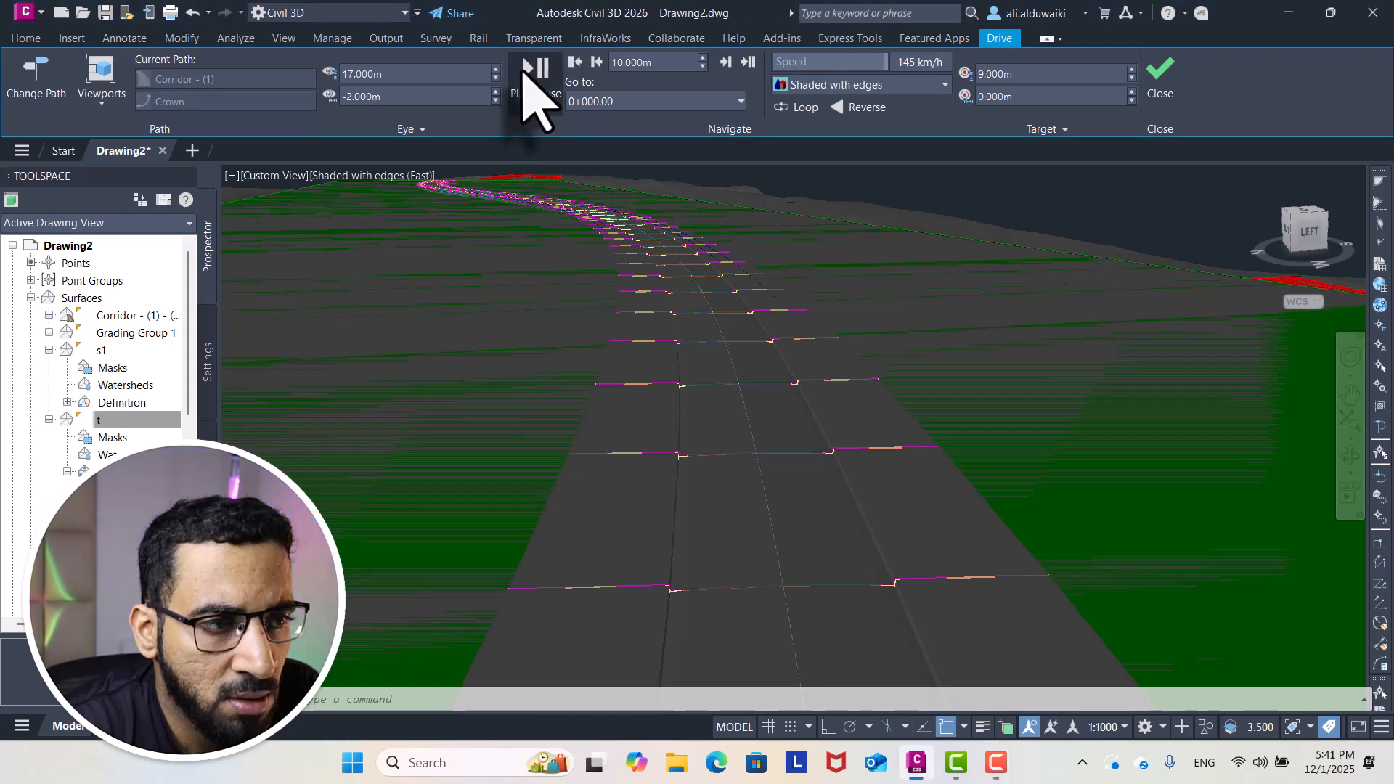
left_click(524, 73)
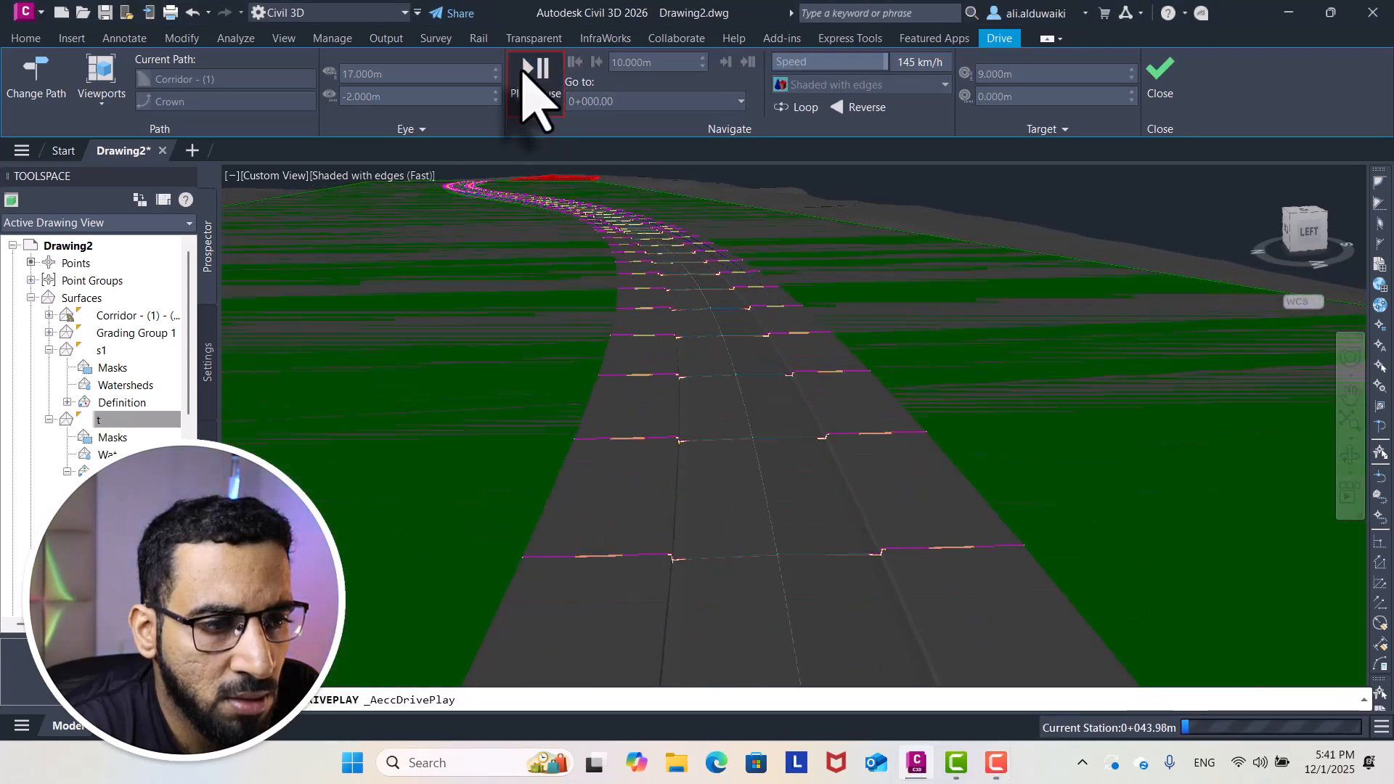
left_click(523, 72)
left_click(524, 73)
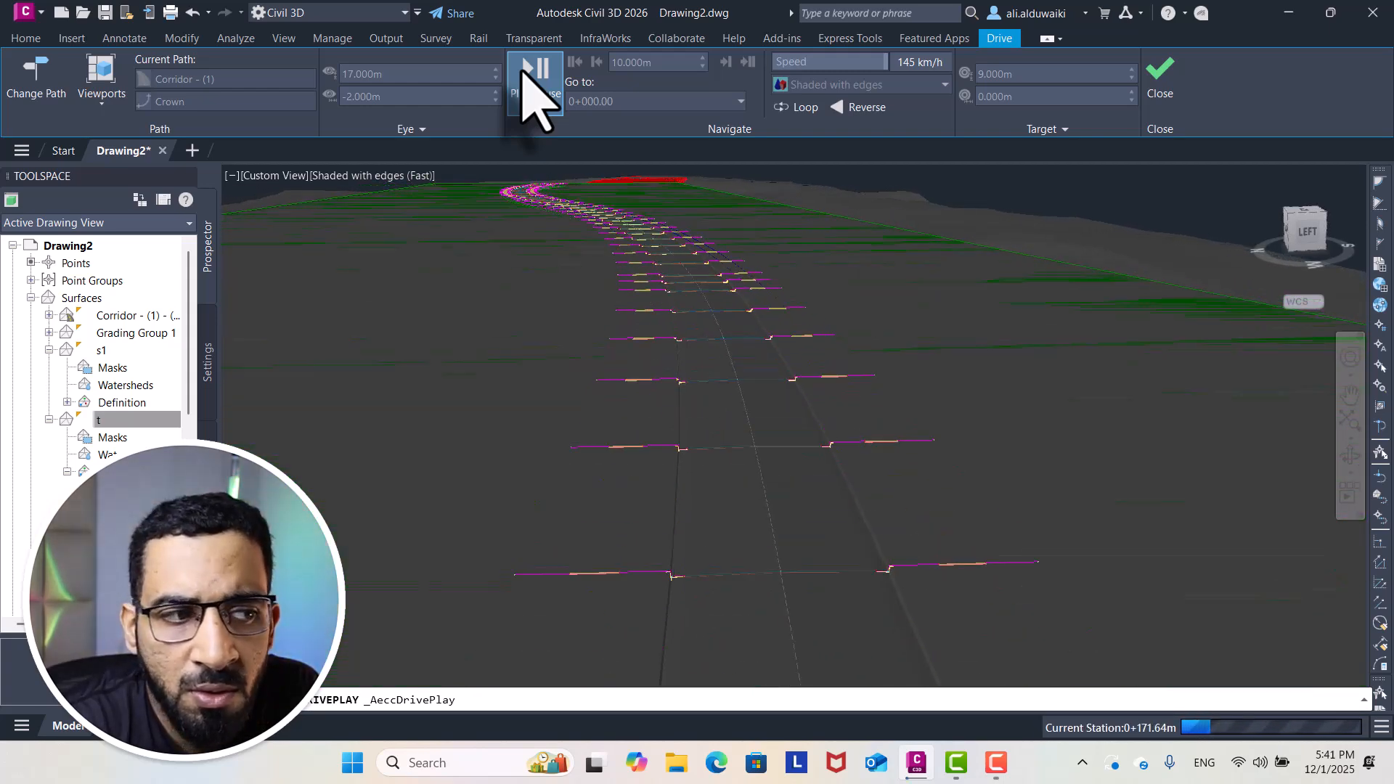
Try the Shaded visual style on the drive view and return to Shaded with edges
left_click(899, 85)
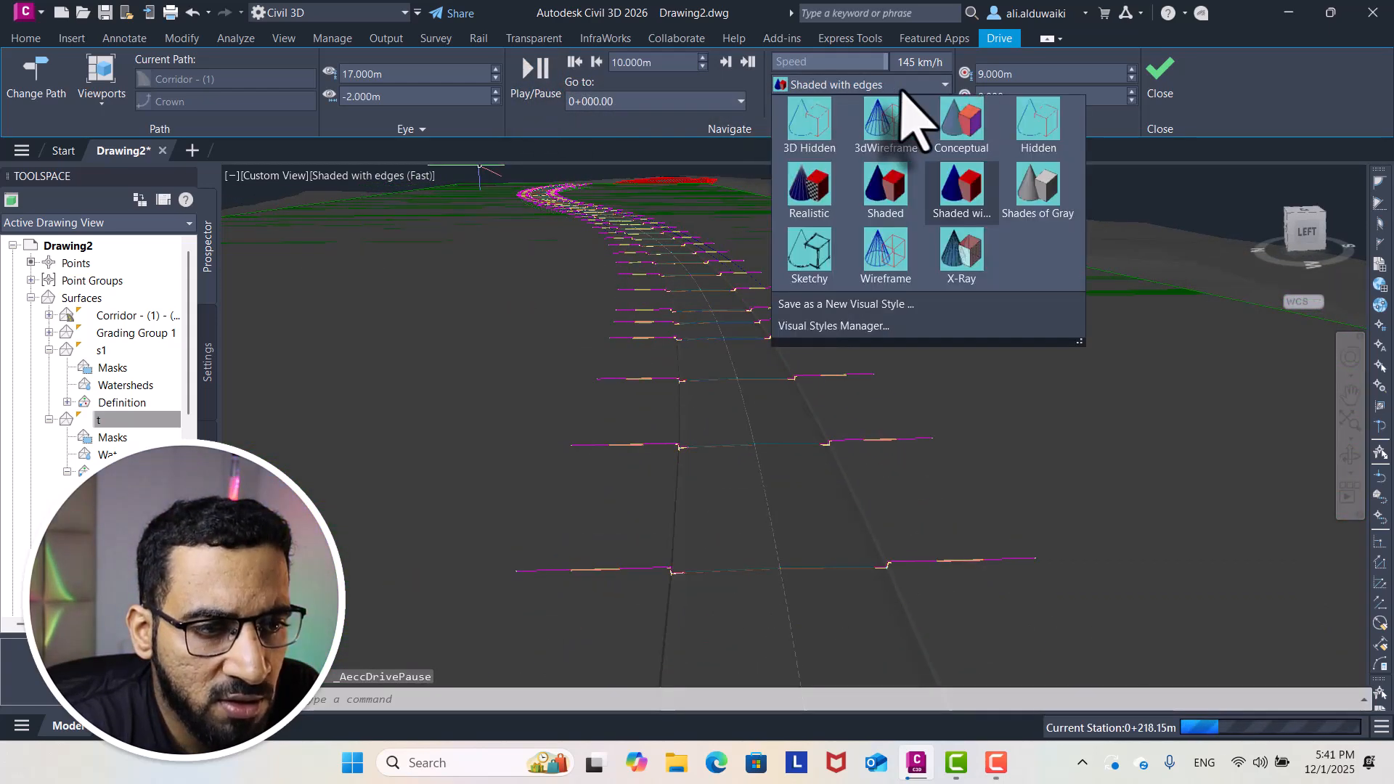
left_click(887, 189)
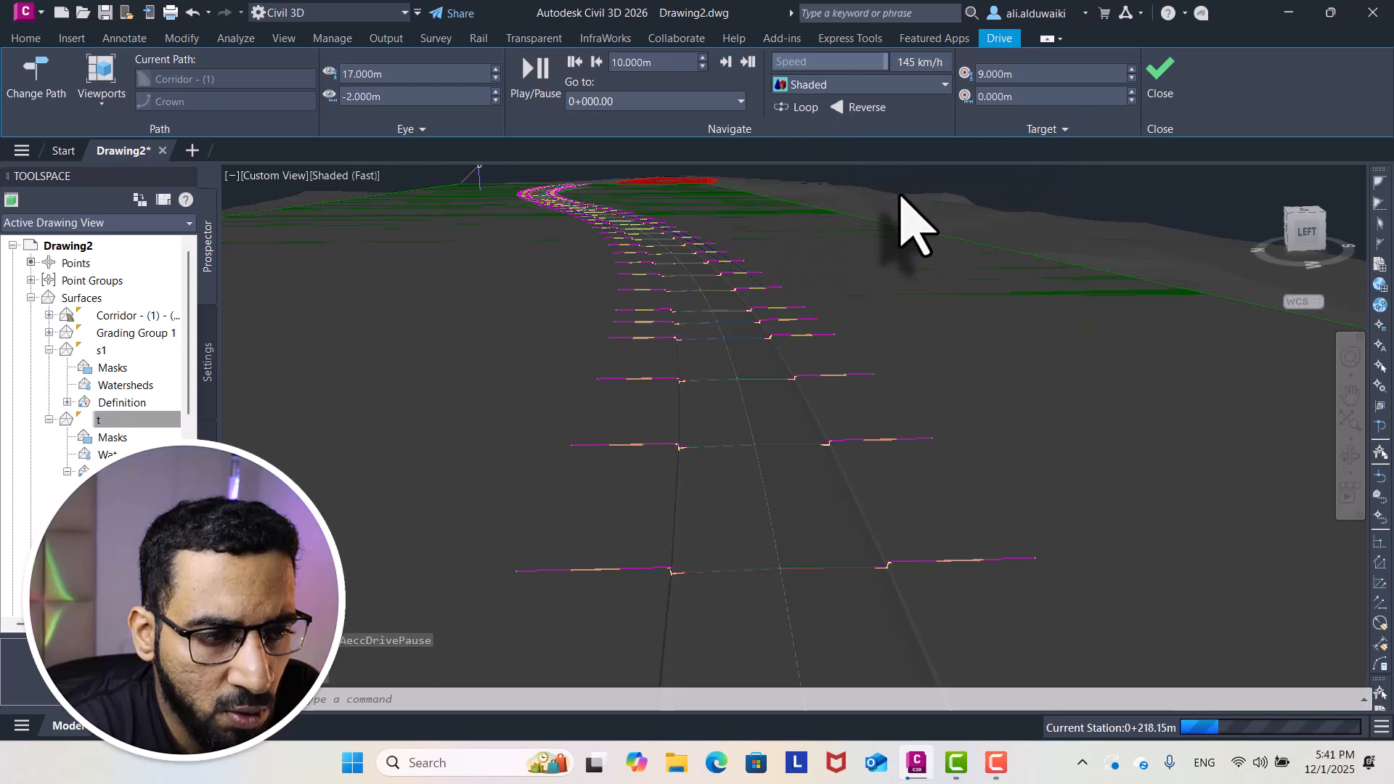
left_click(906, 88)
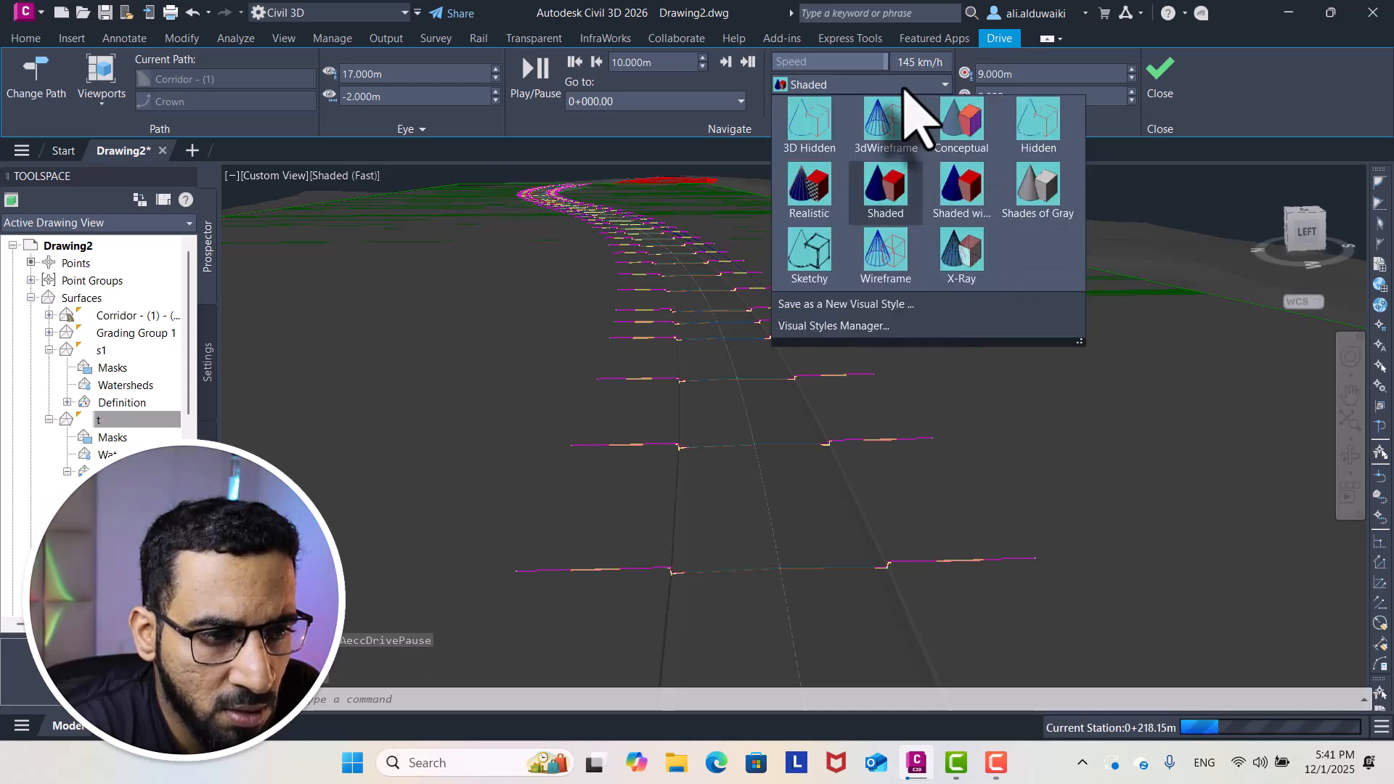
left_click(973, 218)
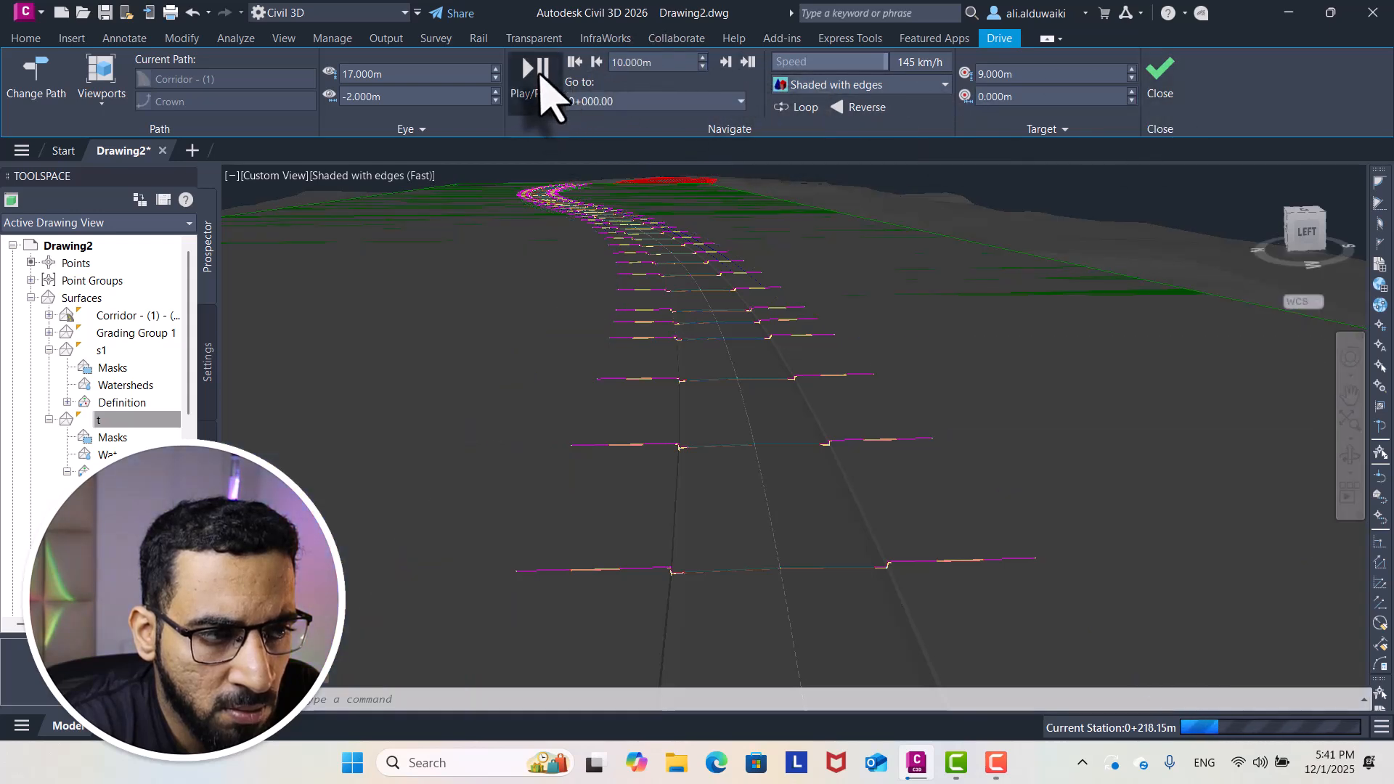
Continue the drive along the corridor, switching the visual style to Shades of Gray while paused
left_click(541, 77)
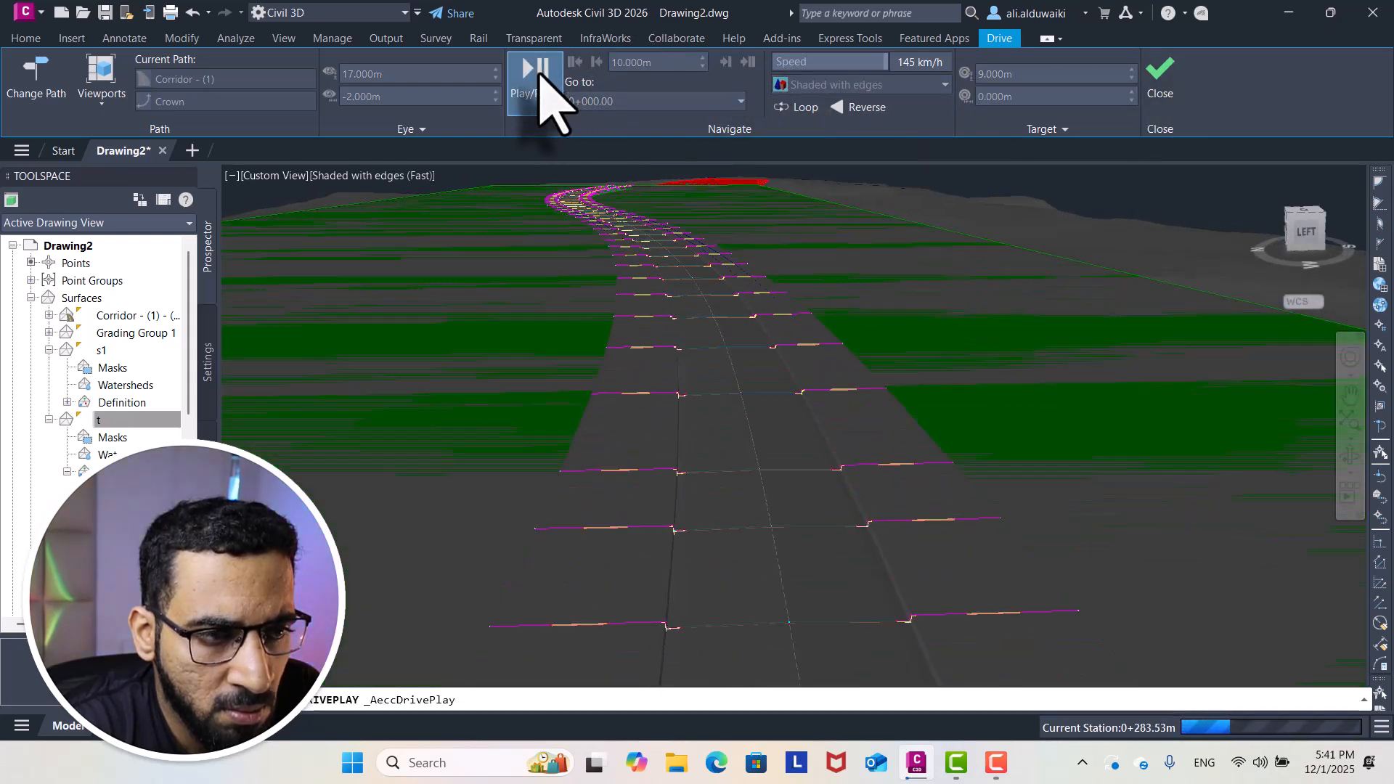
left_click(541, 77)
left_click(945, 85)
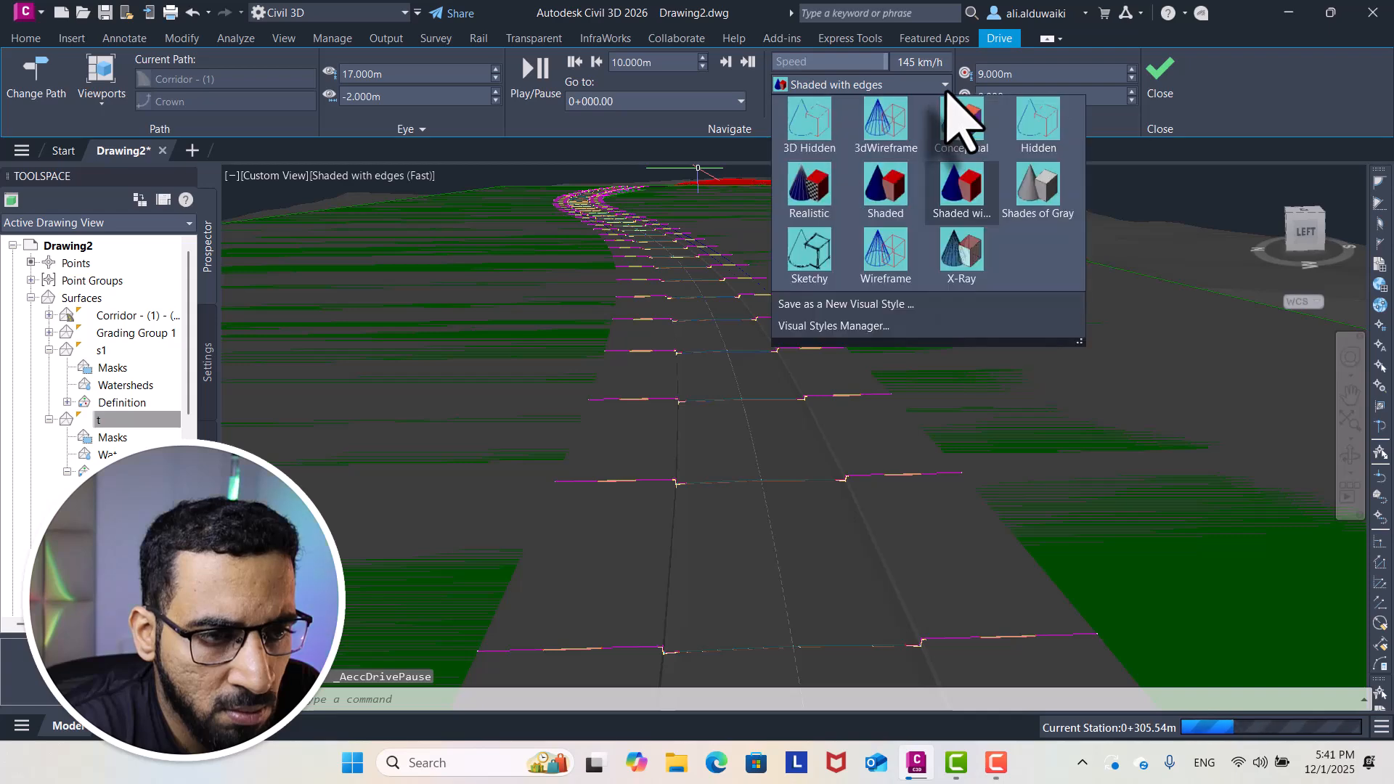
left_click(1039, 190)
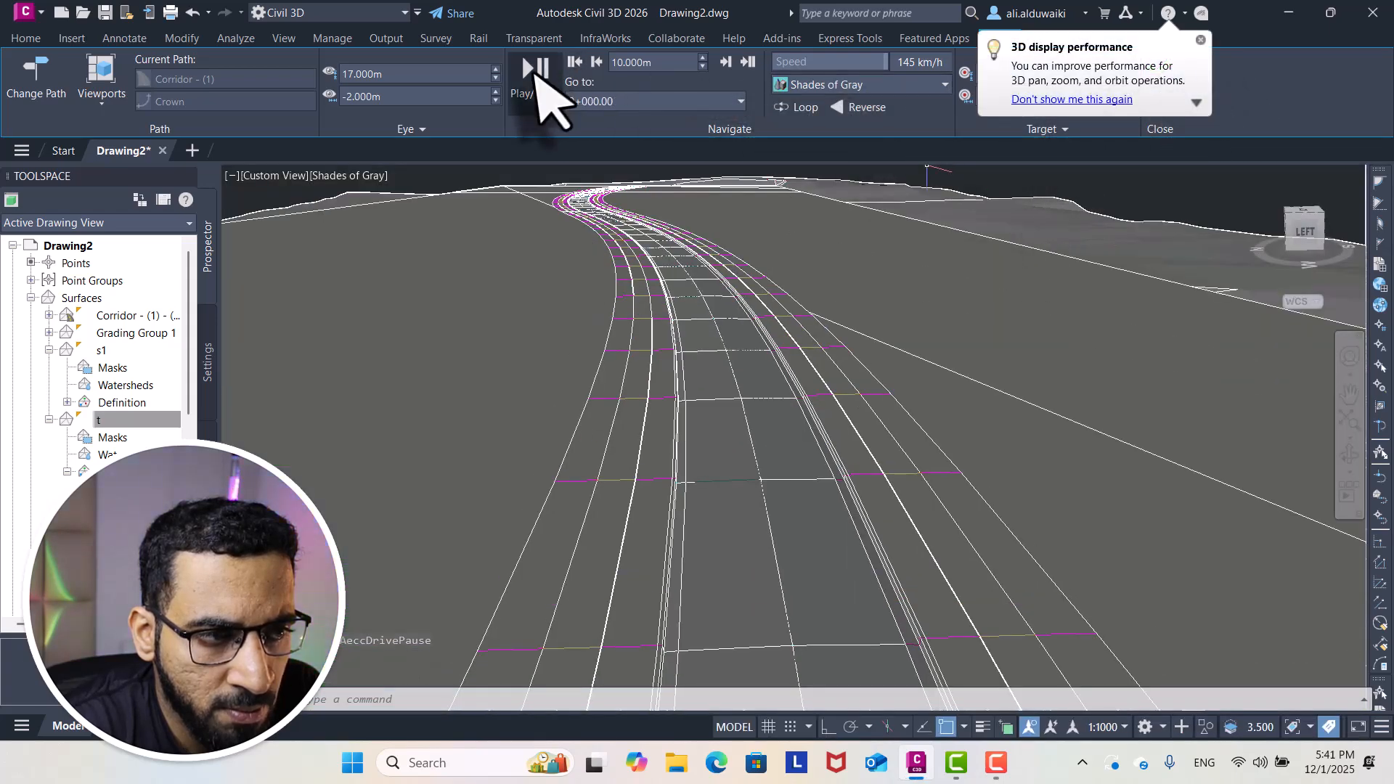
left_click(541, 78)
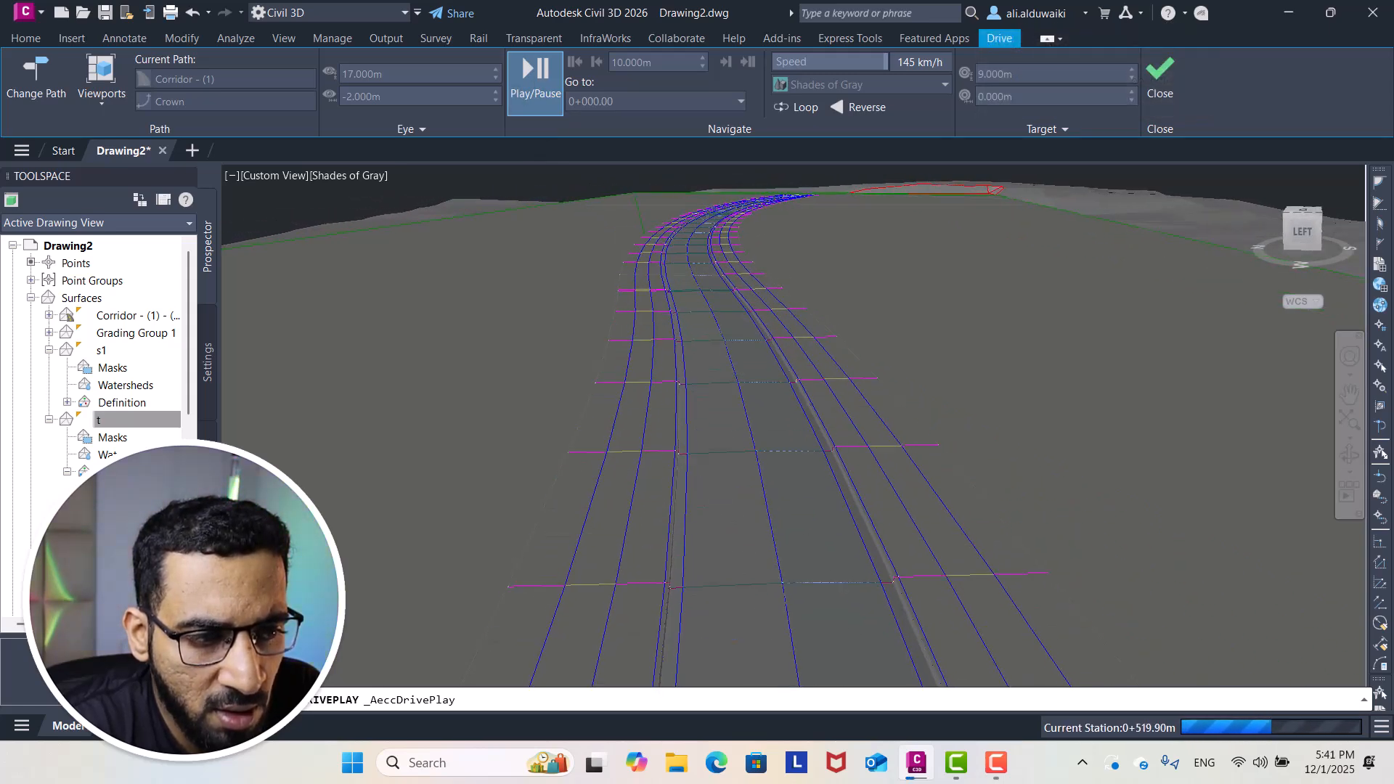
left_click(535, 80)
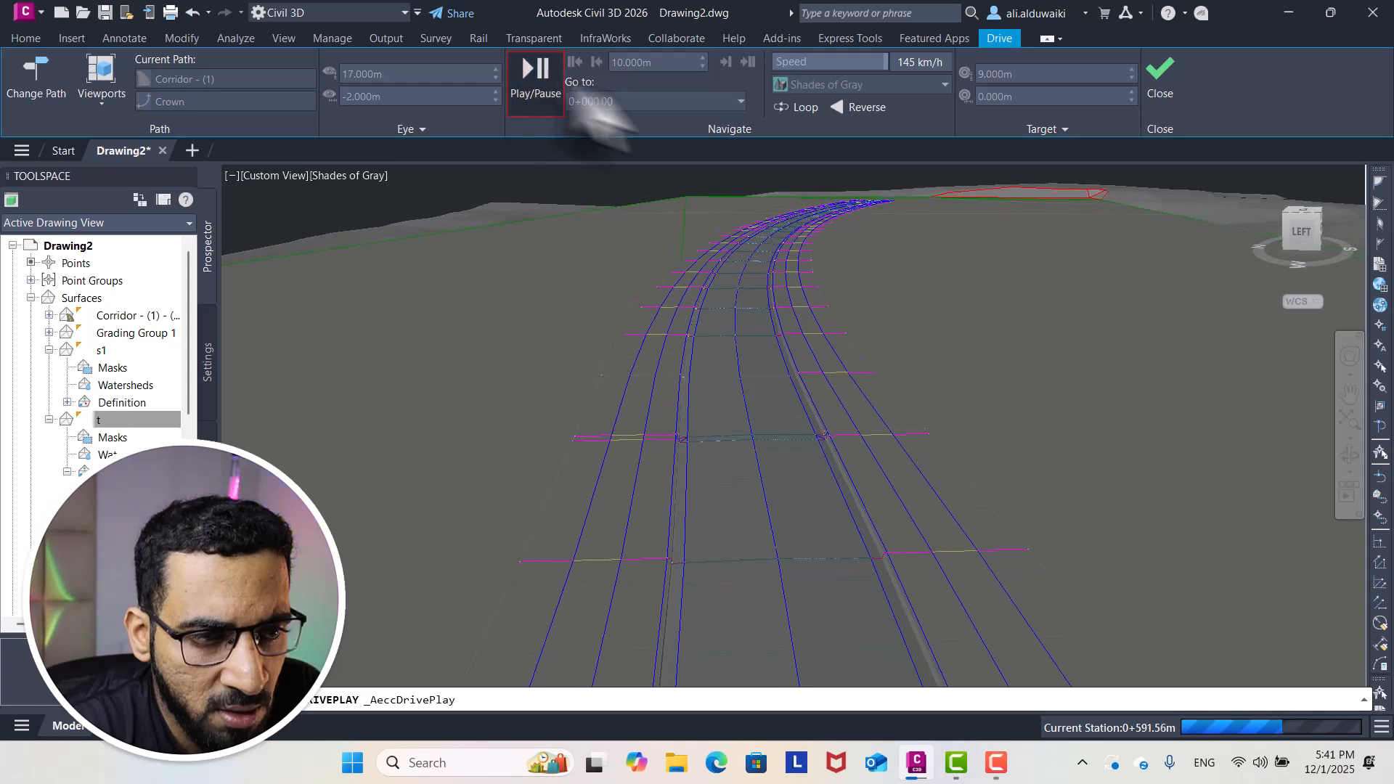
Set the visual style back to Shaded with edges and play the drive to the corridor's end, restarting briefly from the beginning
left_click(945, 85)
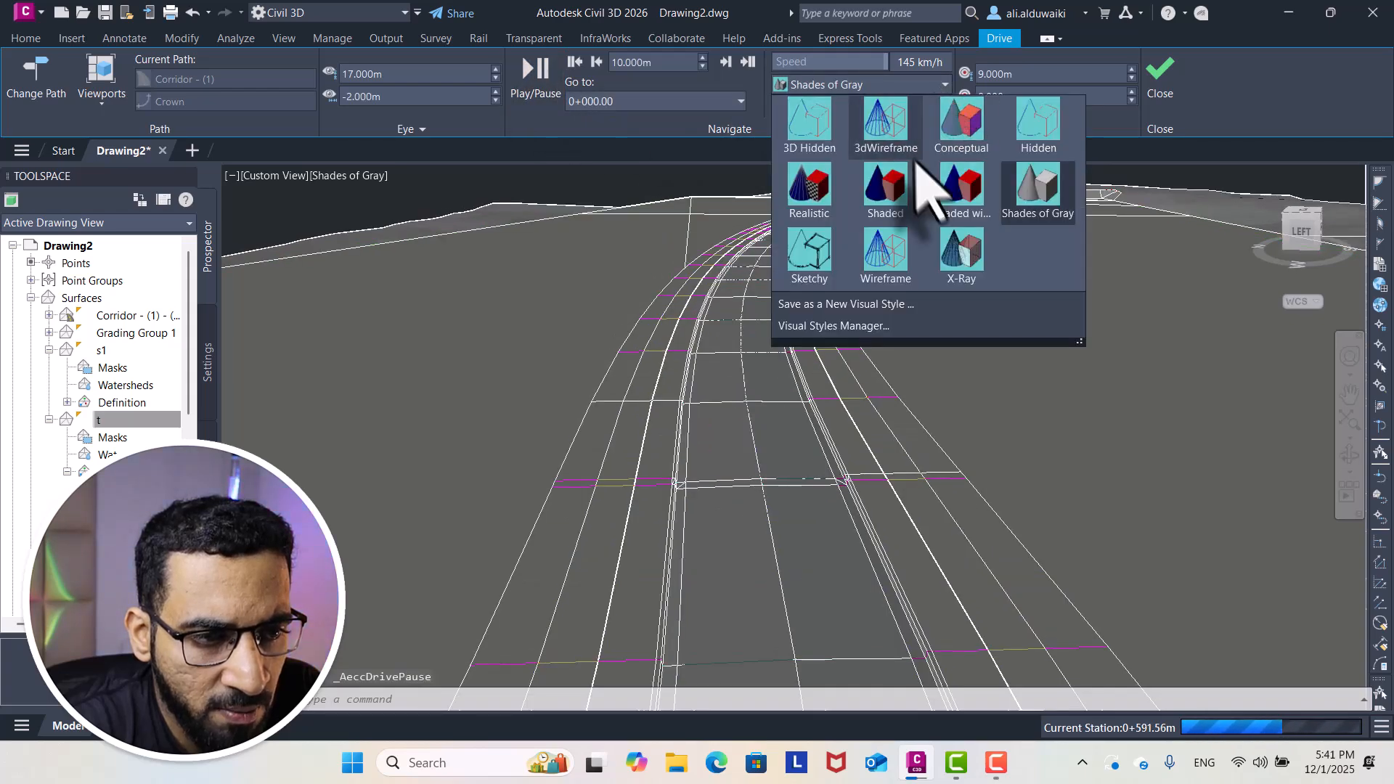
left_click(959, 197)
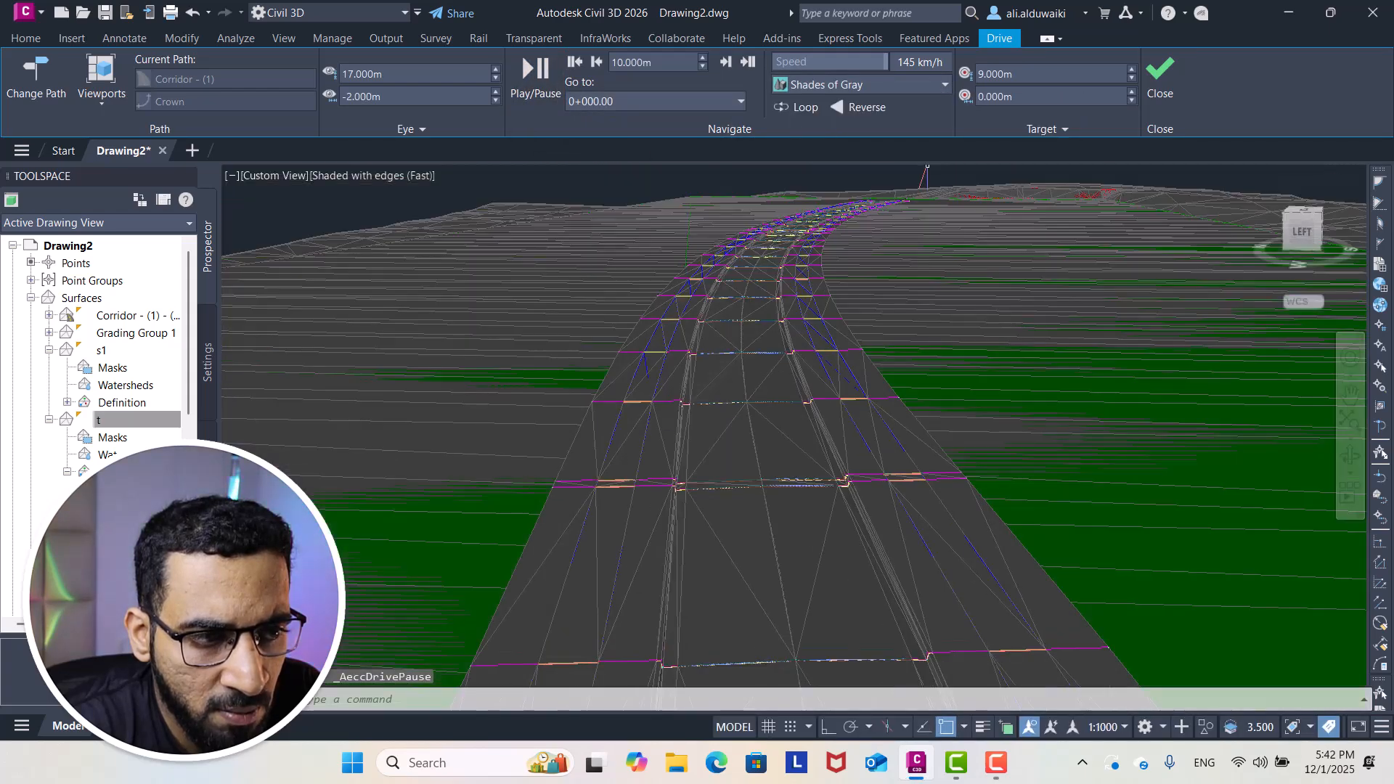
left_click(535, 76)
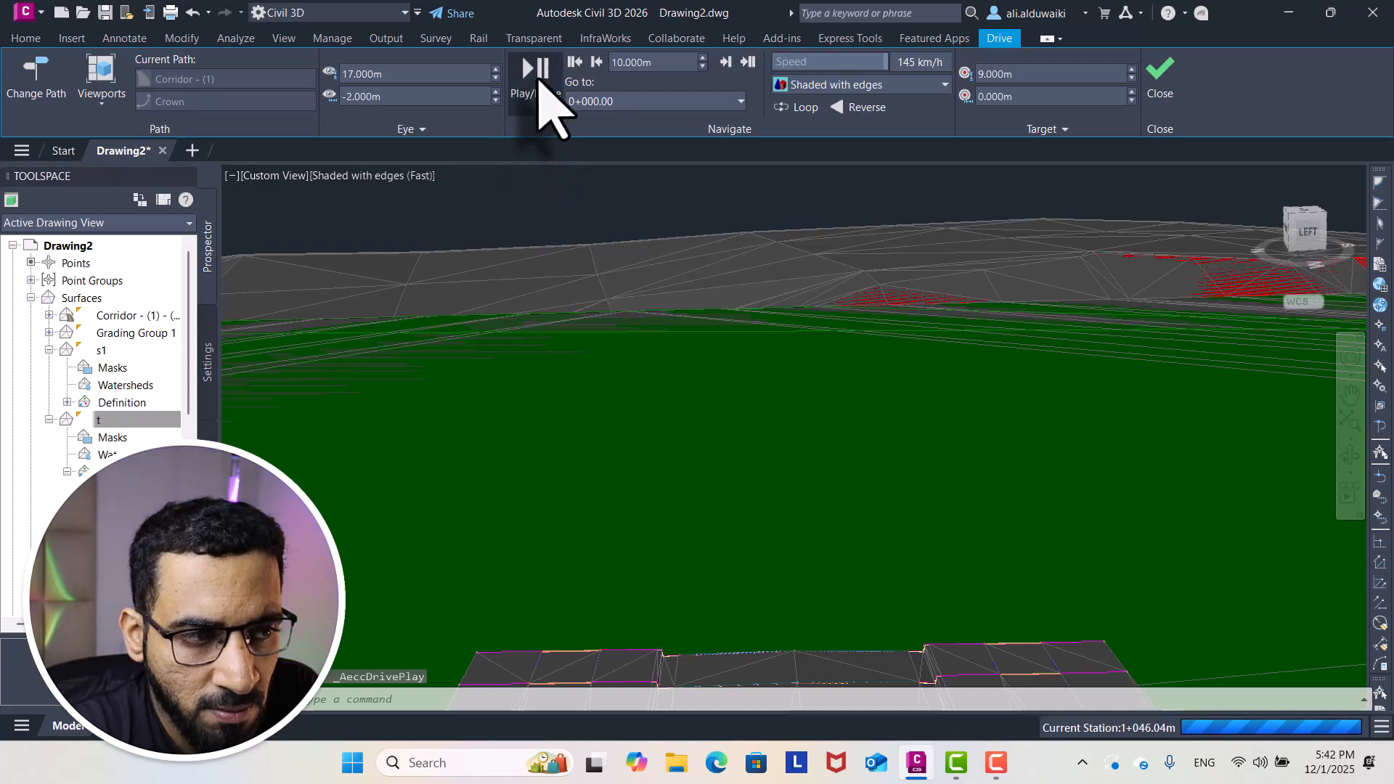
left_click(533, 73)
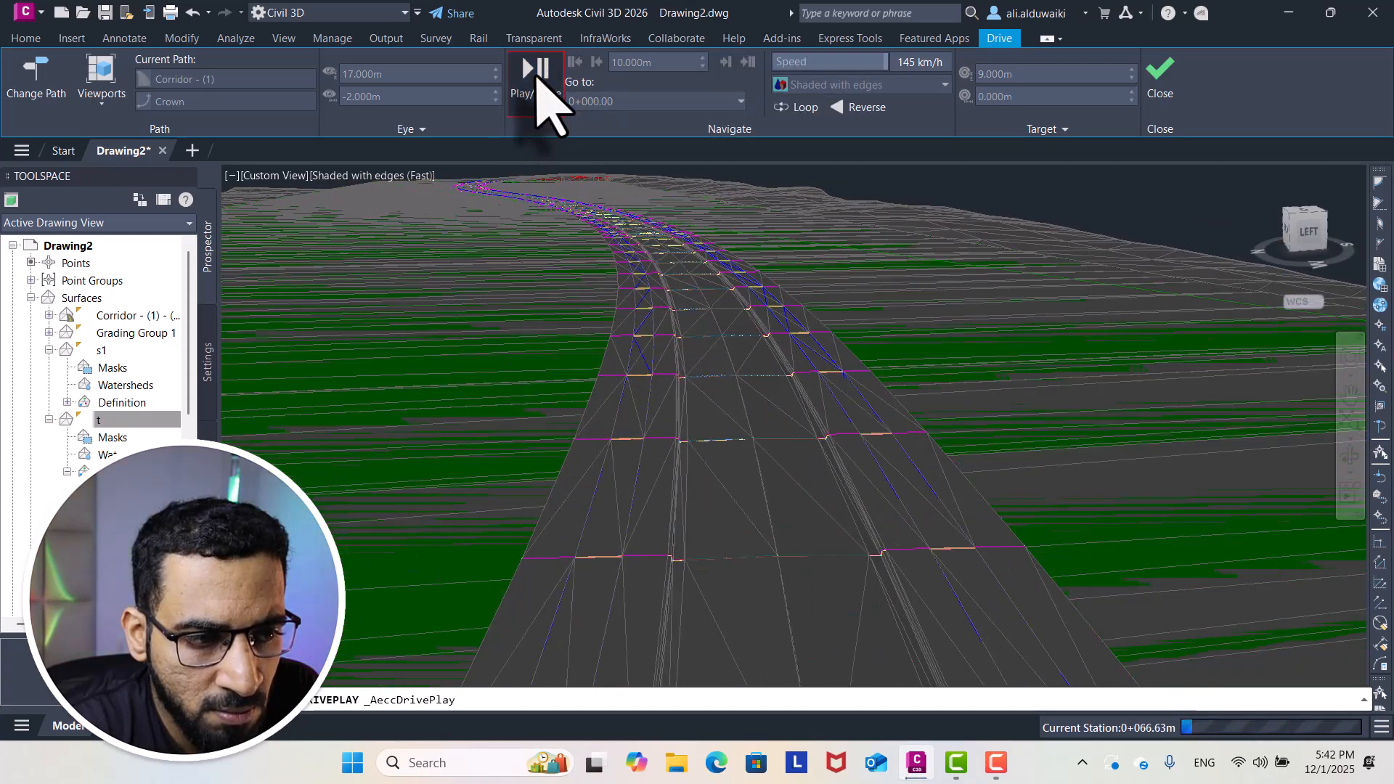
left_click(536, 80)
Try the Conceptual visual style on the paused drive and restore Shaded with edges
left_click(915, 85)
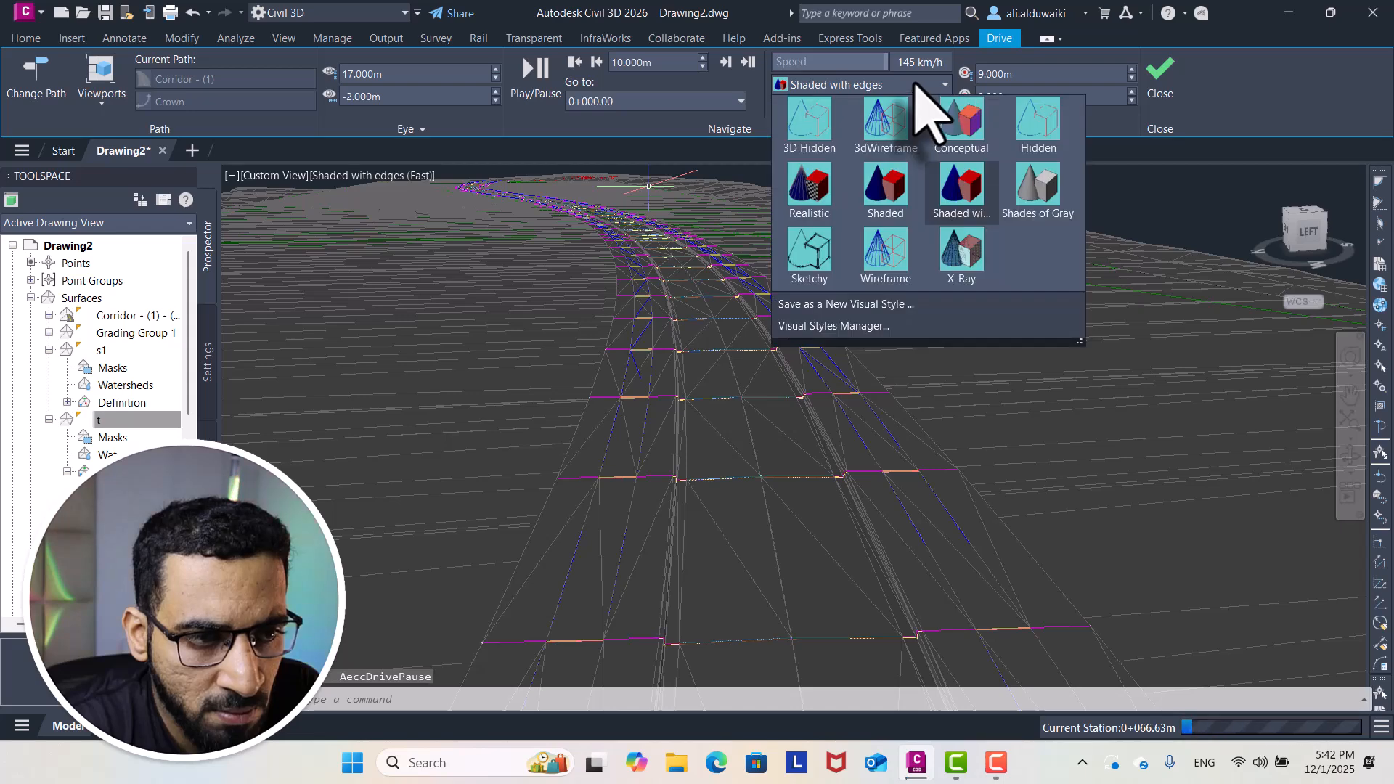
left_click(960, 123)
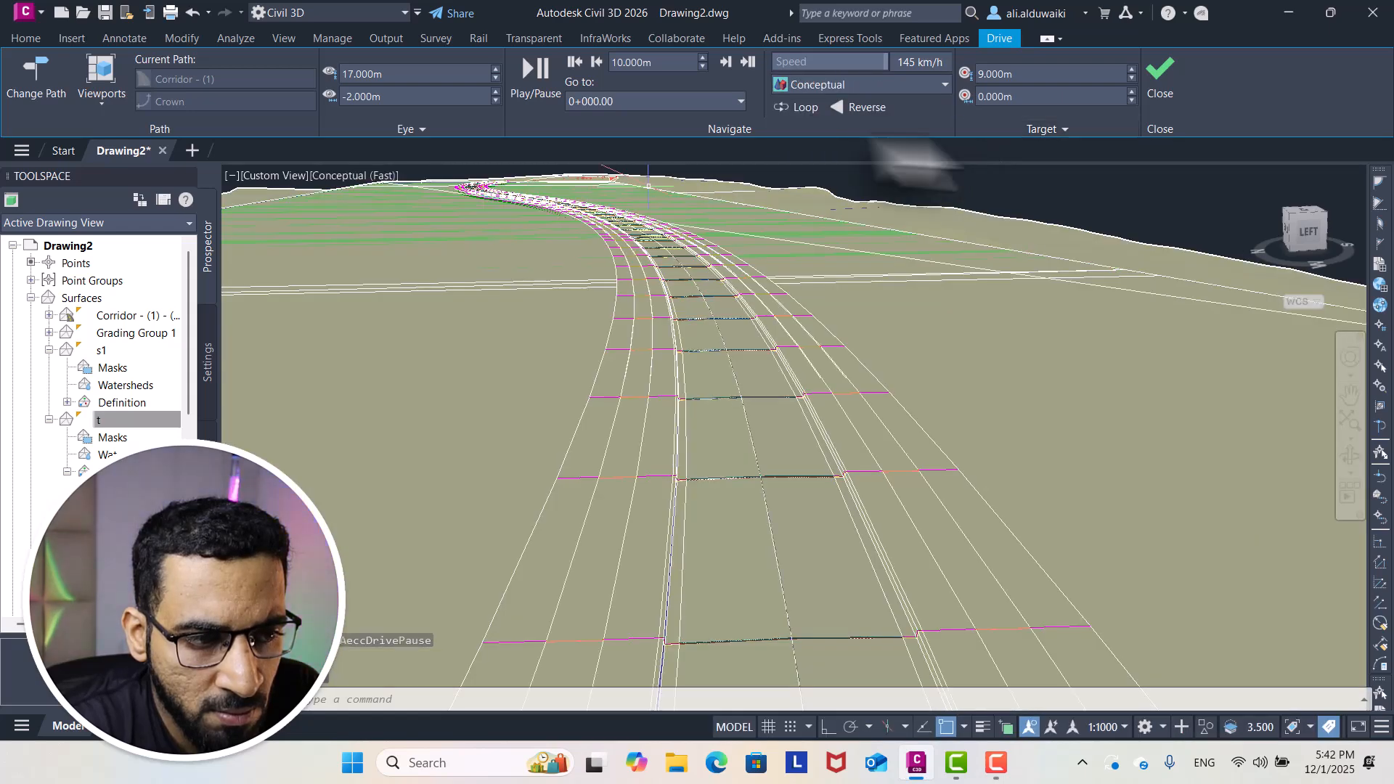
left_click(893, 84)
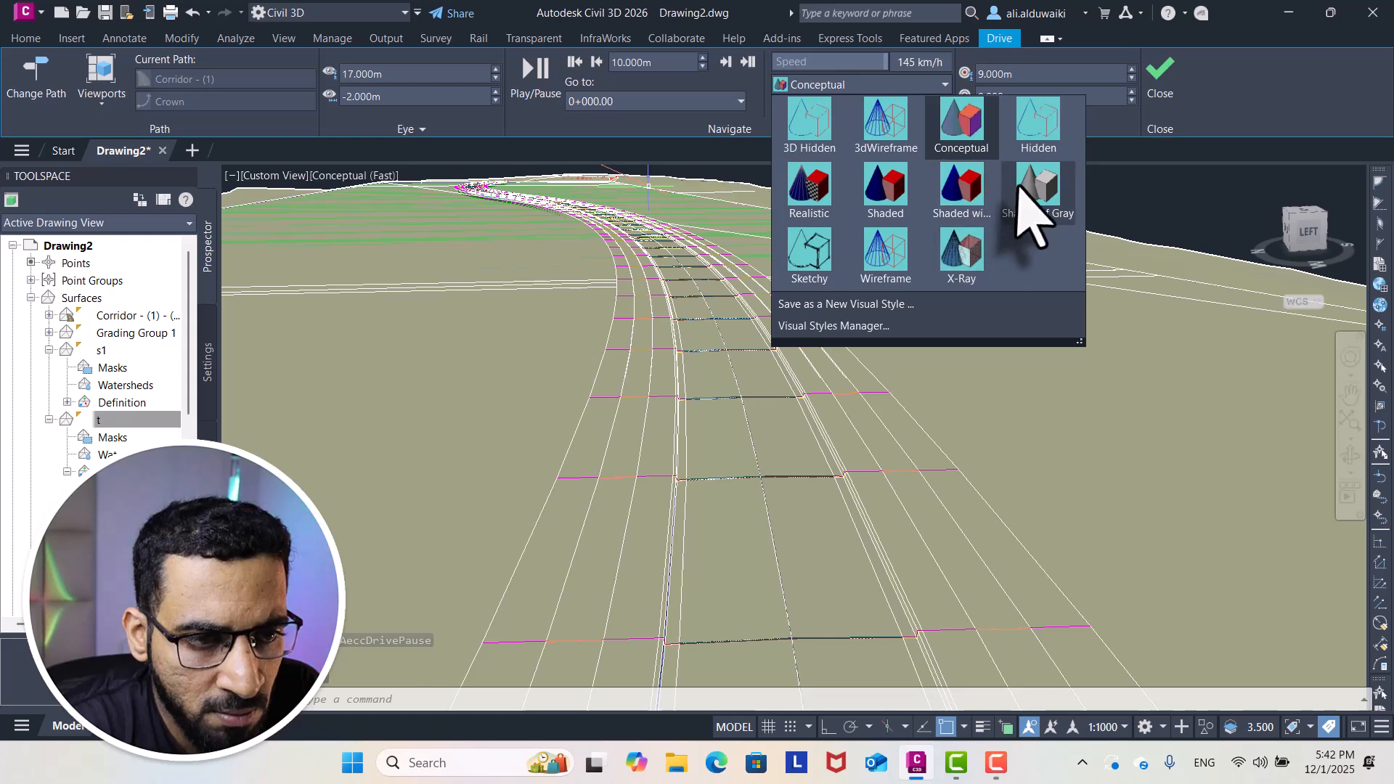
left_click(970, 193)
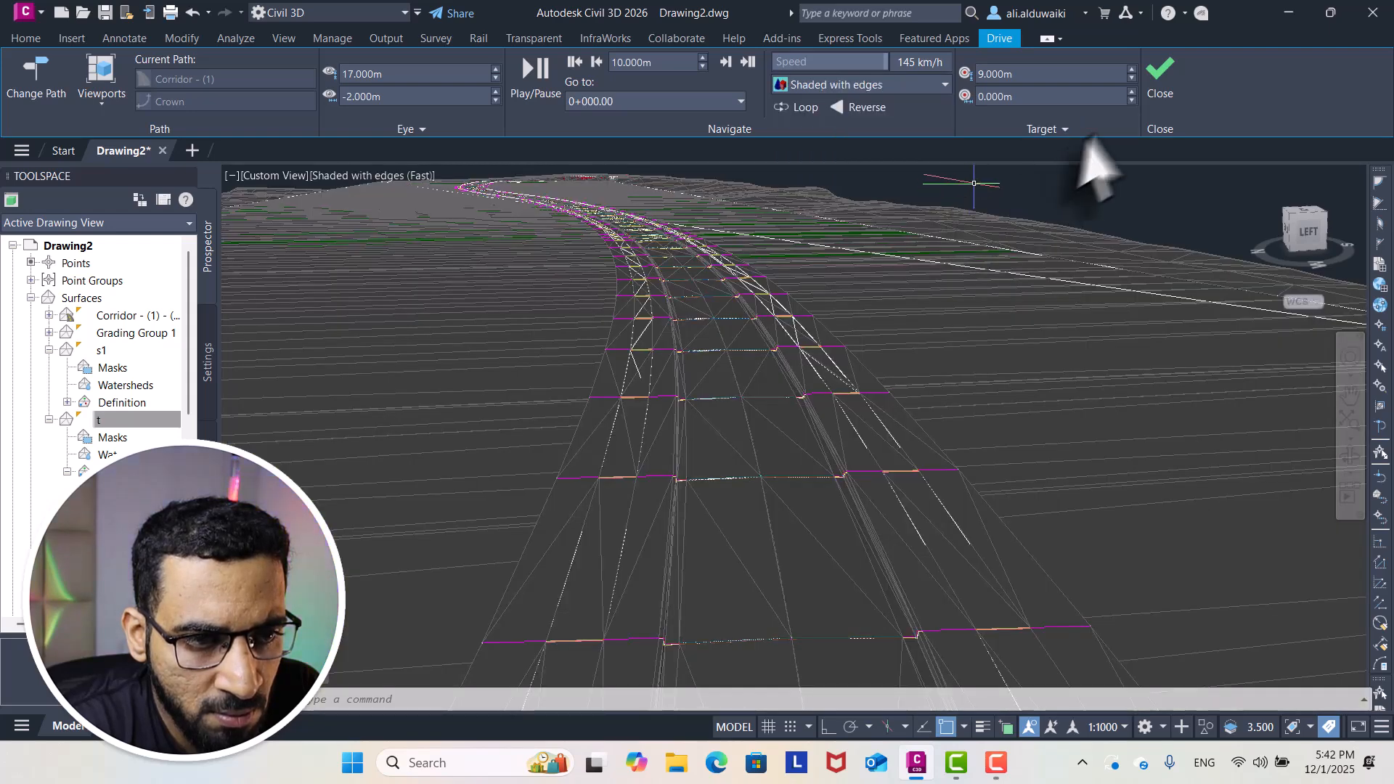
Resume the drive simulation in Shaded with edges, pausing it once along the corridor before continuing
left_click(539, 76)
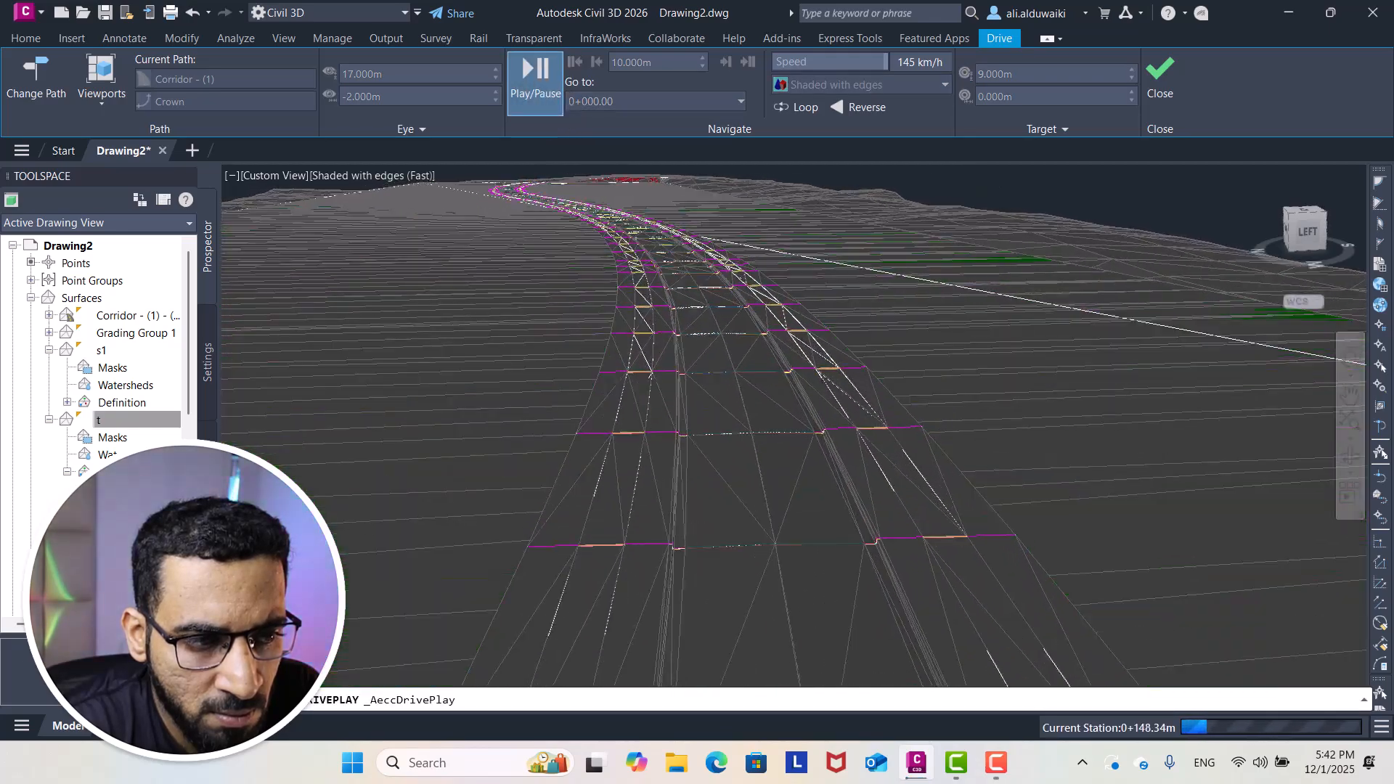
left_click(539, 75)
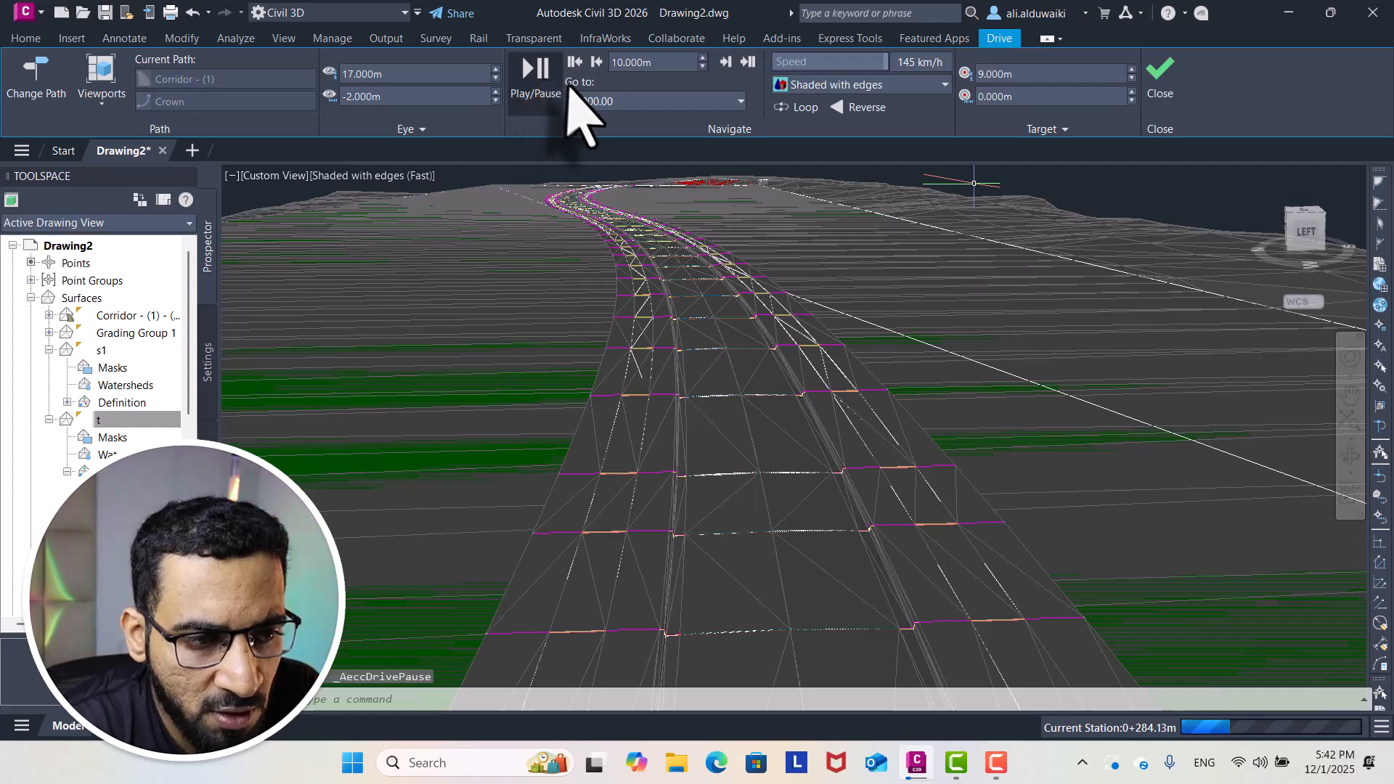
left_click(537, 76)
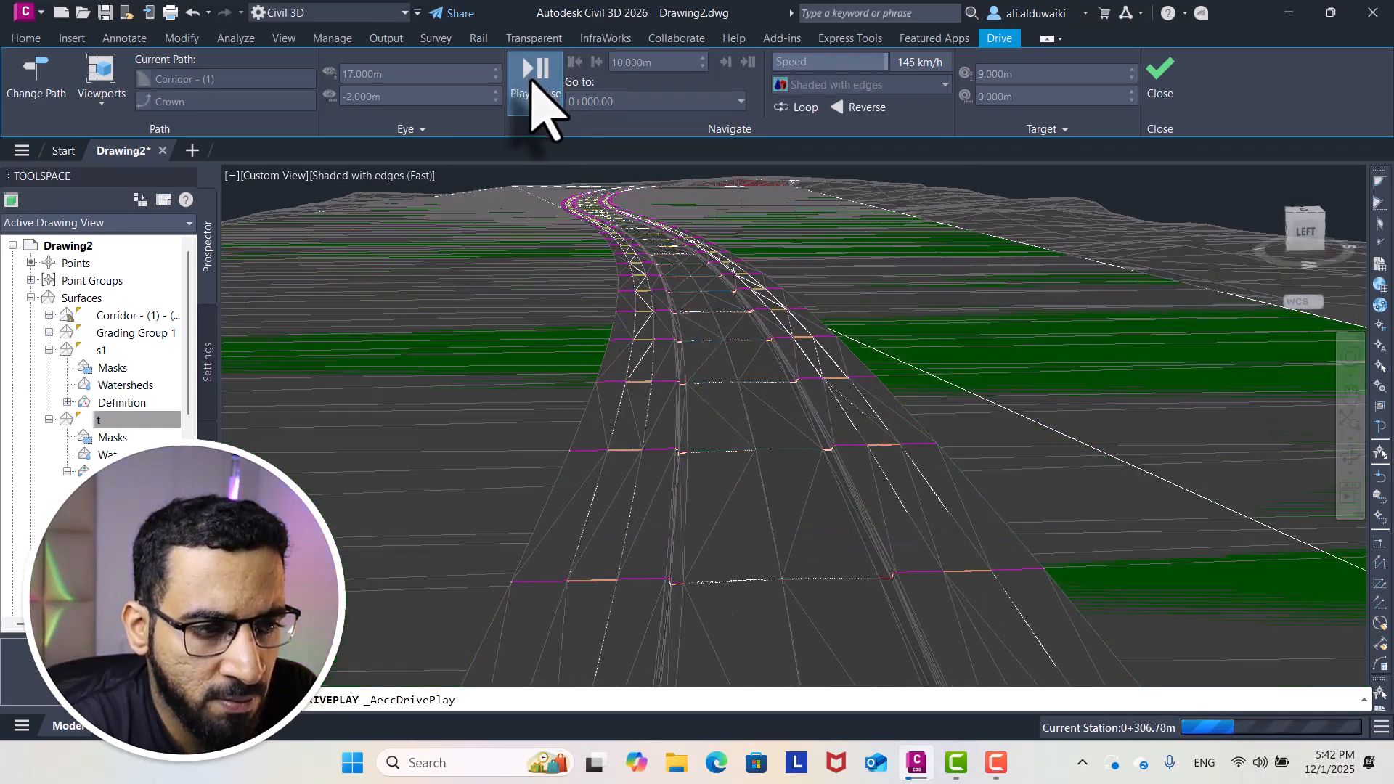